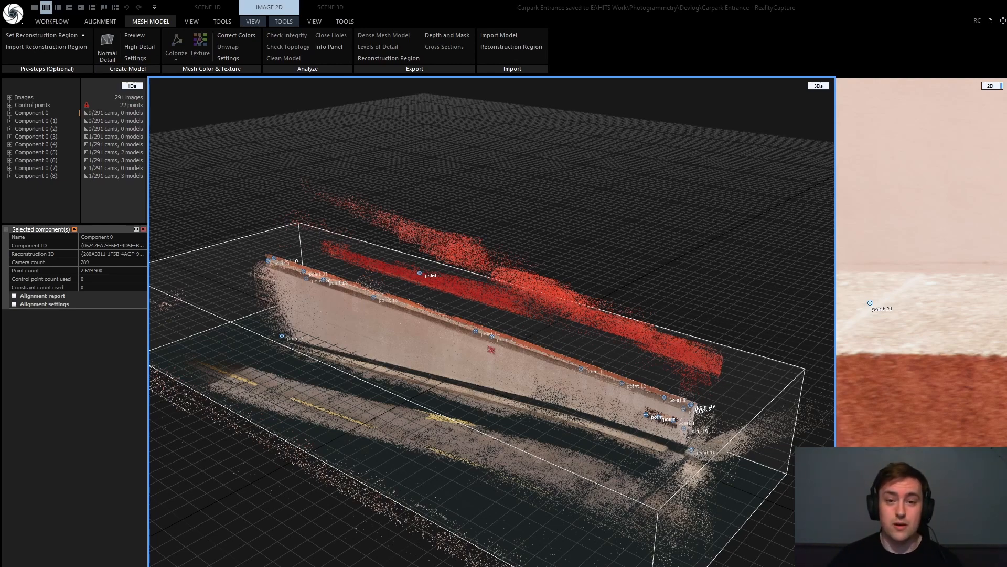
Enable the display of the alignment cameras around the wall's point cloud in the 3D scene
left_click_drag(435, 315, 420, 343)
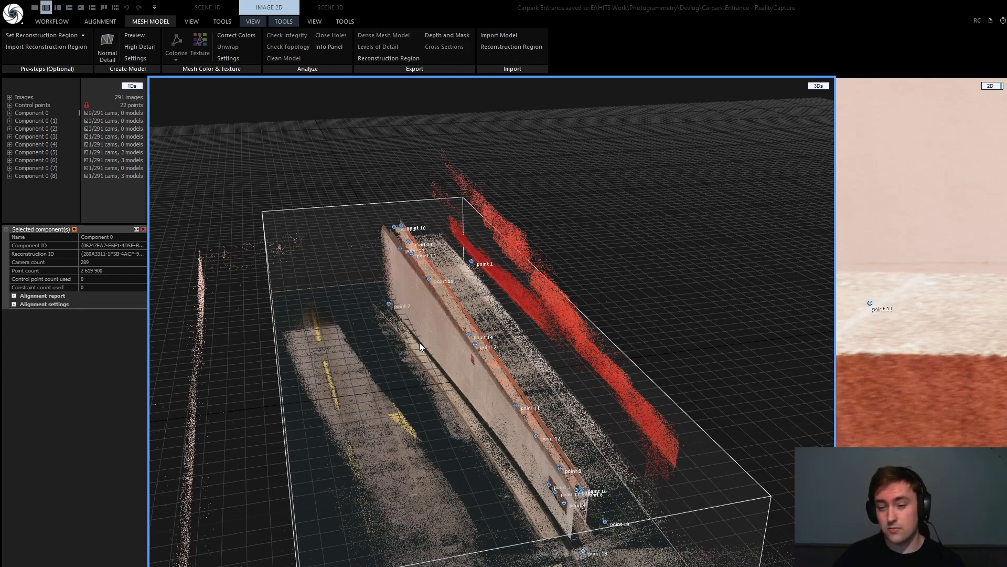
left_click_drag(420, 342, 518, 344)
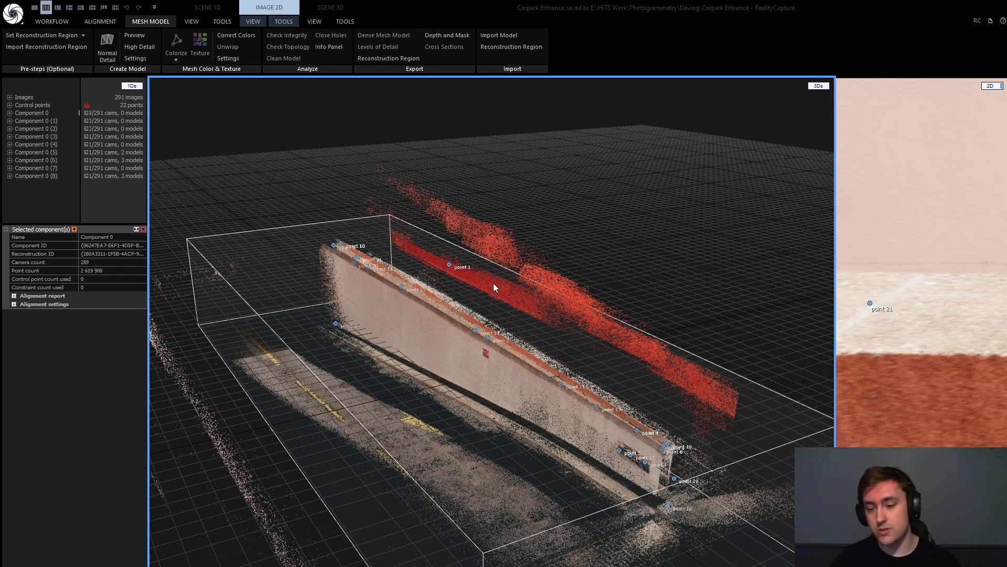
scroll(503, 289, "down", 1)
left_click_drag(517, 297, 493, 287)
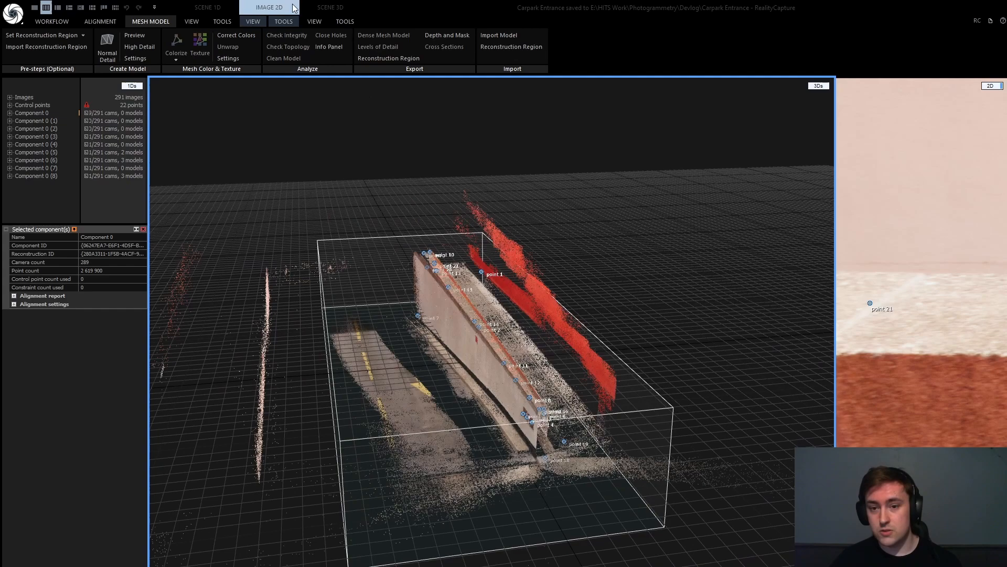
left_click(313, 21)
left_click(306, 34)
left_click_drag(615, 244, 328, 330)
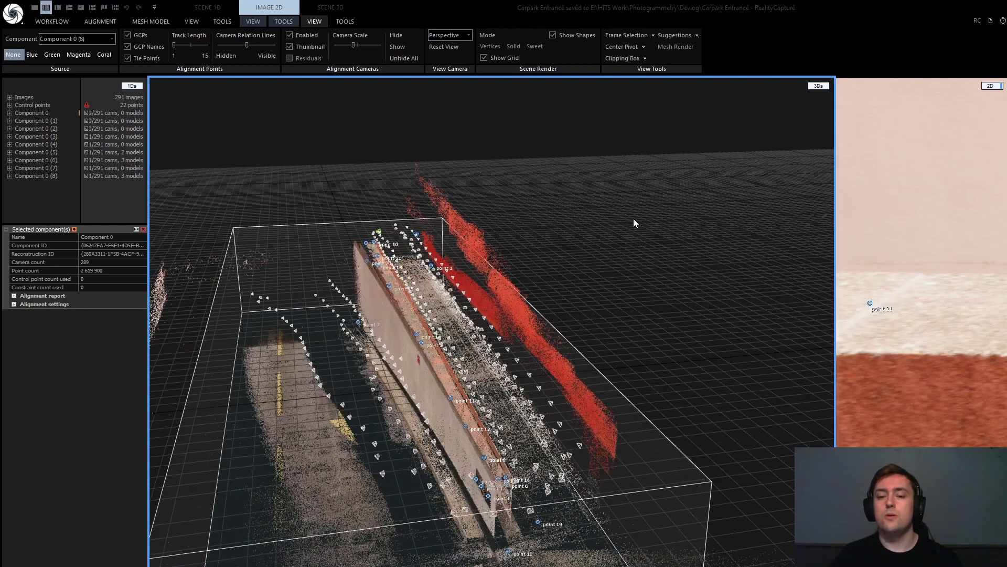
Open the image alignment settings and expand their Advanced section
left_click(112, 25)
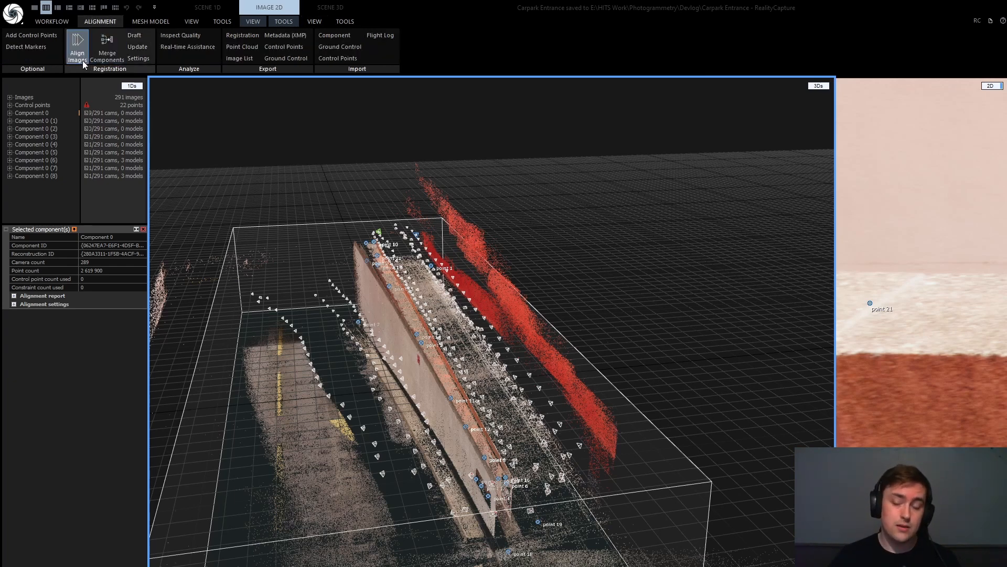
left_click(138, 58)
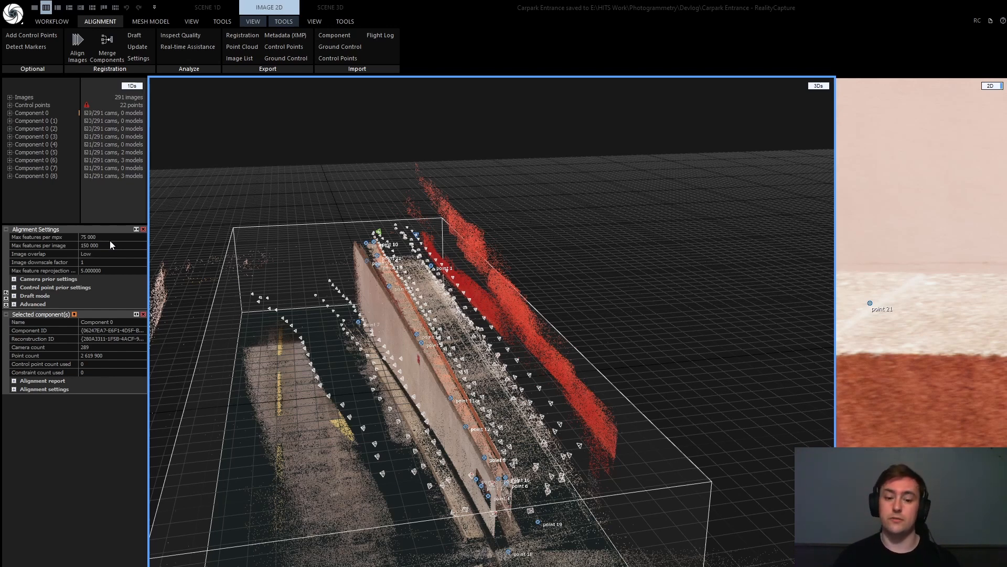
left_click(14, 304)
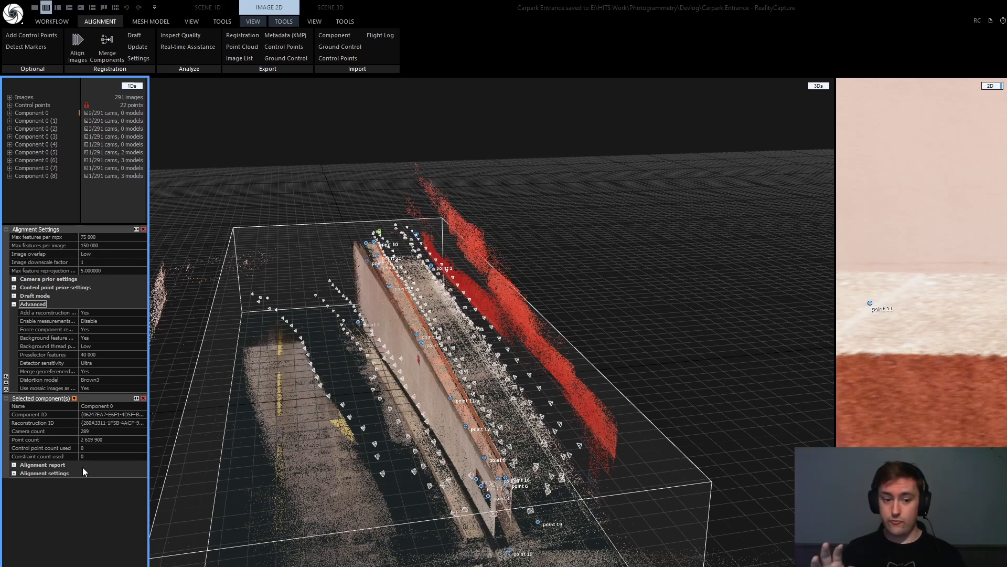
Enlarge the 2D view and show the photo taken by one of the low cameras facing the wall
scroll(544, 322, "down", 3)
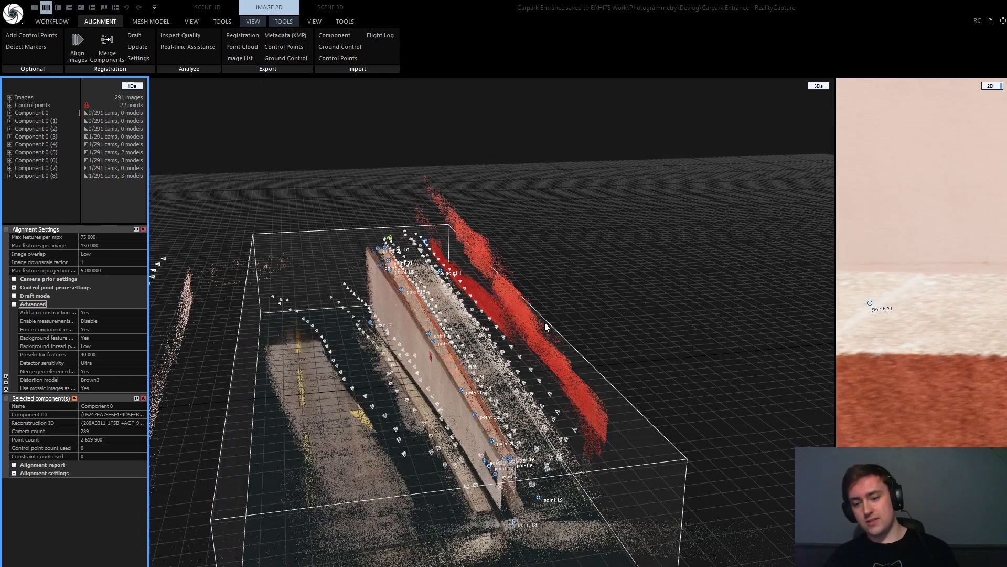
left_click_drag(577, 319, 638, 277)
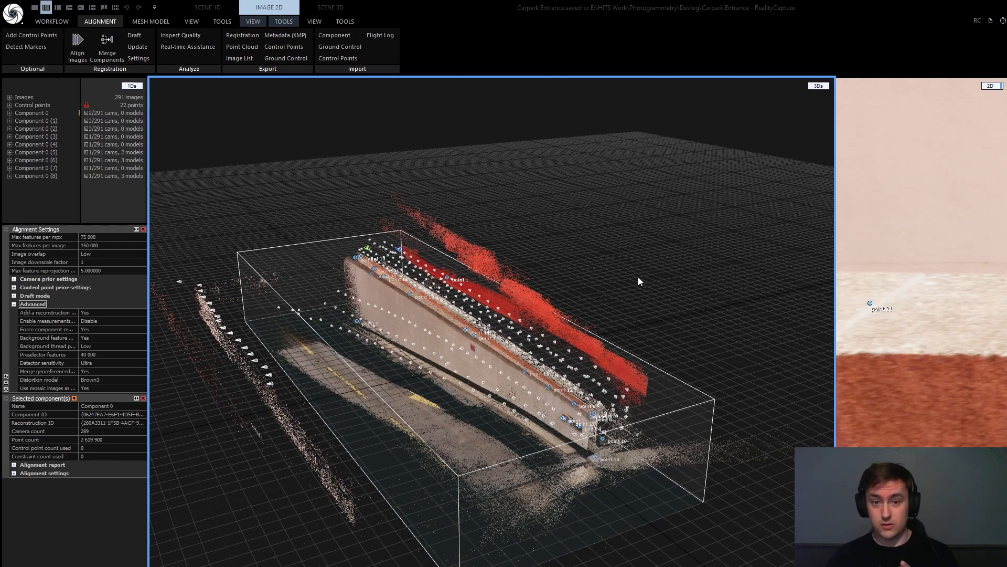
left_click_drag(638, 276, 660, 282)
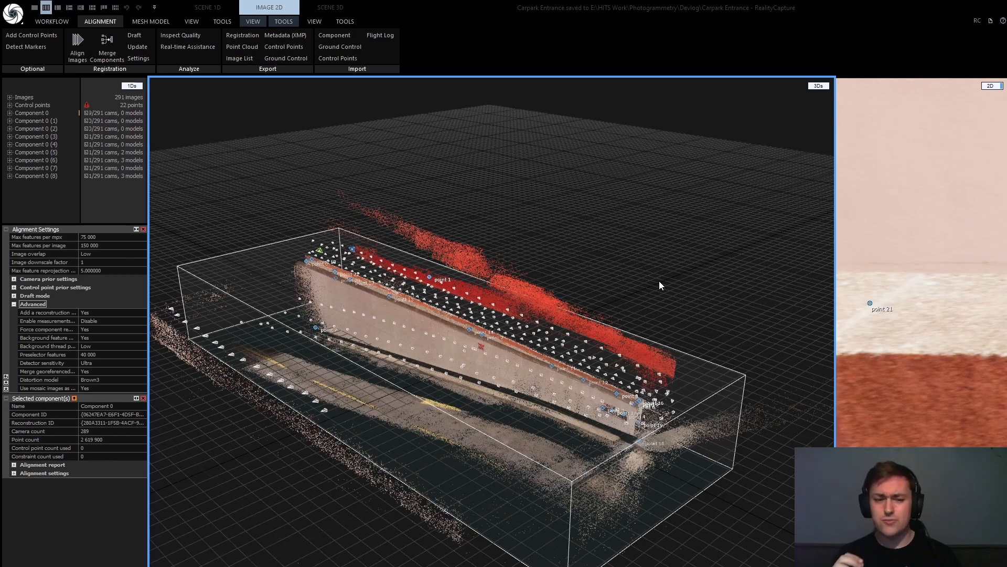
left_click_drag(659, 281, 664, 250)
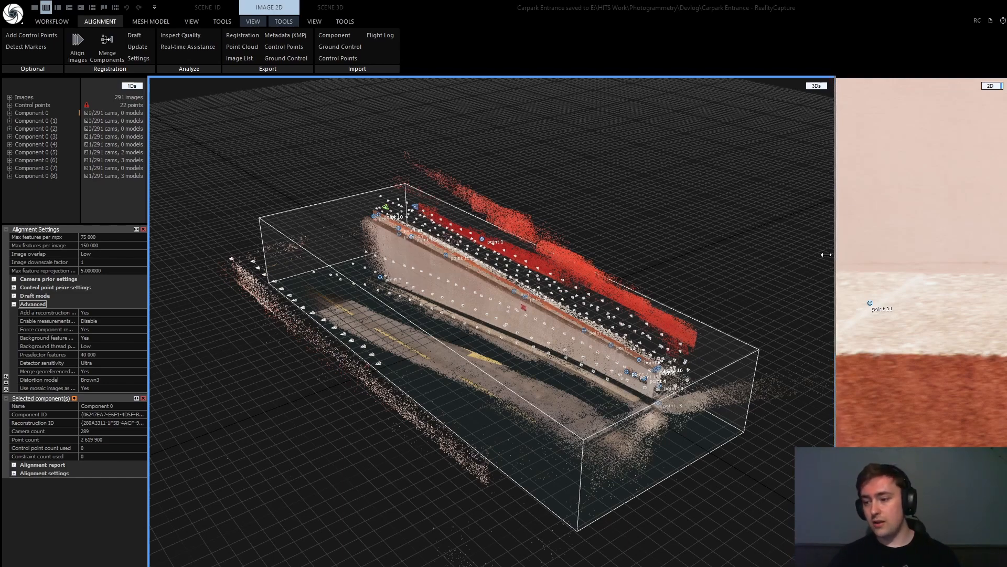
left_click_drag(834, 257, 535, 247)
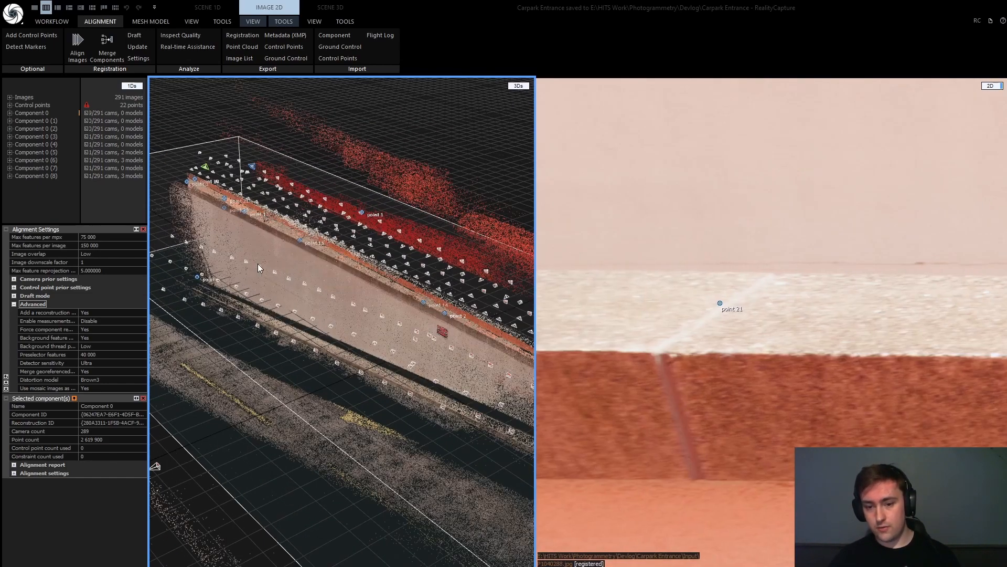
left_click_drag(216, 336, 254, 333)
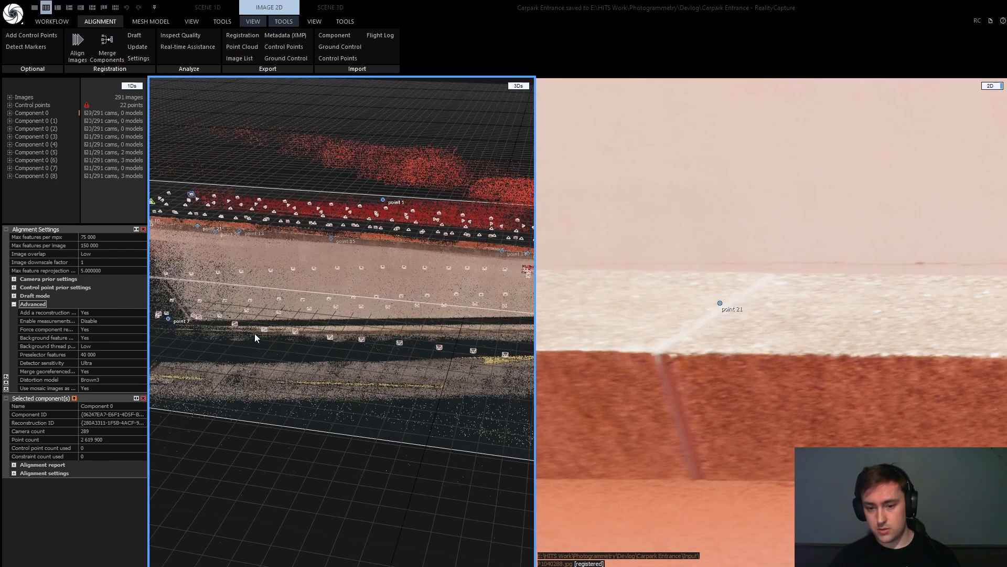
left_click(236, 324)
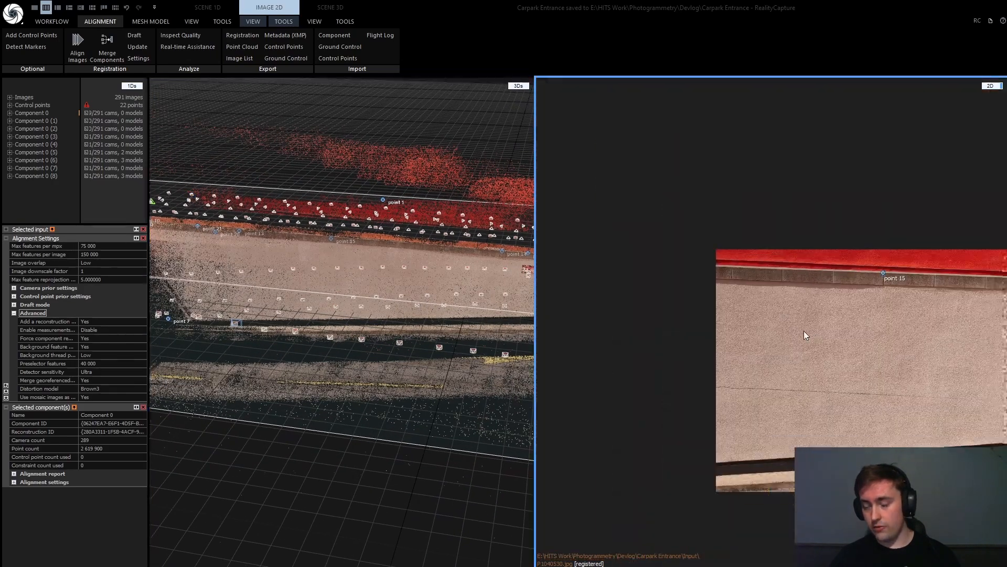
scroll(688, 317, "up", 4)
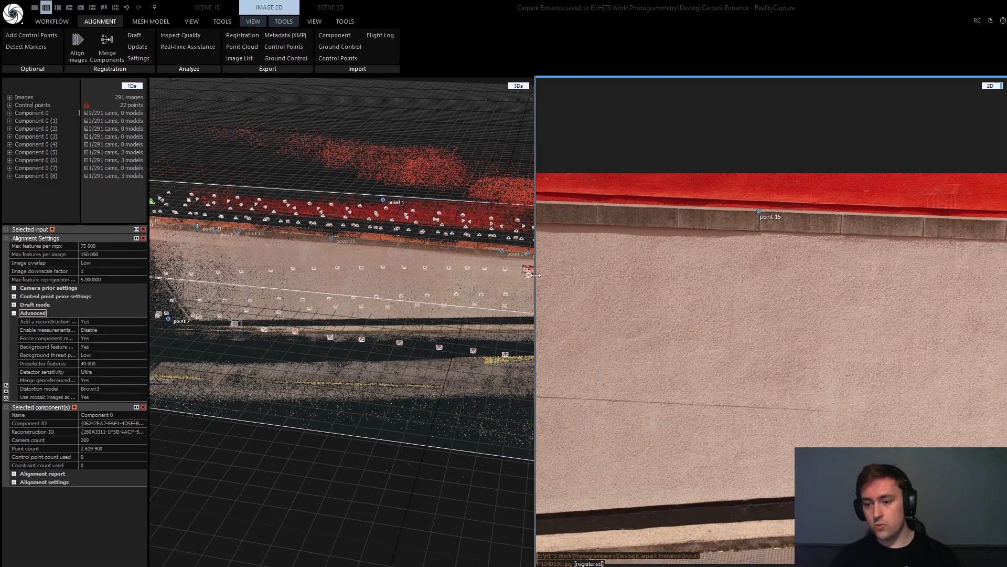
left_click_drag(535, 266, 429, 266)
Examine the surface texture of the pink wall in the photo, both up close and as a full frame
scroll(708, 359, "up", 6)
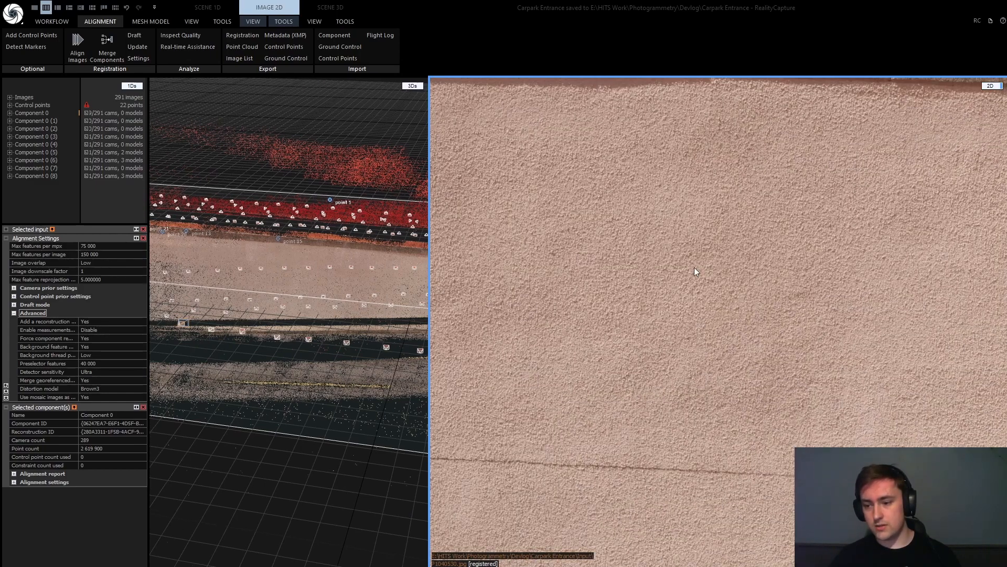
scroll(747, 296, "down", 3)
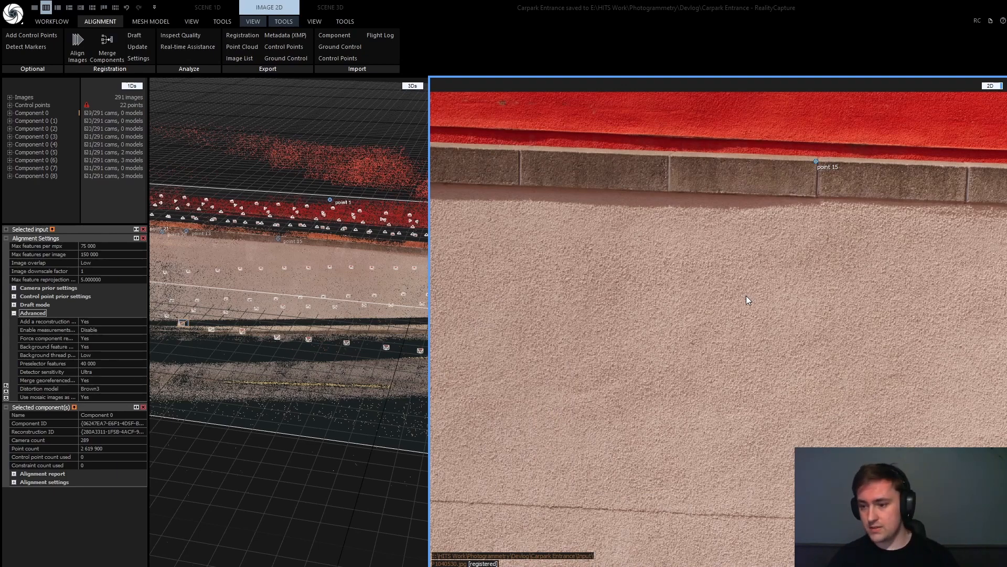
scroll(746, 296, "down", 3)
left_click_drag(625, 298, 672, 305)
scroll(705, 313, "down", 1)
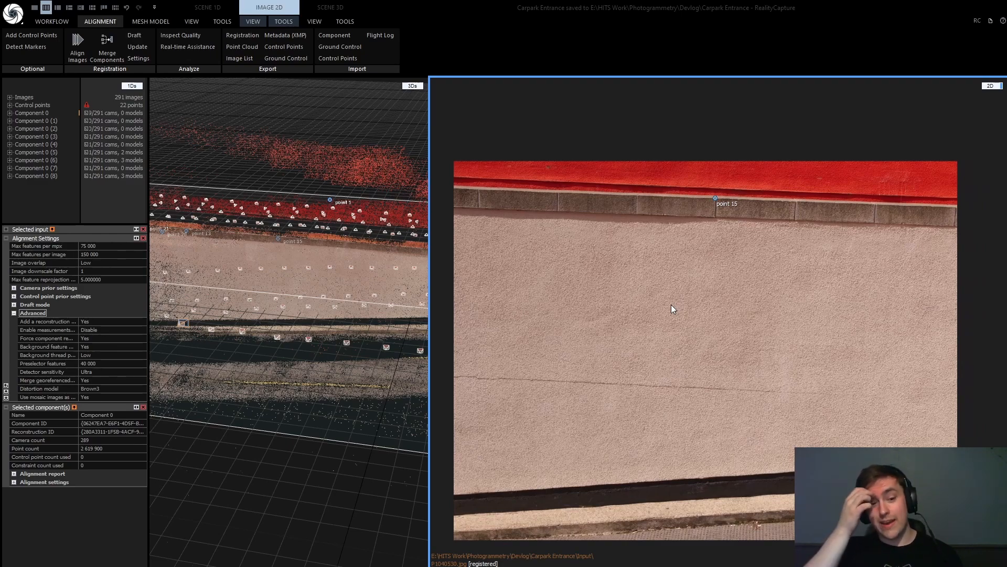
scroll(721, 295, "up", 5)
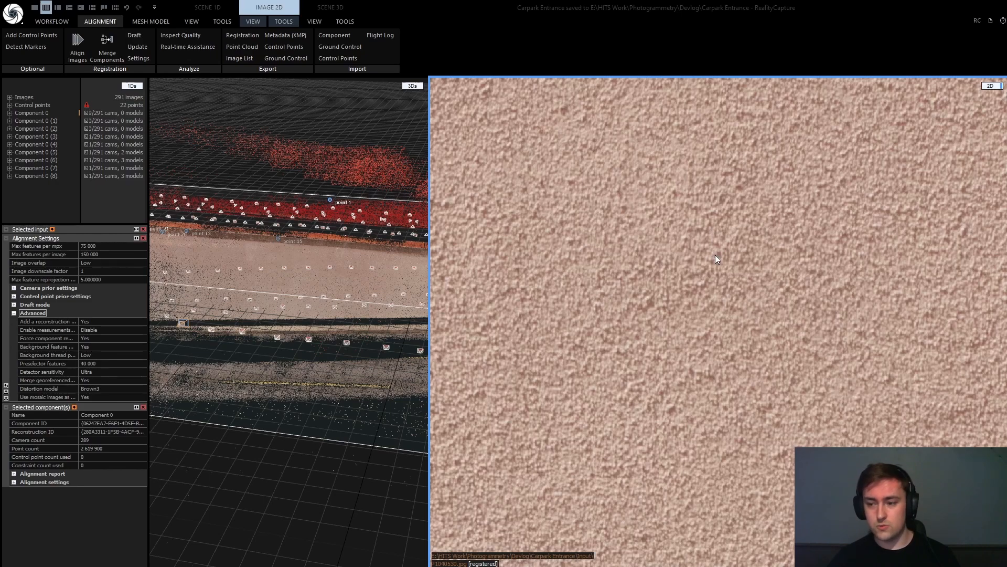
scroll(715, 254, "down", 5)
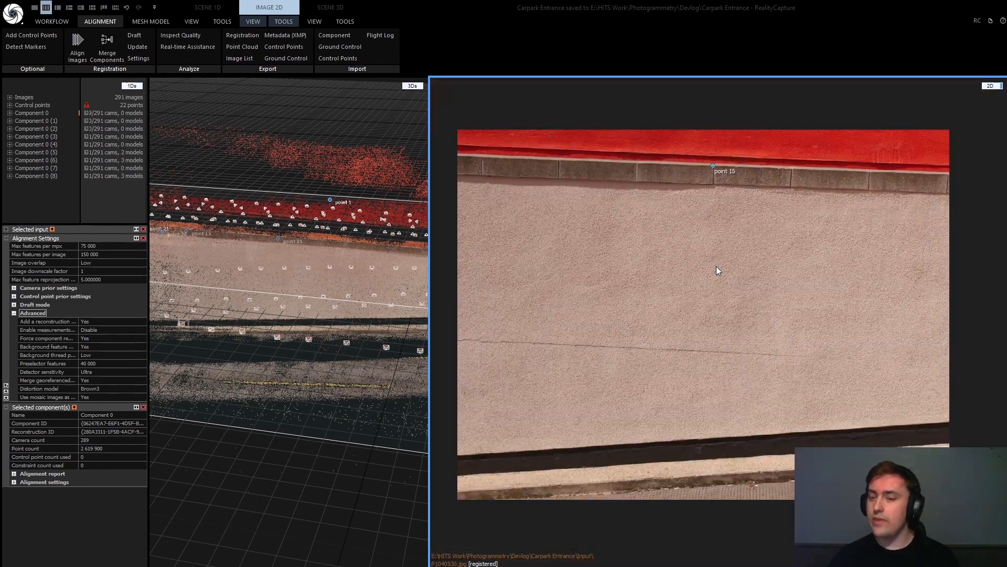
scroll(716, 267, "down", 2)
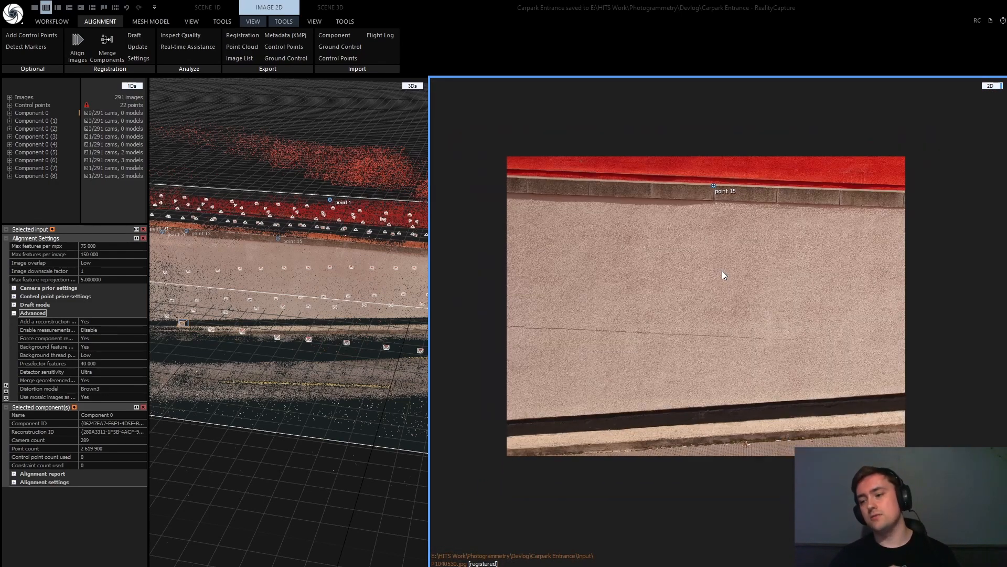
scroll(722, 270, "up", 1)
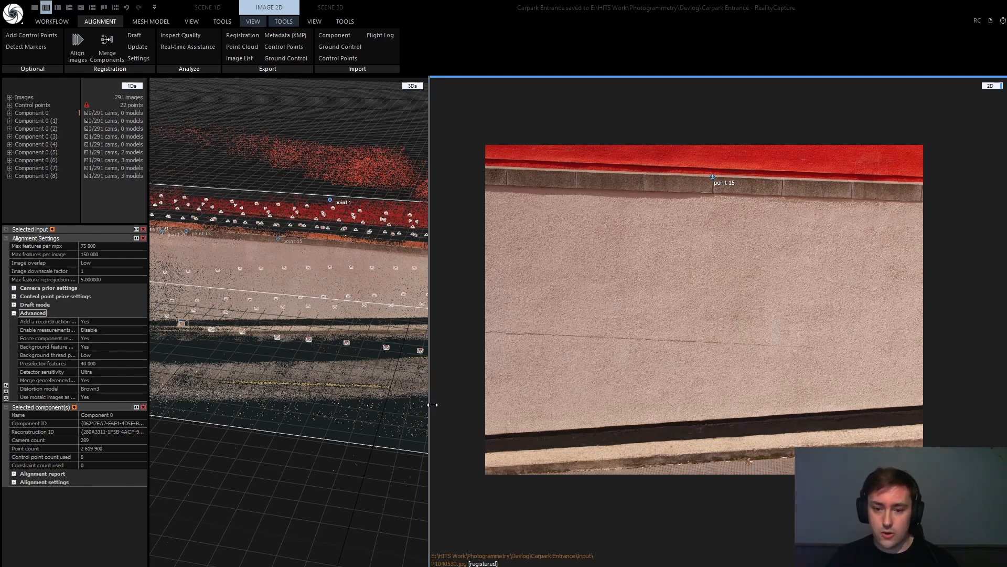
Enlarge the 3D view to fit the whole point cloud and its reconstruction region, leaving the photo in a narrow view
left_click_drag(429, 153, 794, 154)
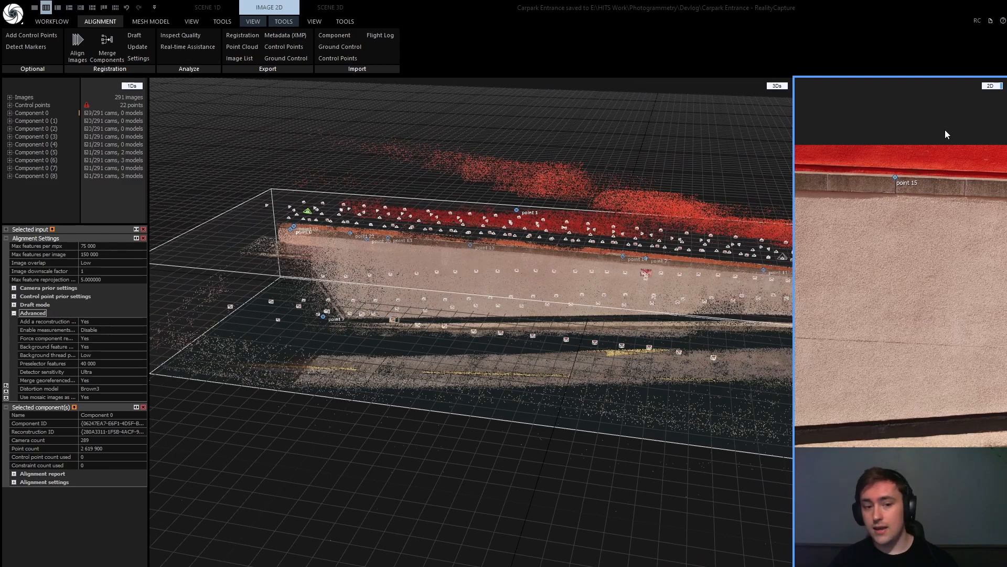
left_click_drag(792, 160, 855, 160)
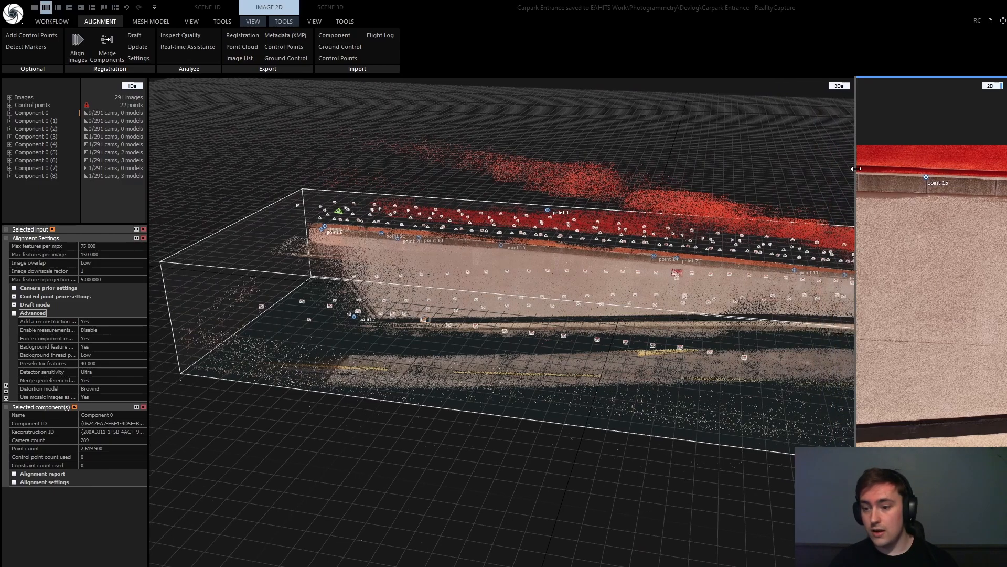
scroll(656, 322, "down", 5)
left_click_drag(627, 284, 257, 292)
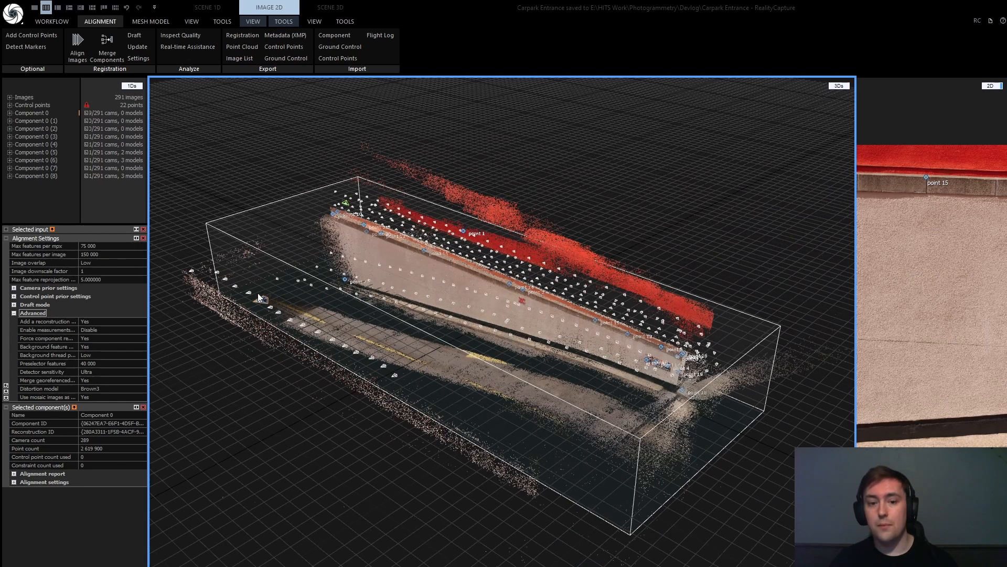
Check the camera poses listed under Component 0 and collapse the component again
left_click(10, 113)
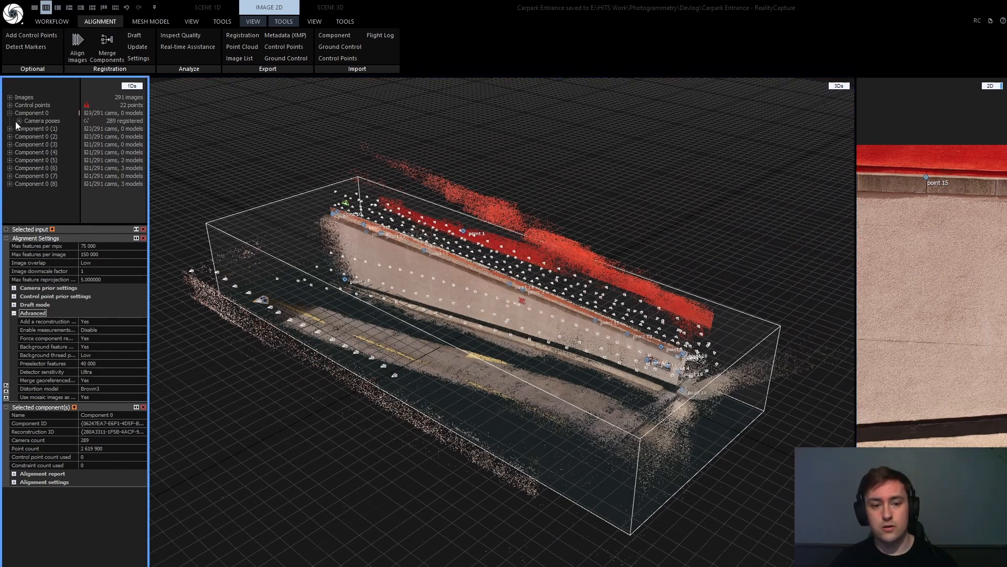
left_click(19, 121)
left_click(19, 121)
left_click(9, 112)
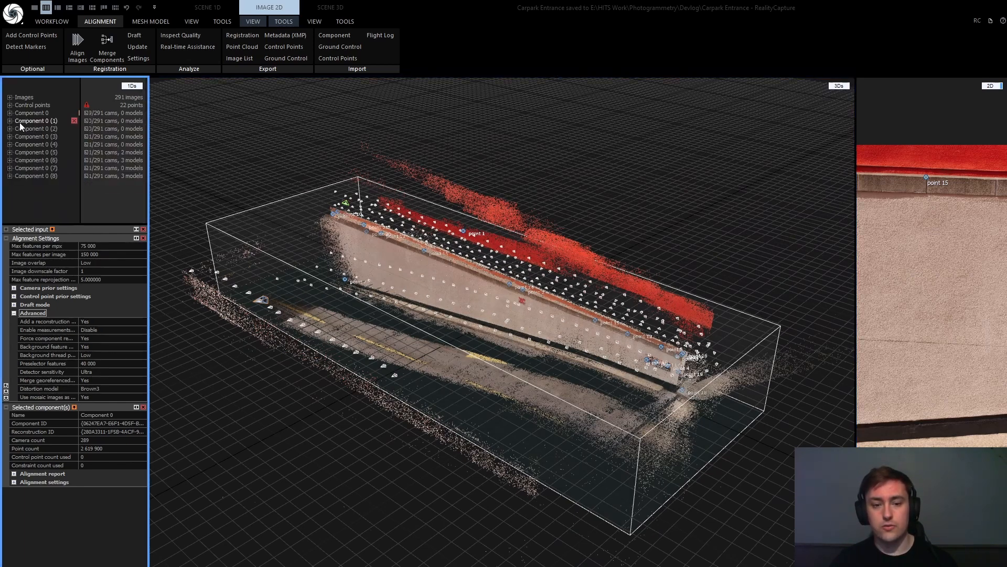
Examine the rows of camera positions along the wall, both close up and from above the whole point cloud
mouse_move(704, 243)
left_mouse_down()
mouse_move(678, 232)
mouse_move(694, 234)
left_mouse_up()
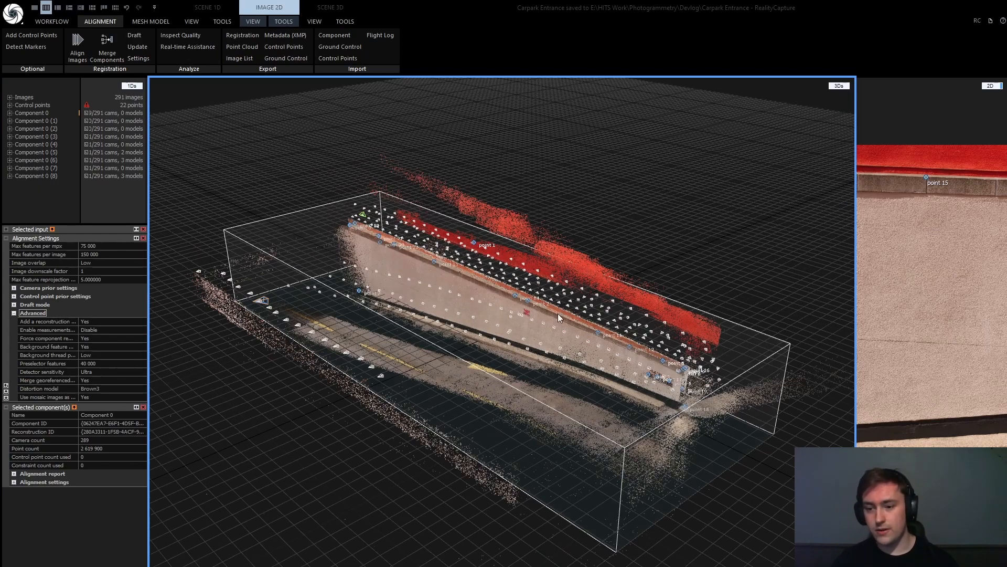
left_click_drag(557, 363, 535, 371)
scroll(541, 346, "down", 3)
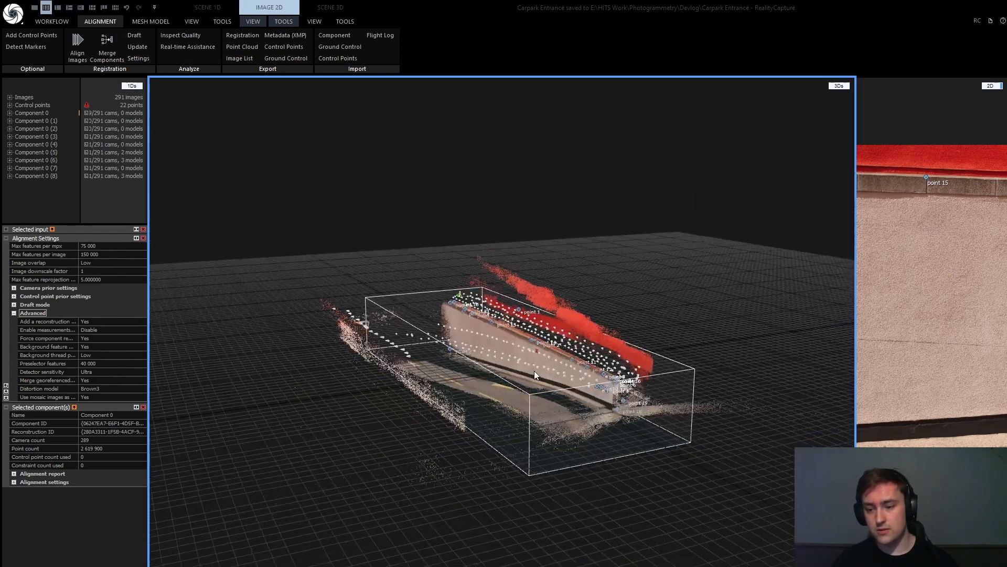
scroll(534, 395, "up", 10)
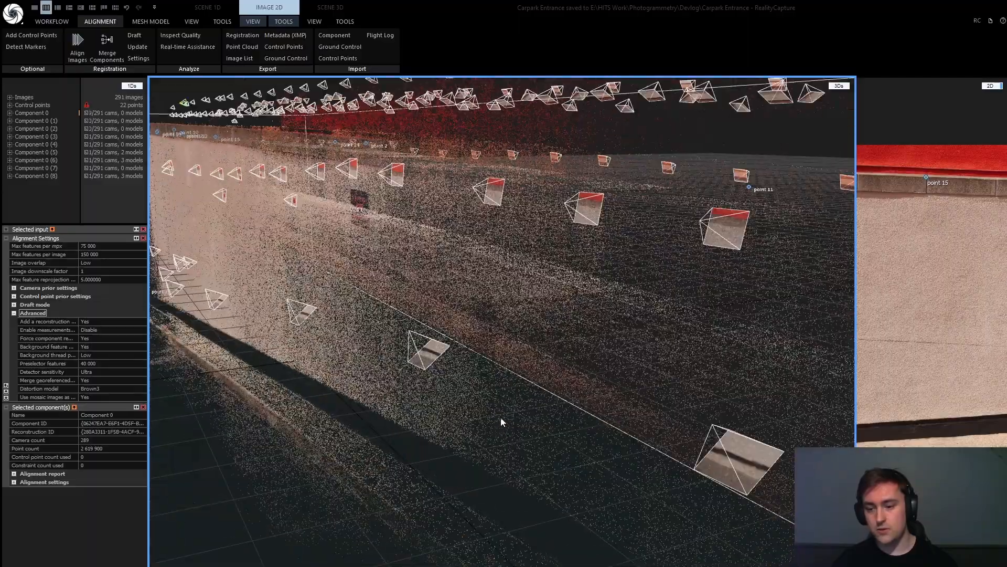
right_click_drag(501, 418, 573, 357)
mouse_move(571, 339)
left_mouse_down()
mouse_move(615, 355)
mouse_move(585, 336)
left_mouse_up()
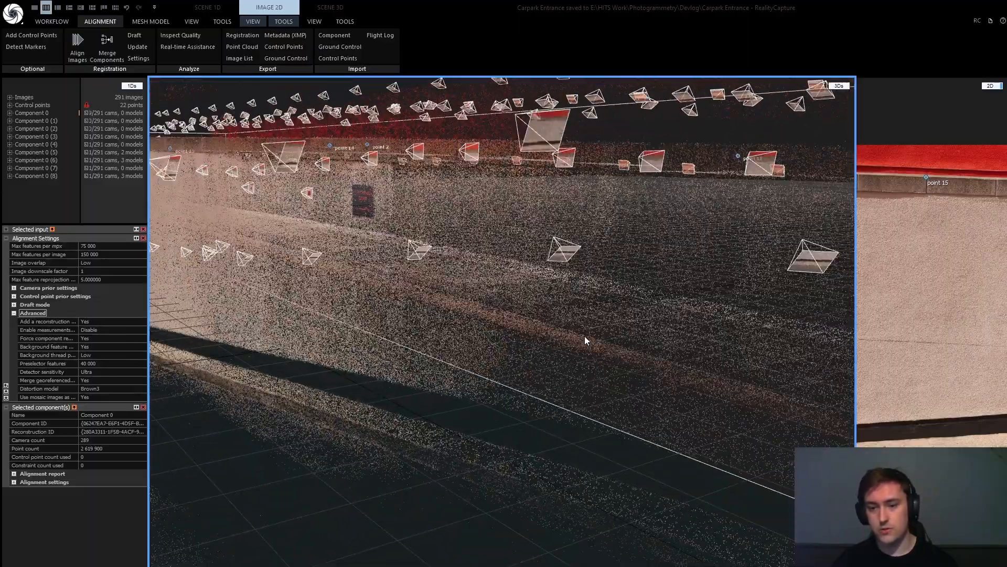
scroll(576, 338, "down", 2)
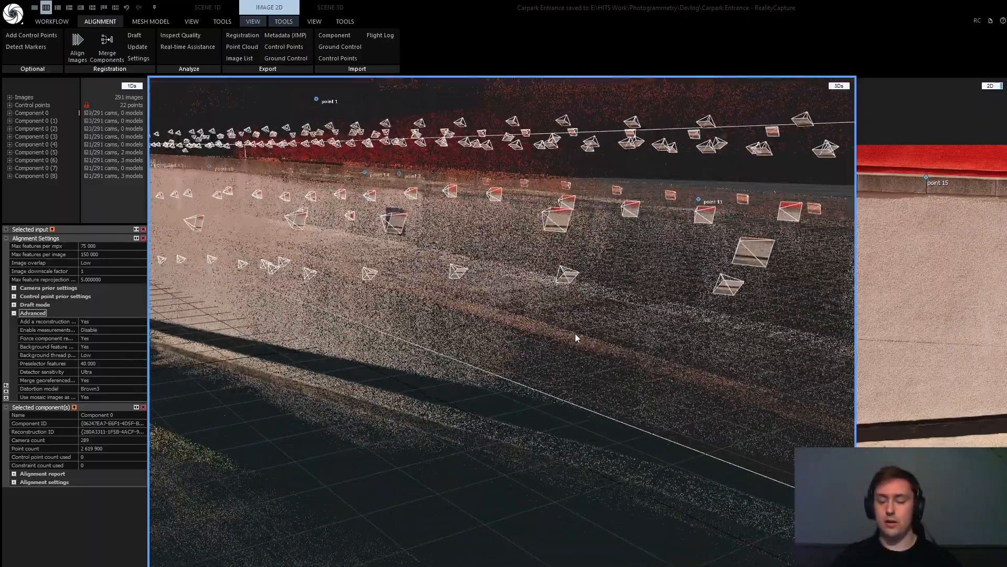
scroll(524, 312, "down", 5)
left_click_drag(520, 329, 513, 359)
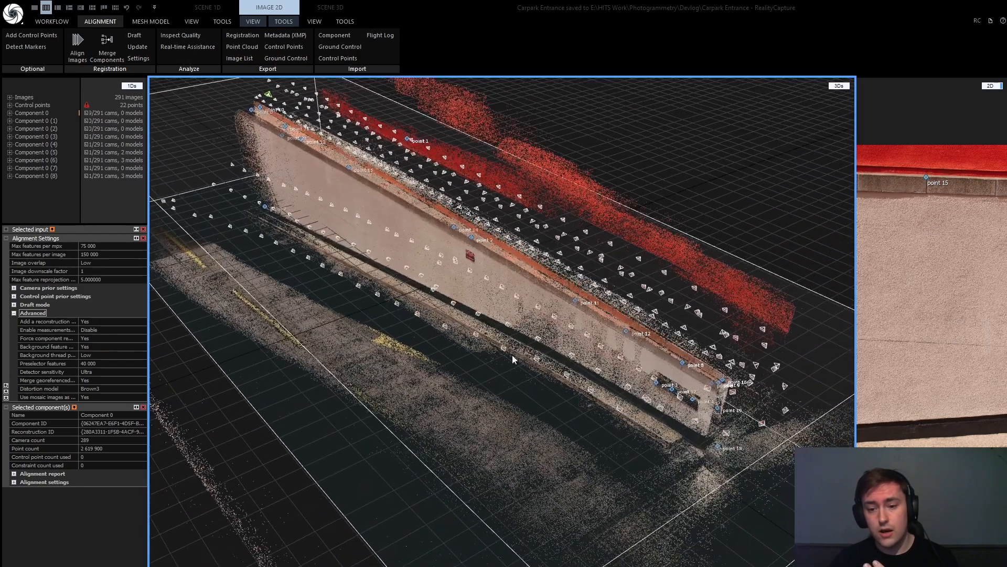
scroll(450, 360, "down", 2)
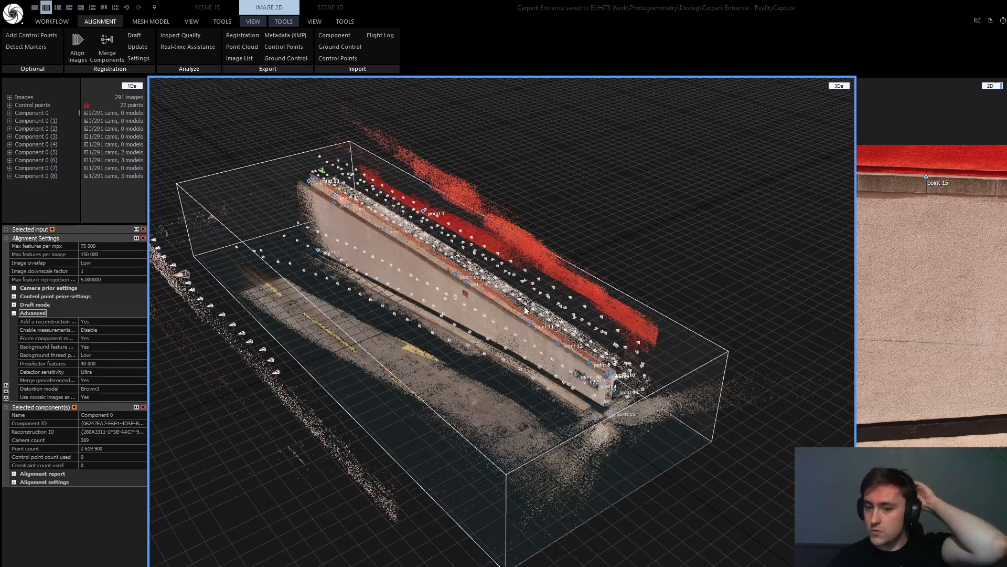
left_click_drag(403, 345, 415, 357)
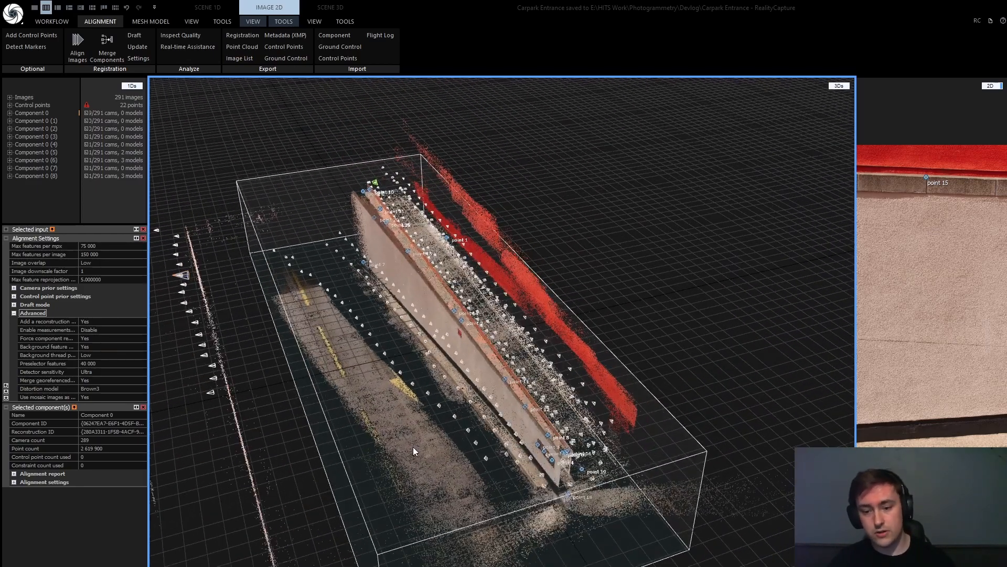
Examine the wall's point cloud and the surrounding camera rows from the side, along its length and from above
left_click_drag(394, 428, 437, 411)
left_click_drag(385, 263, 281, 260)
scroll(319, 274, "up", 3)
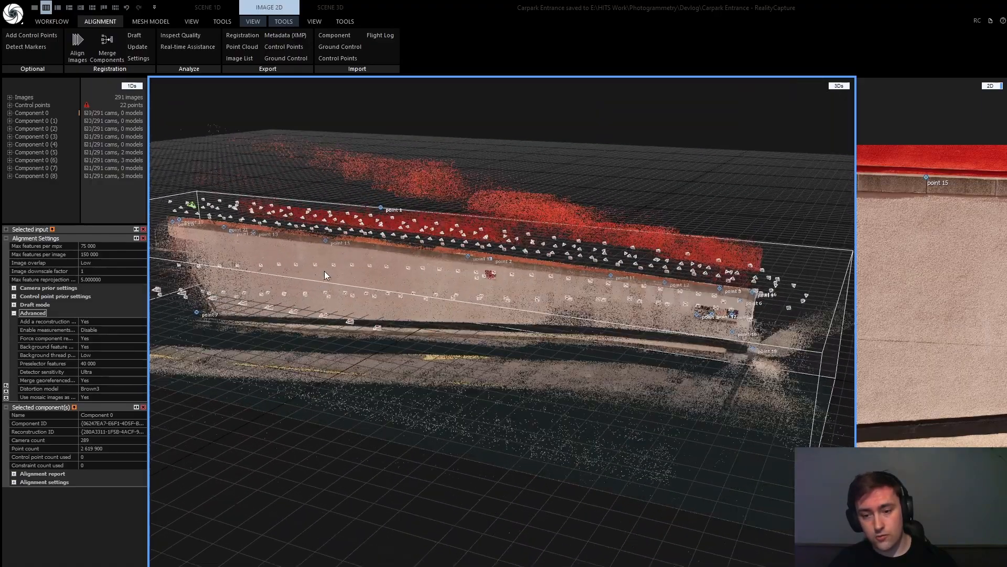
left_click_drag(506, 329, 551, 315)
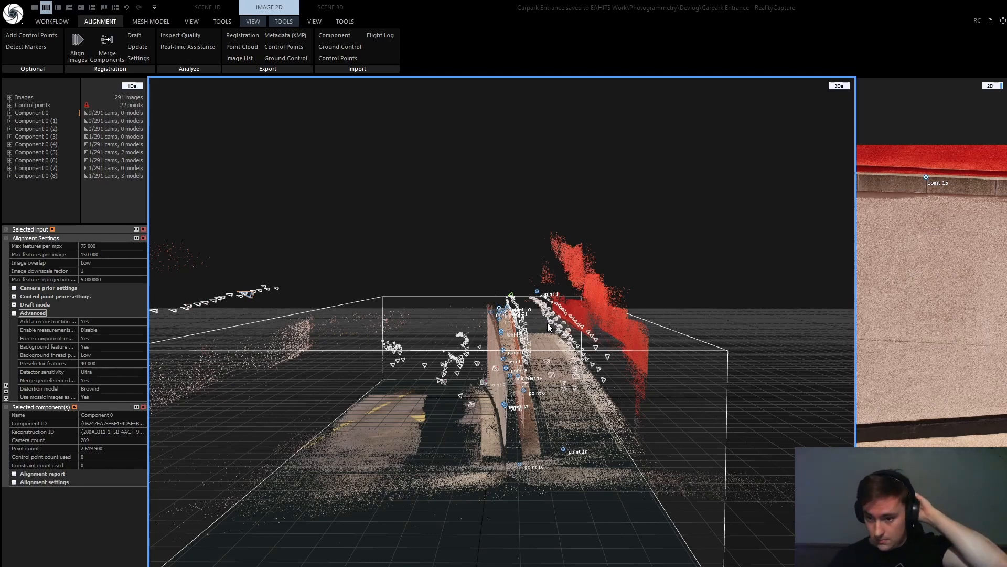
left_click_drag(548, 326, 492, 374)
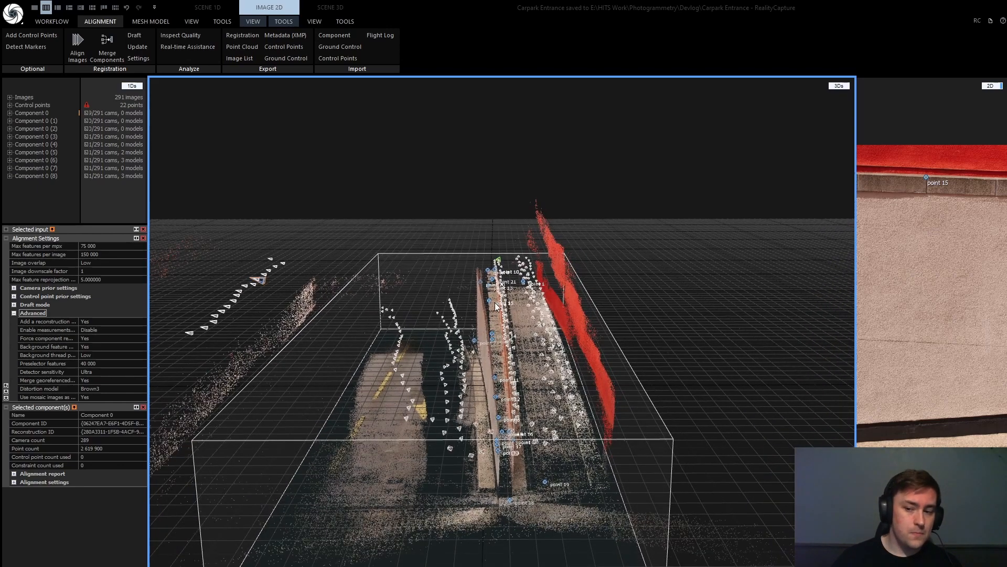
left_click_drag(535, 329, 522, 316)
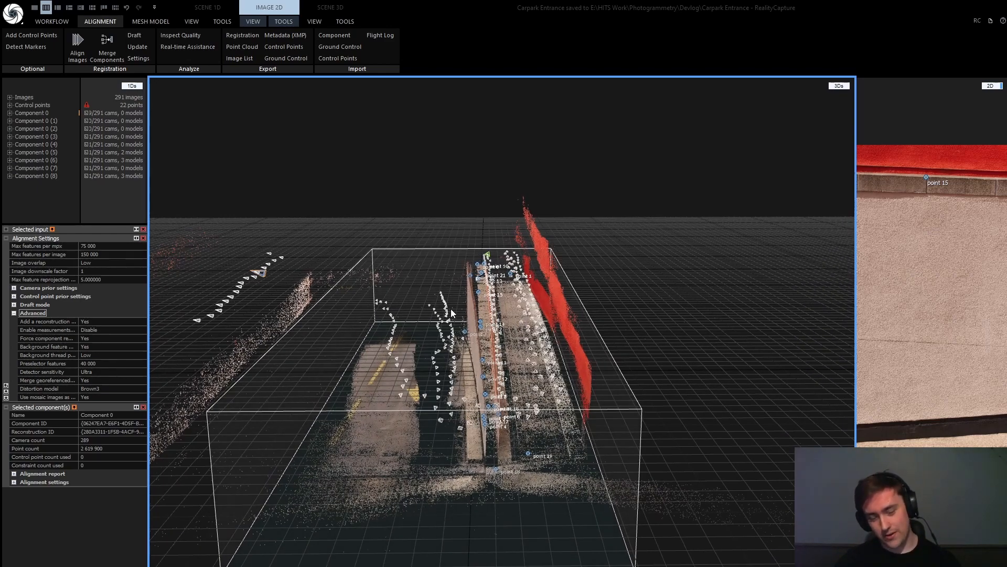
left_click_drag(439, 399, 451, 339)
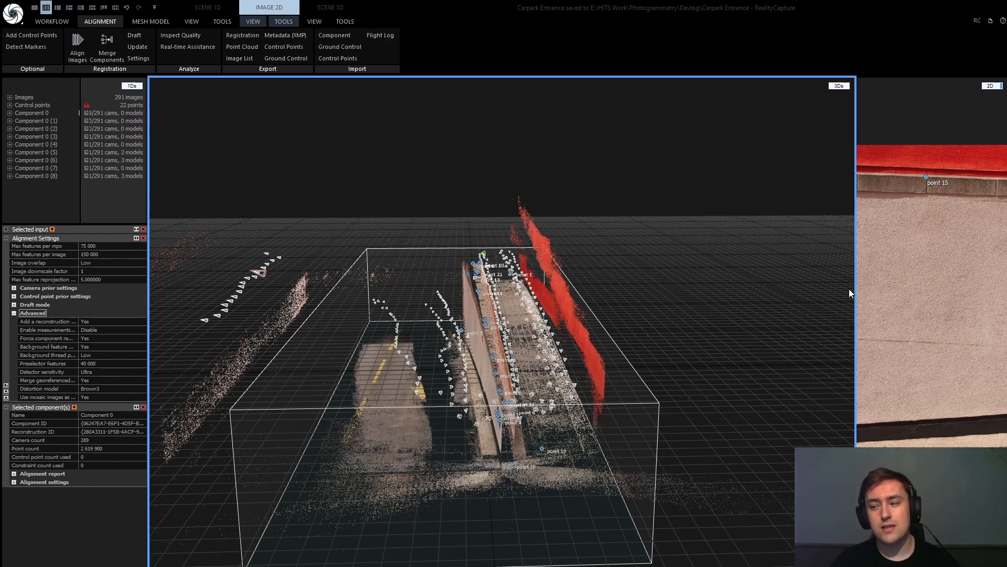
Widen the photo view so its full frame shows beside the 3D view of the point cloud
left_click_drag(854, 285, 425, 263)
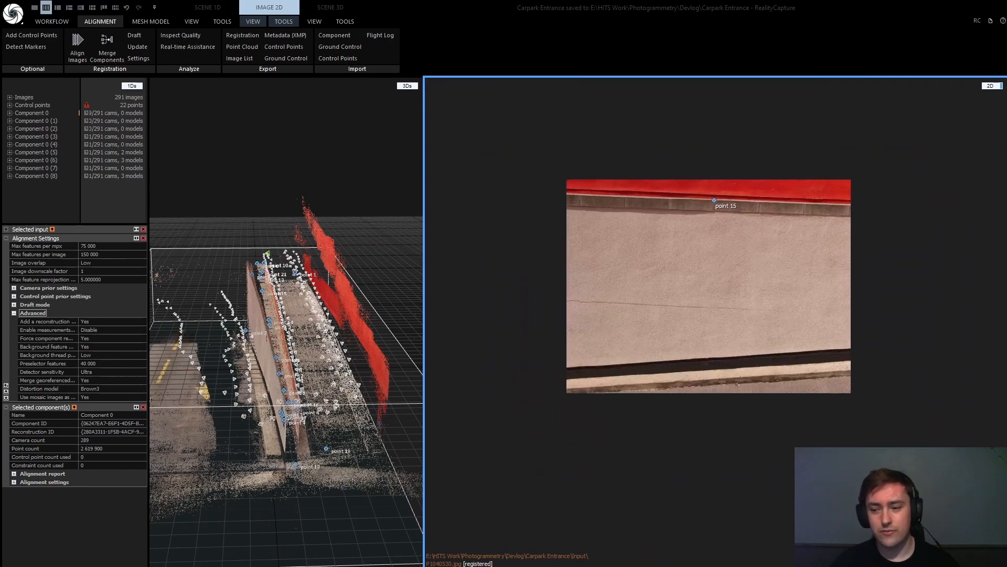
scroll(694, 270, "up", 2)
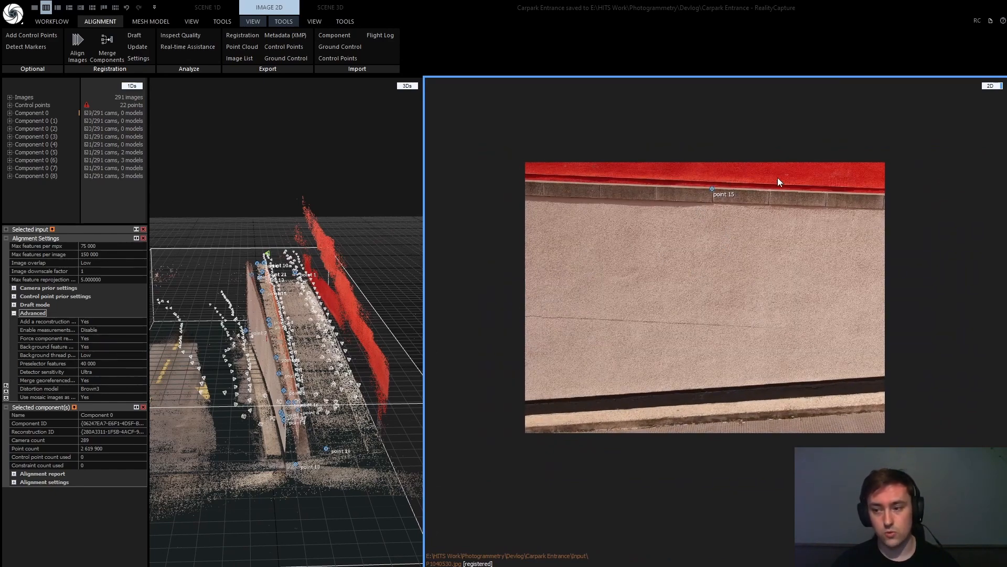
left_click_drag(425, 234, 587, 225)
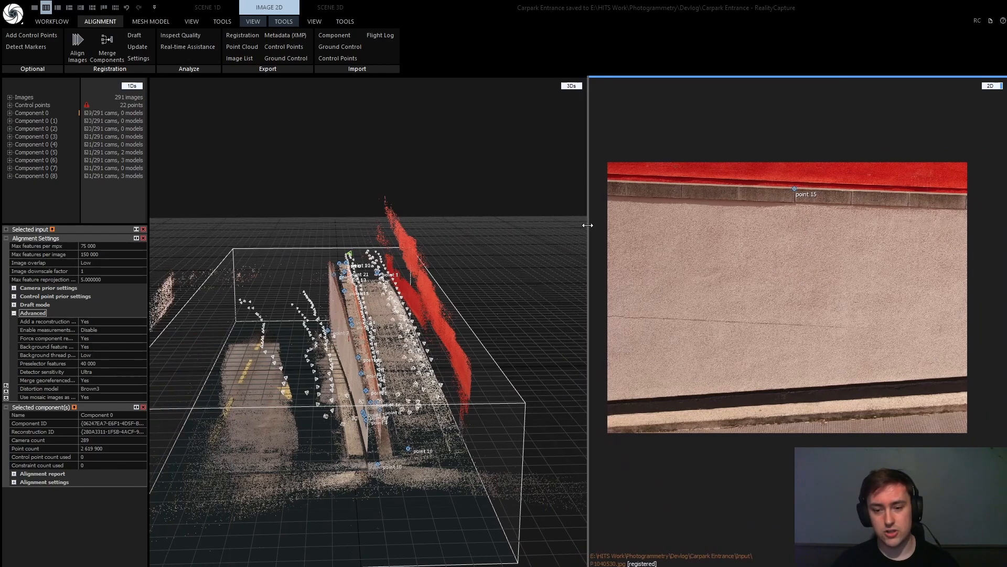
left_click_drag(419, 343, 341, 311)
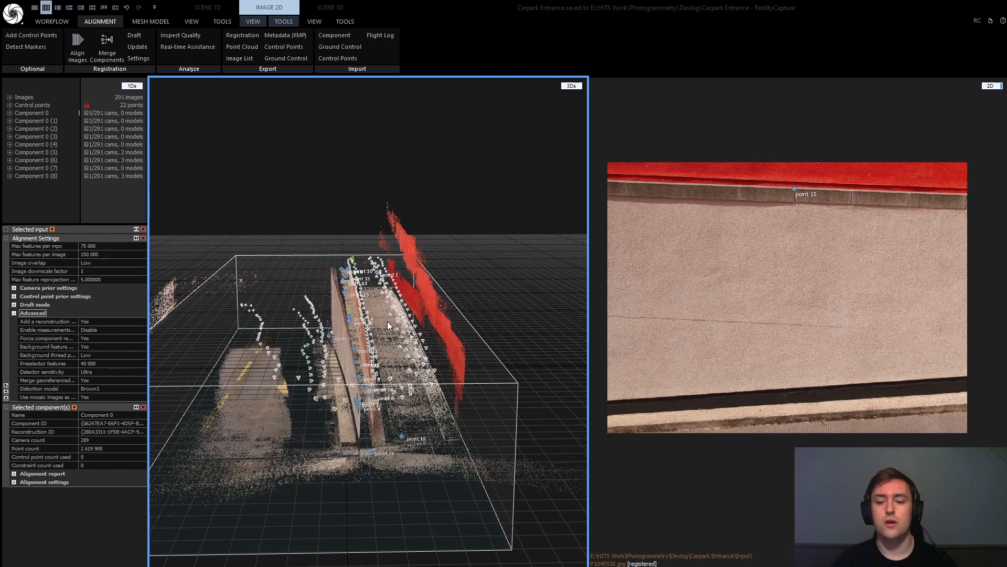
left_click_drag(387, 321, 387, 325)
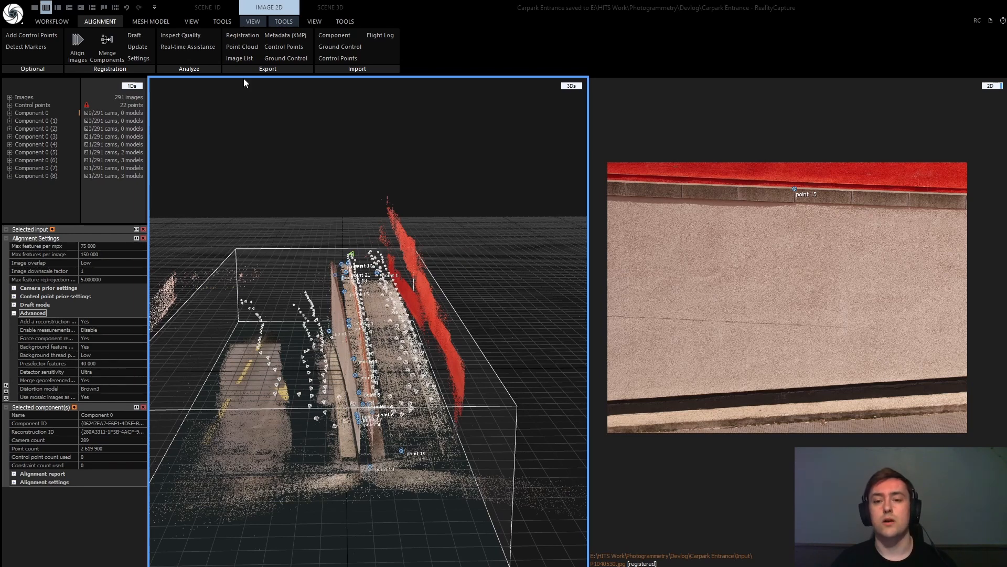
Hide the alignment cameras in the 3D view and inspect the bare point cloud of the wall from an elevated angle
left_click(315, 21)
left_click(290, 35)
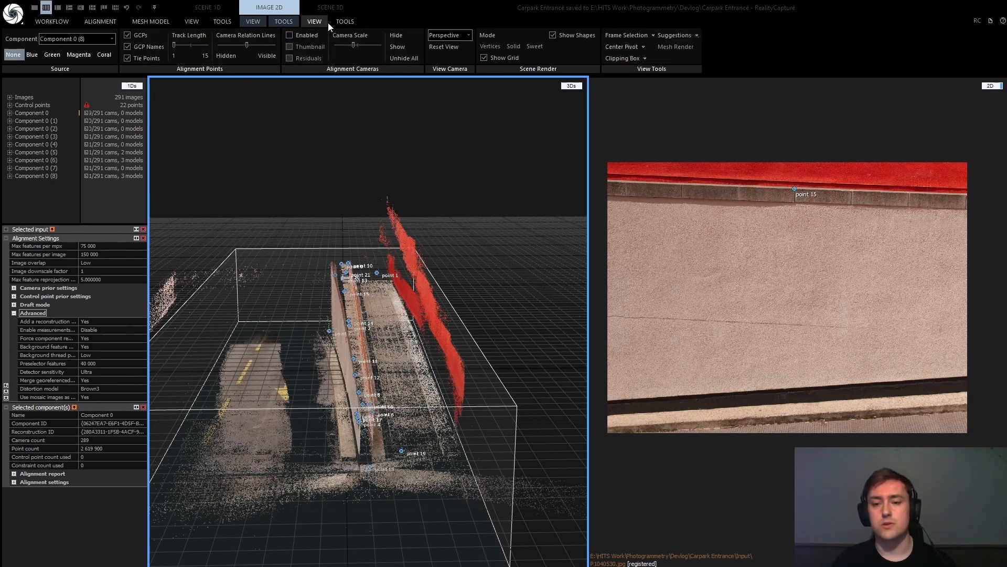
left_click_drag(391, 289, 392, 299)
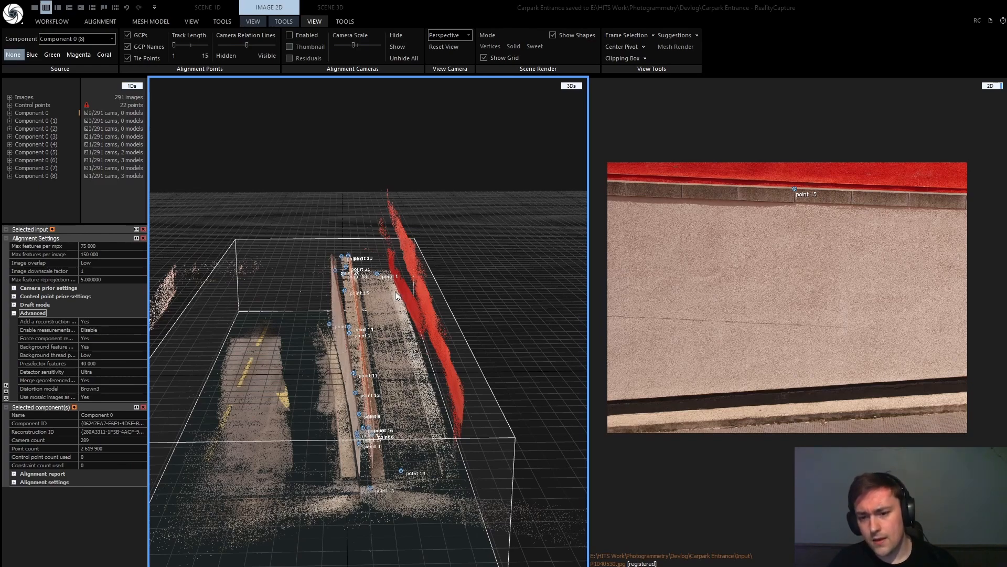
left_click_drag(386, 298, 339, 289)
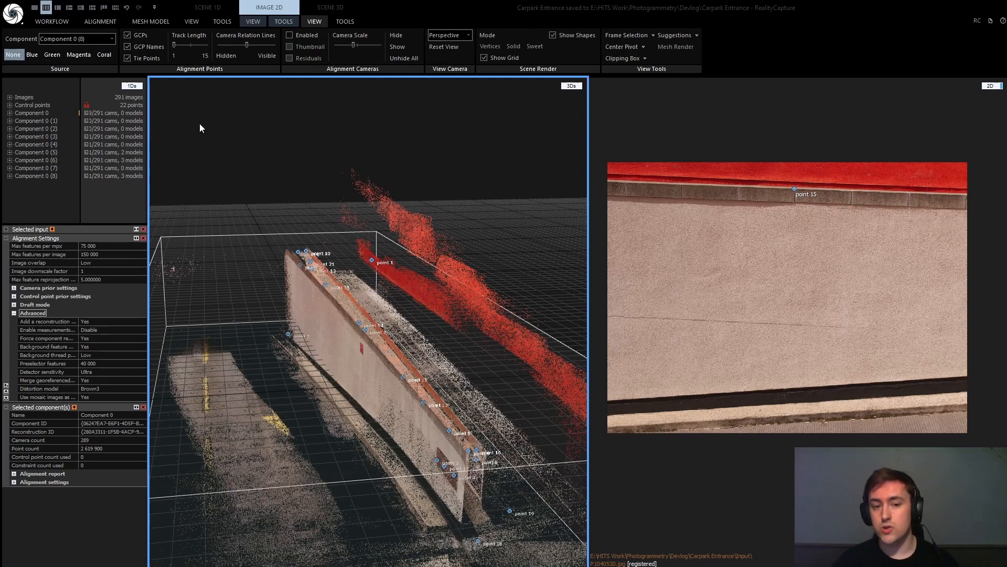
left_click_drag(259, 310, 389, 407)
scroll(389, 408, "up", 3)
scroll(396, 409, "down", 1)
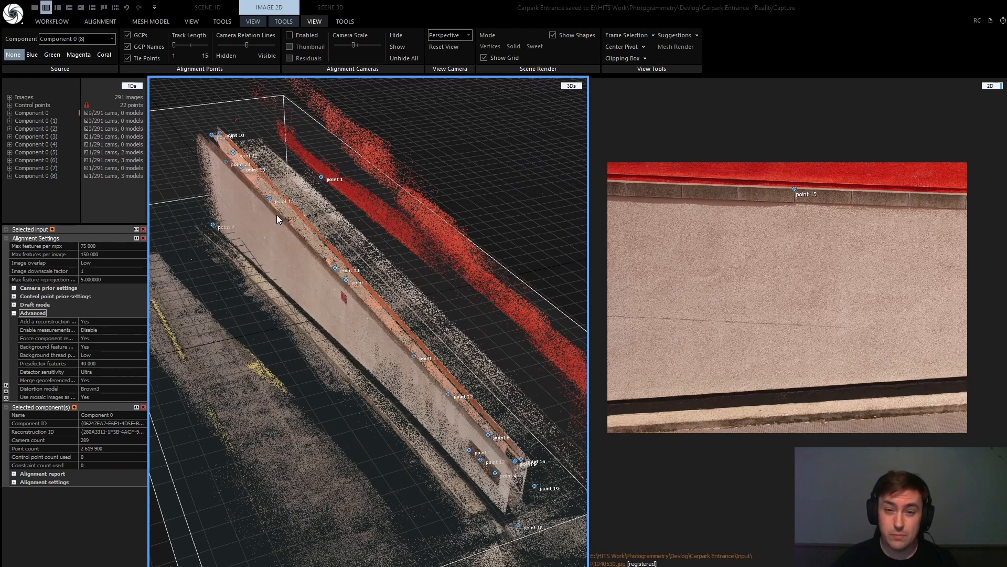
Compare the pink wall's surface in the photo with the same surface in the point cloud up close
scroll(721, 290, "up", 3)
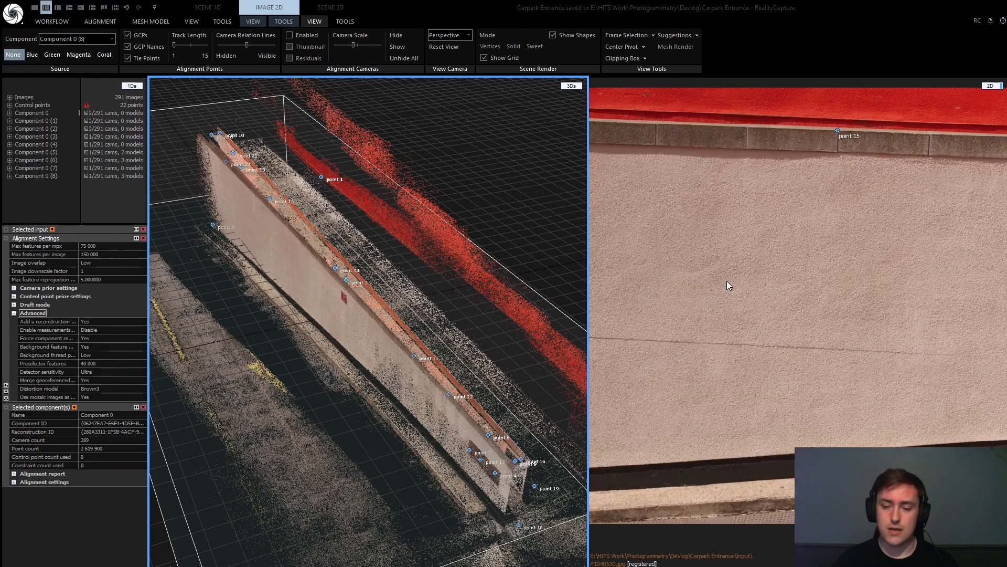
scroll(727, 286, "down", 1)
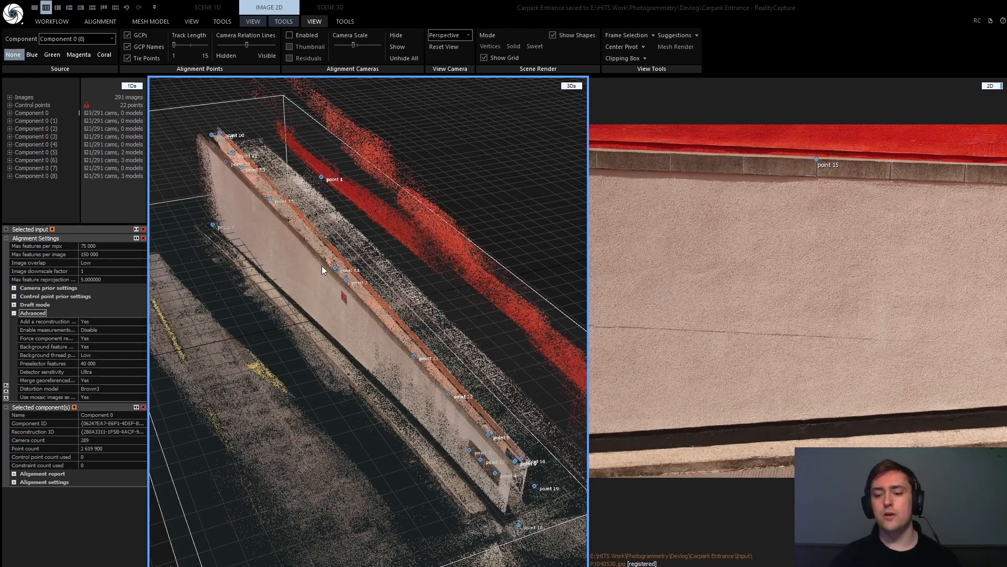
scroll(355, 321, "up", 2)
scroll(354, 321, "down", 2)
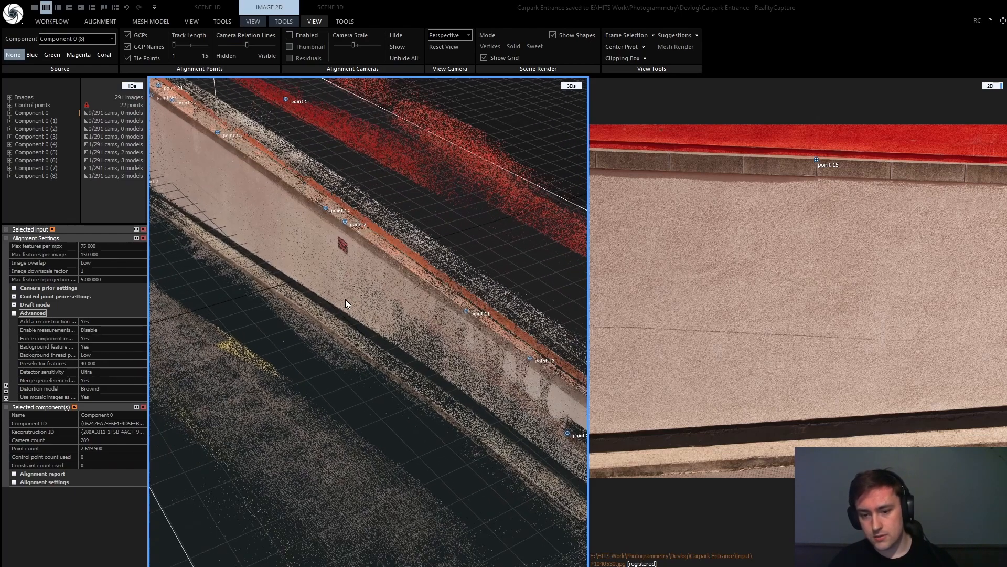
Show the alignment cameras again and open the photo of a camera in front of the wall near the red sign
left_click(291, 35)
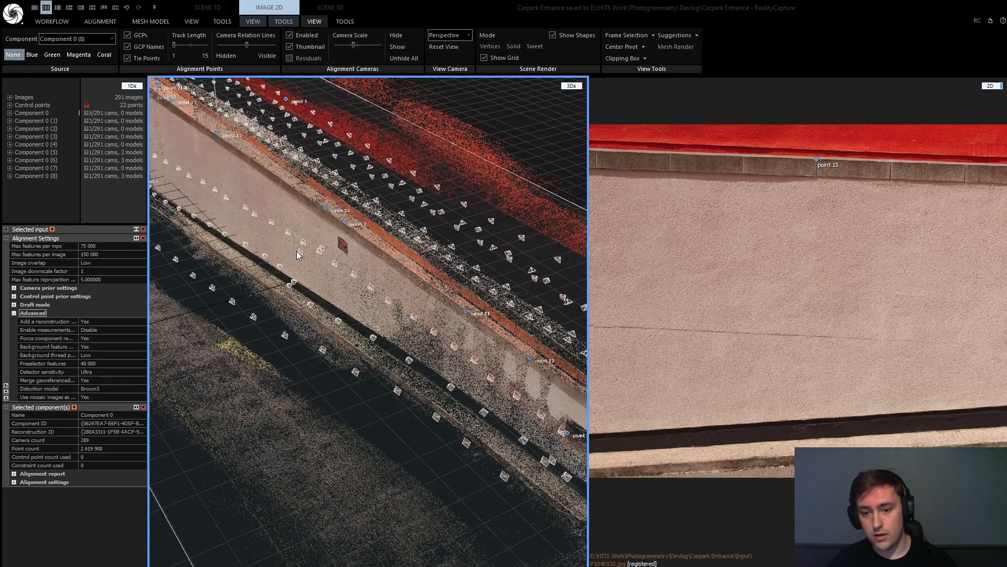
left_click(297, 252)
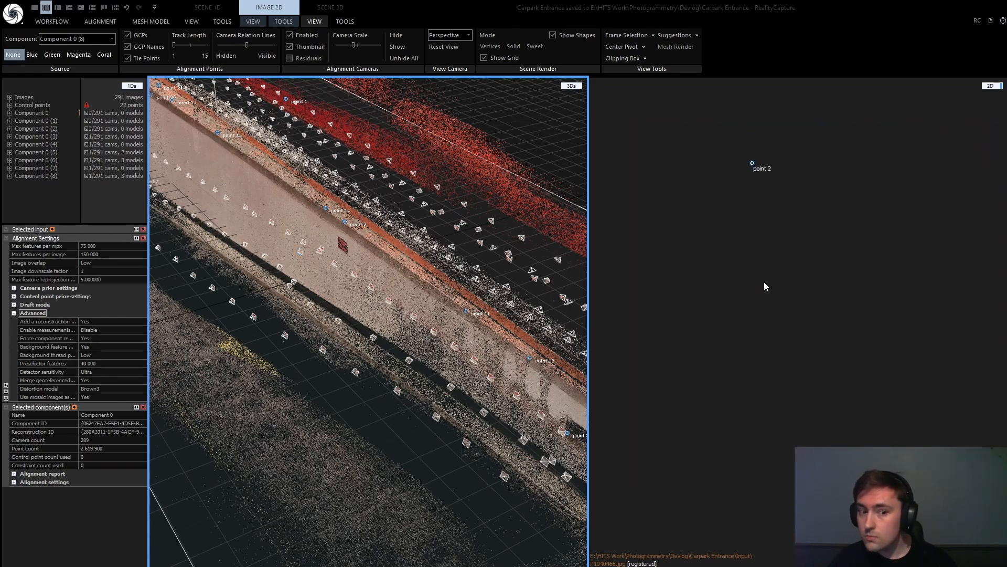
left_click(321, 249)
left_click(300, 251)
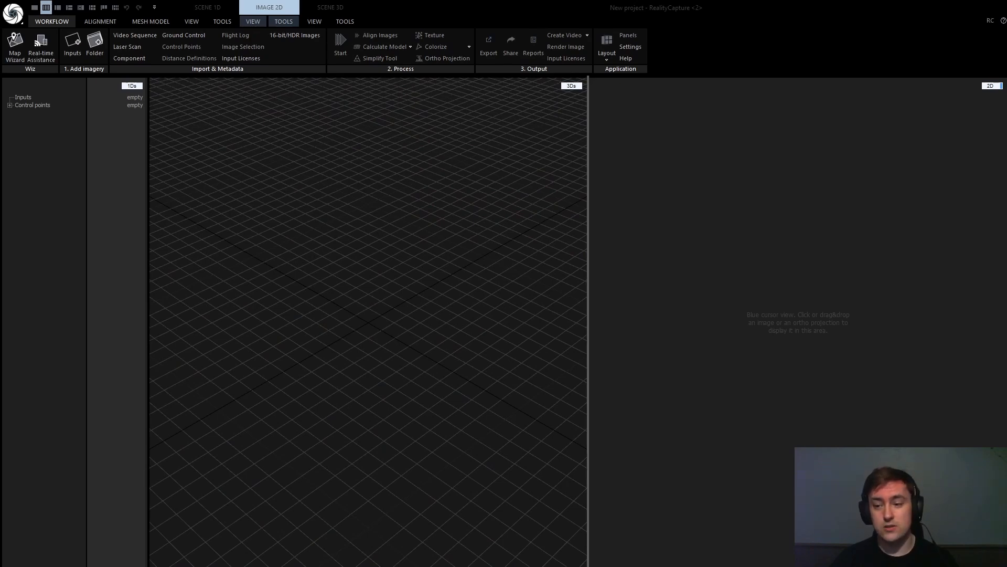
Enlarge the 3D view of the empty project and load the Carpark Entrance project
left_click_drag(588, 231, 883, 234)
left_click_drag(505, 256, 518, 287)
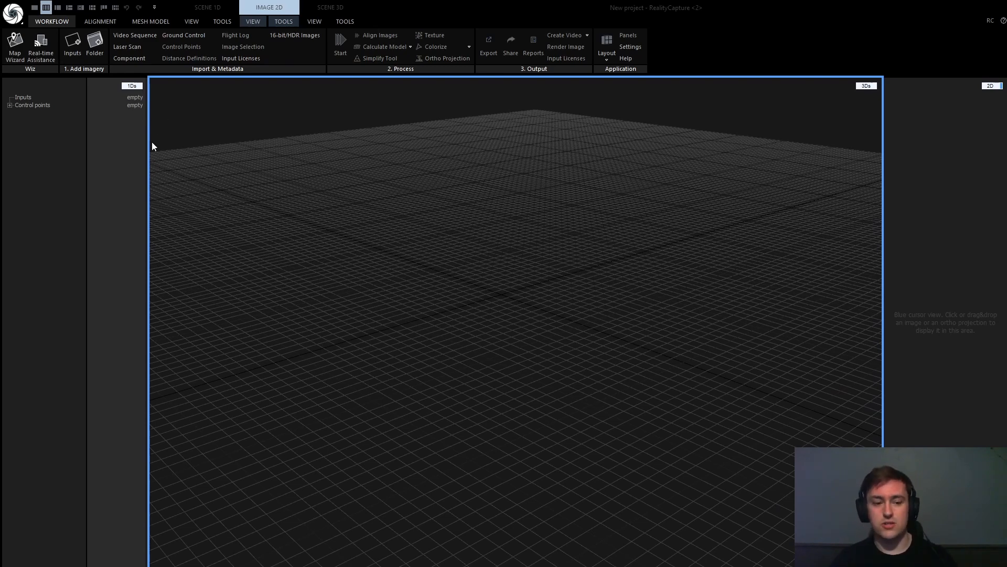
left_click(95, 53)
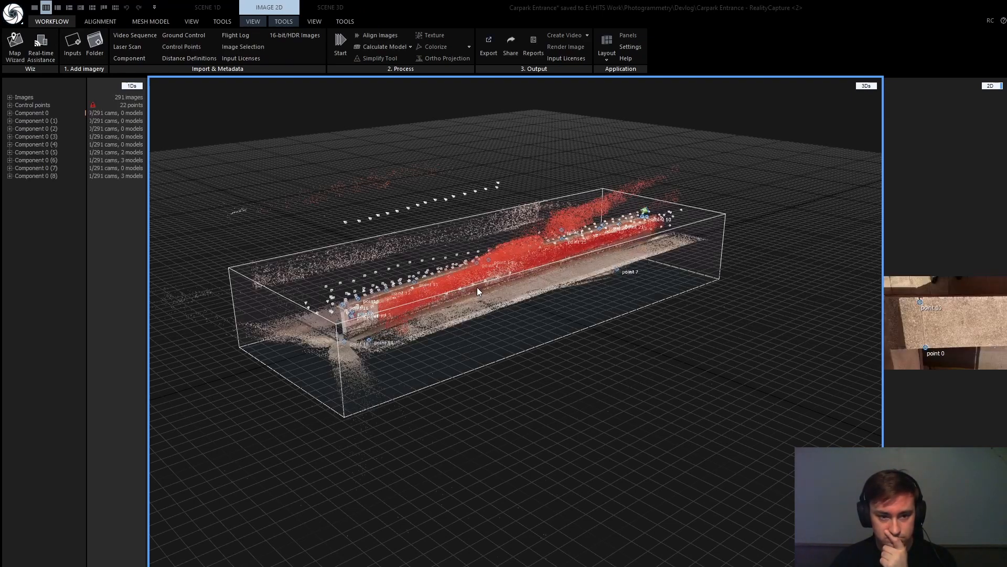
Open the photo of the camera facing the red No Pedestrian Access sign and widen the photo view to show it
left_click_drag(528, 306, 562, 301)
scroll(561, 300, "up", 4)
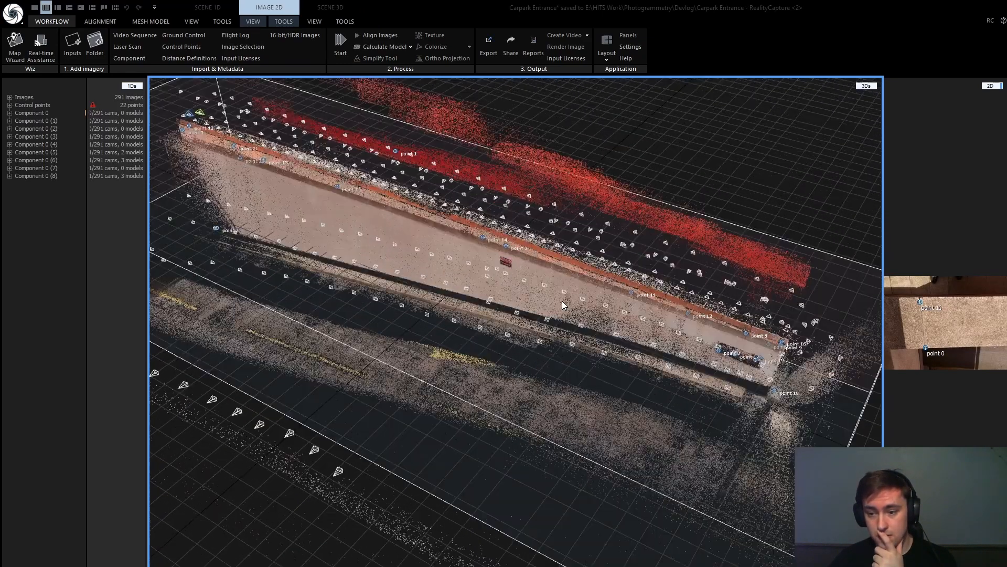
left_click(483, 269)
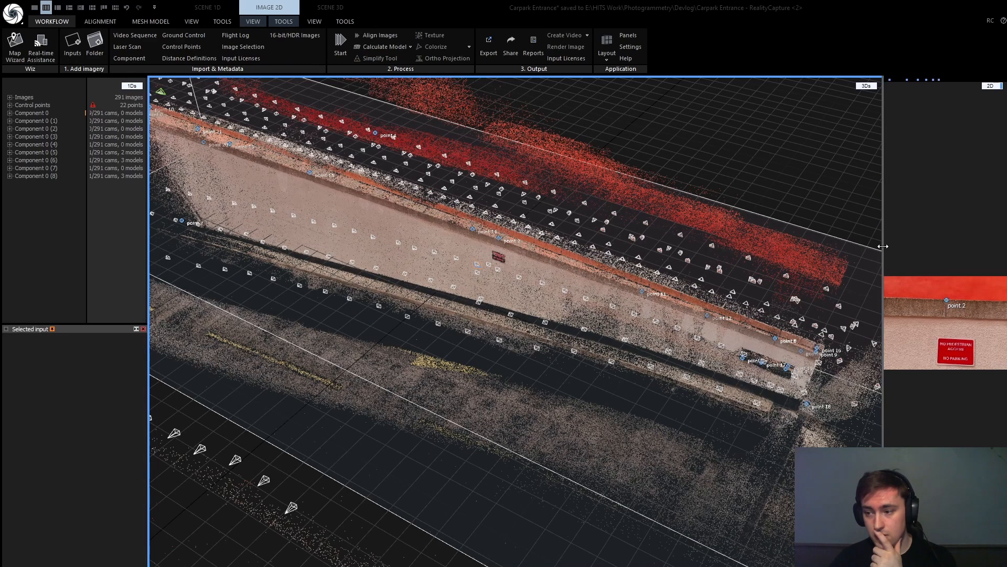
left_click_drag(883, 250, 634, 248)
scroll(790, 323, "up", 6)
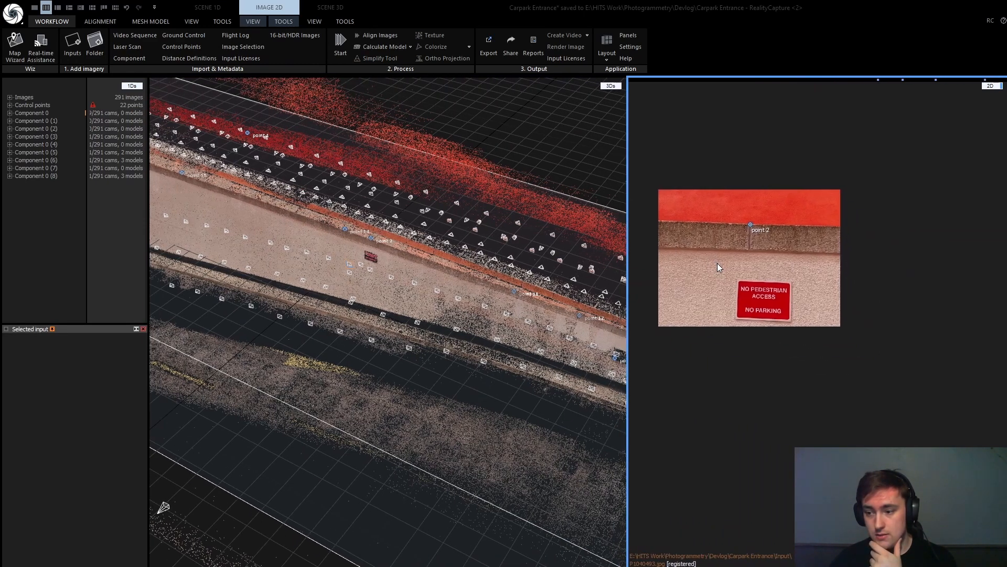
left_click_drag(736, 267, 762, 267)
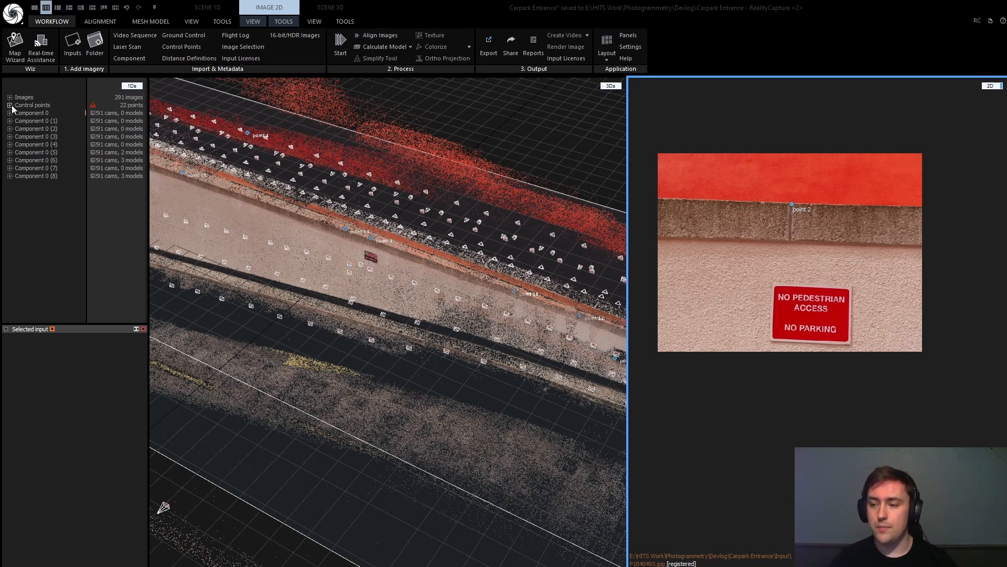
Examine the photo around the red sign and control point 2 on the coping joint above it
scroll(773, 306, "up", 4)
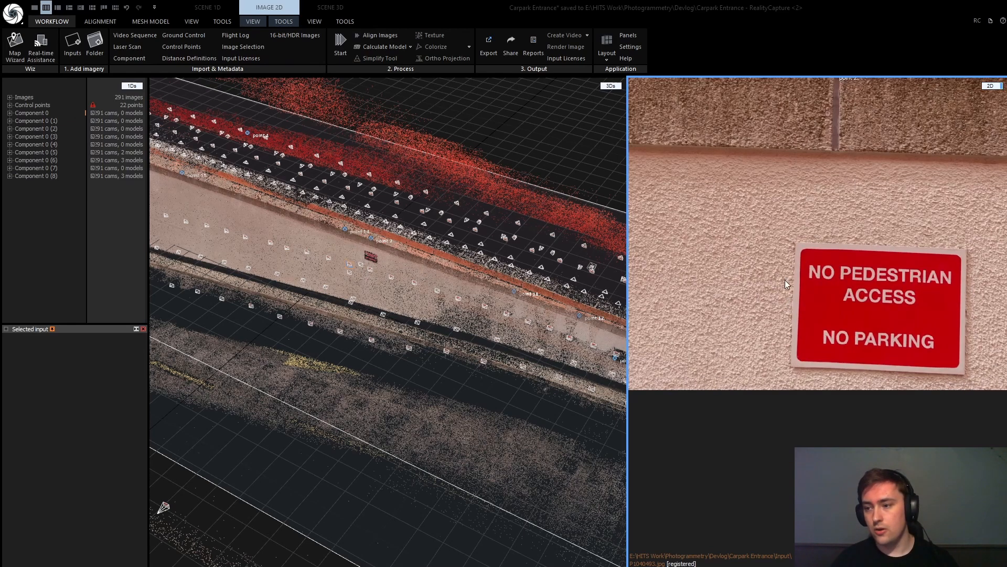
scroll(786, 258, "down", 2)
left_click_drag(815, 143, 787, 219)
scroll(790, 212, "up", 2)
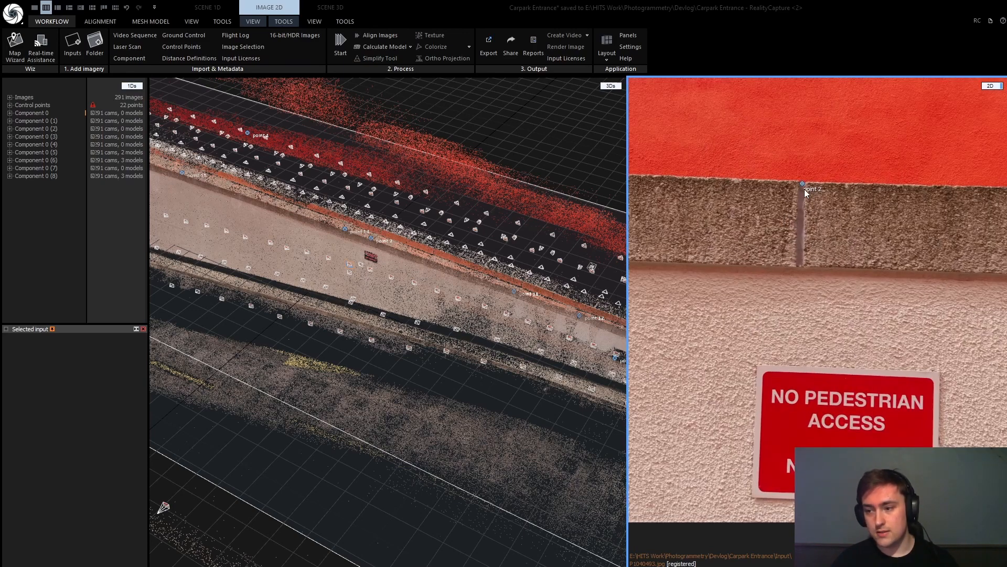
scroll(798, 241, "down", 2)
left_click_drag(791, 293, 773, 256)
scroll(762, 302, "up", 2)
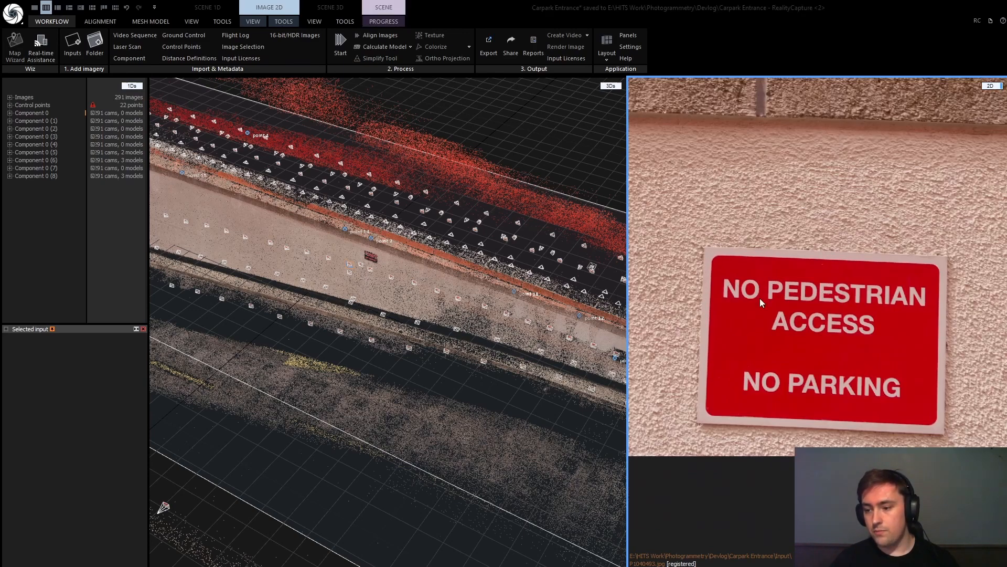
scroll(758, 302, "down", 1)
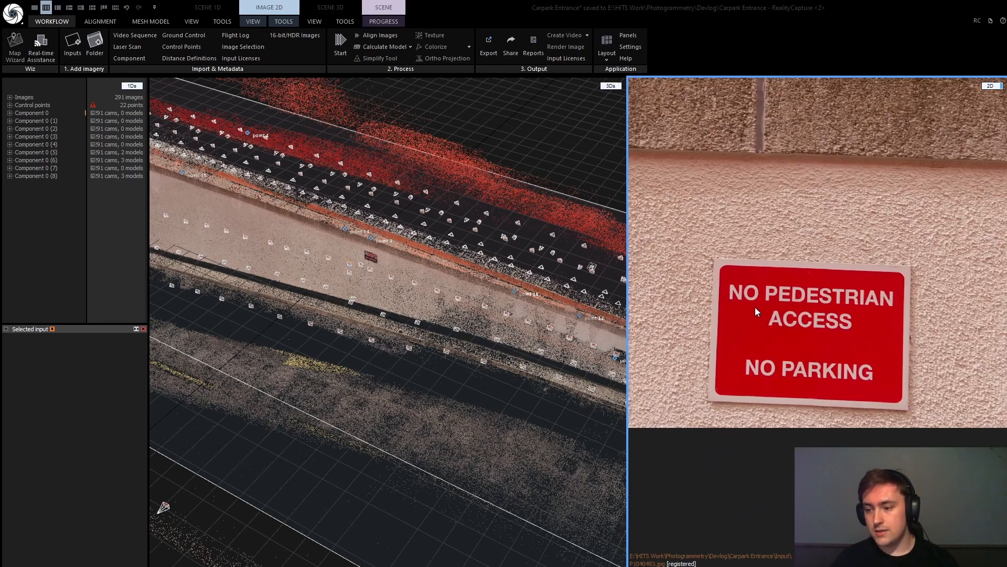
Add a control point at the foot of the letter P in PEDESTRIAN on the red sign
left_click(278, 22)
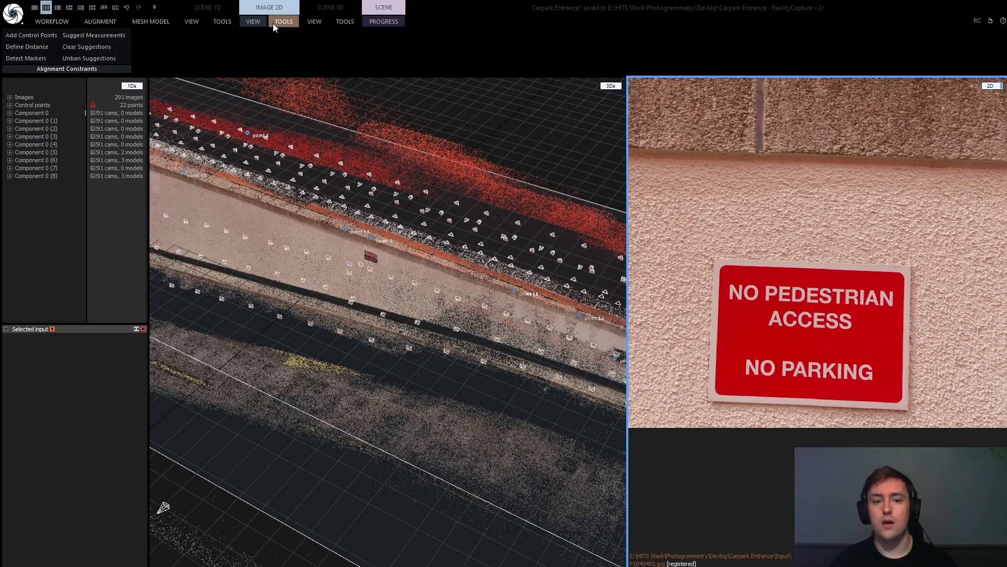
left_click(23, 37)
scroll(772, 313, "up", 5)
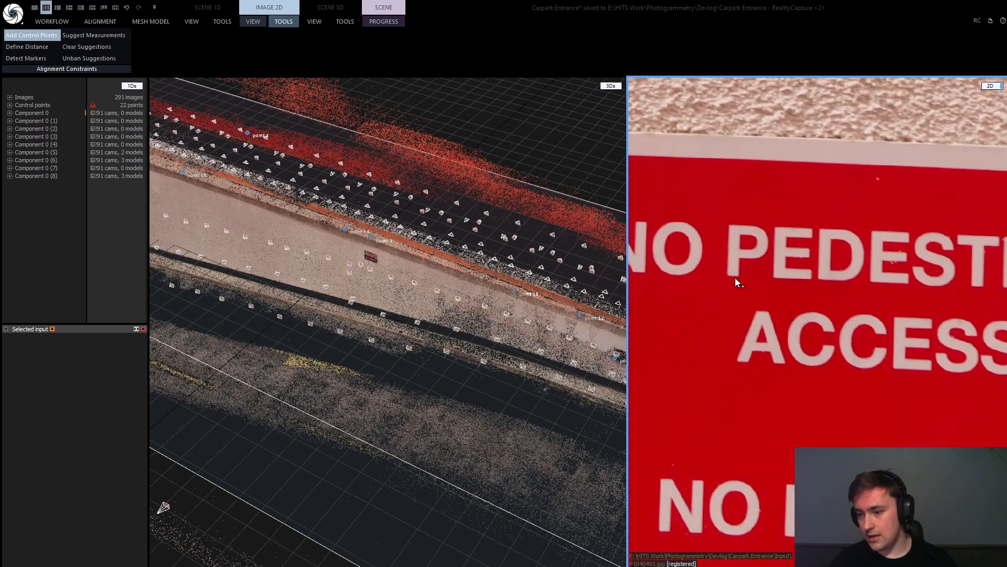
scroll(735, 277, "up", 3)
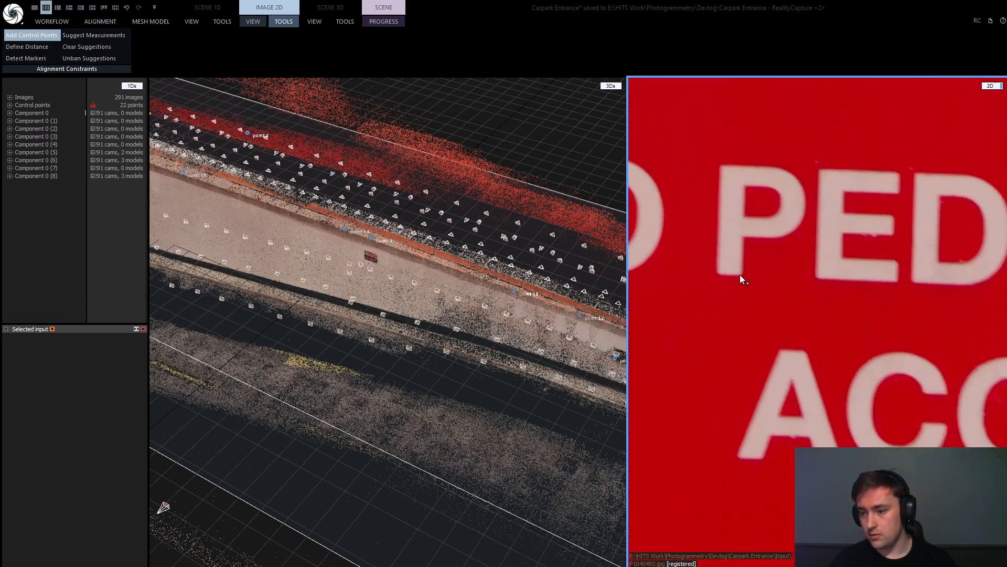
left_click(742, 274)
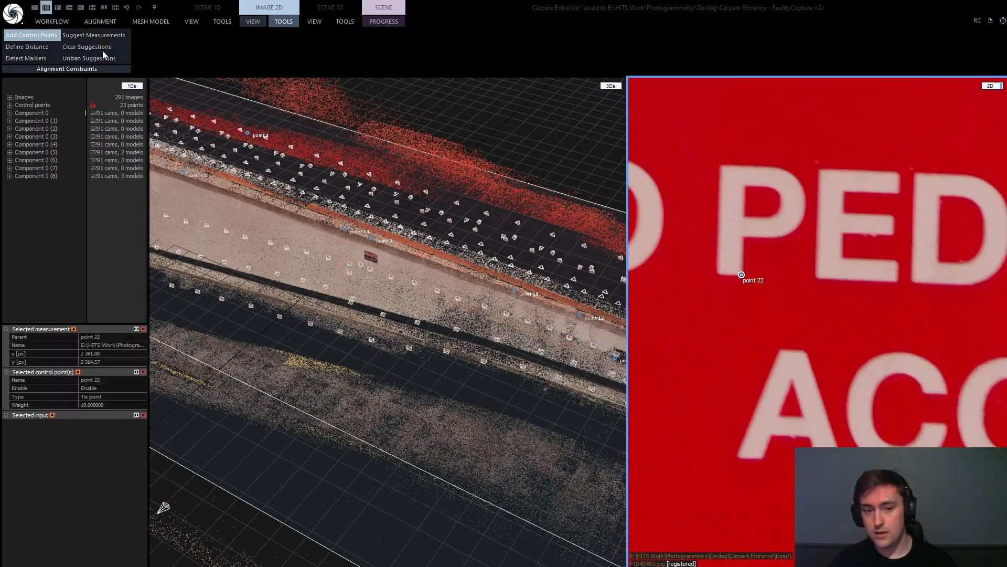
left_click(33, 39)
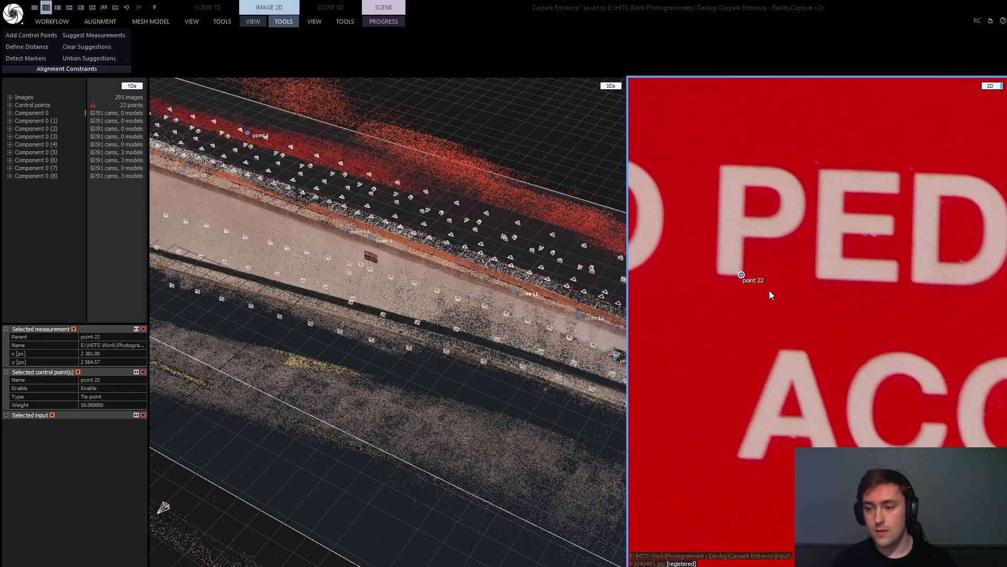
List the project's control points and open photo P1040467.jpg from another camera facing the red sign
left_click(10, 105)
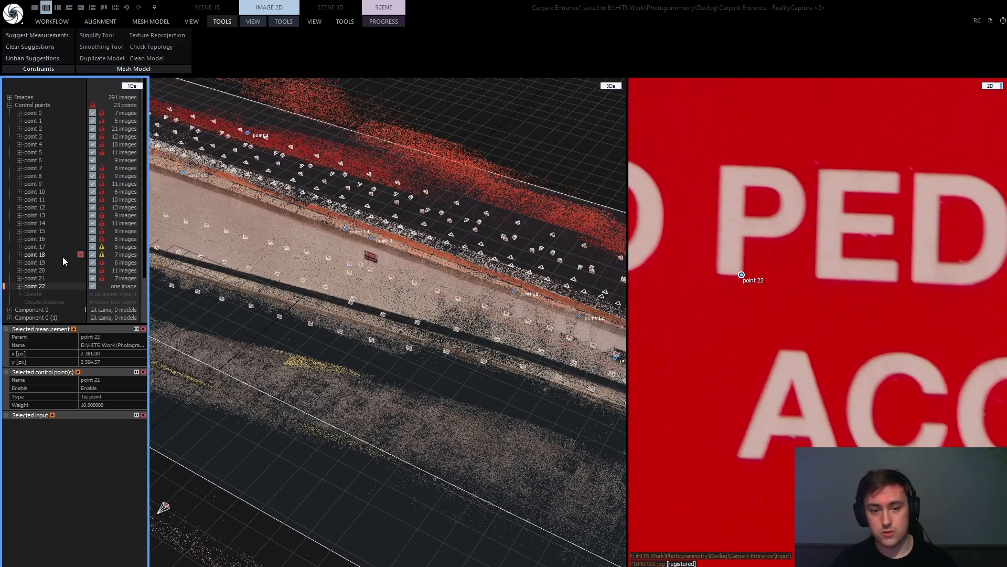
scroll(357, 264, "up", 3)
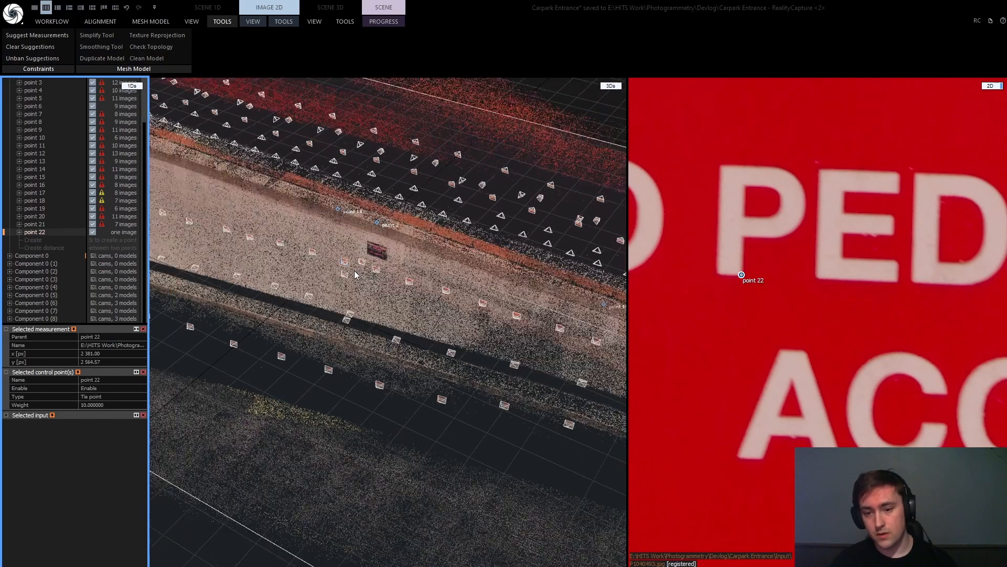
mouse_move(354, 270)
left_mouse_down()
mouse_move(376, 280)
mouse_move(339, 271)
mouse_move(364, 282)
mouse_move(344, 264)
left_mouse_up()
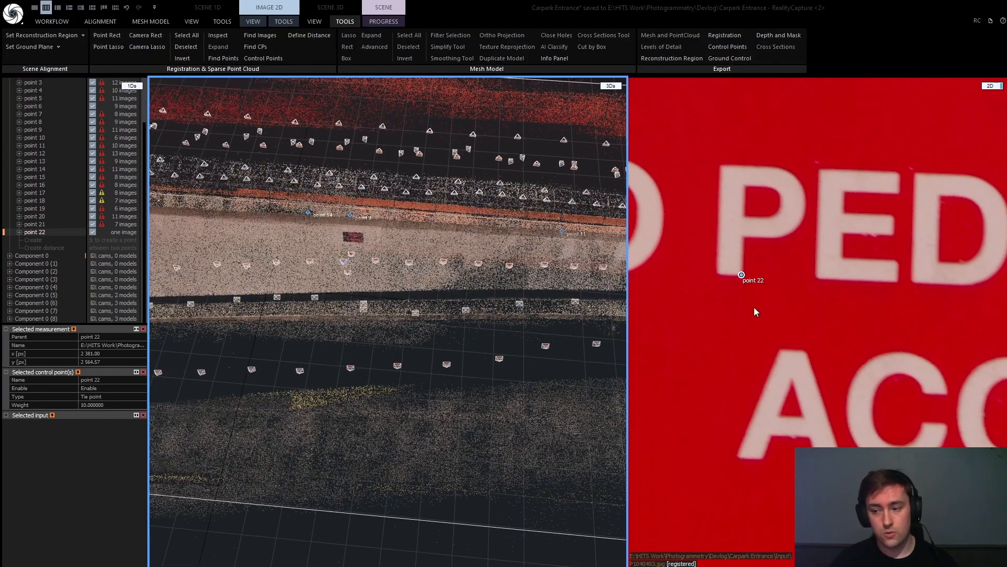
scroll(753, 307, "down", 3)
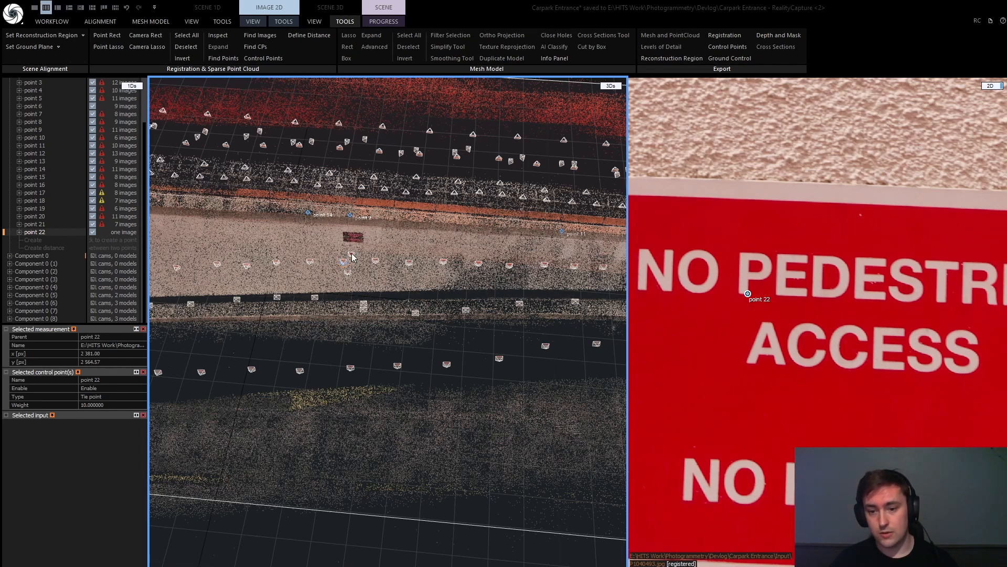
left_click(352, 257)
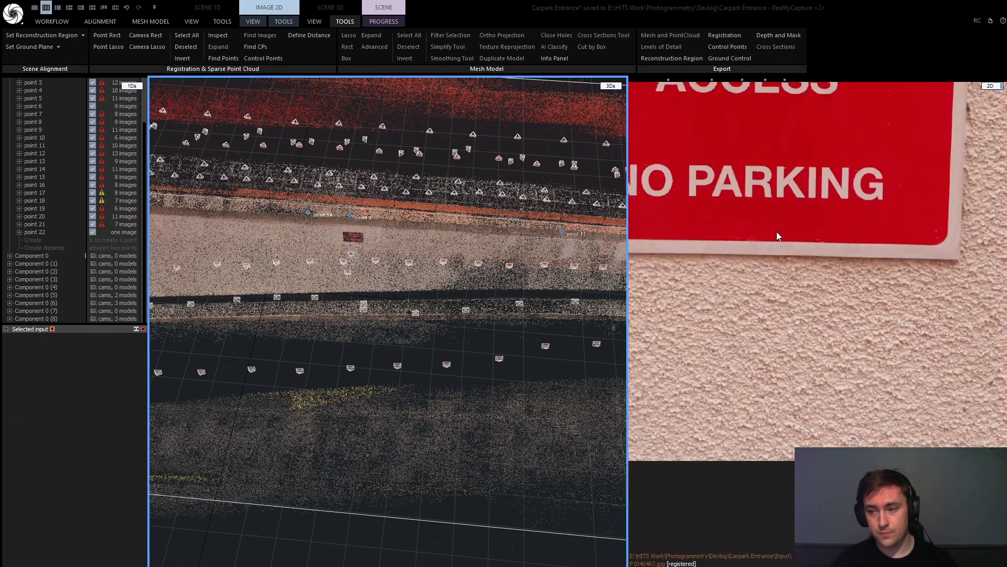
Place control point 22 at the foot of the letter P in PEDESTRIAN on photo P1040467.jpg
left_click_drag(721, 178, 785, 263)
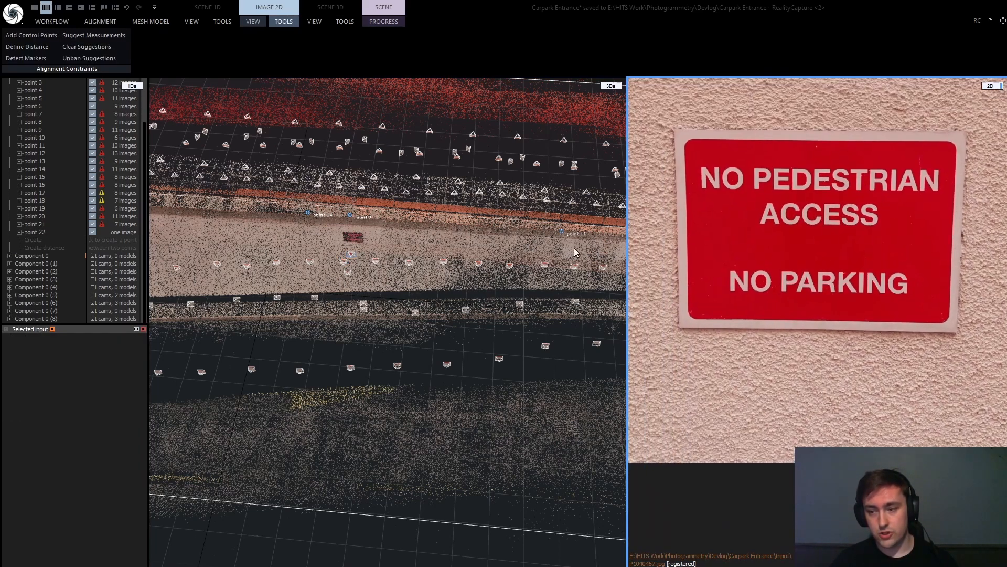
scroll(770, 194, "up", 6)
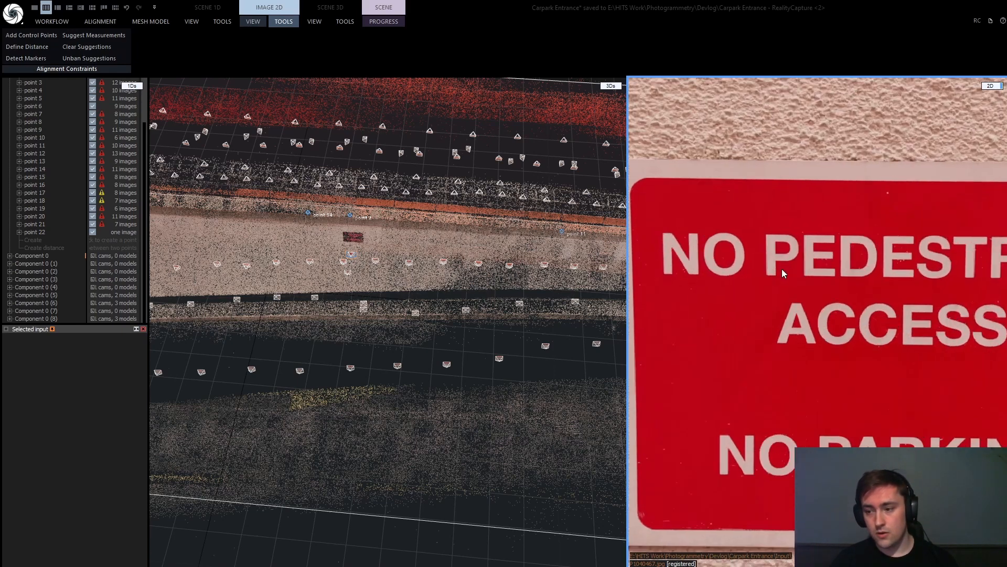
scroll(769, 285, "up", 2)
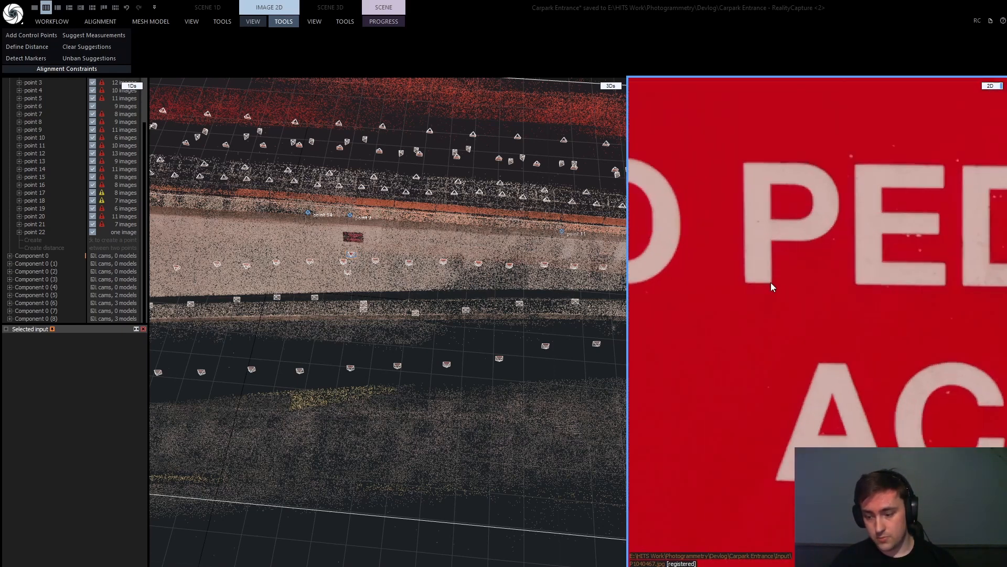
left_click(42, 234)
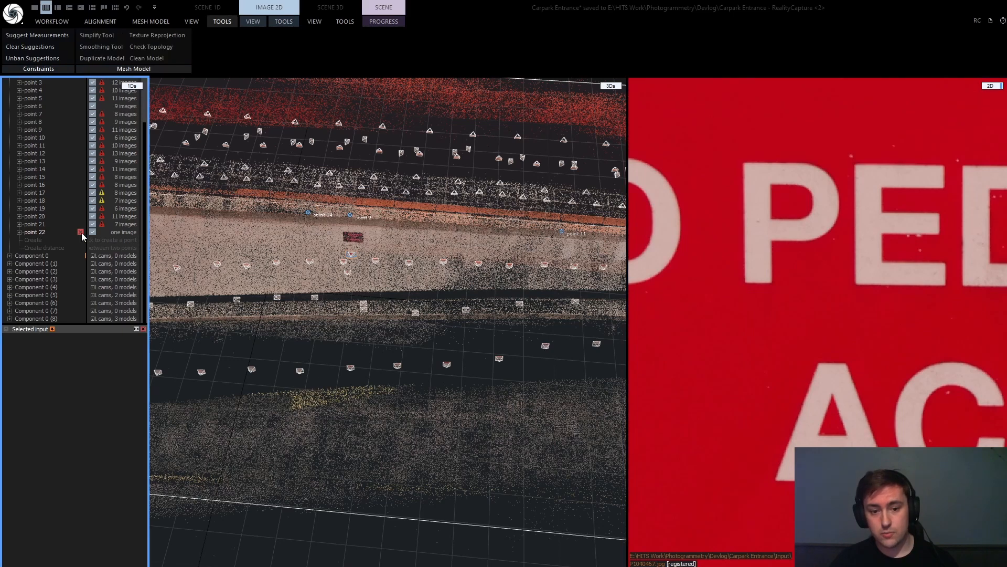
left_click(771, 283)
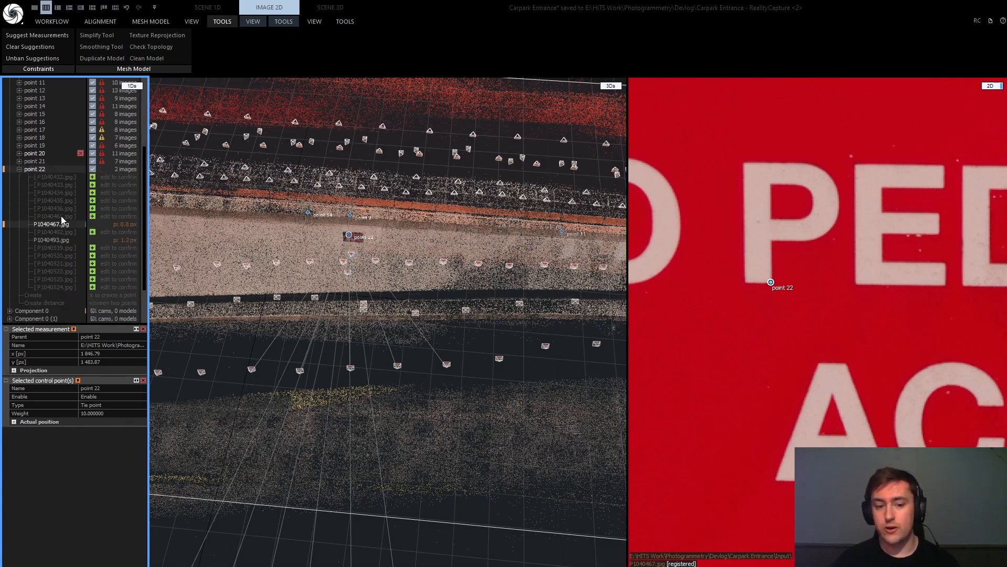
Check the suggested position of point 22 on photo P1040432.jpg against the sign's letter P and confirm it
scroll(62, 219, "down", 3)
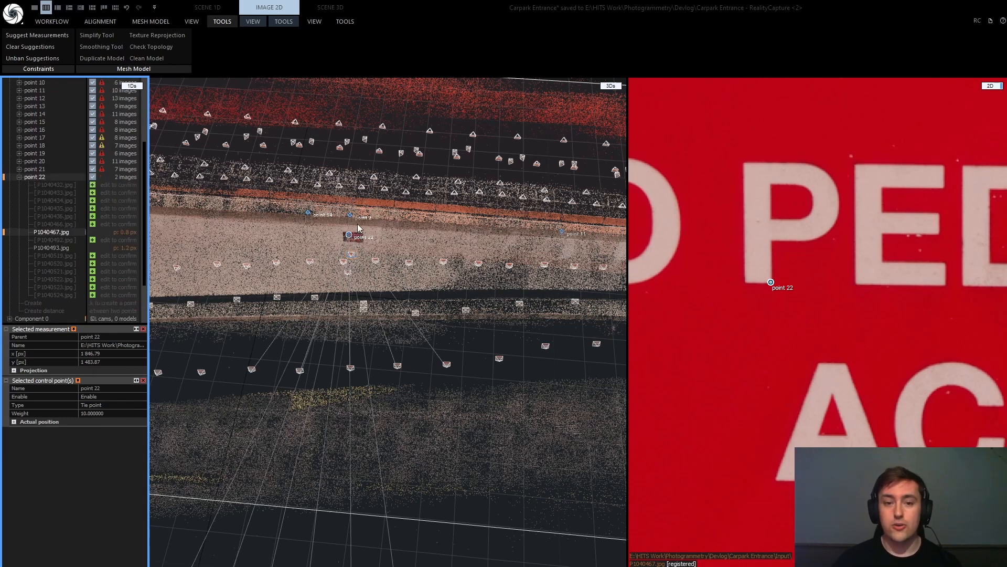
scroll(728, 262, "down", 3)
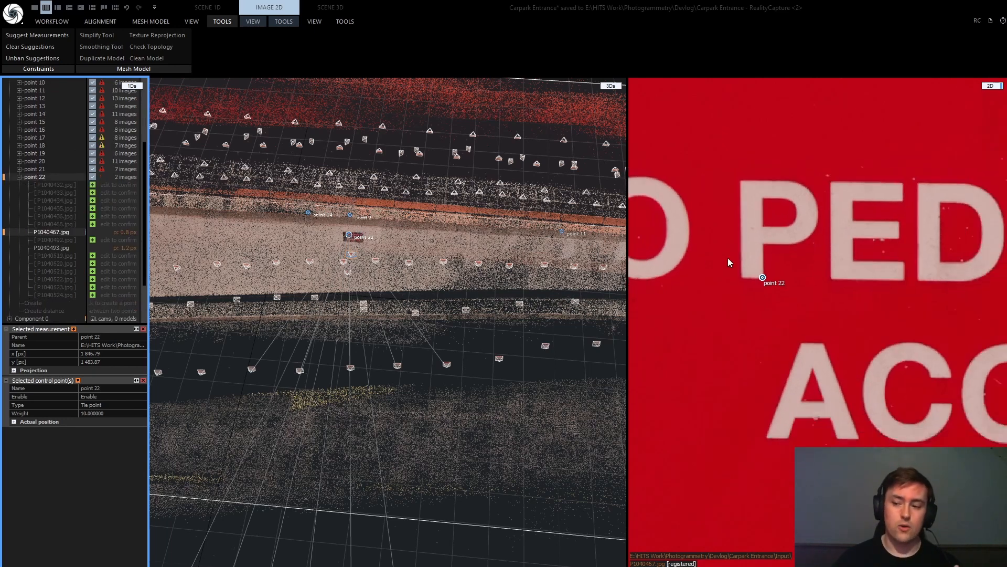
scroll(734, 260, "down", 3)
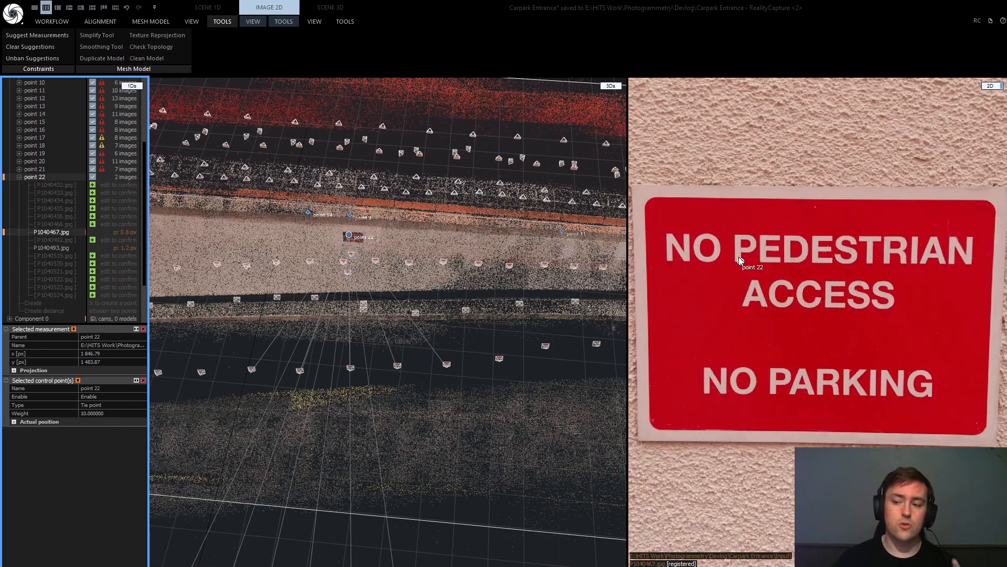
left_click(53, 186)
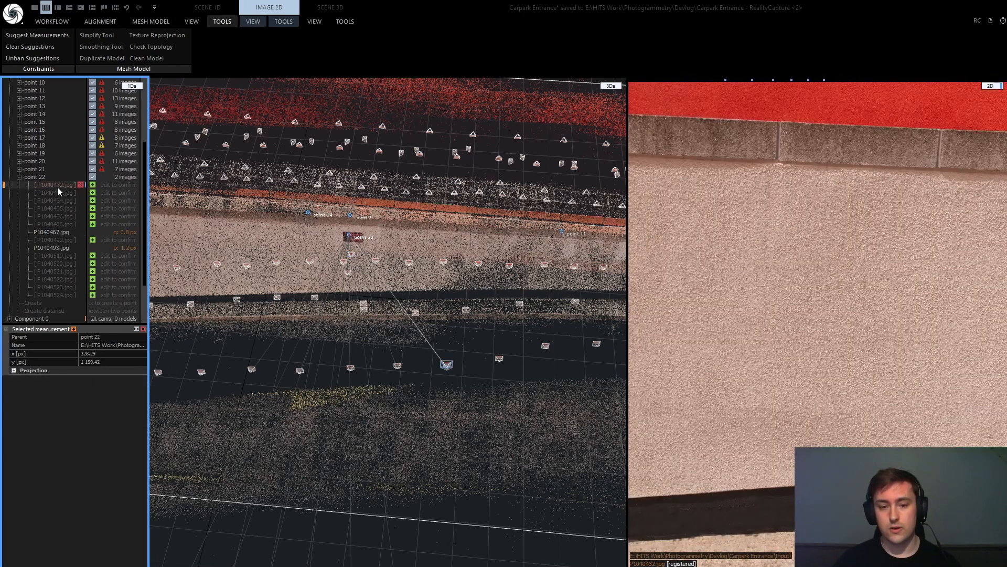
scroll(791, 225, "down", 5)
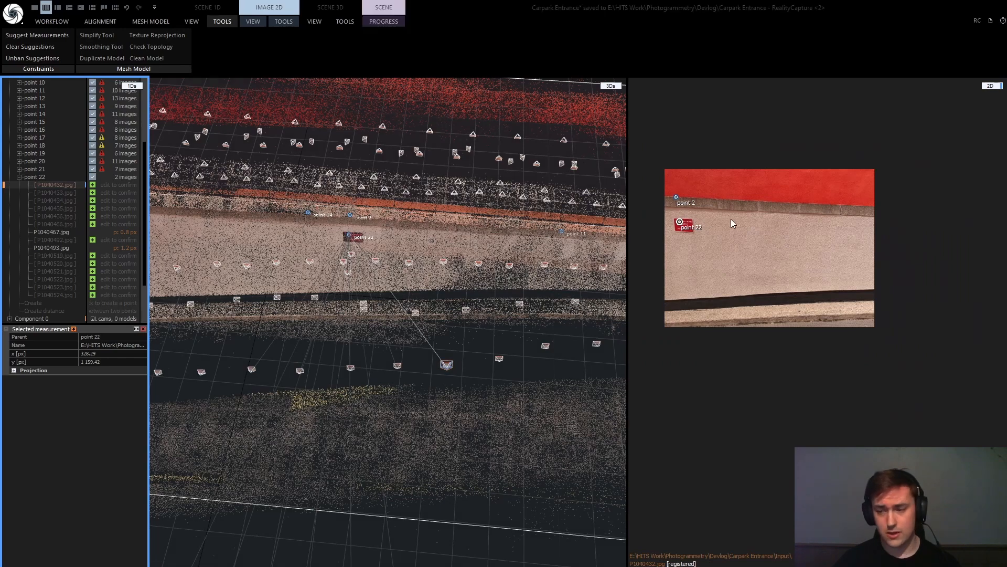
left_click_drag(687, 211, 781, 230)
scroll(776, 225, "up", 10)
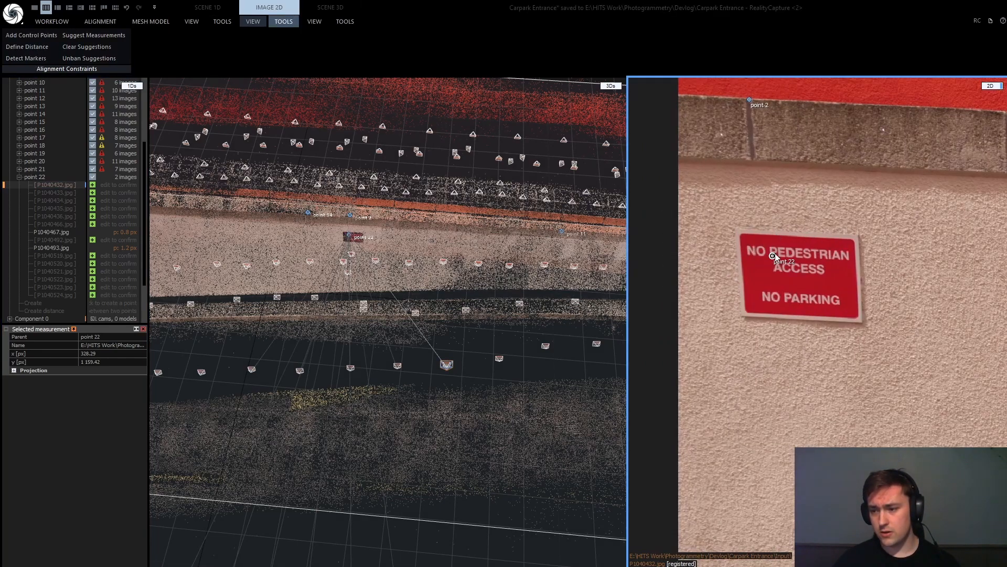
scroll(766, 265, "down", 4)
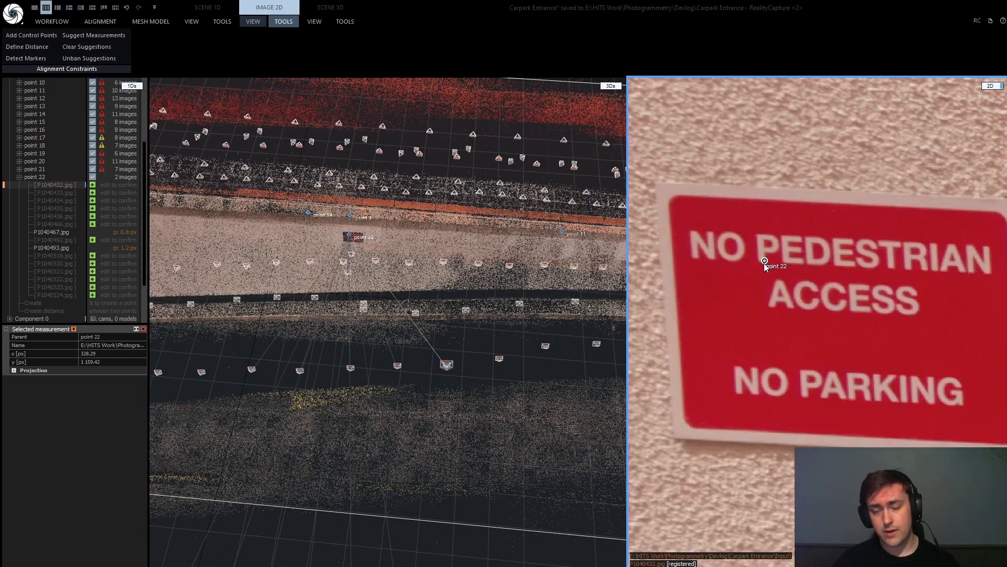
left_click(92, 184)
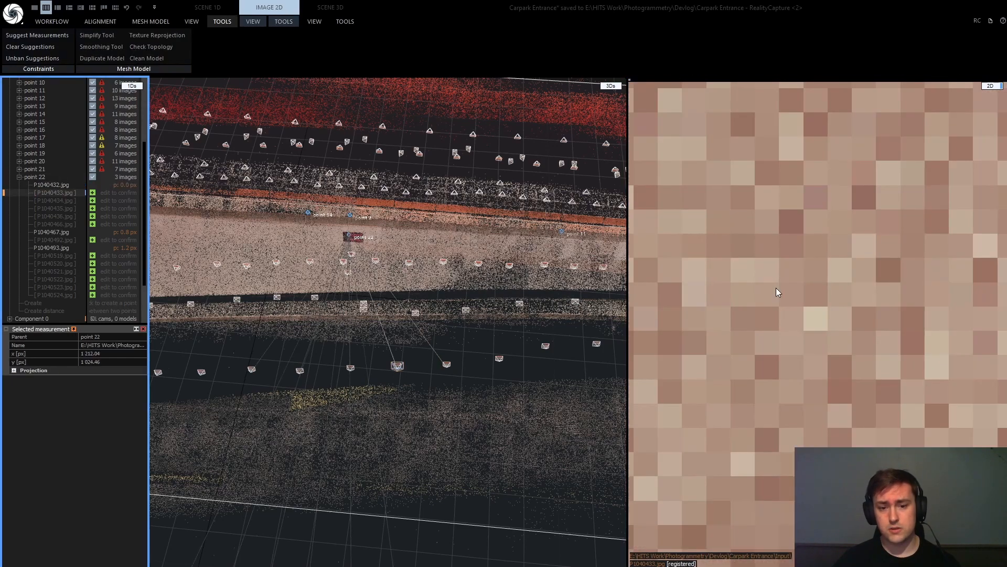
Check point 22's suggested position on the red sign in photo P1040433.jpg and confirm it
scroll(813, 285, "down", 4)
left_click_drag(933, 272, 793, 272)
scroll(792, 267, "up", 10)
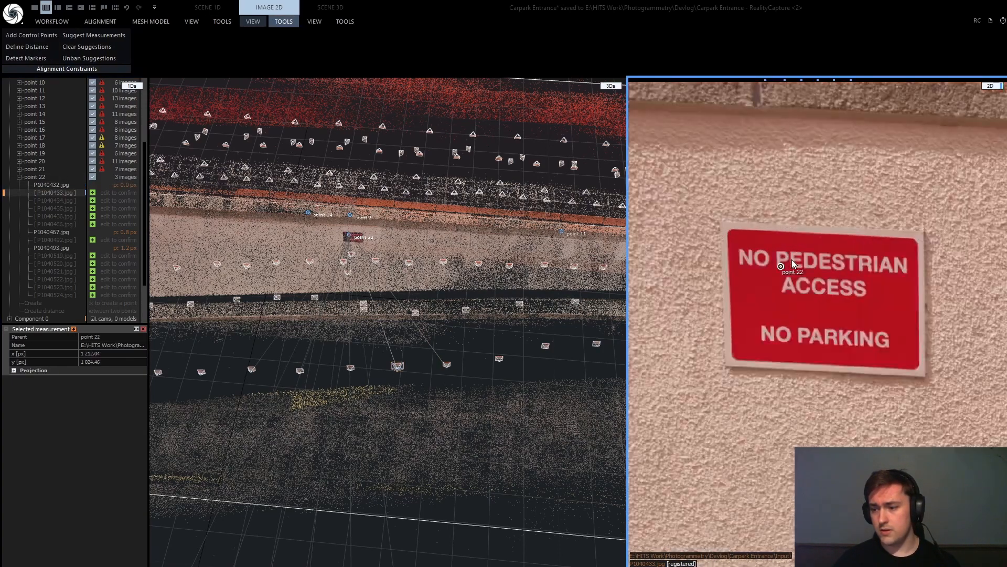
scroll(781, 272, "down", 5)
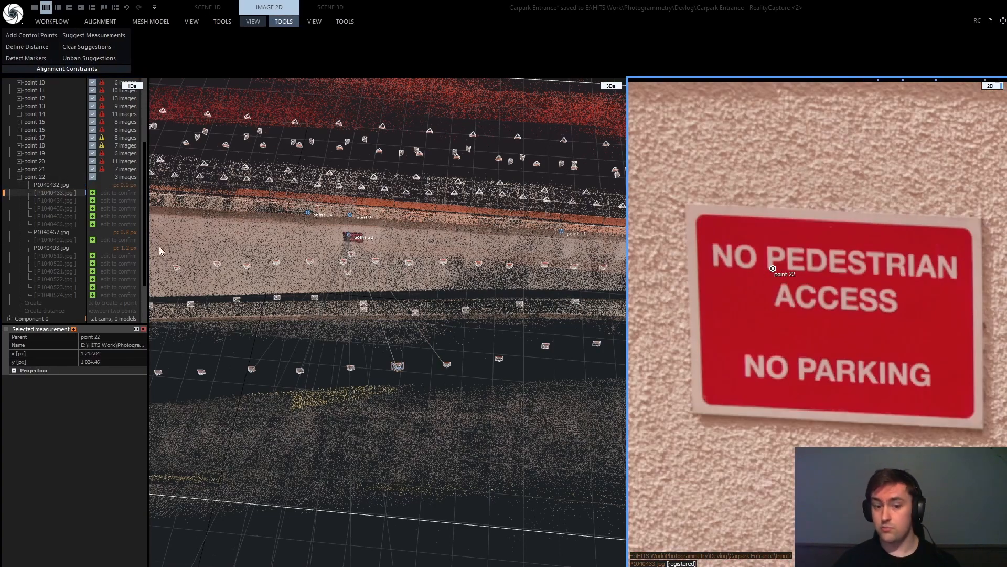
left_click(92, 193)
Review the suggested positions of point 22 on photos P1040434, P1040435, P1040436, P1040466, P1040523 and P1040524
left_click(59, 202)
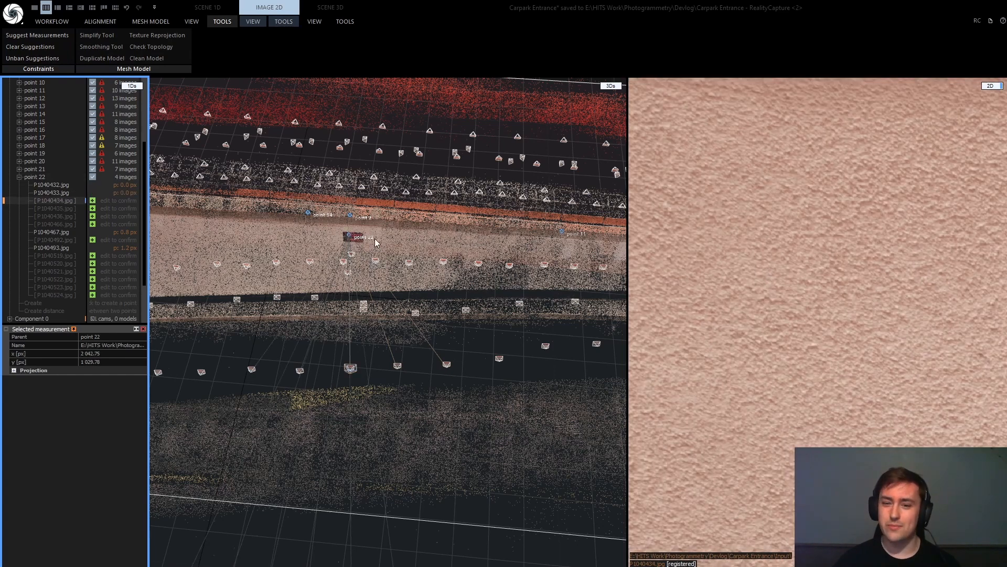
scroll(770, 232, "down", 5)
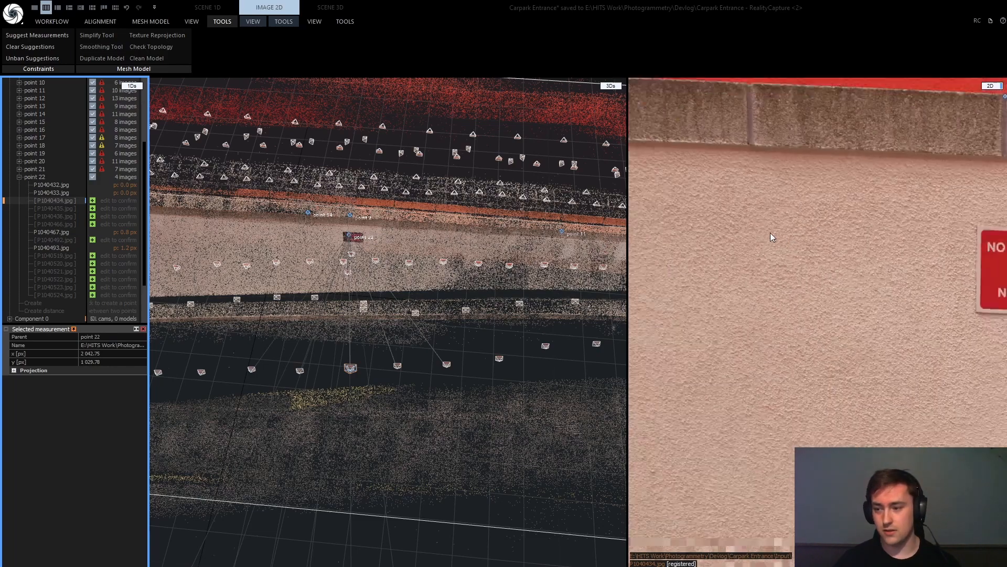
scroll(808, 265, "up", 5)
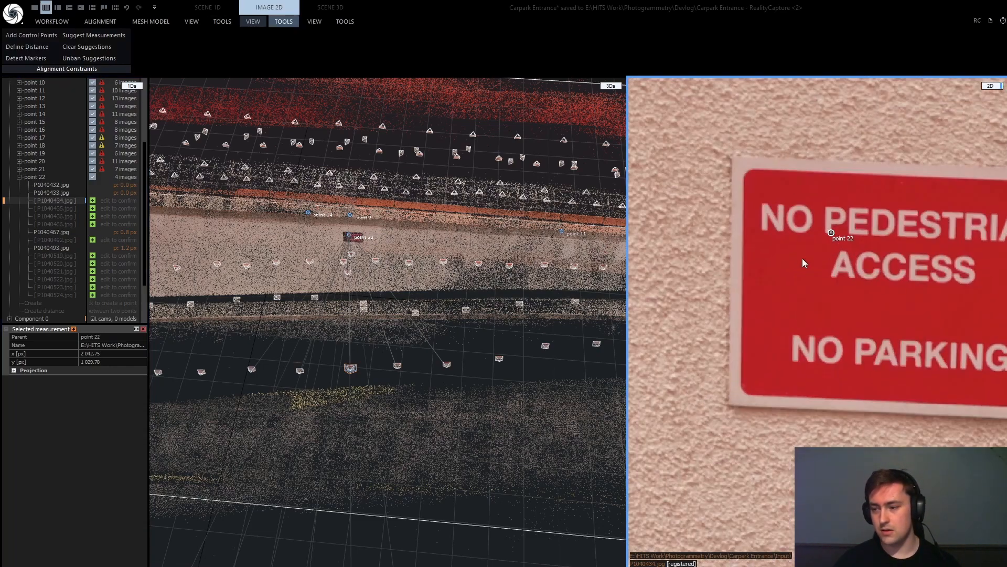
left_click(55, 208)
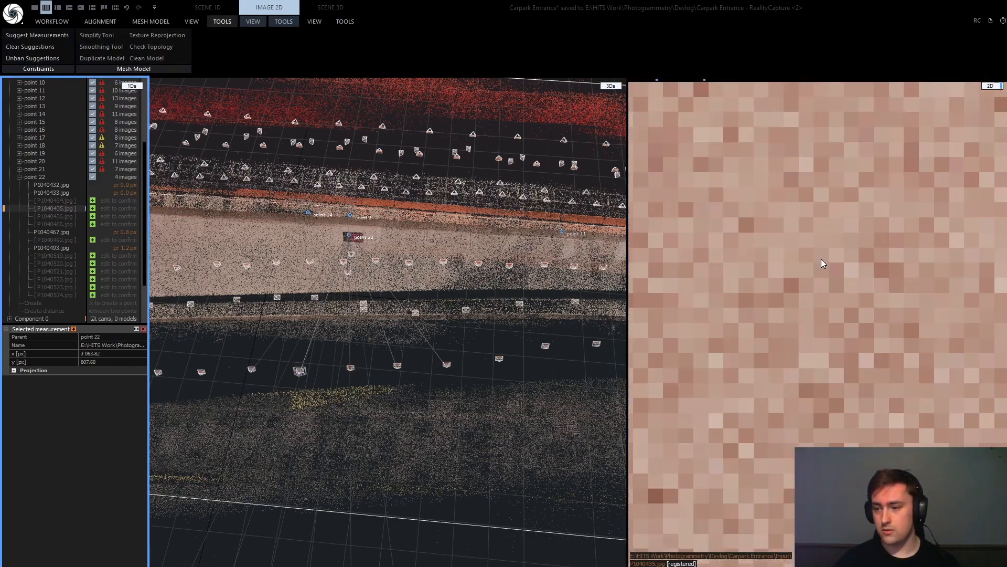
scroll(814, 258, "down", 3)
left_click_drag(827, 249, 783, 249)
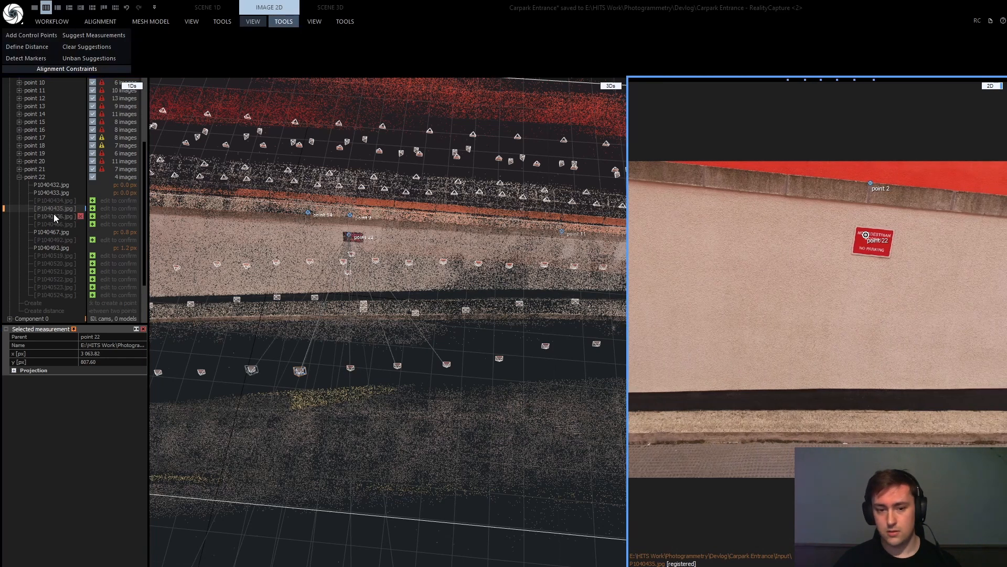
left_click(55, 216)
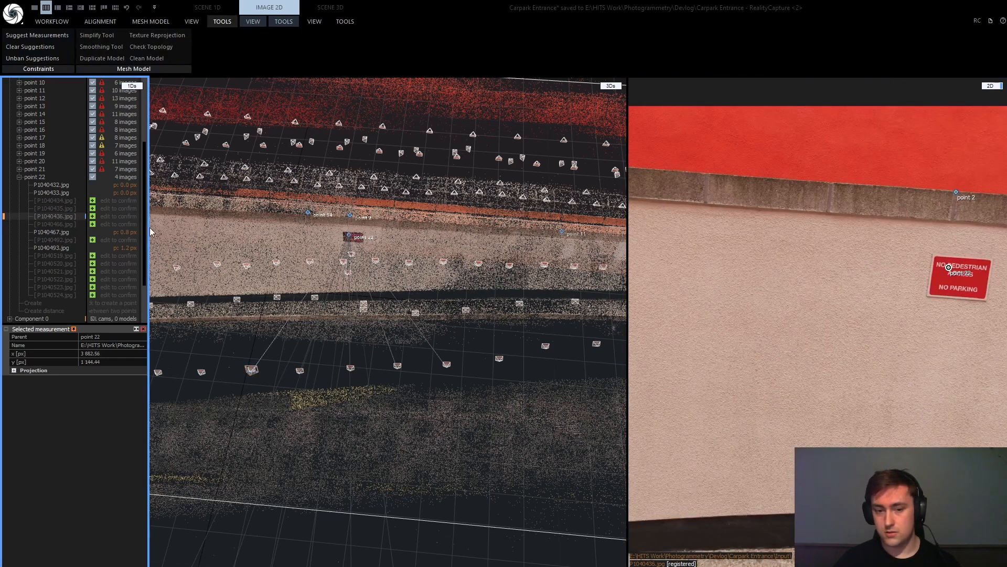
left_click(63, 224)
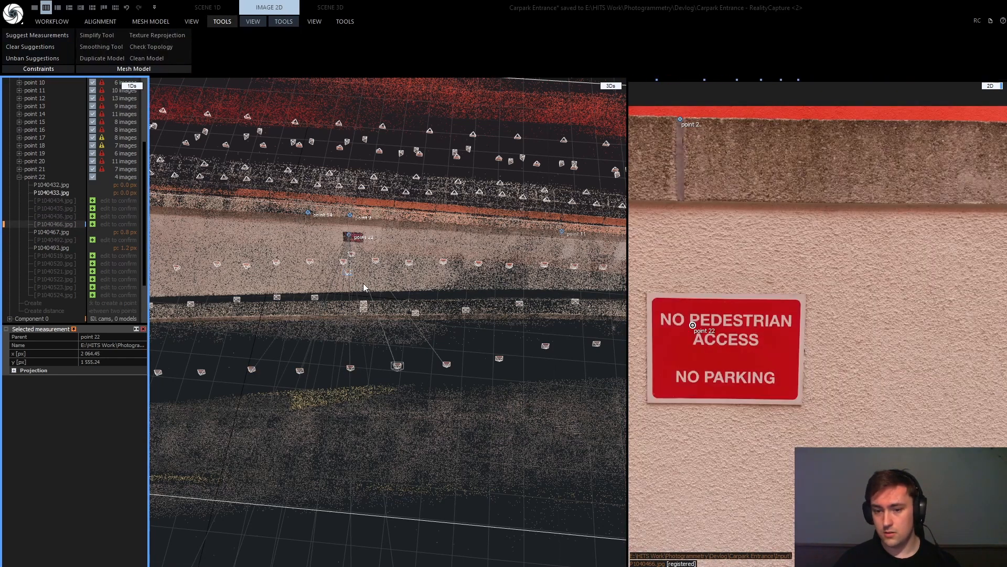
left_click(59, 287)
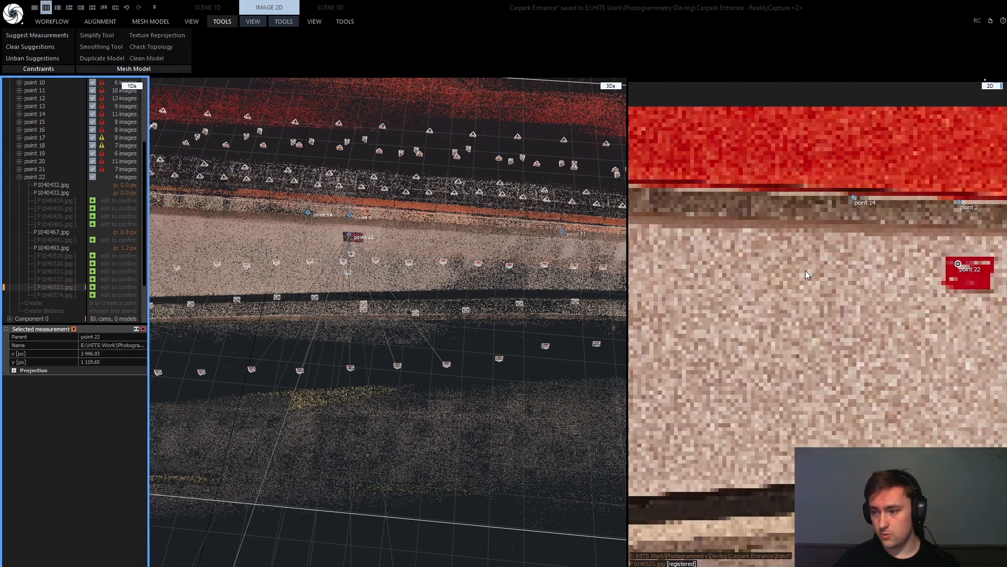
left_click(55, 295)
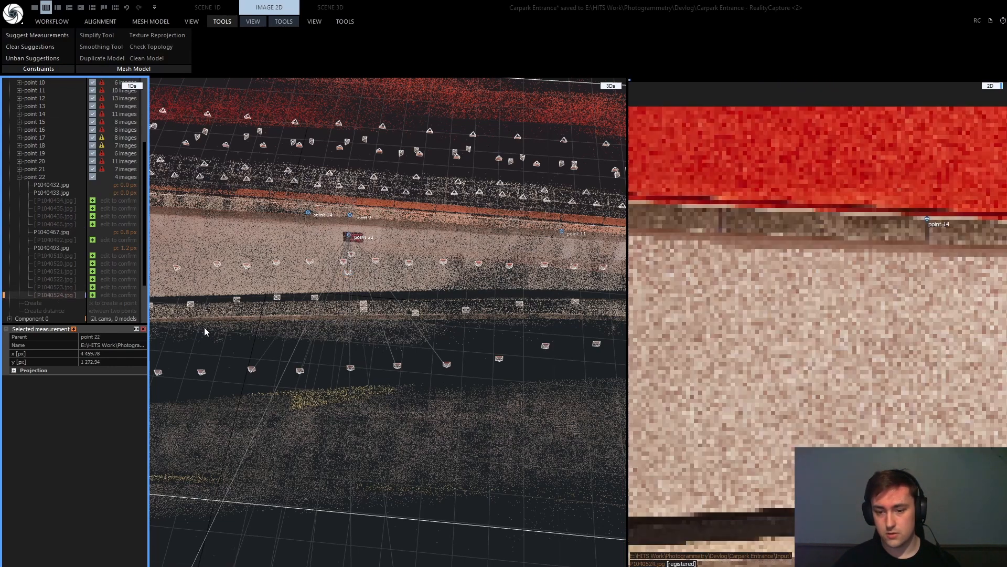
scroll(791, 238, "up", 5)
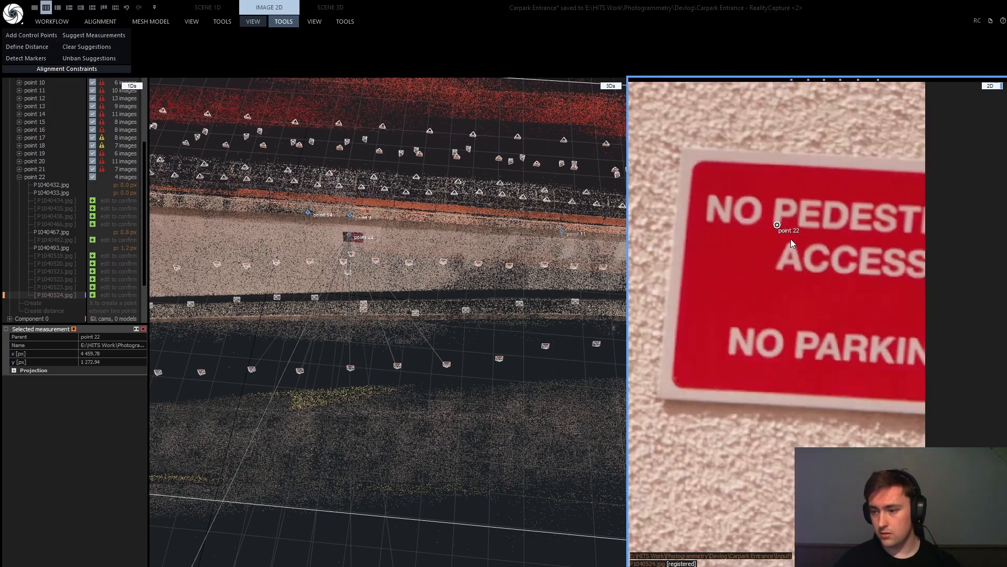
Examine the camera rays meeting at point 22 in the 3D scene and its suggested position on photo P1040524.jpg up close
scroll(364, 380, "down", 3)
mouse_move(364, 380)
left_mouse_down()
mouse_move(357, 401)
mouse_move(368, 388)
left_mouse_up()
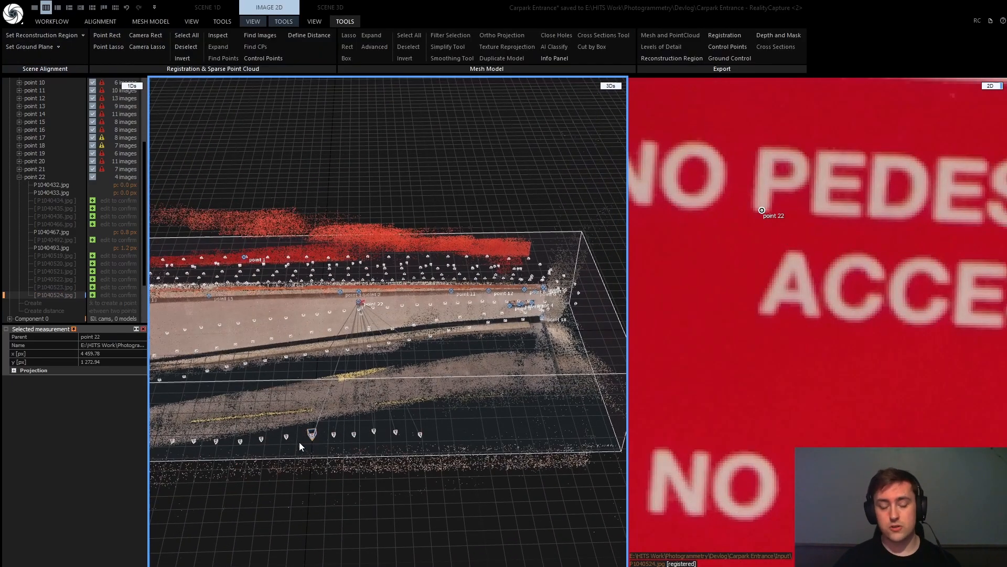
left_click_drag(431, 388, 351, 305)
left_click_drag(321, 394, 323, 339)
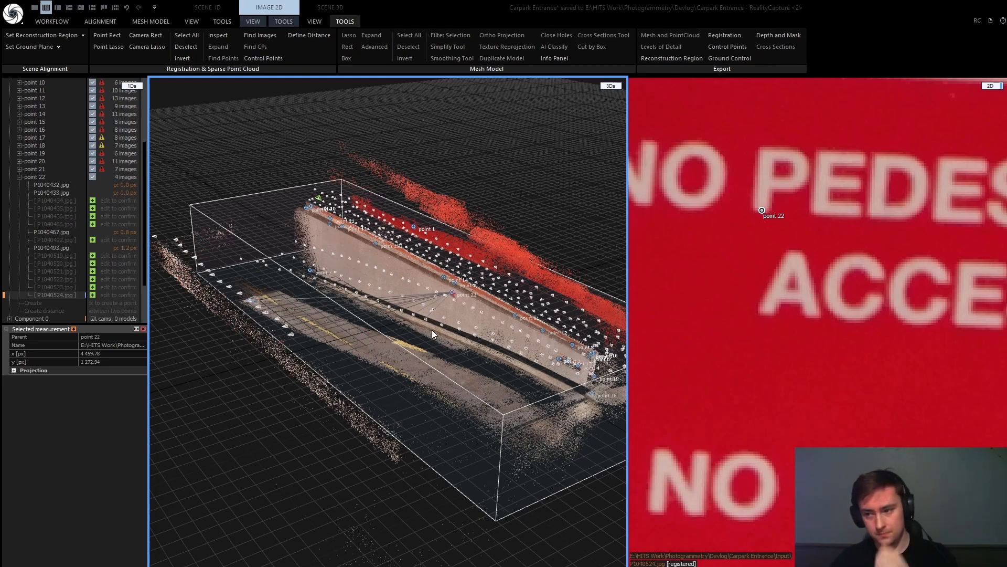
left_click_drag(424, 323, 509, 374)
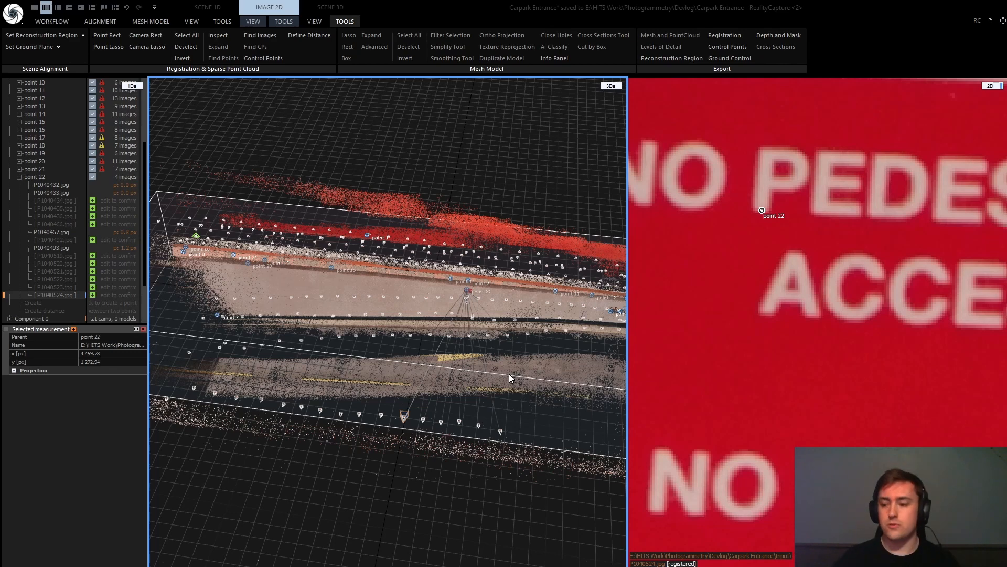
scroll(751, 215, "up", 5)
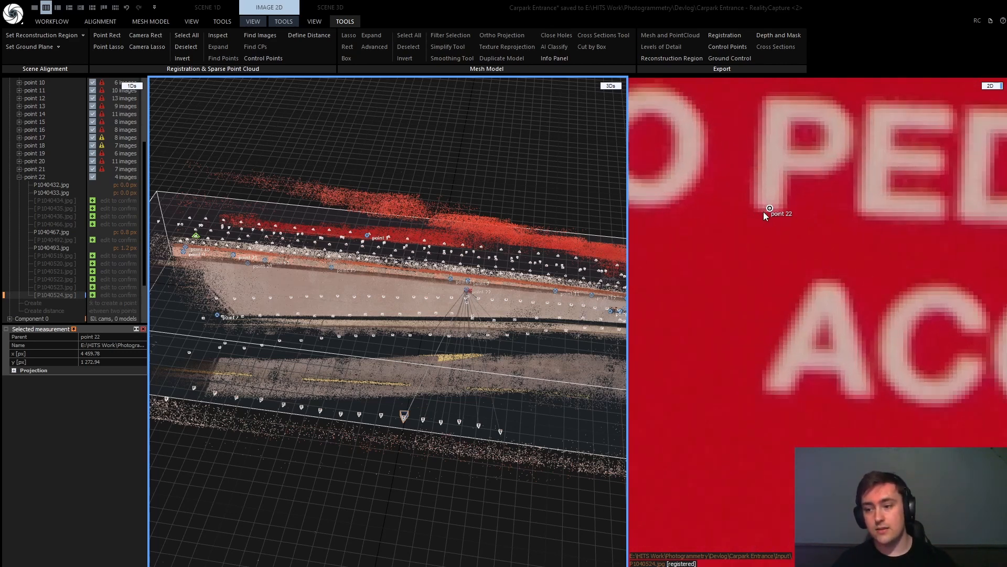
scroll(775, 205, "down", 1)
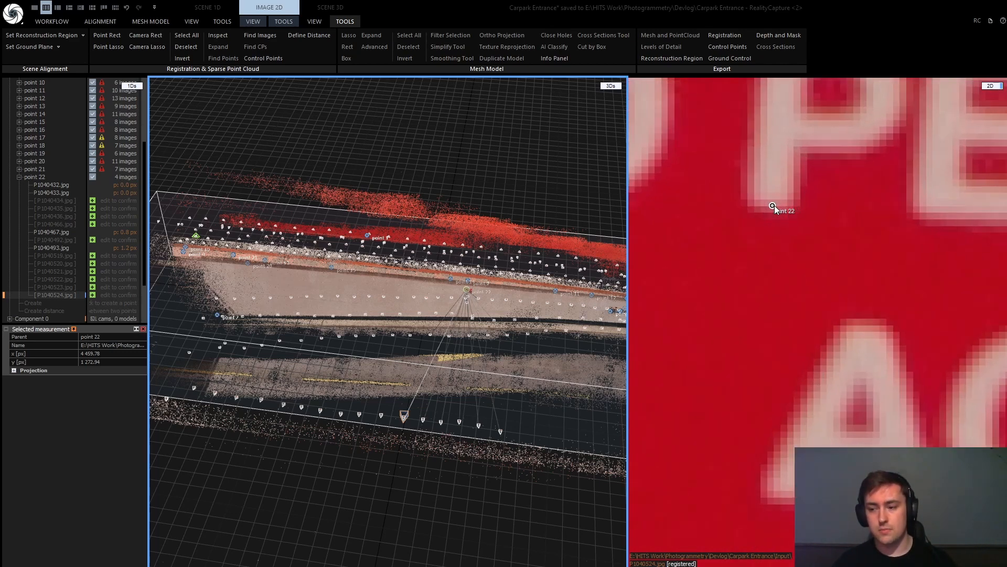
Place point 22 at the foot of the sign's letter P on photo P1040524.jpg and check its suggested position on P1040523.jpg
left_click(774, 205)
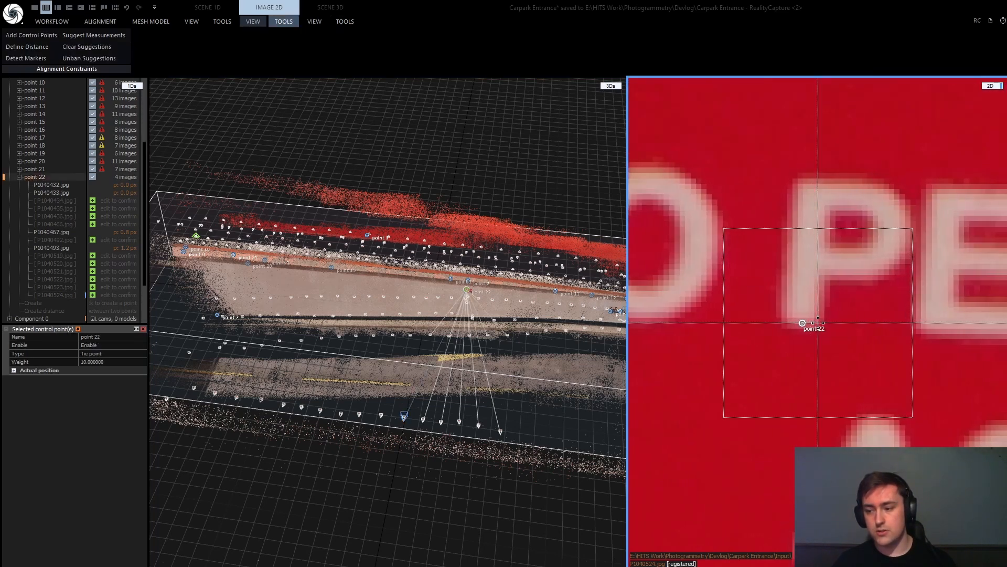
left_click(802, 322)
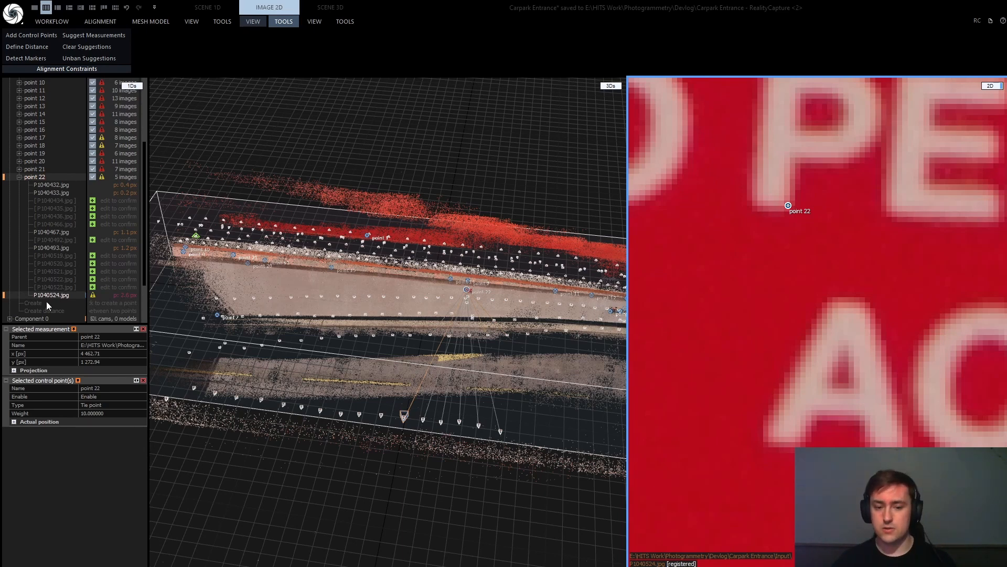
left_click(59, 290)
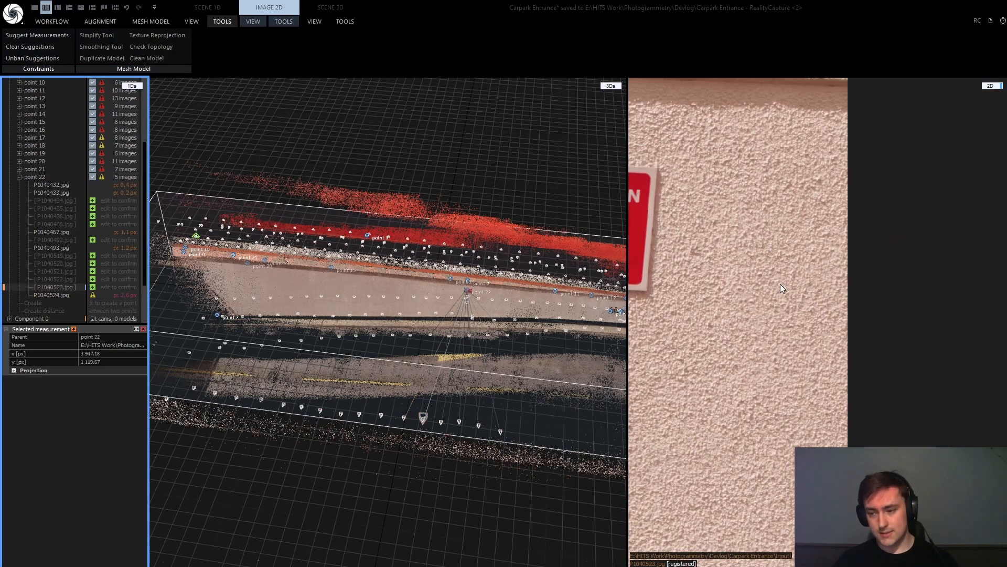
scroll(779, 284, "down", 5)
scroll(768, 267, "up", 10)
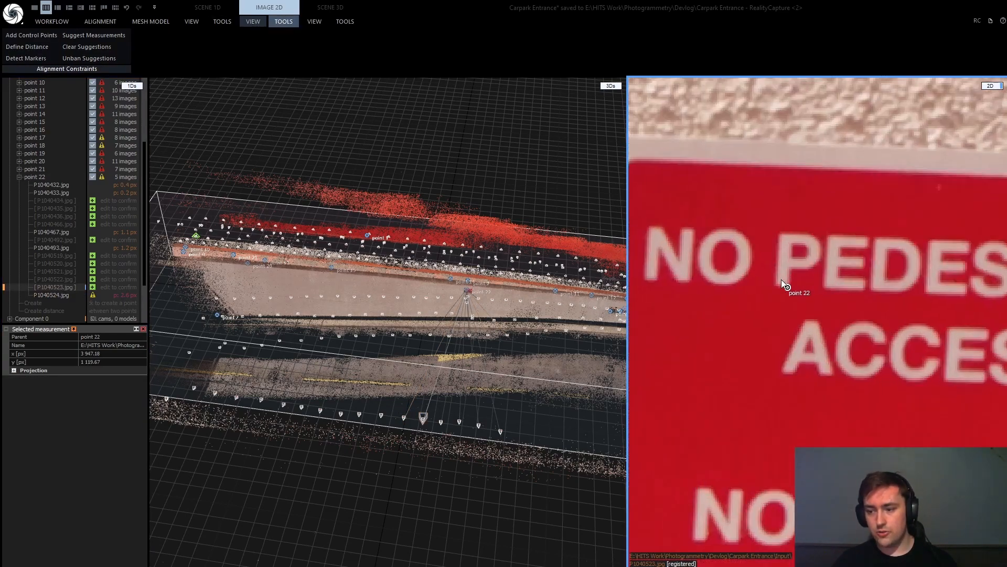
scroll(782, 279, "down", 4)
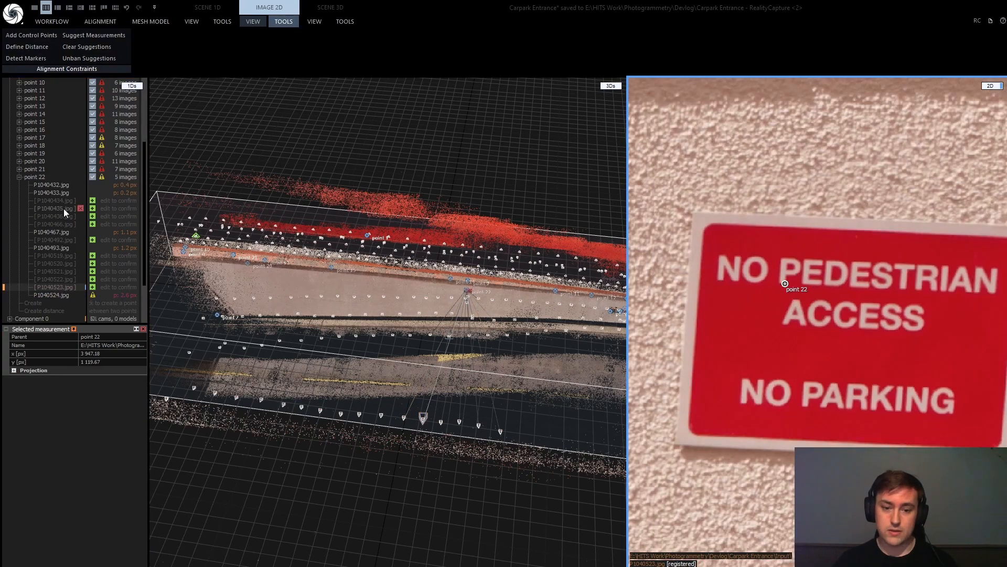
Delete control point 22 and collapse the list of control points
left_click(81, 177)
scroll(33, 180, "up", 2)
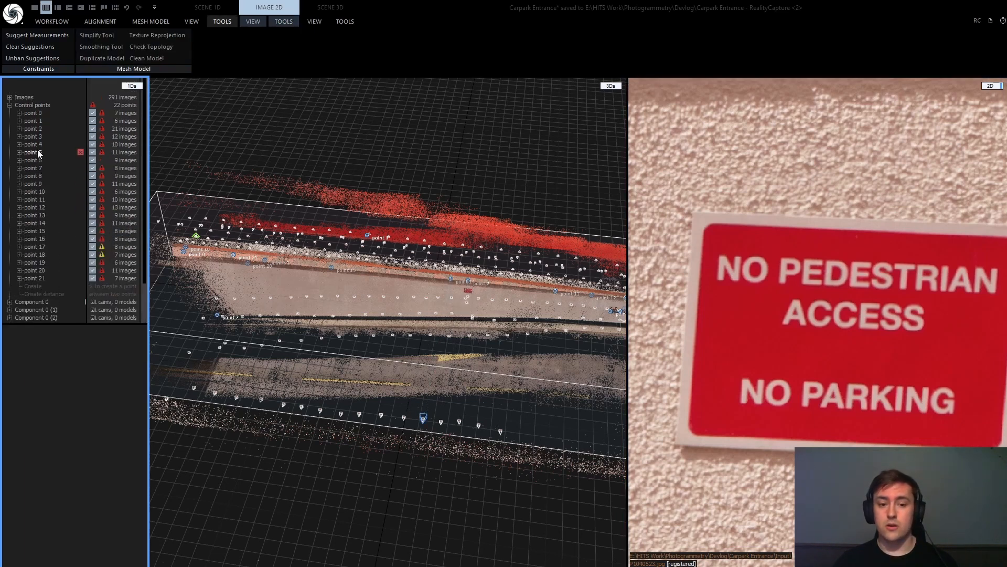
left_click(10, 105)
Examine points 14 and 2 on the stone coping above the red sign in photo P1040523.jpg
scroll(668, 315, "down", 2)
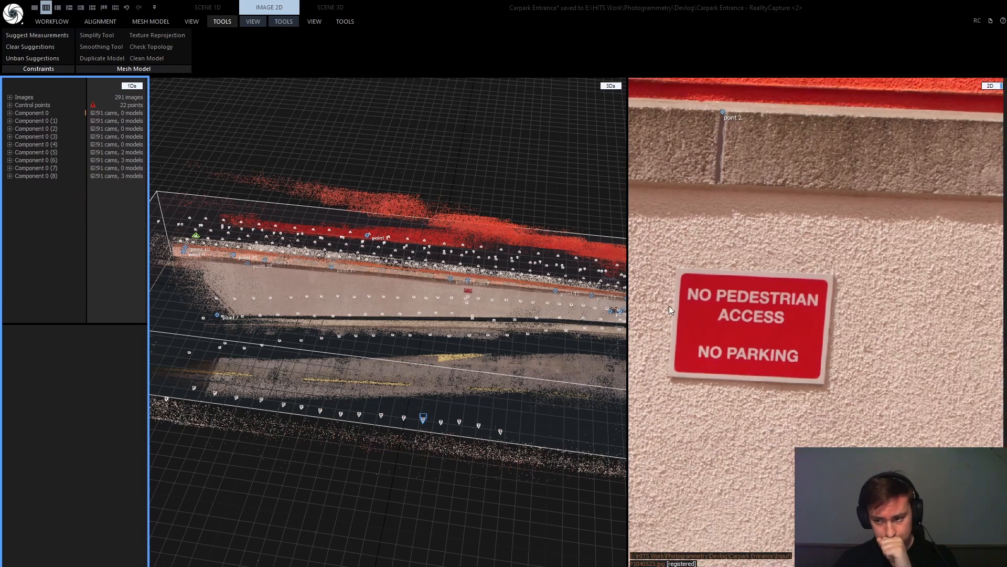
left_click_drag(832, 351, 943, 304)
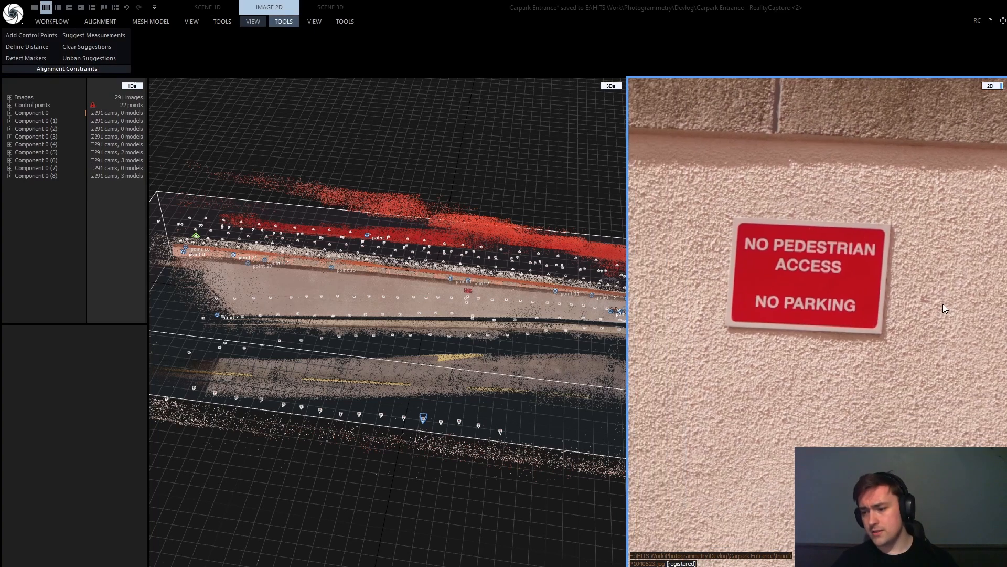
scroll(829, 363, "down", 3)
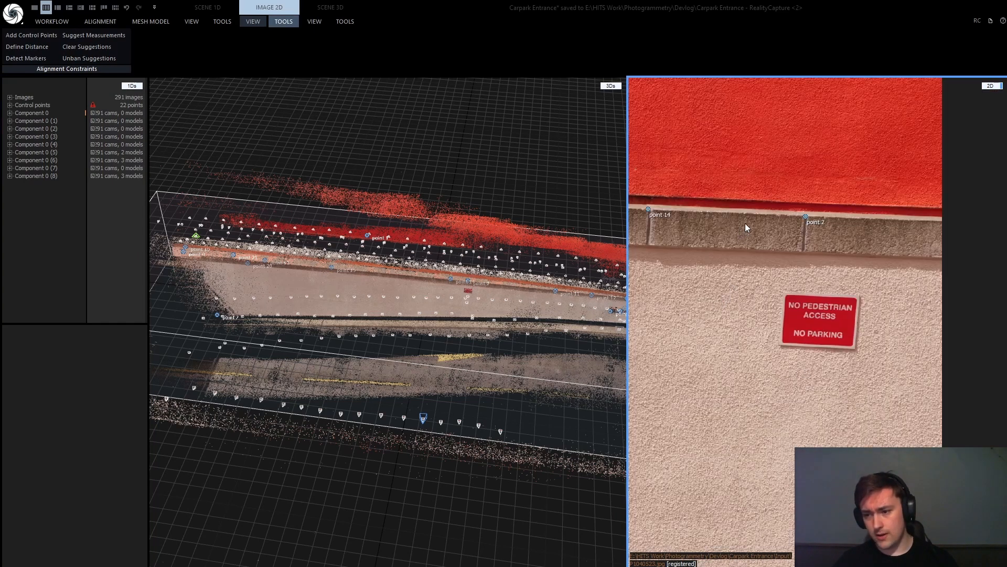
Open photo P1040367.jpg from its camera at the wall's end in the 3D scene and inspect the control points on the coping stone
left_click_drag(573, 286, 386, 300)
scroll(480, 313, "up", 3)
right_click_drag(480, 313, 461, 309)
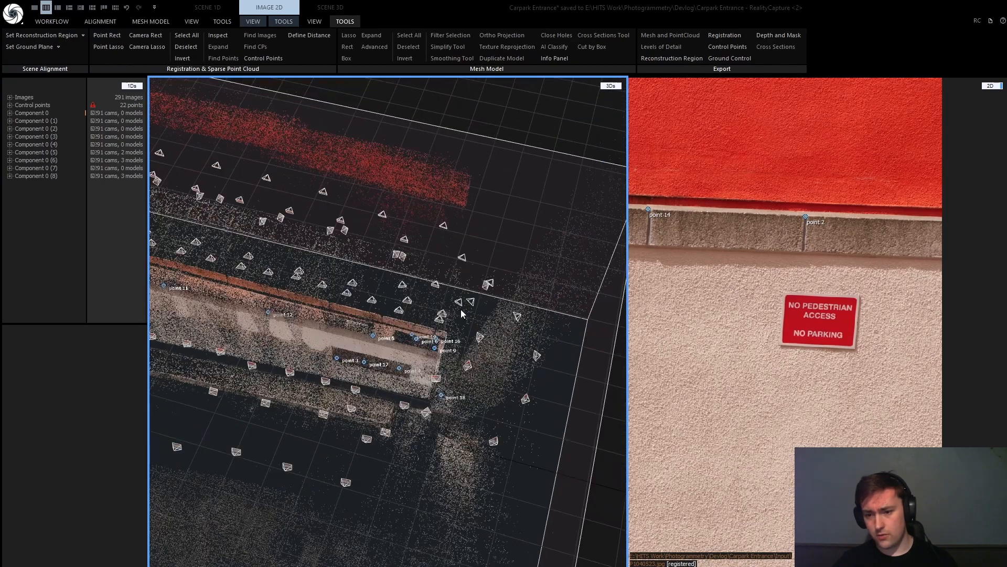
left_click(468, 366)
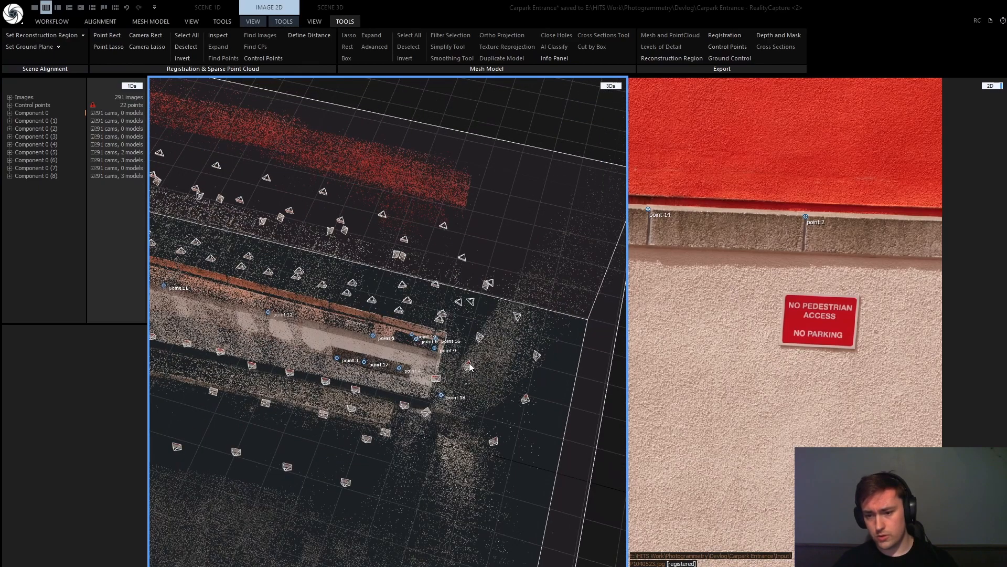
scroll(745, 323, "down", 5)
left_click_drag(713, 332, 827, 328)
scroll(771, 344, "up", 2)
scroll(773, 332, "up", 2)
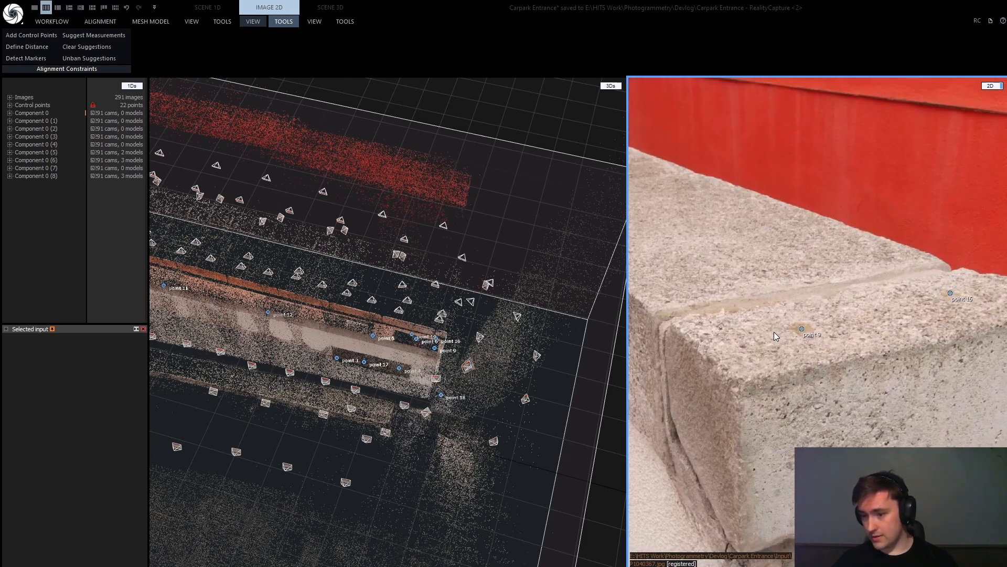
scroll(772, 331, "down", 3)
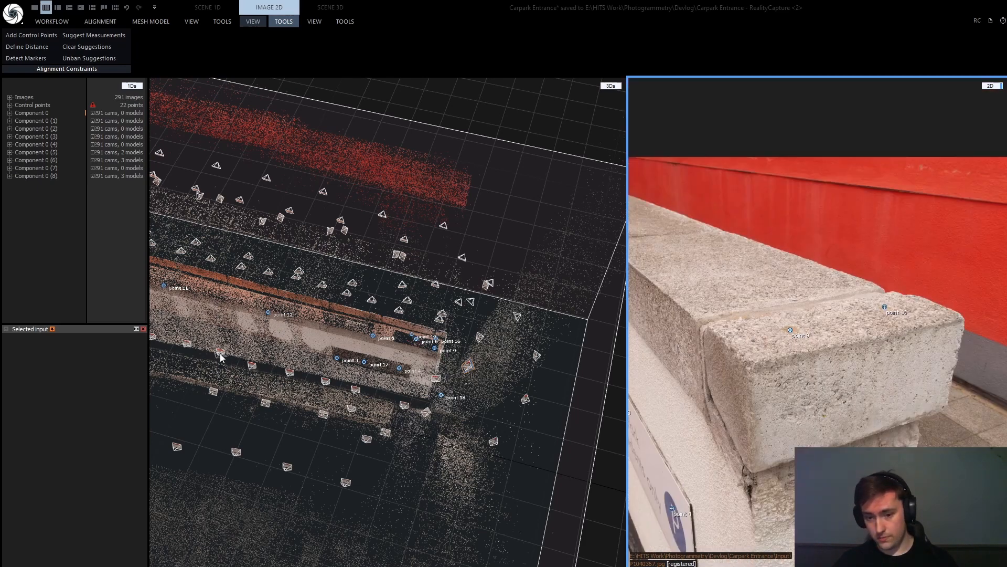
Open photo P1040484.jpg from its camera in the 3D scene and examine point 12 at the top of the coping joint
left_click(268, 313)
left_click(232, 352)
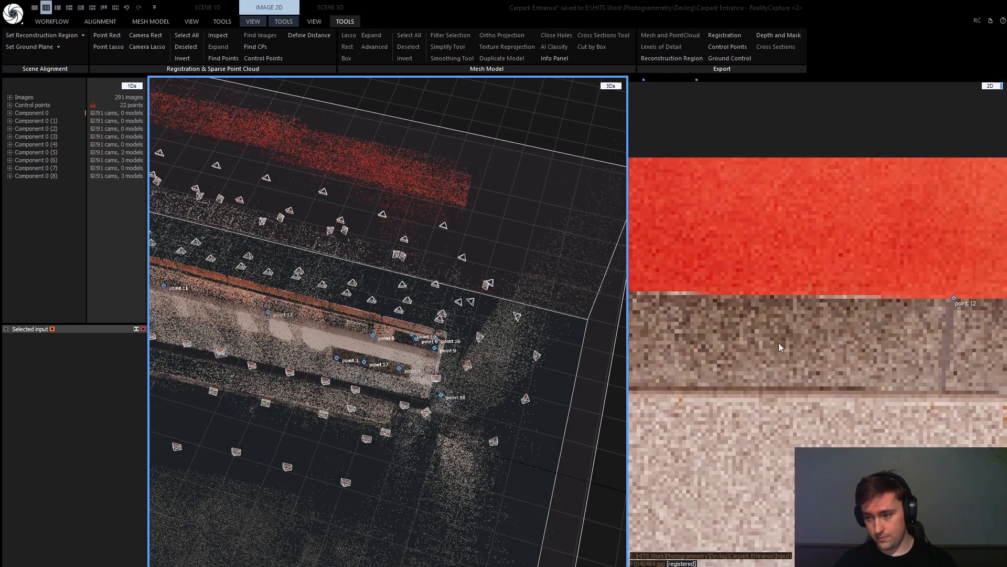
scroll(799, 336, "up", 3)
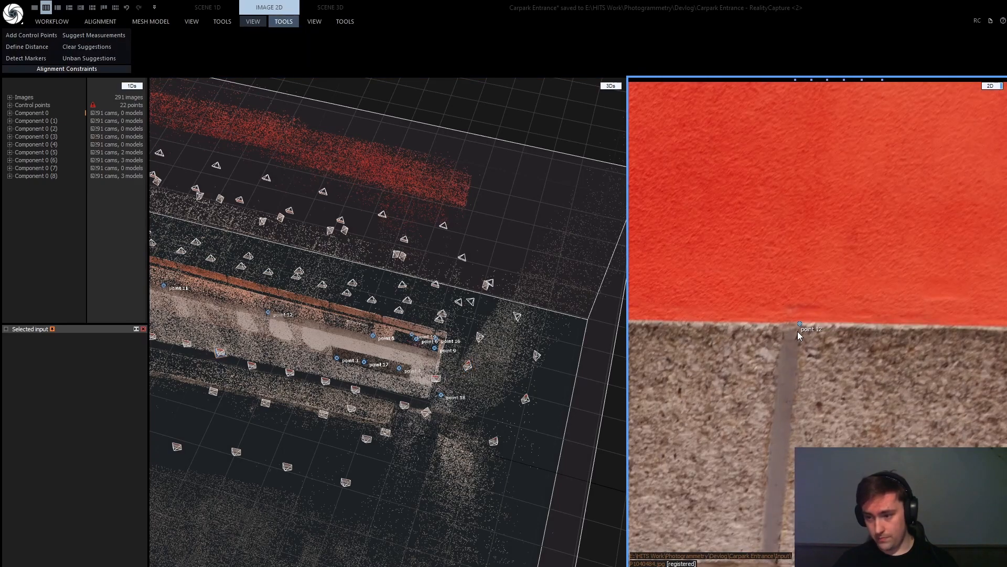
scroll(800, 326, "down", 2)
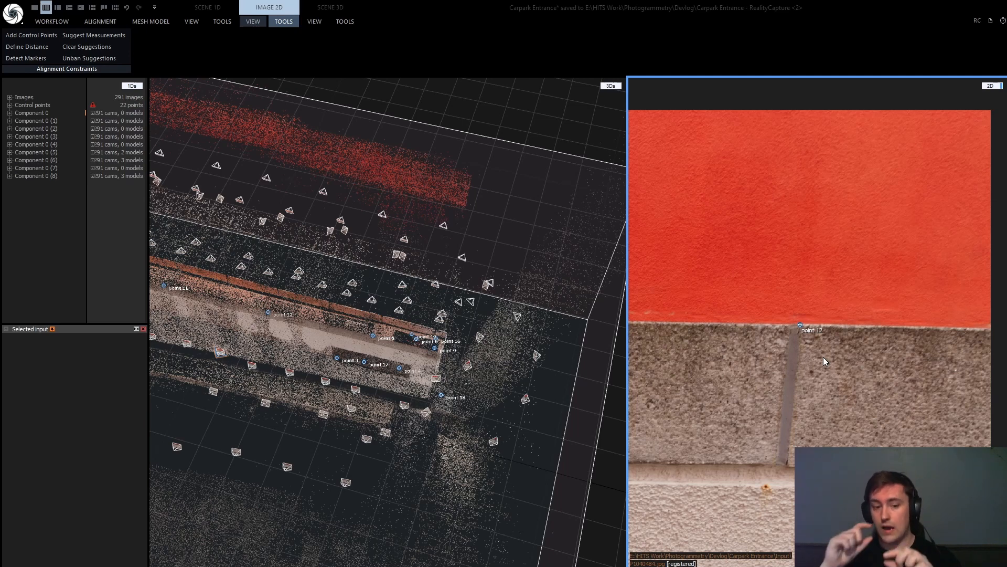
scroll(823, 357, "up", 1)
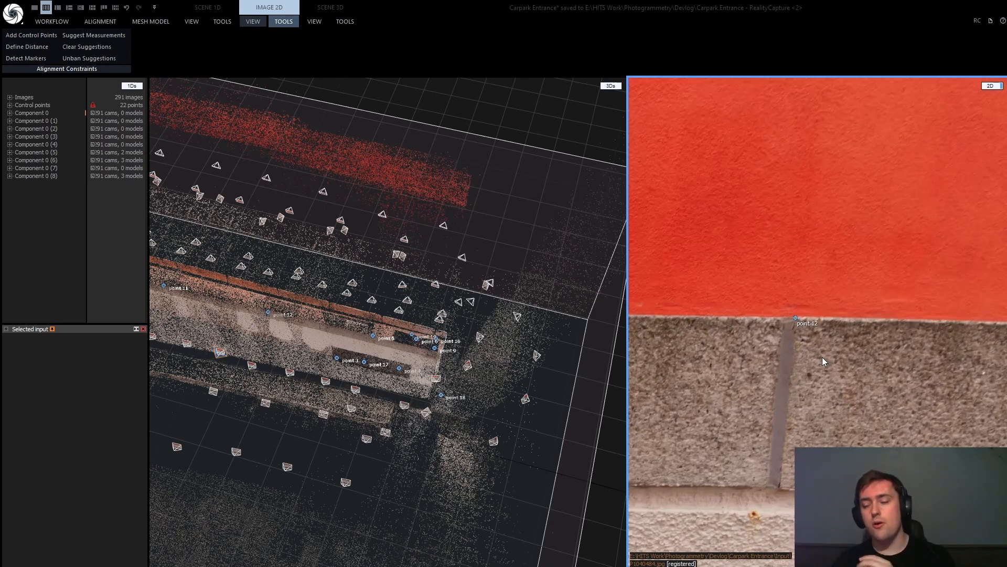
scroll(821, 357, "down", 3)
left_click_drag(782, 384, 859, 277)
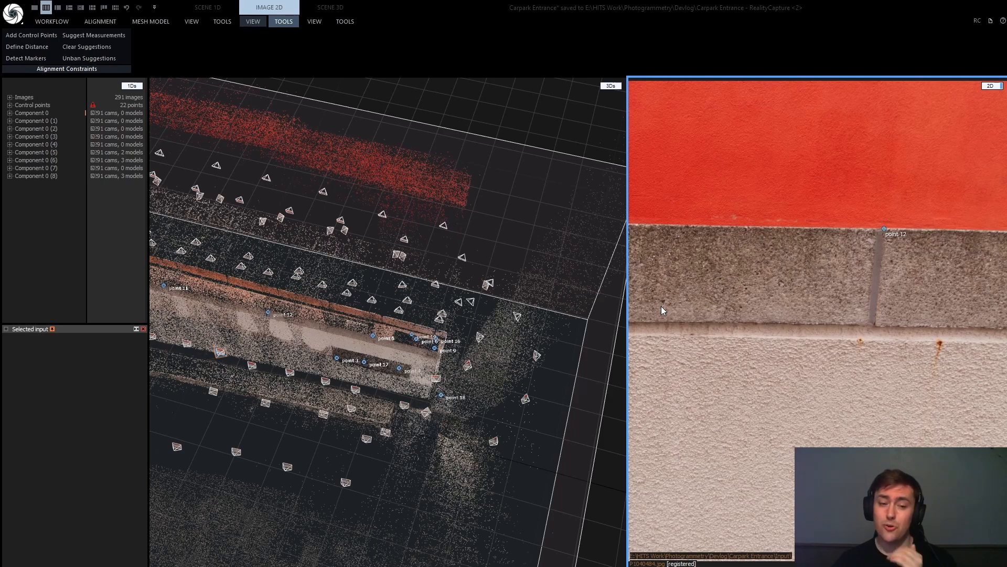
Show the camera rays meeting at point 12 in the 3D scene and check the point on photo P1040483.jpg
left_click_drag(305, 341, 448, 302)
left_click(406, 258)
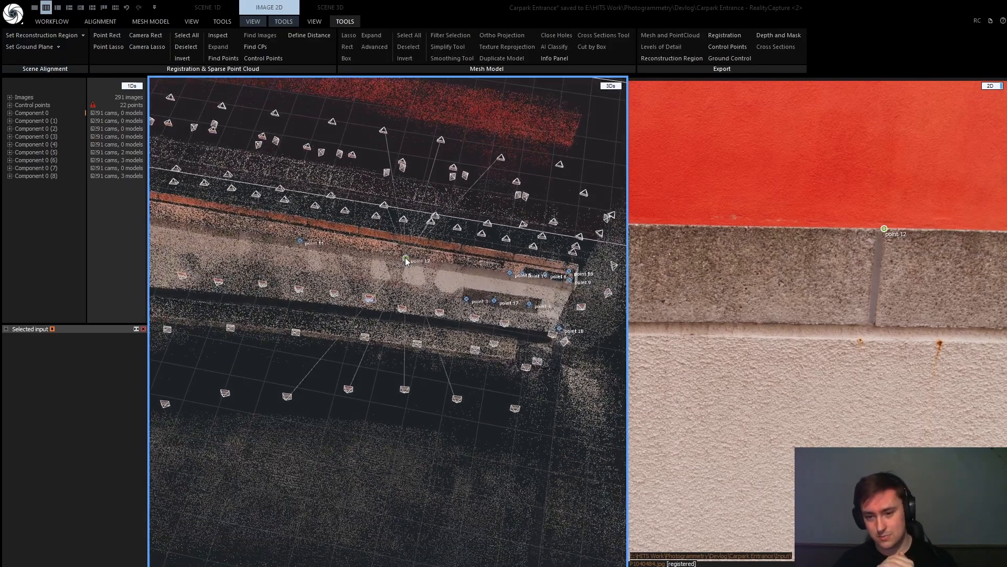
left_click(401, 308)
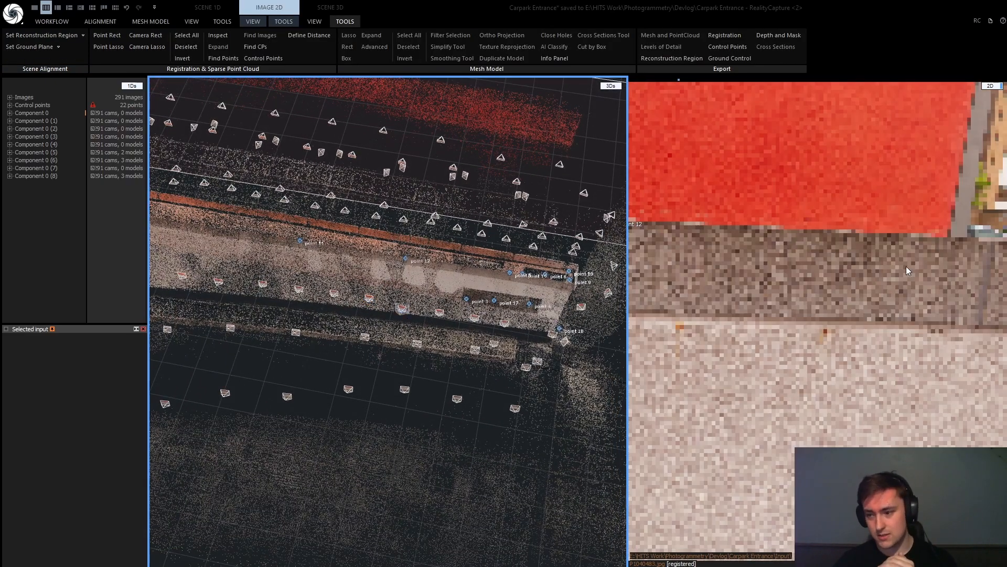
scroll(792, 284, "down", 3)
left_click_drag(793, 283, 853, 283)
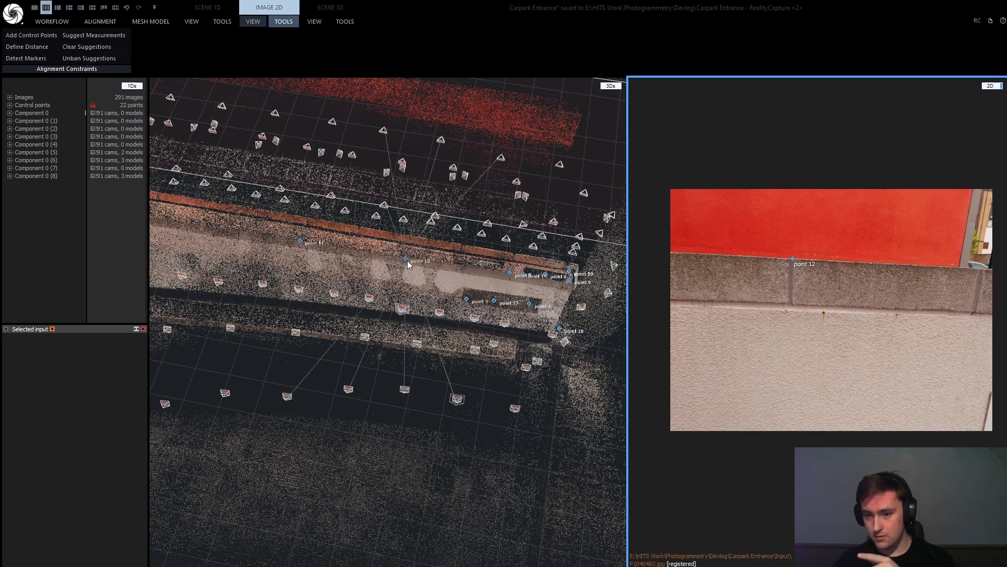
Compare the placement of point 12 on photos P1040484.jpg, P1040483.jpg and P1040428.jpg, inspecting the last one up close
left_click(370, 298)
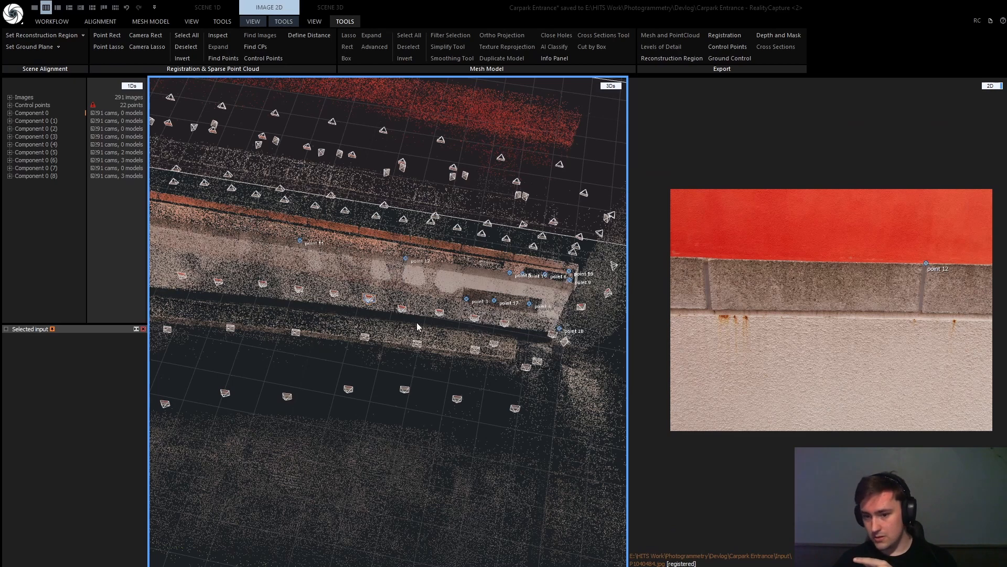
left_click(402, 309)
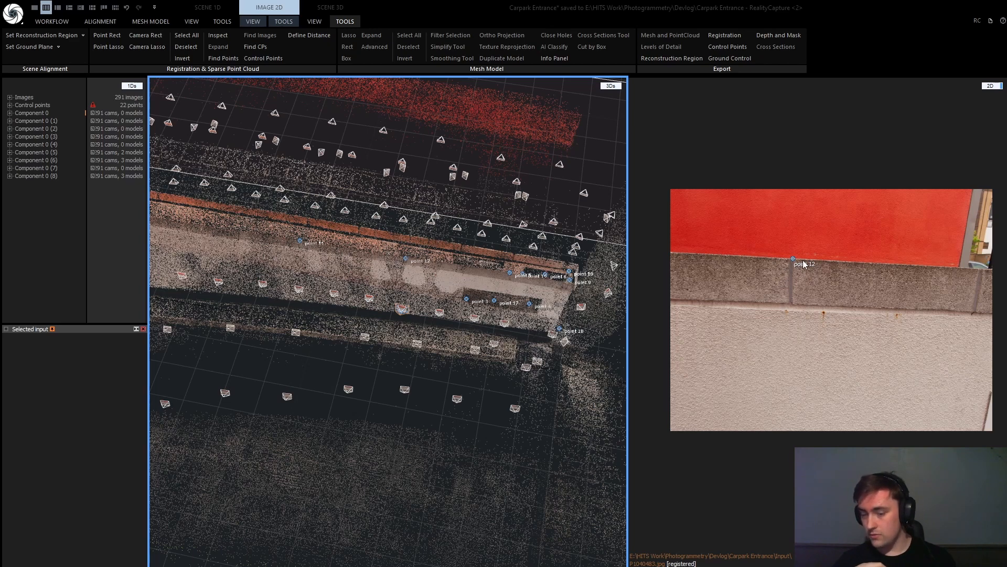
left_click(348, 390)
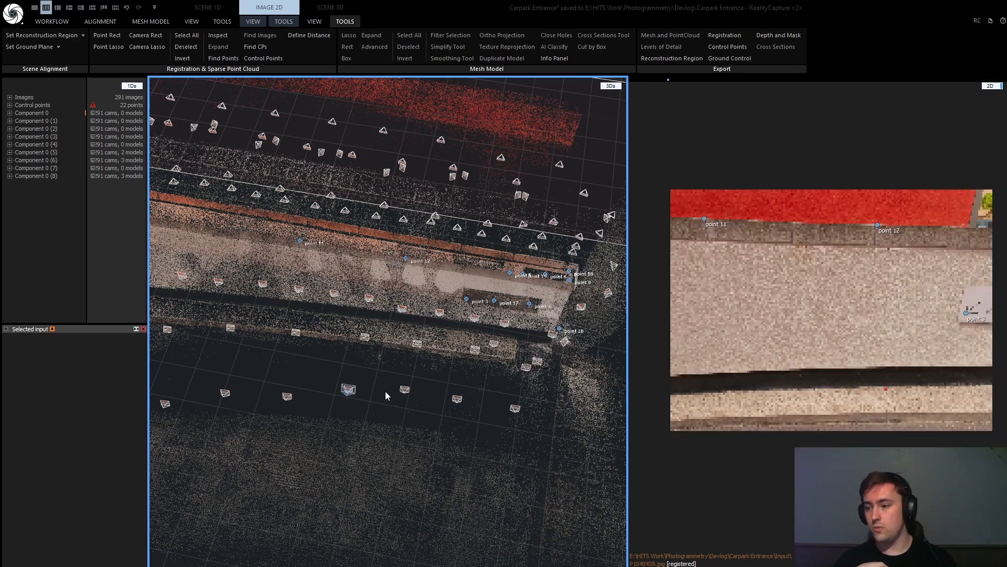
scroll(877, 272, "up", 3)
scroll(871, 267, "up", 2)
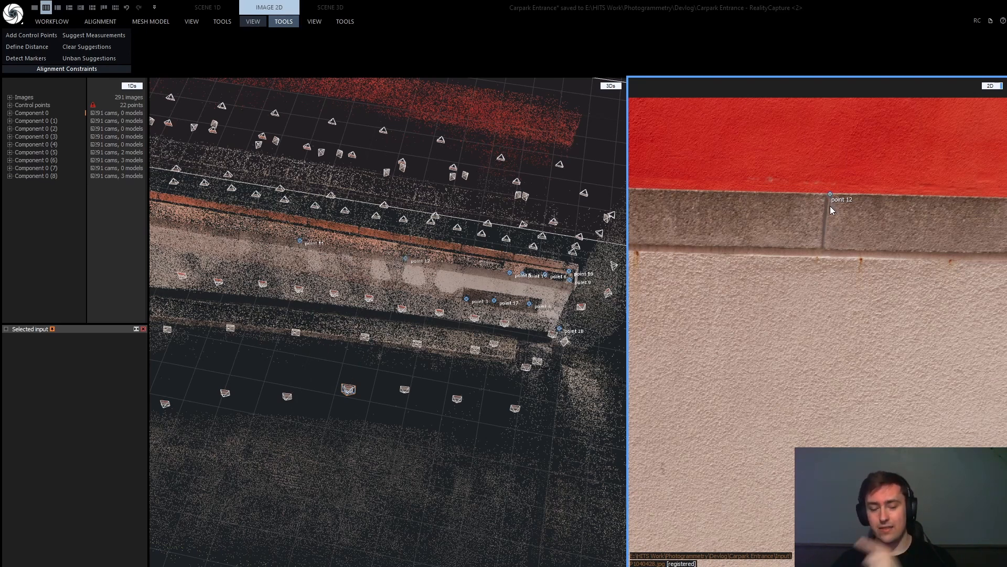
scroll(832, 210, "down", 2)
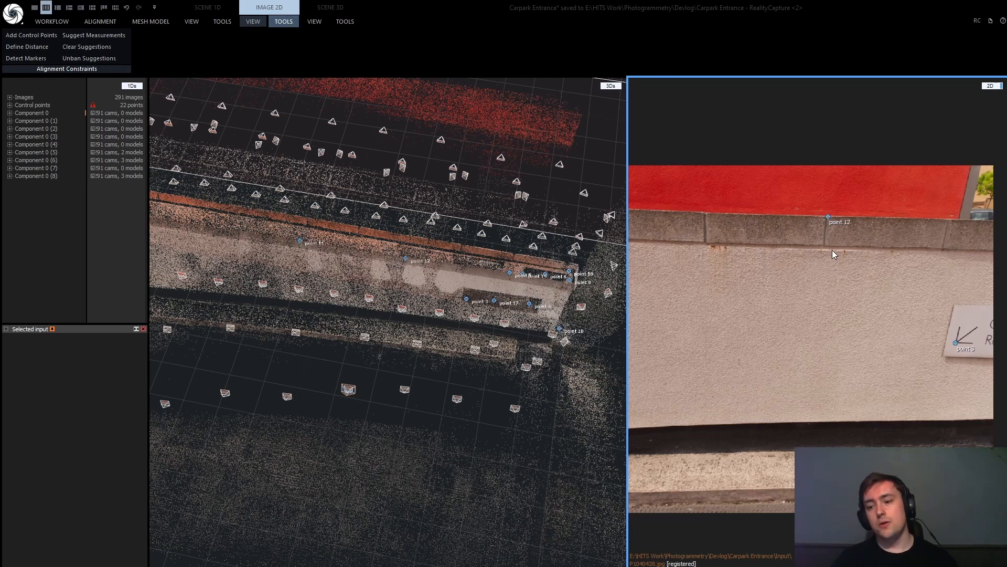
Widen the 3D scene view and look along the length of the whole wall's point cloud from its end
left_click_drag(627, 150, 793, 150)
left_click_drag(559, 442, 483, 398)
scroll(484, 402, "down", 4)
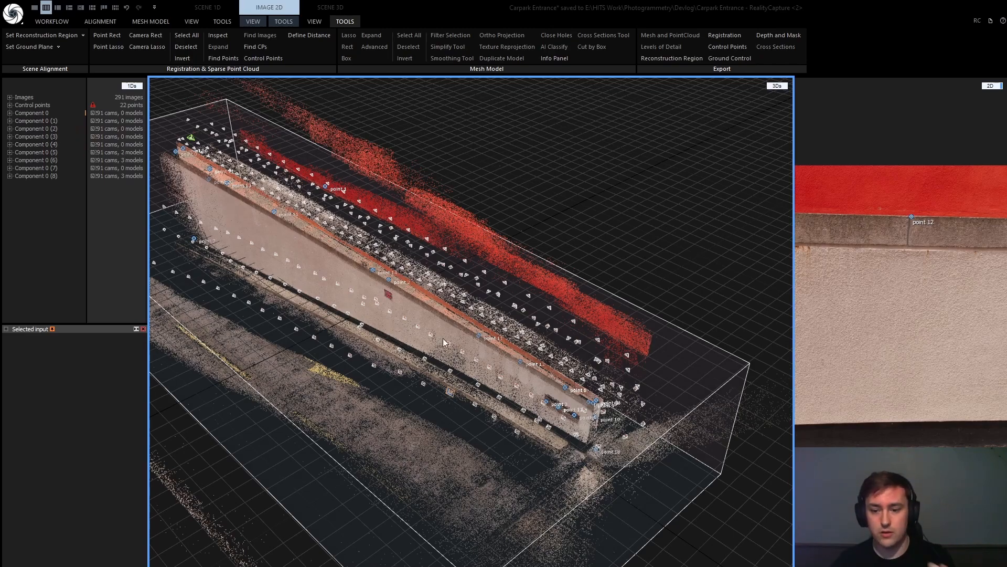
left_click_drag(443, 337, 429, 281)
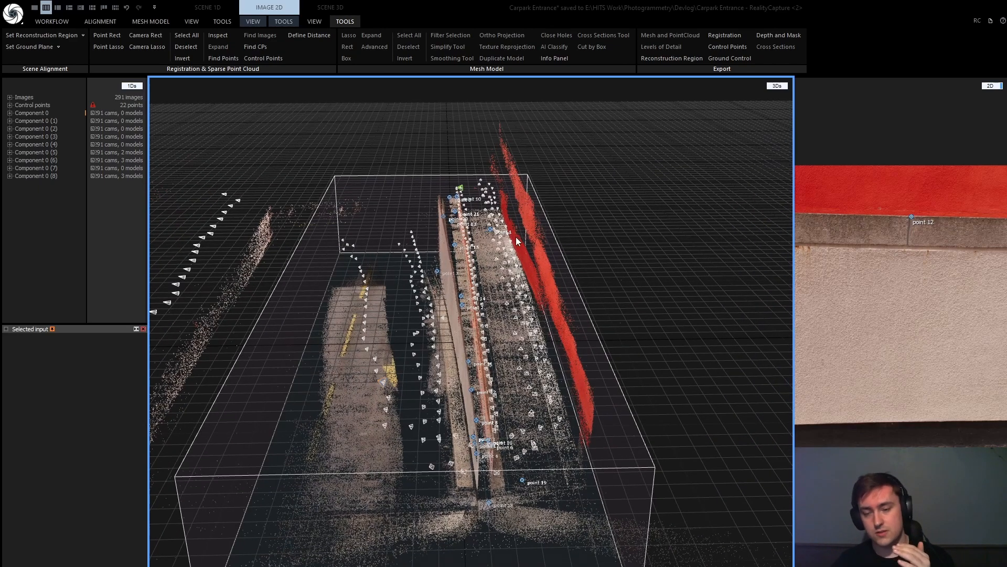
Compare the alignments of Component 0 (1), Component 0 (2) and Component 0 (3), examining the wall's shape from its end
left_click(48, 122)
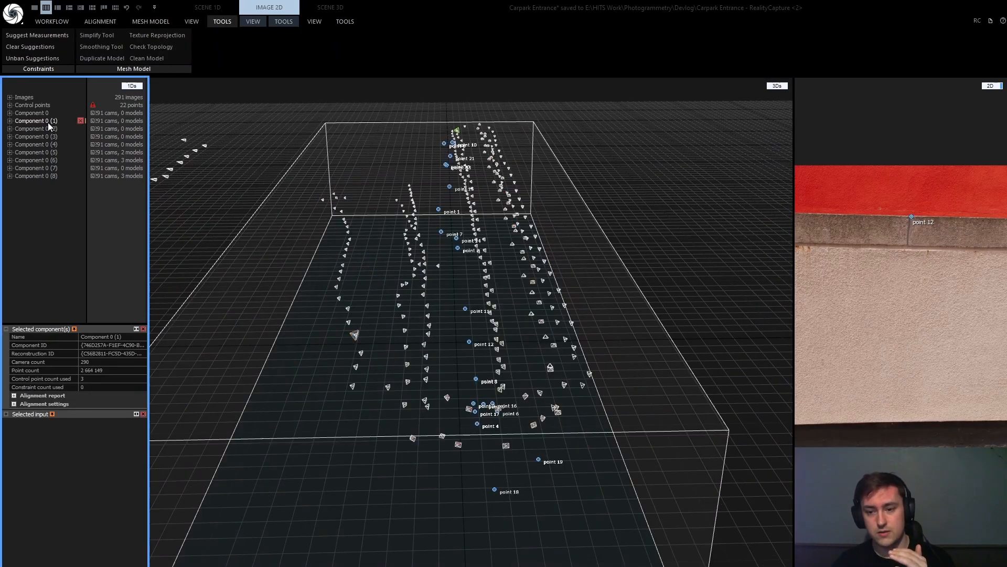
mouse_move(373, 240)
left_mouse_down()
mouse_move(391, 225)
mouse_move(362, 210)
mouse_move(377, 225)
left_mouse_up()
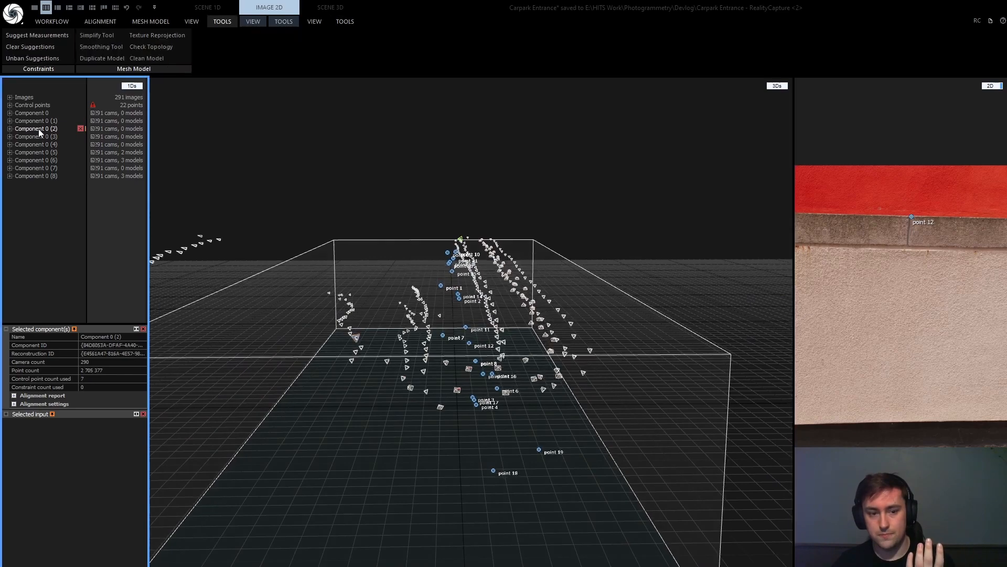
left_click(42, 136)
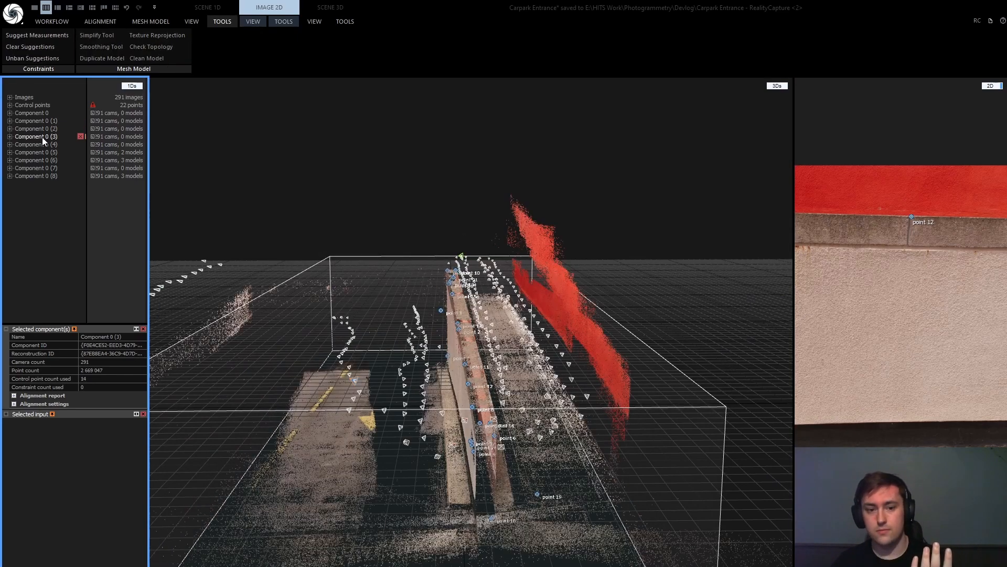
left_click_drag(288, 209, 310, 228)
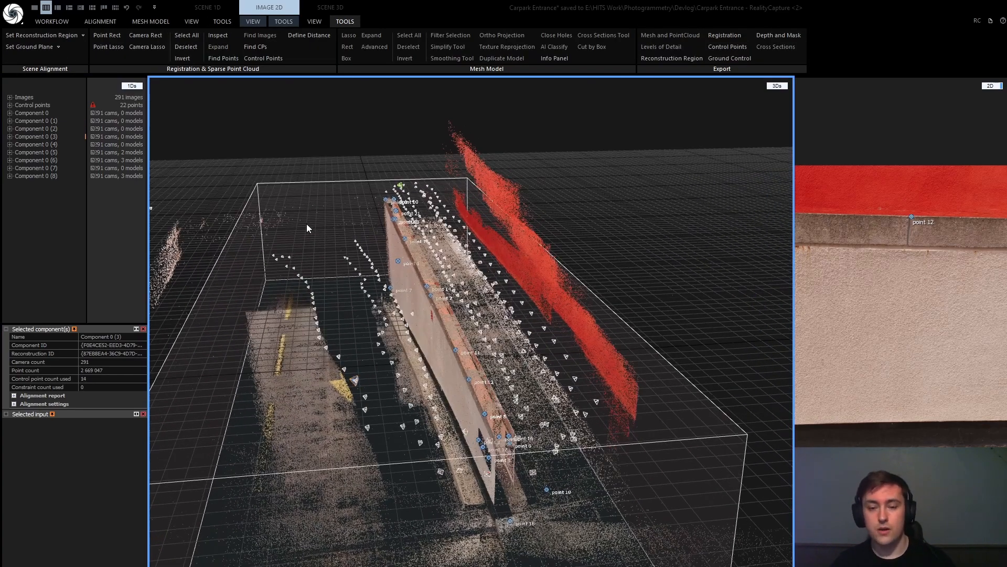
left_click_drag(501, 314, 483, 269)
scroll(482, 358, "up", 2)
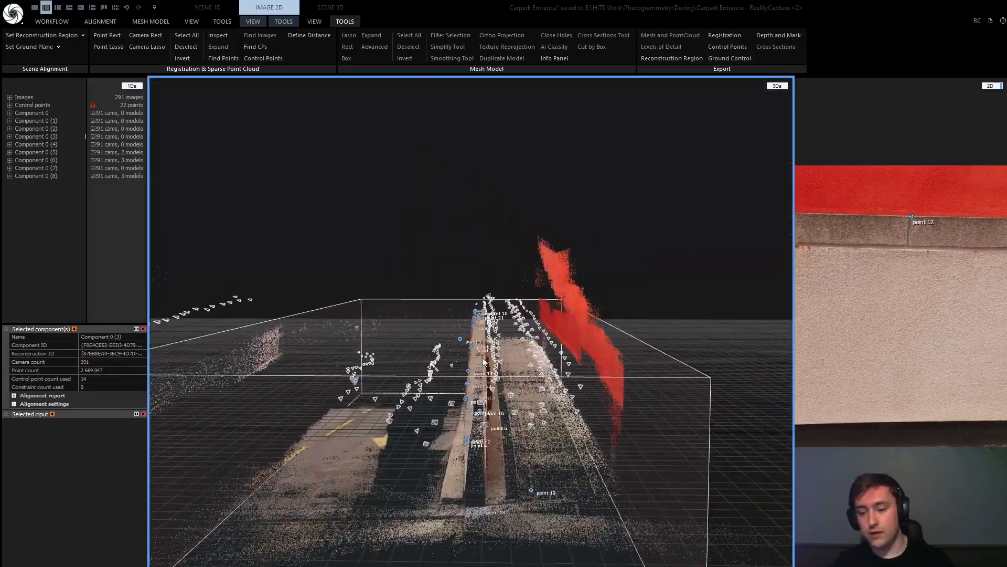
left_click_drag(498, 359, 423, 369)
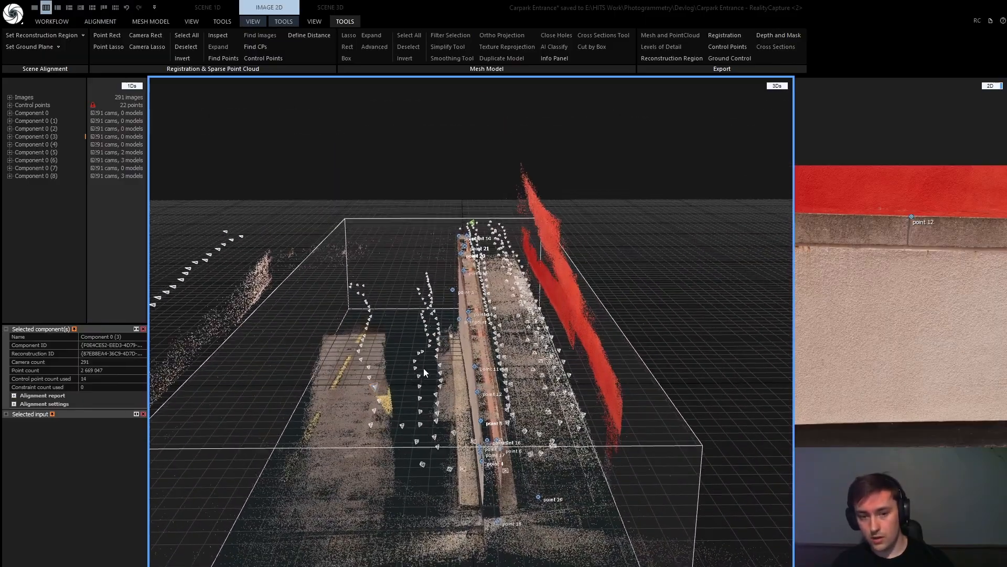
Widen the component list to show the full camera counts and view the wall's front around the red sign up close
left_click_drag(146, 148, 187, 146)
left_click_drag(475, 350, 566, 276)
right_click_drag(566, 276, 559, 319)
scroll(541, 271, "up", 5)
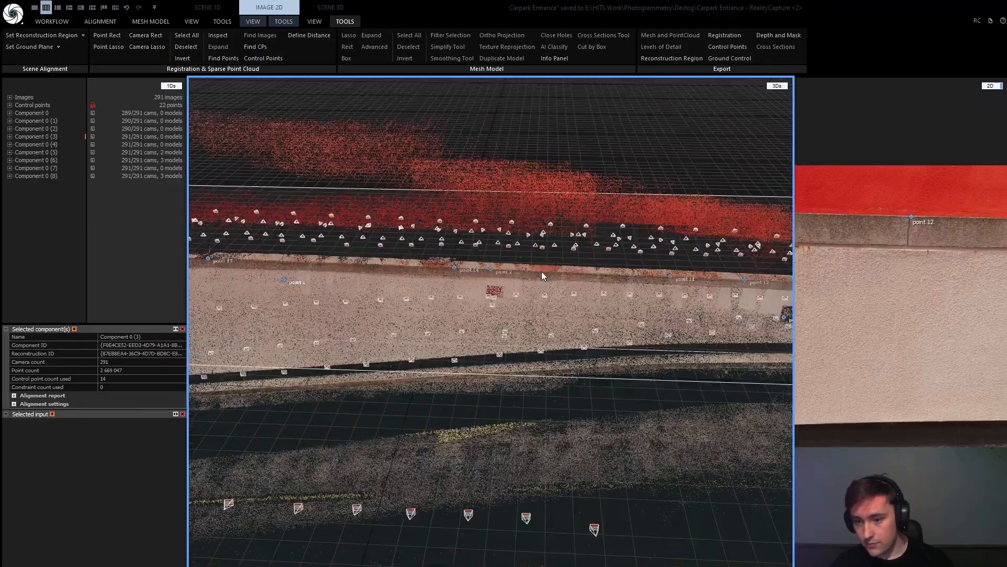
Examine the Component 0 (3) point cloud and its camera positions from above and along the wall's top edge
left_click_drag(541, 272, 527, 374)
scroll(527, 373, "up", 3)
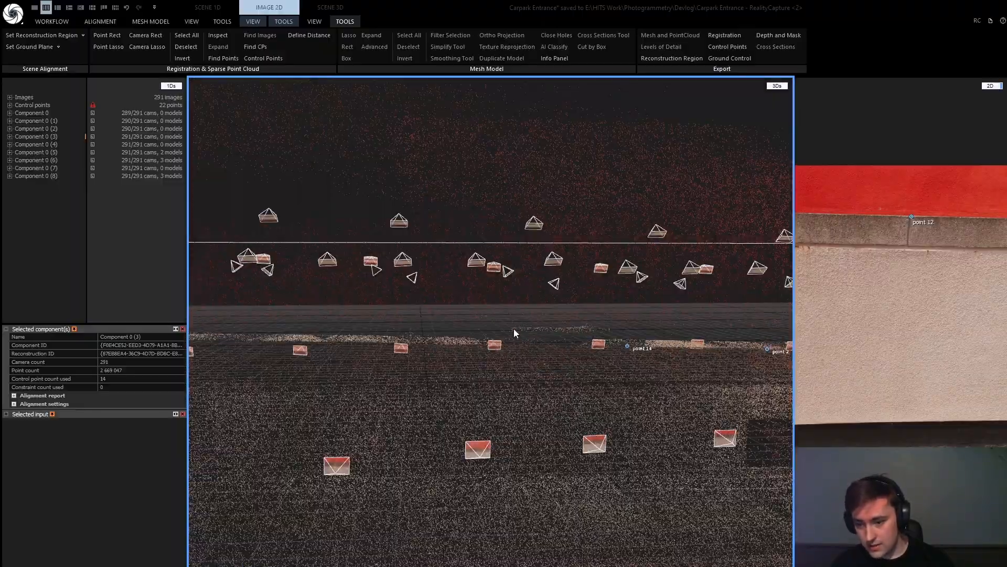
scroll(556, 329, "down", 4)
right_click_drag(554, 334, 479, 355)
left_click_drag(480, 355, 515, 256)
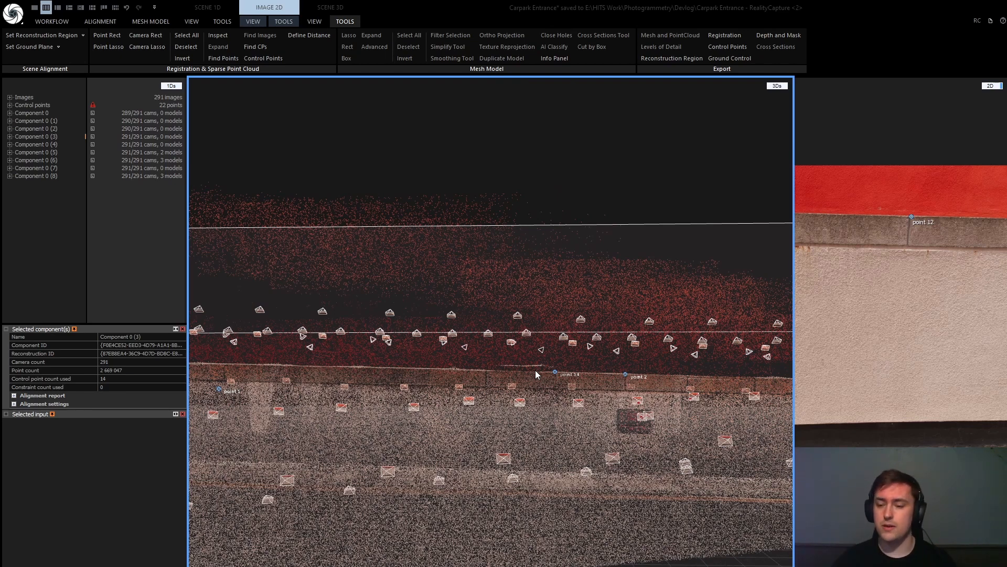
left_click_drag(535, 371, 558, 370)
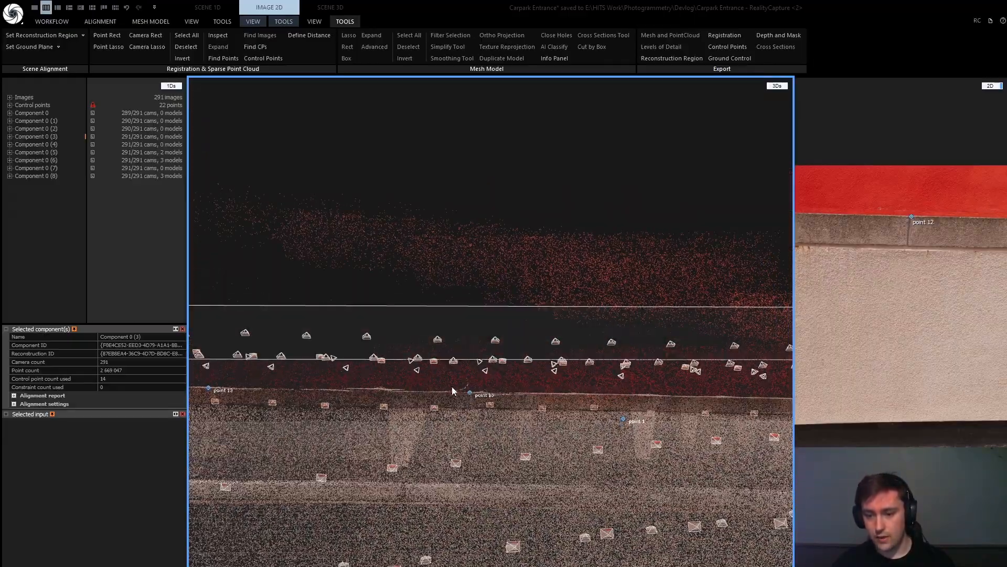
scroll(469, 403, "down", 2)
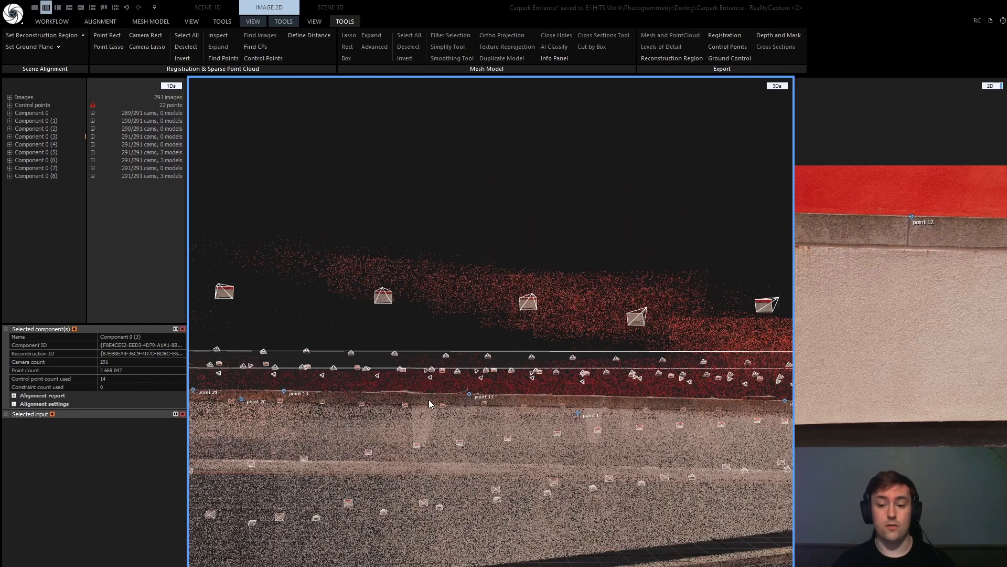
Inspect the camera links of control point 15 on the wall's top edge and view the whole wall from above
left_click_drag(408, 403, 526, 418)
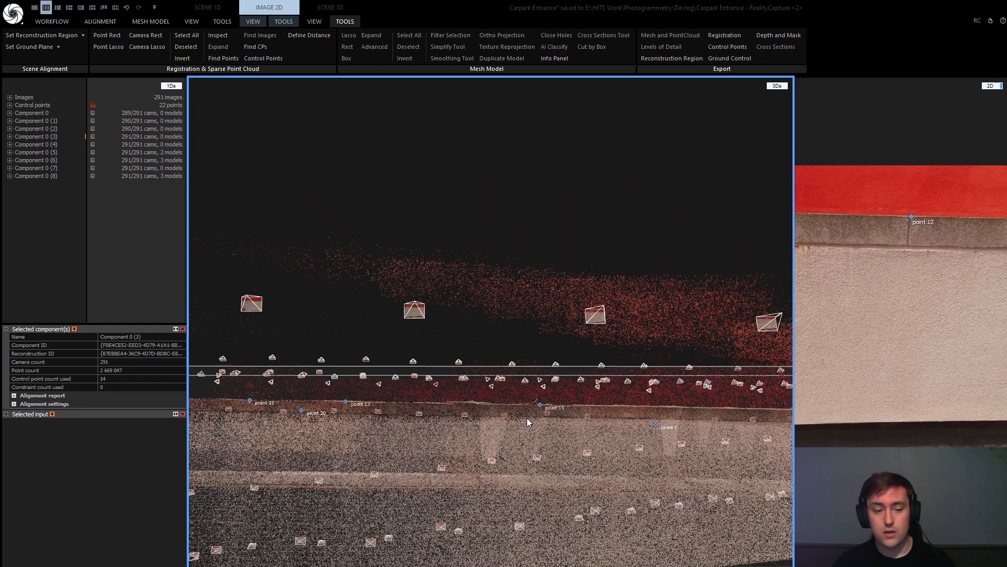
left_click(540, 407)
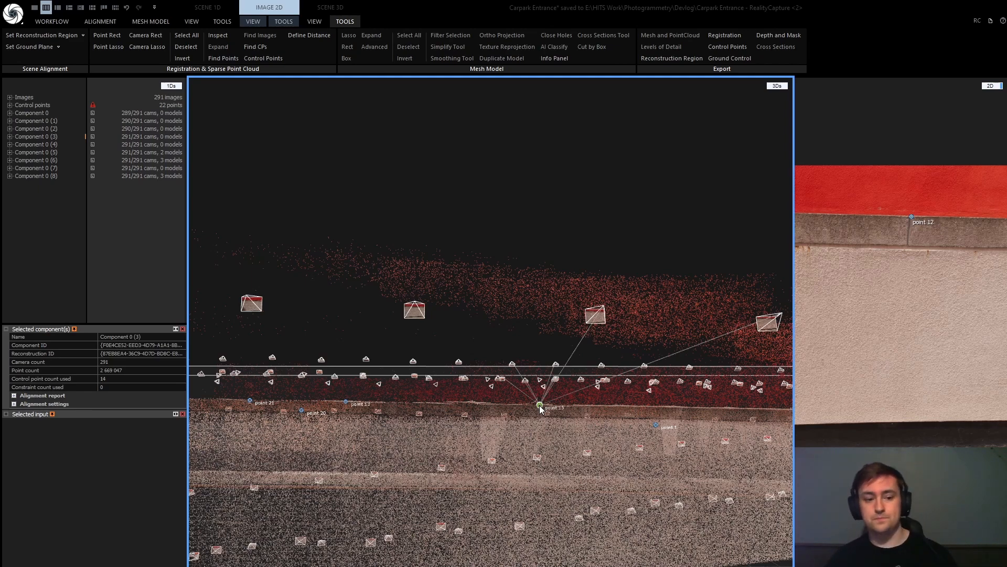
scroll(540, 406, "down", 3)
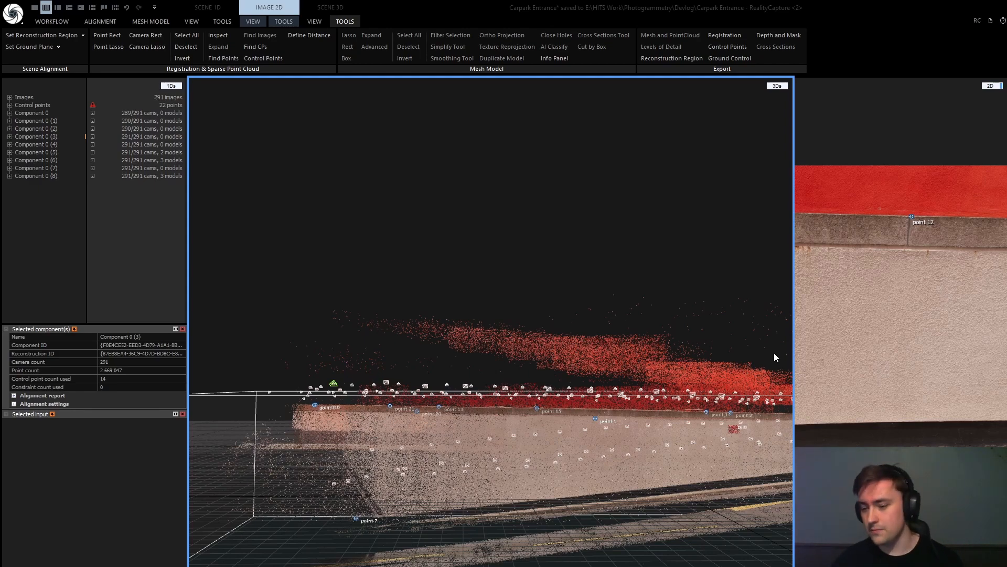
left_click_drag(544, 290, 522, 258)
scroll(530, 257, "up", 3)
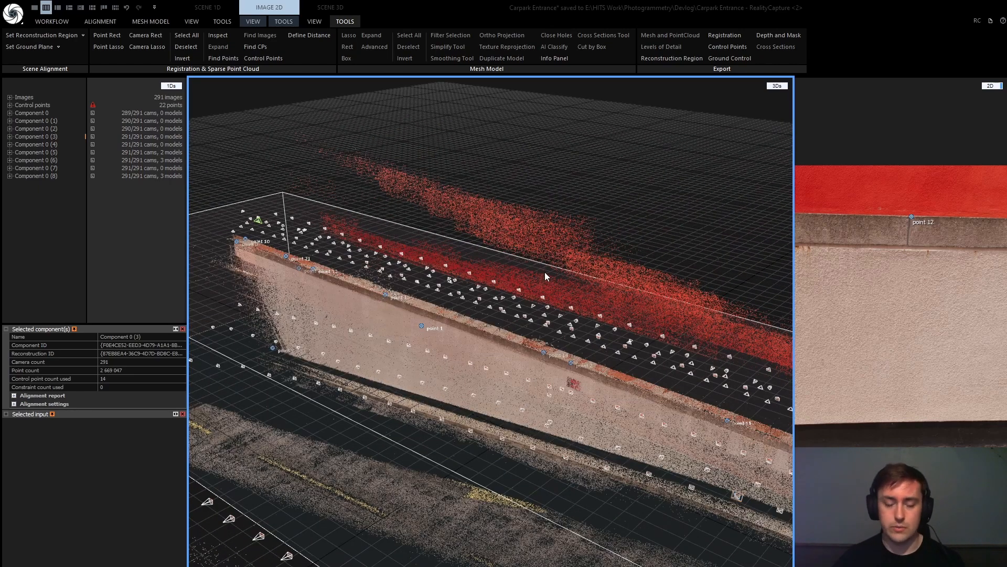
Display Component 0 (5) and view its reconstructed wall from the free end and from above
left_click(50, 153)
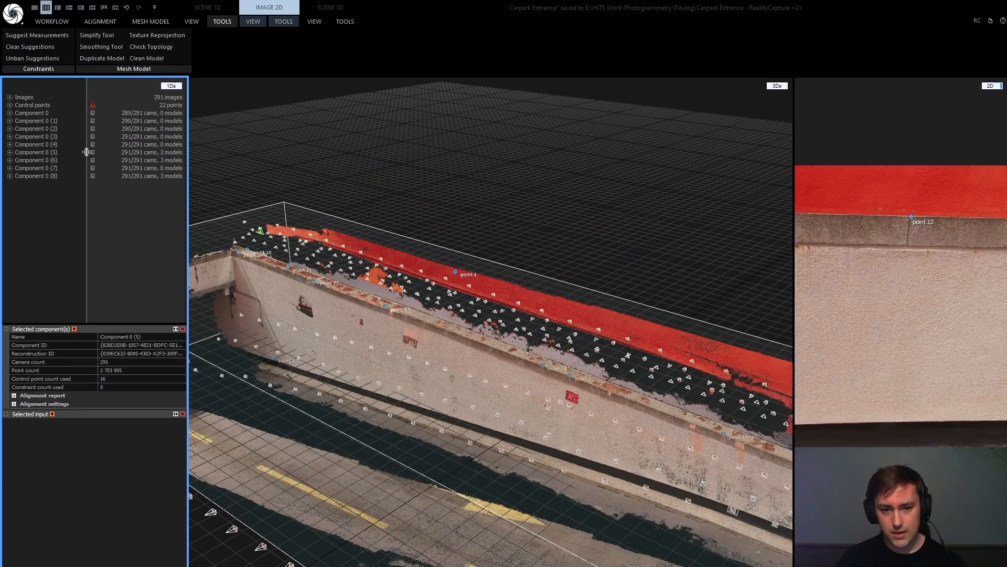
left_click(524, 354)
scroll(520, 386, "down", 6)
scroll(367, 286, "up", 6)
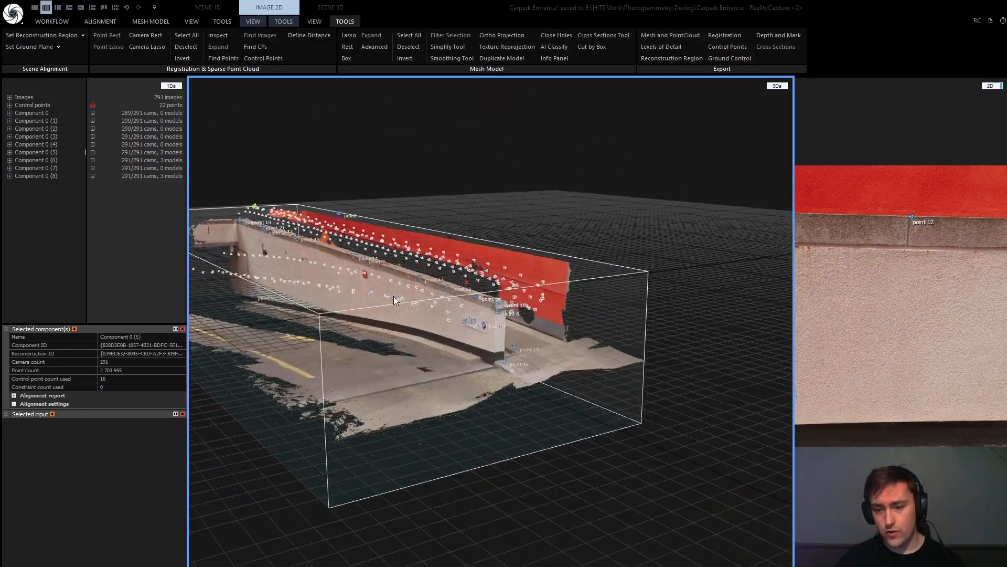
scroll(404, 300, "down", 3)
right_click_drag(413, 340, 436, 413)
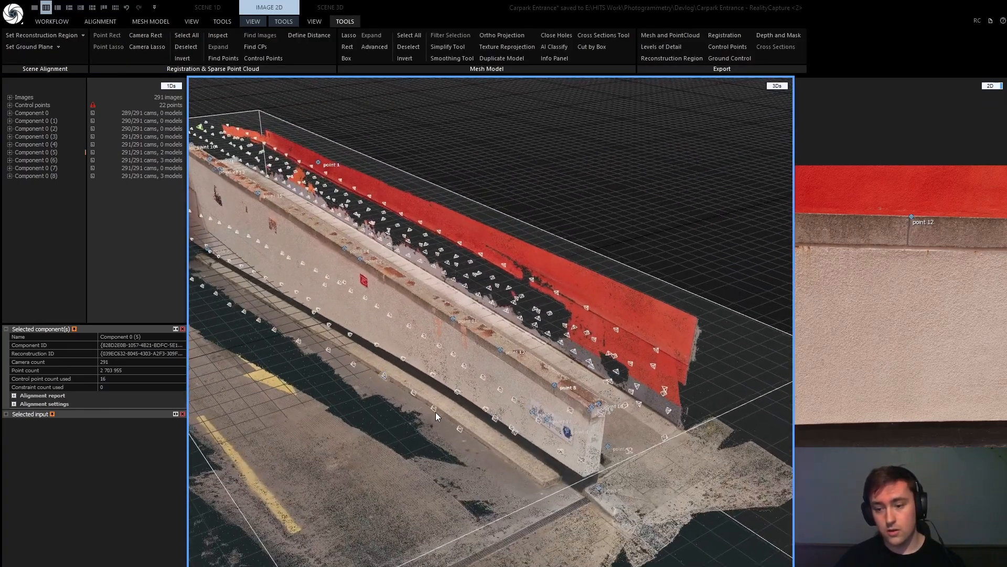
Inspect the free end of the Component 0 (5) wall around the parking sign up close and from the front
left_click_drag(435, 413, 439, 404)
scroll(609, 409, "up", 3)
scroll(549, 445, "down", 3)
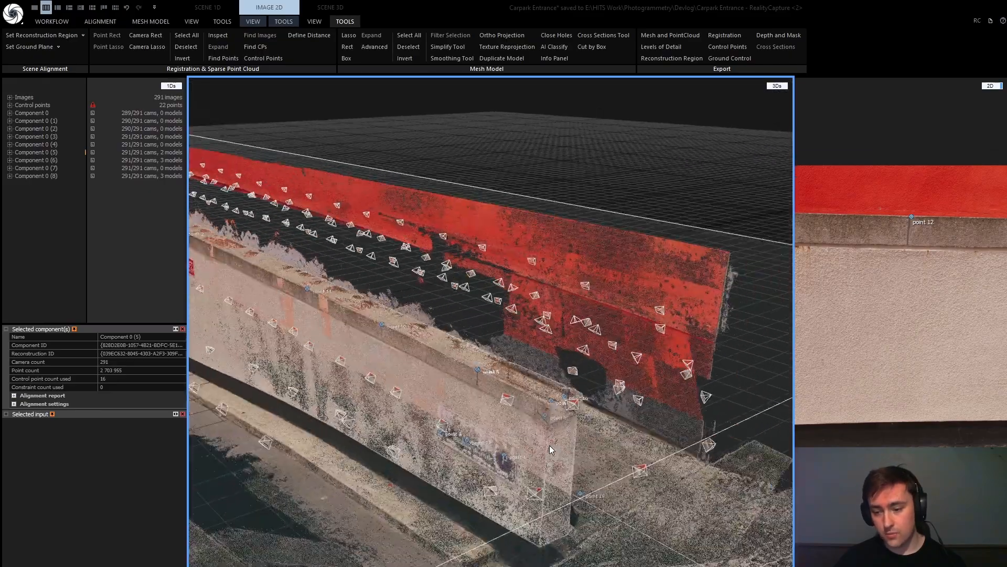
left_click_drag(545, 436, 588, 421)
scroll(505, 446, "up", 3)
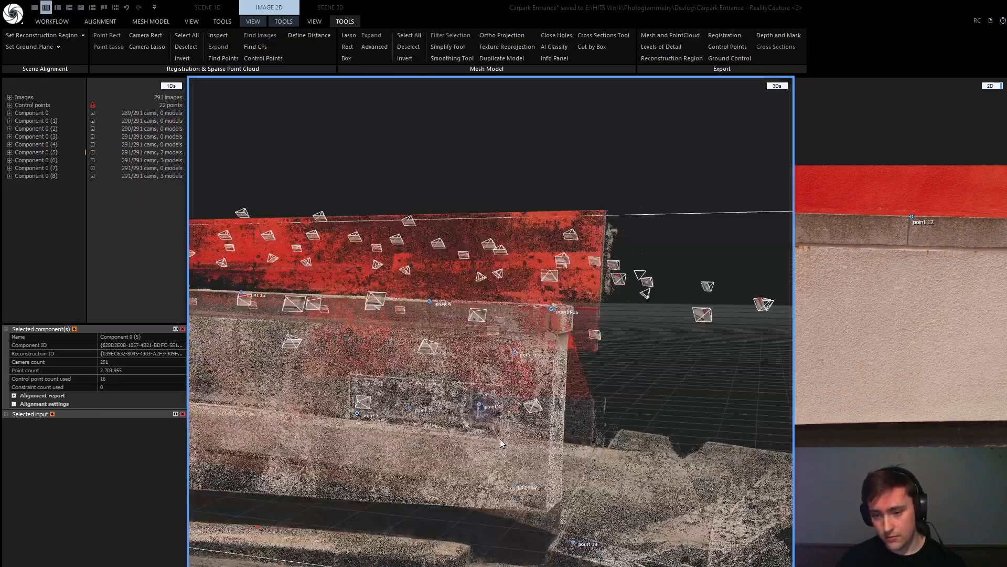
scroll(491, 429, "down", 3)
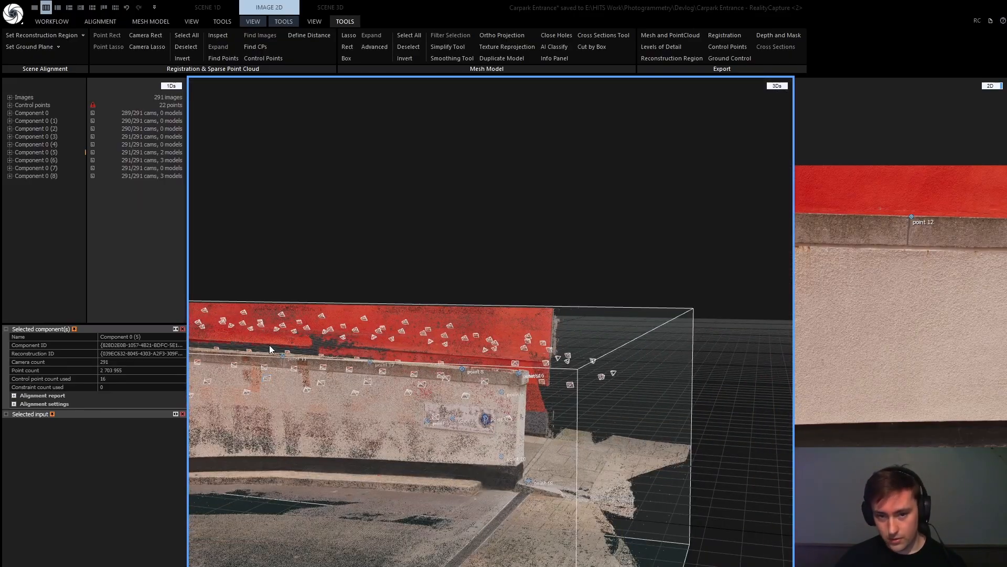
Expand Component 0 (5), select its Model 2 and view the length of the wall from the free end
left_click(10, 152)
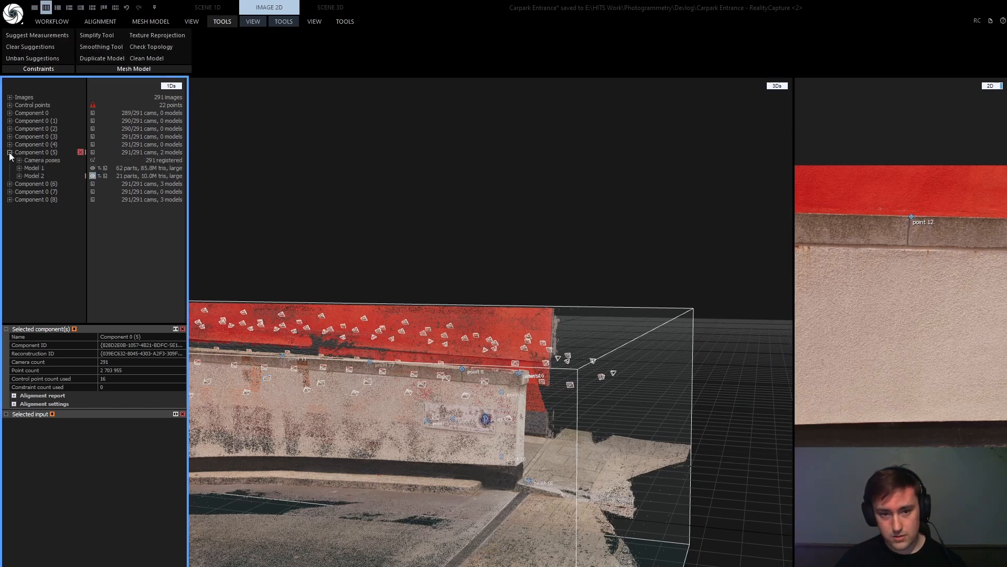
left_click(36, 177)
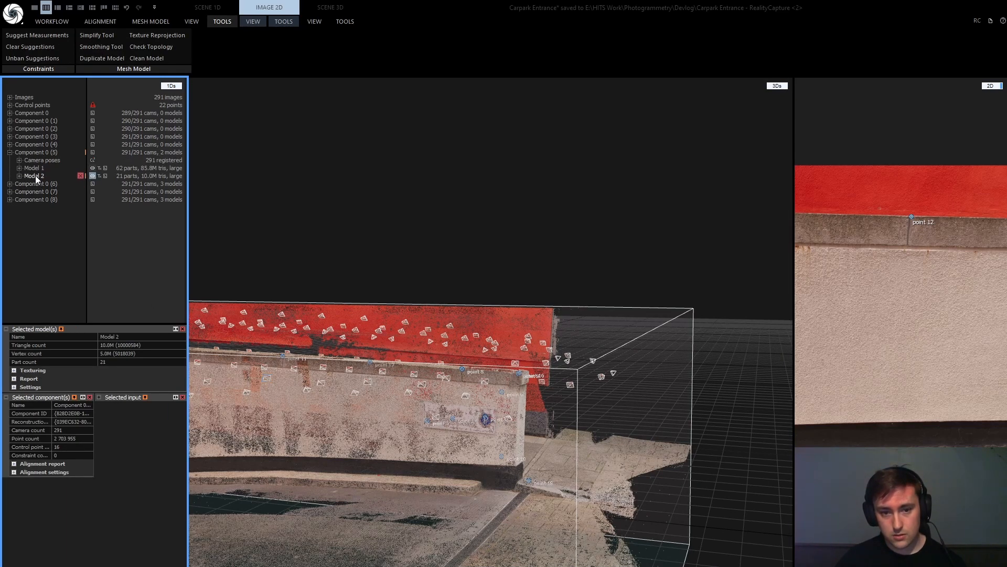
left_click(259, 20)
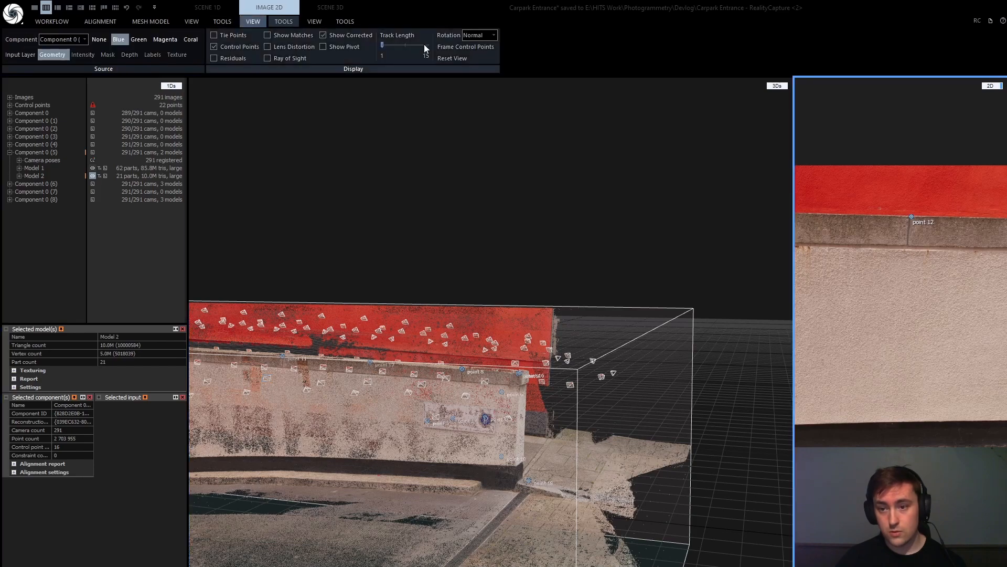
left_click(313, 22)
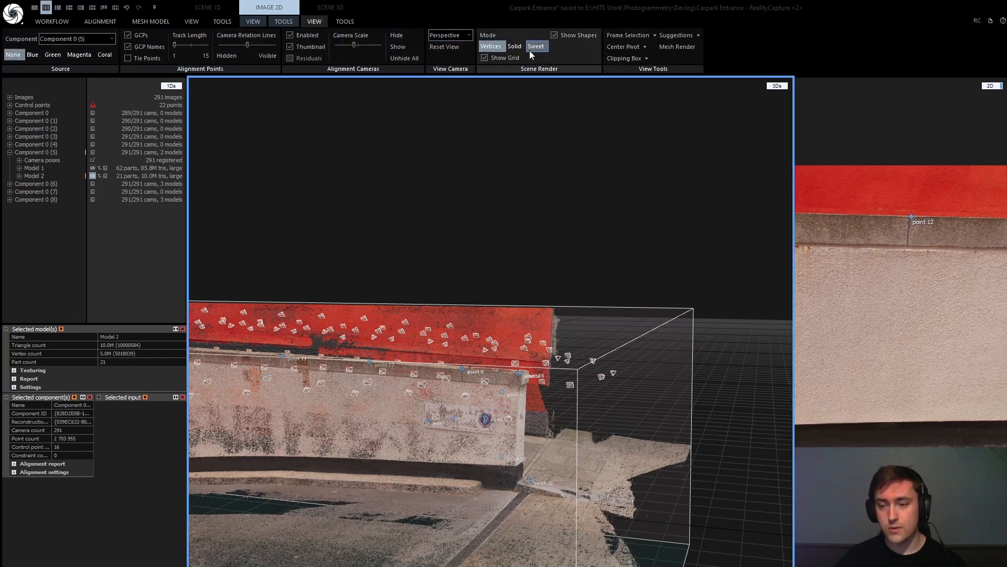
left_click_drag(476, 244, 303, 258)
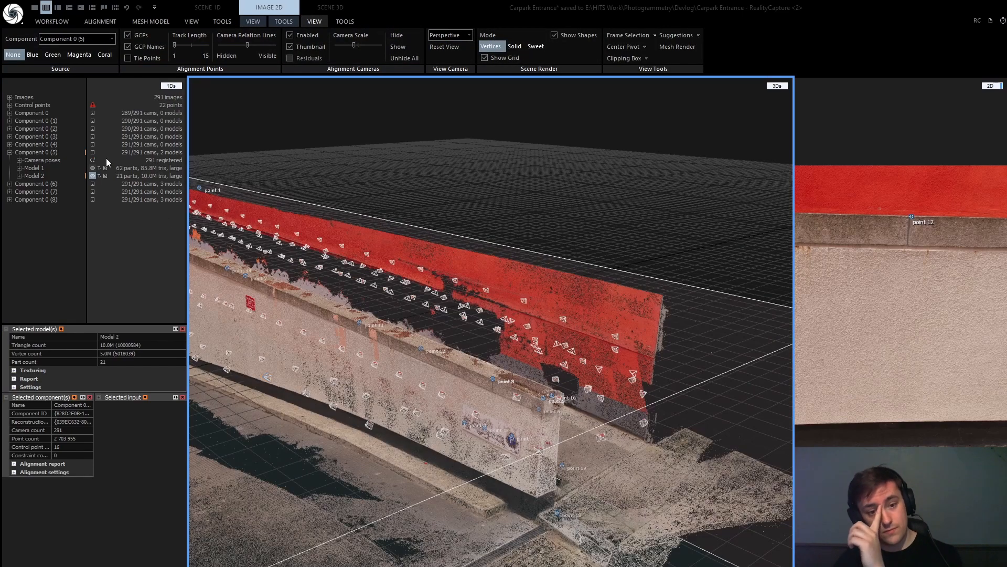
mouse_move(40, 169)
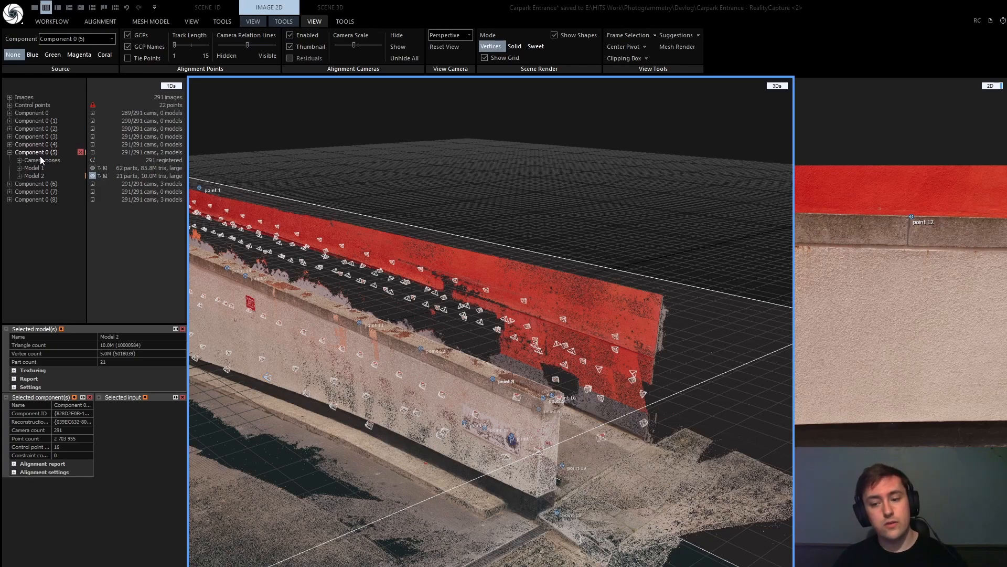
mouse_move(383, 207)
left_mouse_down()
mouse_move(347, 209)
mouse_move(374, 224)
left_mouse_up()
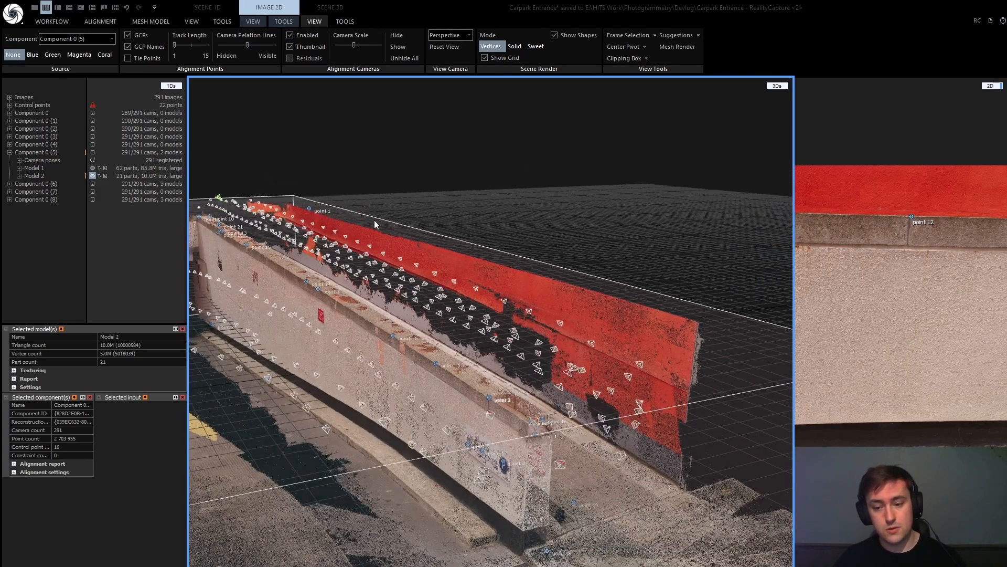
Open the Simplify Tool with a target triangle count of 3 000 000 and select Model 2
left_click(51, 21)
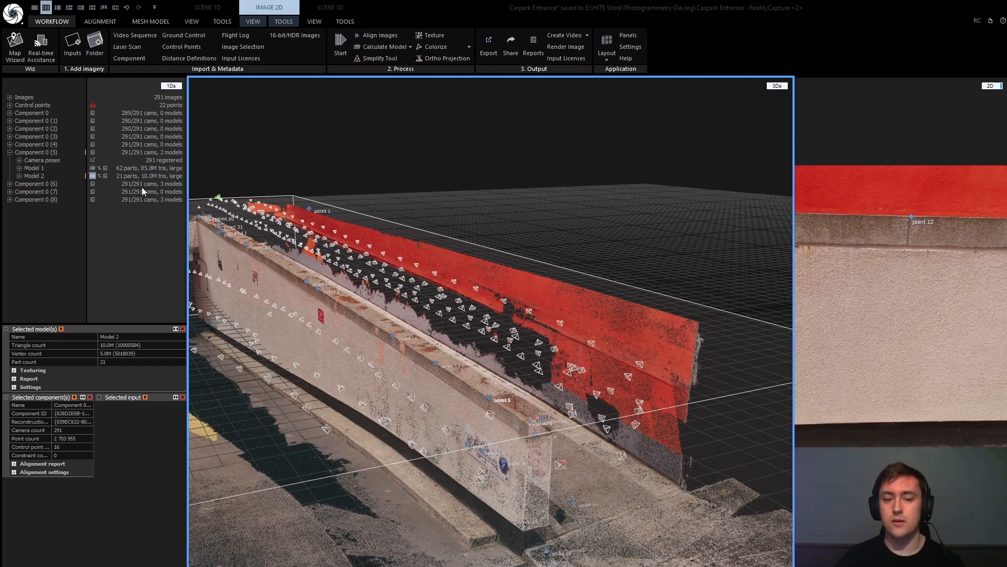
left_click_drag(374, 385, 395, 366)
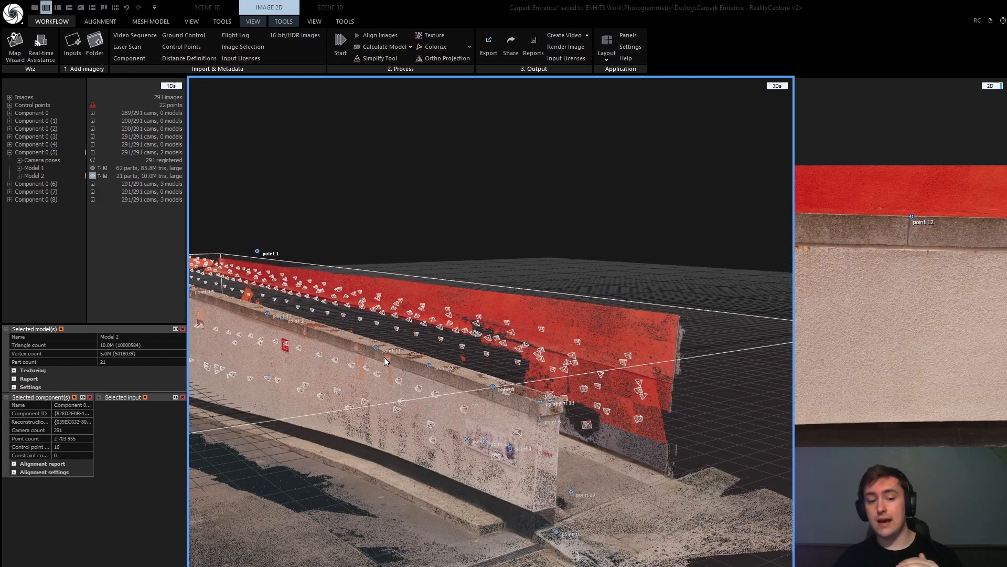
left_click(381, 58)
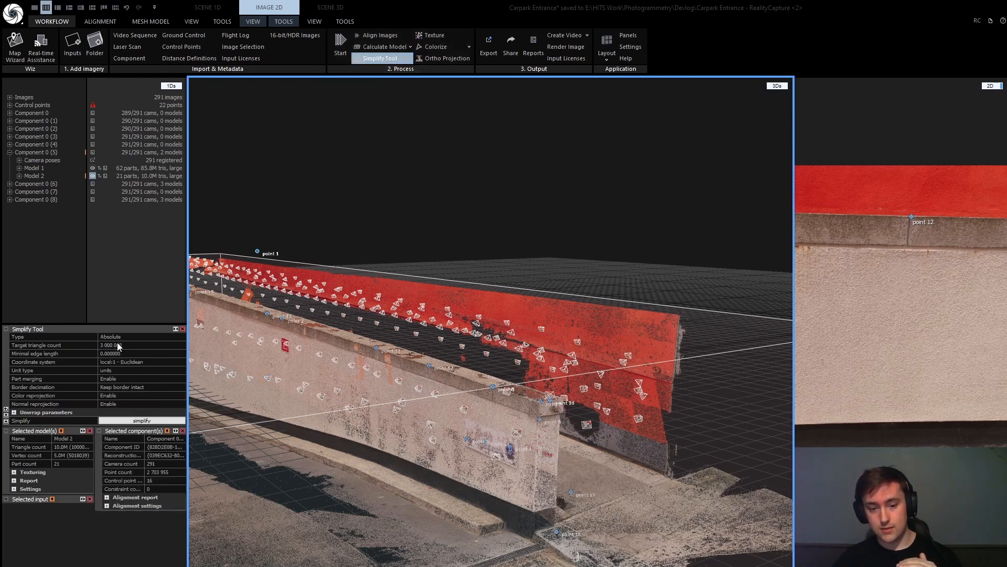
left_click(104, 346)
key("Return")
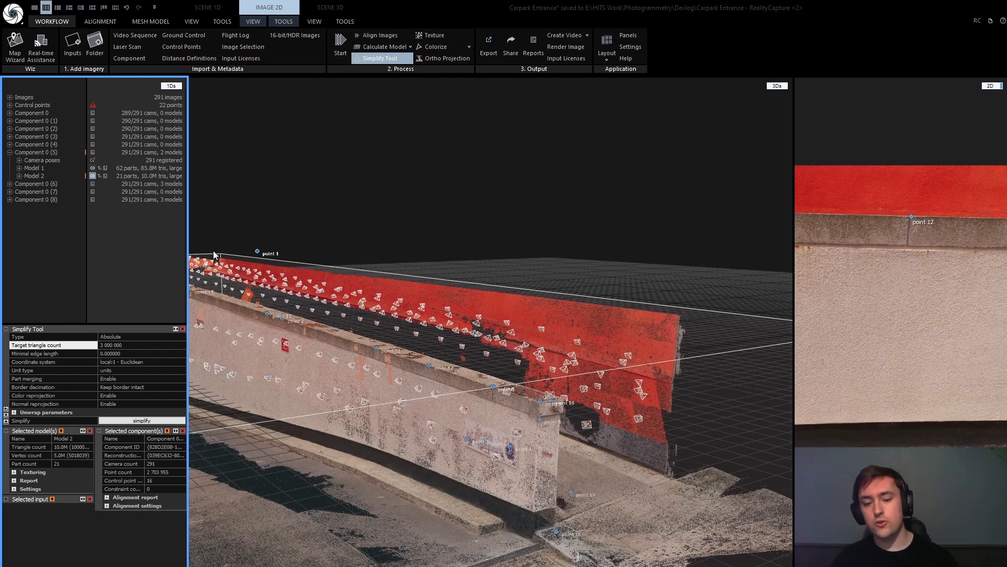
left_click(42, 176)
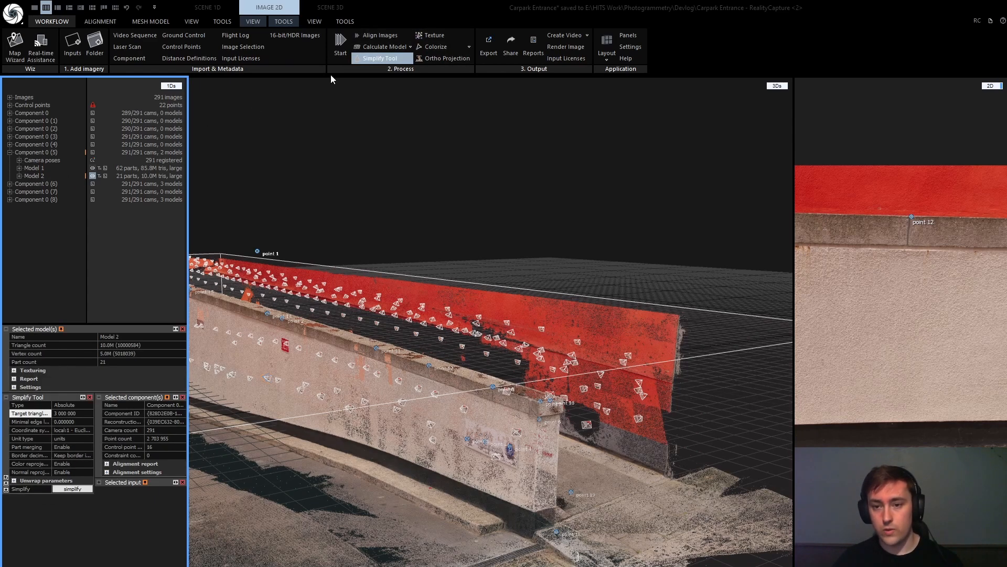
Switch the scene render mode to Sweet and look over the textured Model 2 from the wall's free end
left_click(314, 20)
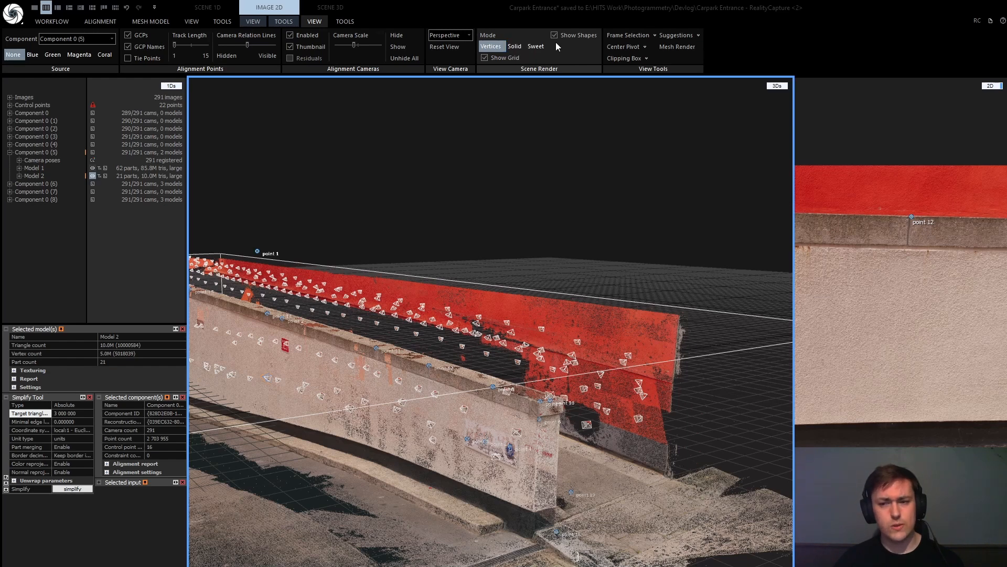
left_click(537, 46)
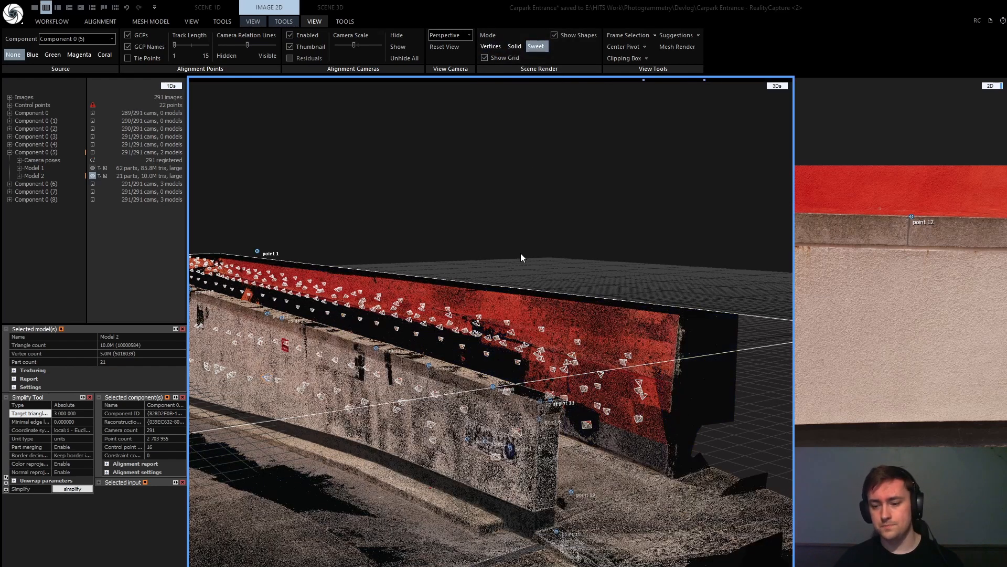
scroll(520, 253, "down", 3)
left_click_drag(516, 249, 510, 255)
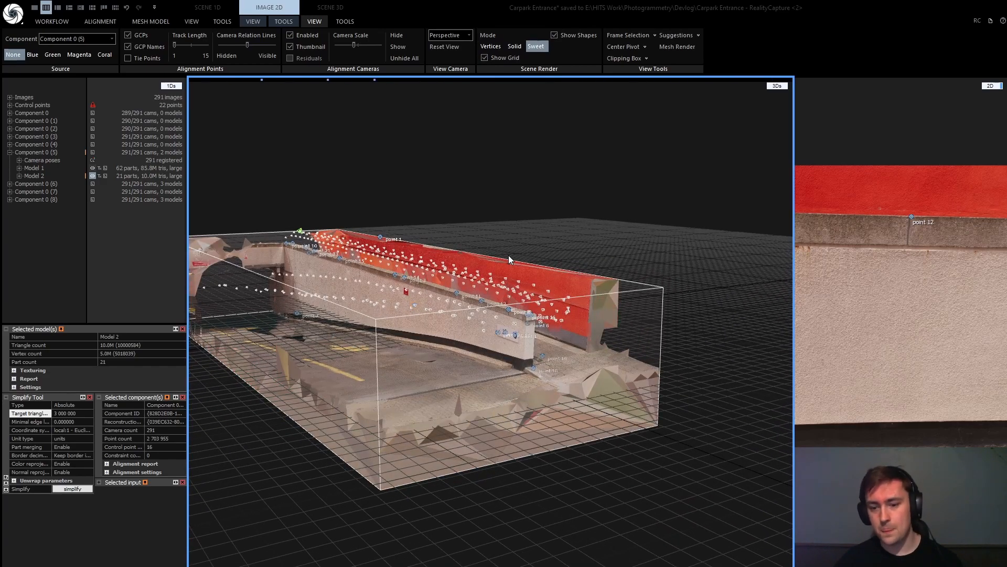
left_click_drag(524, 244, 474, 259)
scroll(576, 240, "up", 3)
scroll(577, 241, "down", 2)
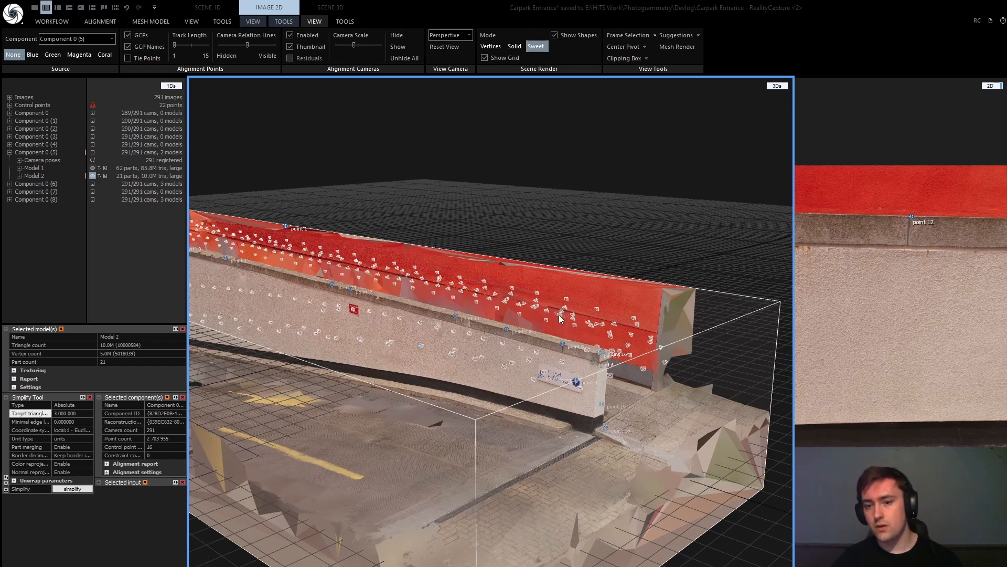
Hide the alignment cameras and examine the "Car Park Residents only" sign and its P symbol up close, along with the whole wall
left_click(300, 35)
scroll(555, 322, "up", 10)
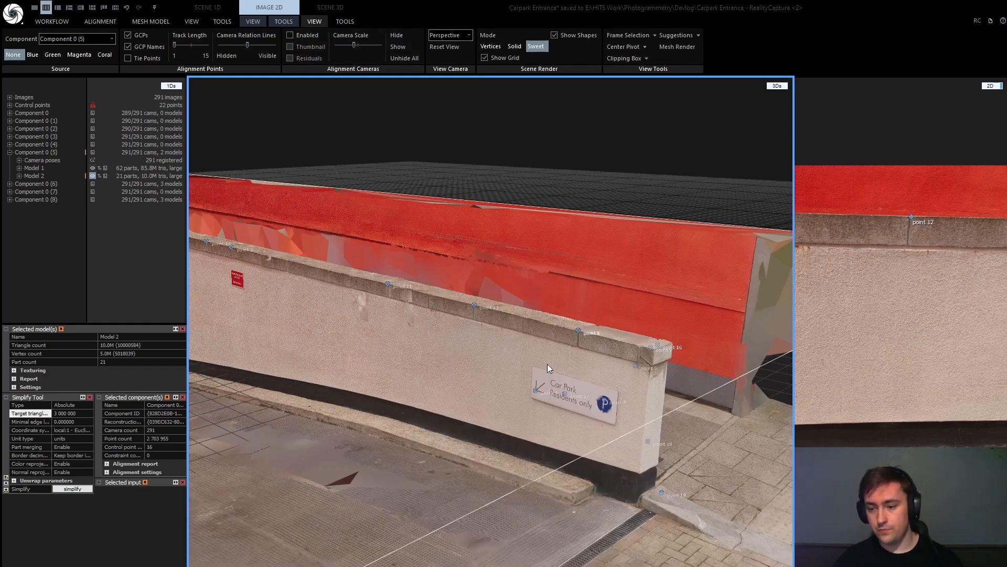
left_click_drag(637, 361, 477, 363)
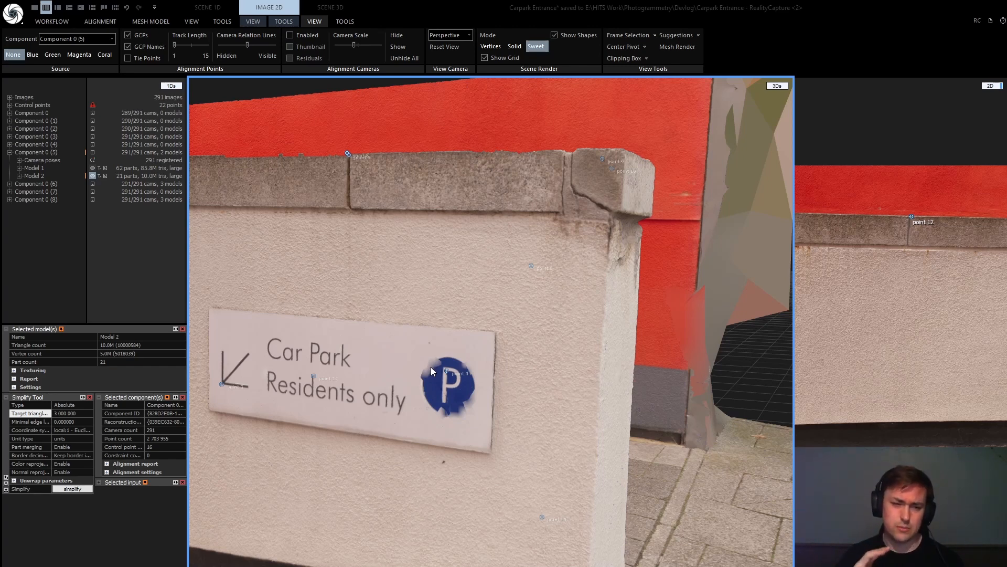
scroll(434, 373, "up", 3)
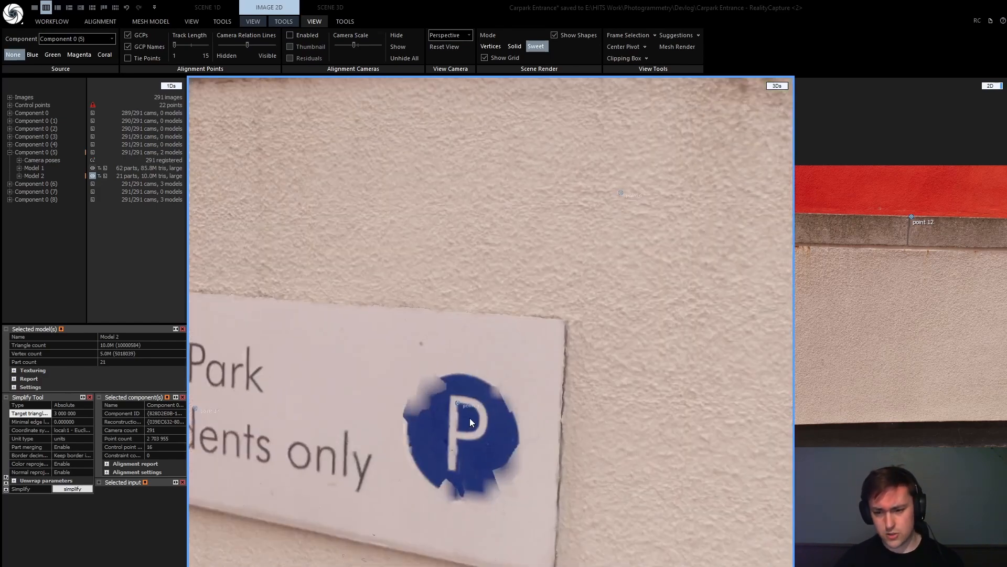
scroll(458, 406, "down", 5)
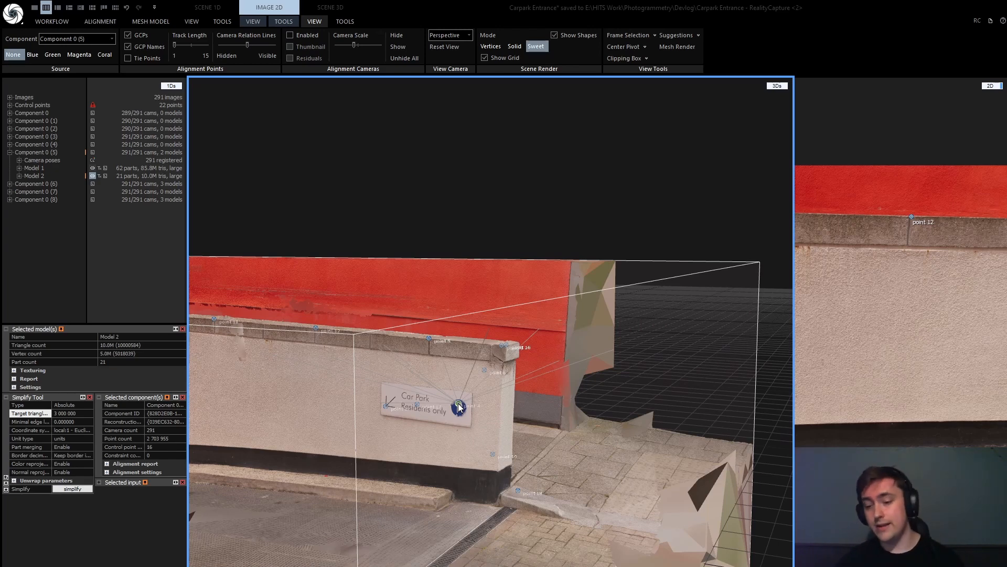
left_click_drag(546, 374, 564, 402)
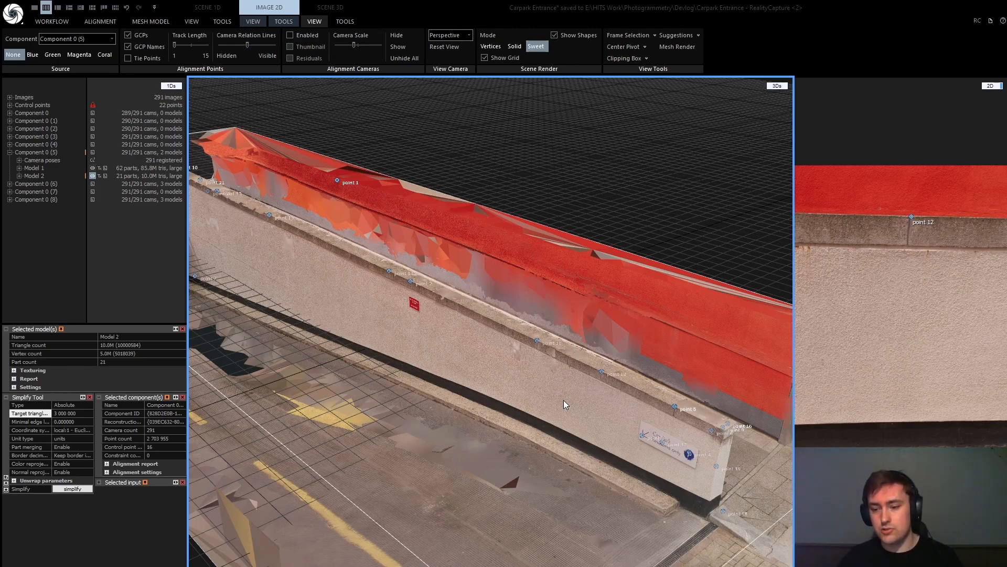
Examine the textured red wall behind the carpark wall up close, including its lower section and the walkway beside it
scroll(563, 400, "up", 4)
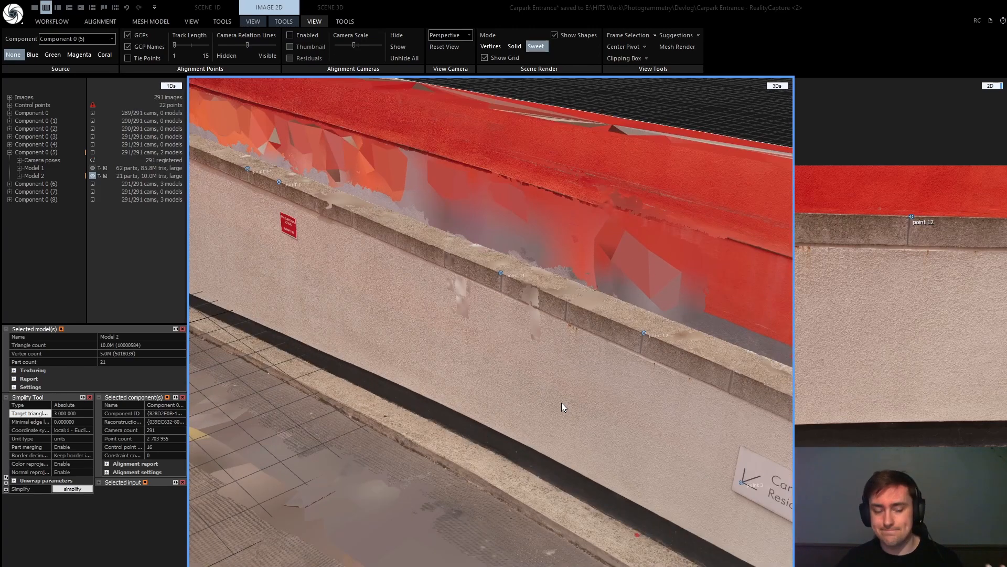
left_click_drag(616, 370, 442, 385)
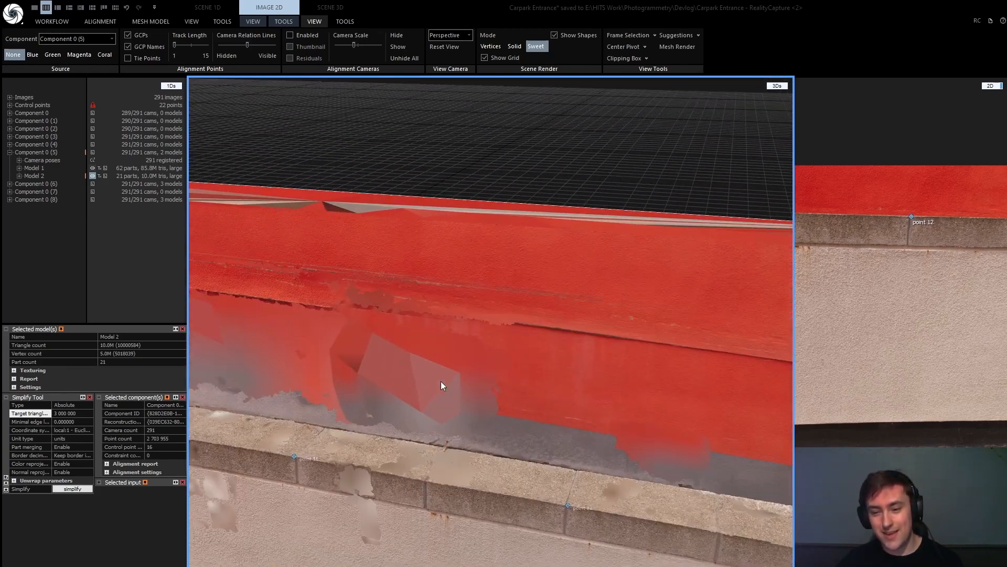
left_click_drag(366, 267, 490, 255)
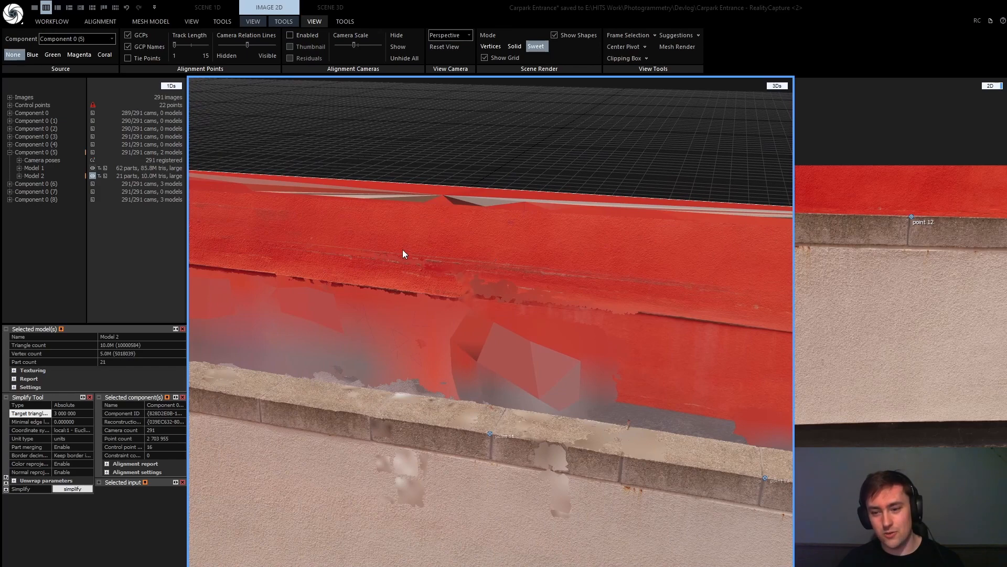
left_click_drag(403, 254, 428, 402)
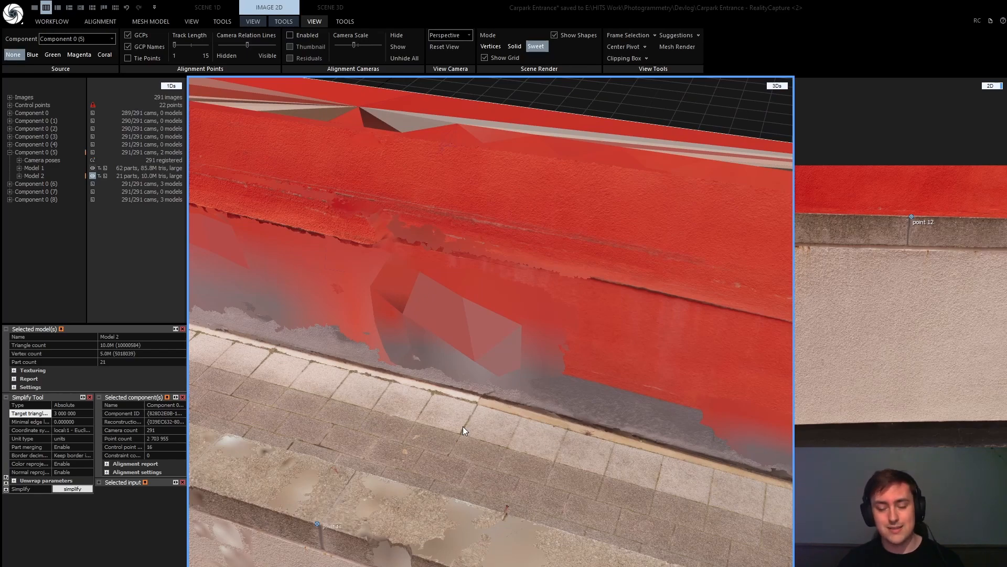
scroll(480, 388, "down", 5)
left_click_drag(419, 379, 380, 238)
scroll(407, 244, "down", 2)
scroll(407, 244, "up", 3)
Inspect the walkway between the two walls from the free end, along with the length of the red wall
right_click_drag(407, 244, 522, 415)
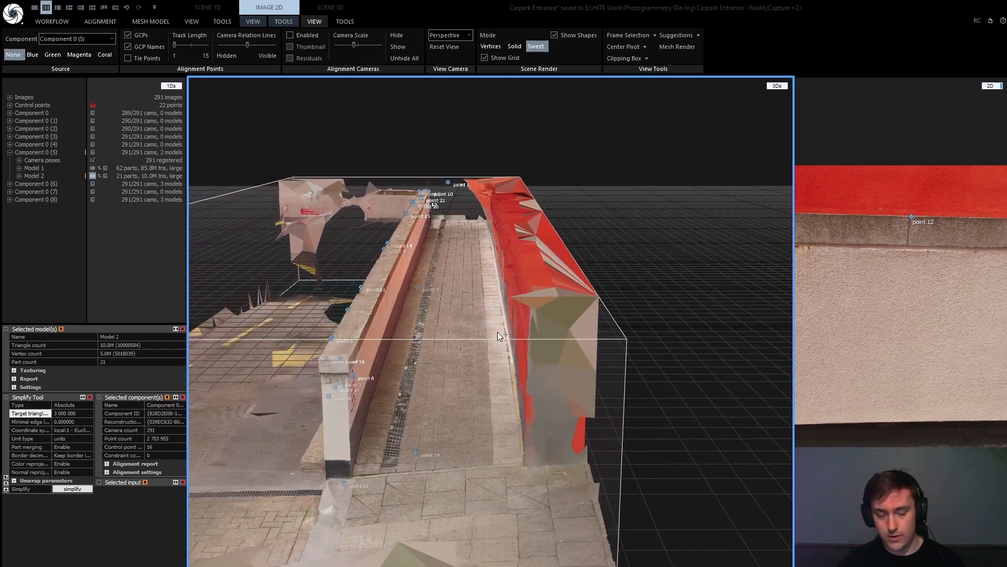
right_click_drag(498, 332, 540, 355)
scroll(540, 355, "up", 1)
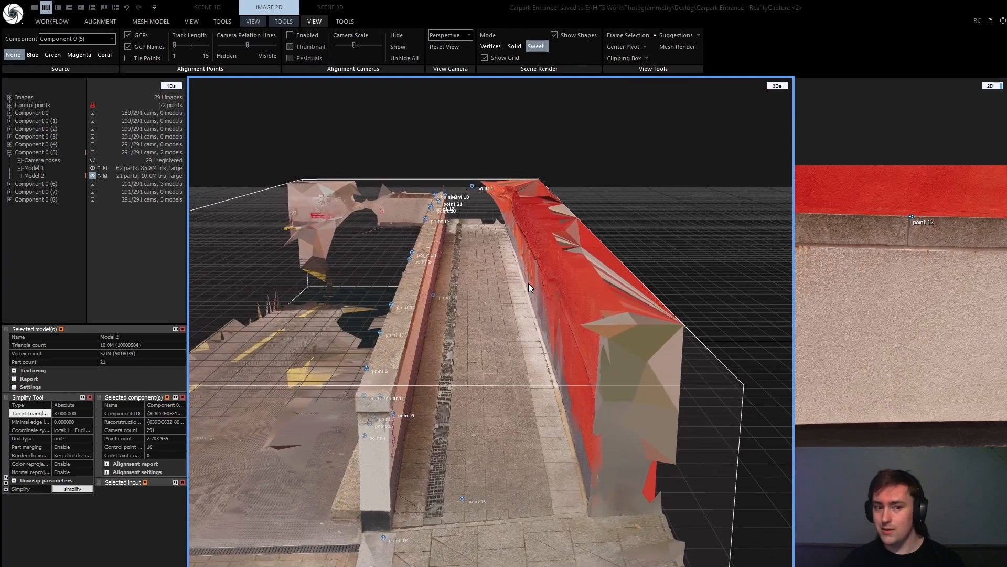
left_click_drag(528, 282, 584, 288)
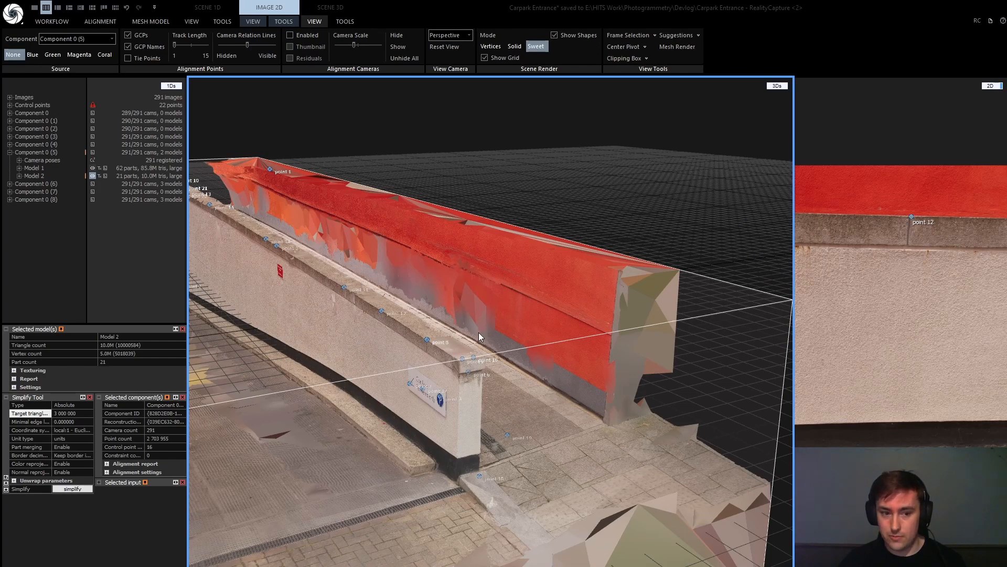
scroll(472, 314, "up", 3)
right_click_drag(472, 314, 489, 388)
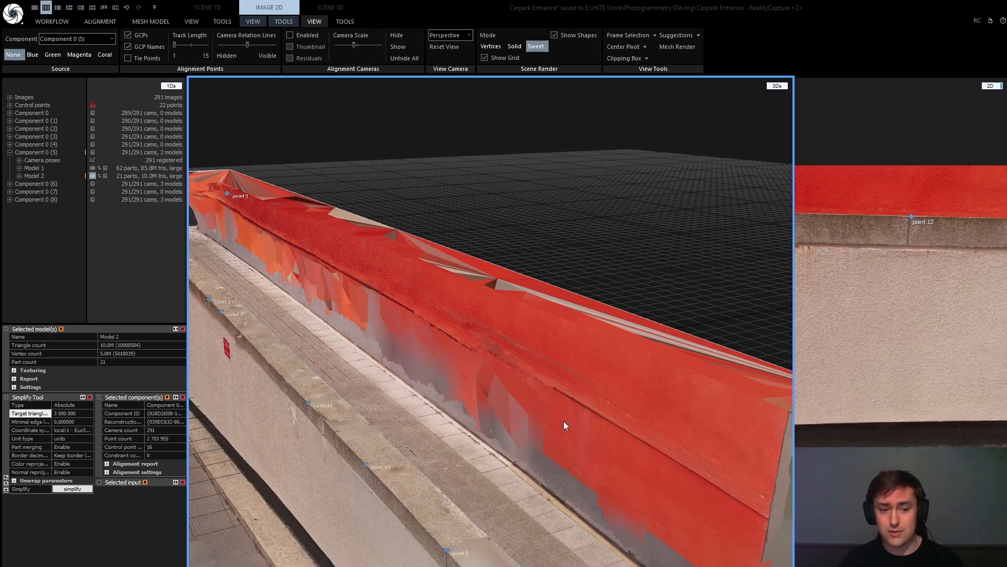
scroll(565, 424, "down", 3)
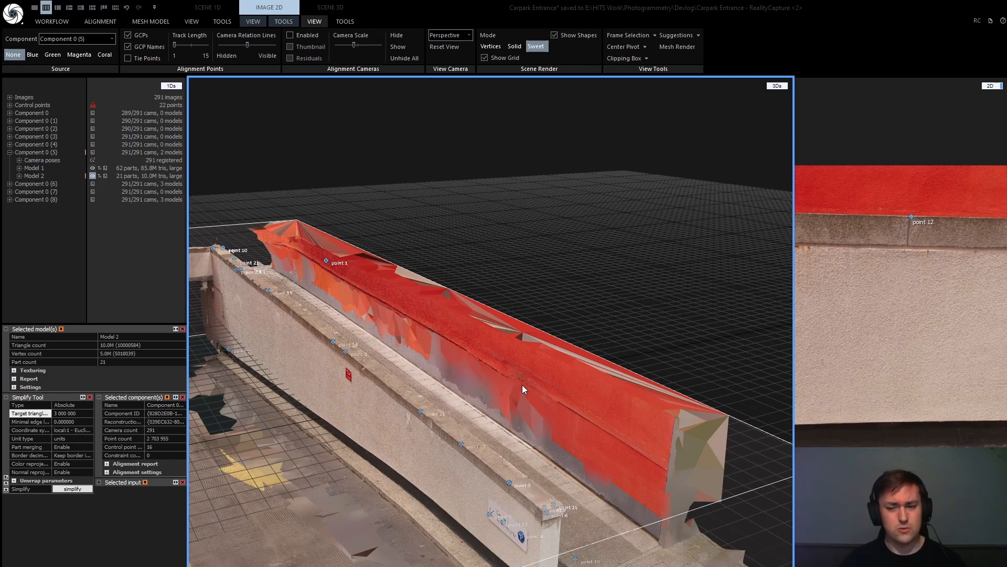
left_click_drag(518, 378, 528, 370)
Examine the road surface around the yellow markings and the far end of the entrance in Model 2
left_click_drag(586, 391, 474, 318)
scroll(448, 369, "up", 3)
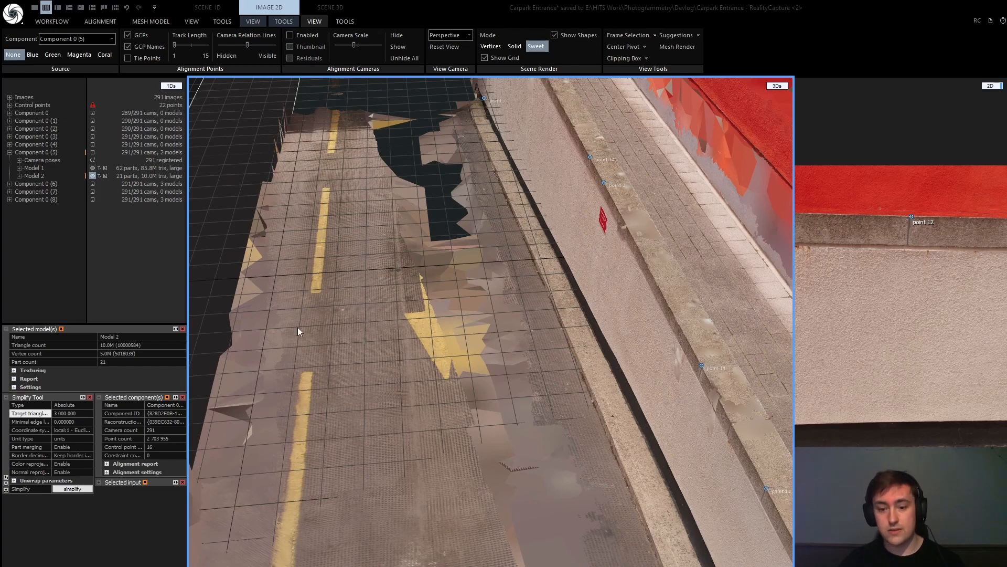
left_click_drag(477, 374, 374, 171)
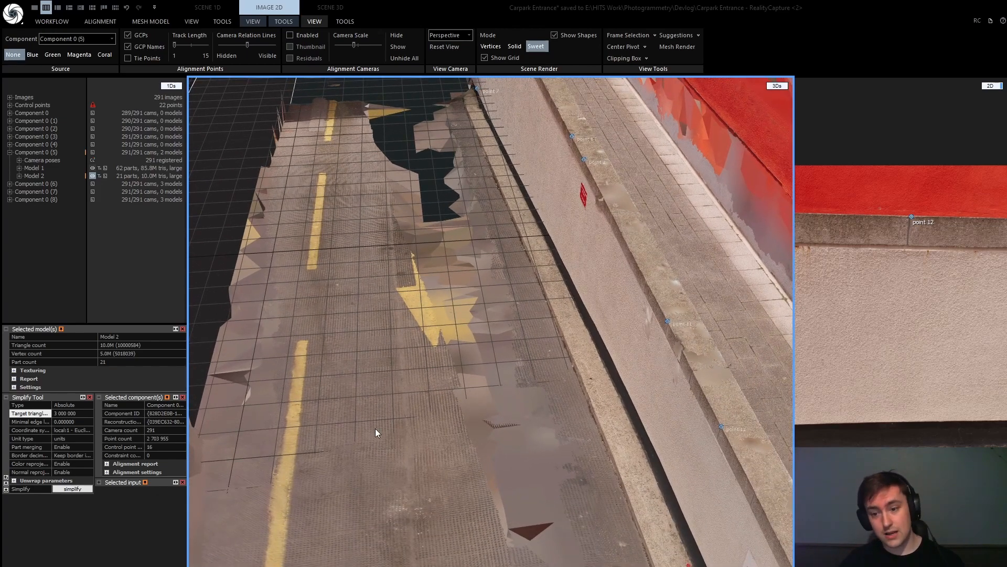
left_click_drag(505, 235, 561, 214)
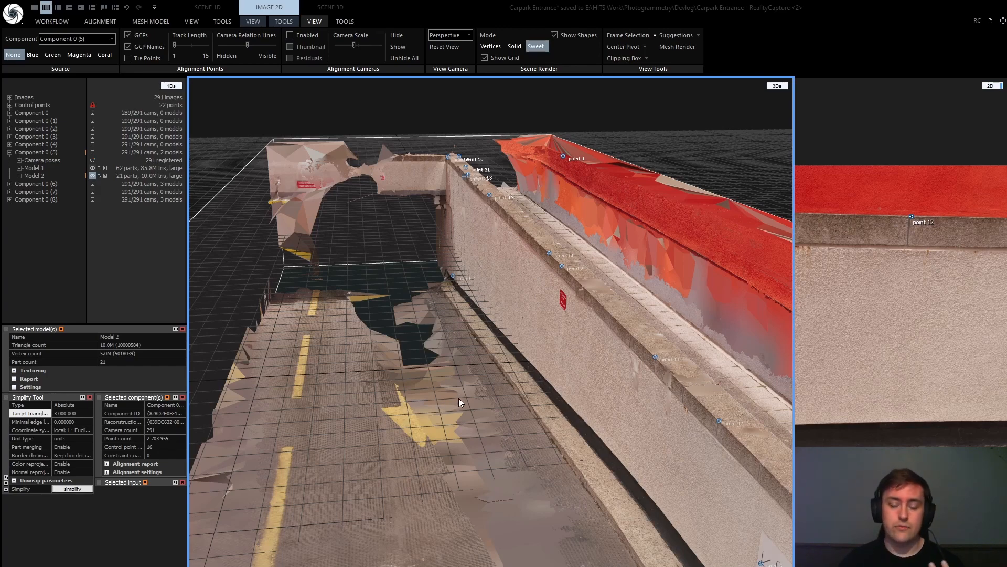
scroll(455, 401, "down", 3)
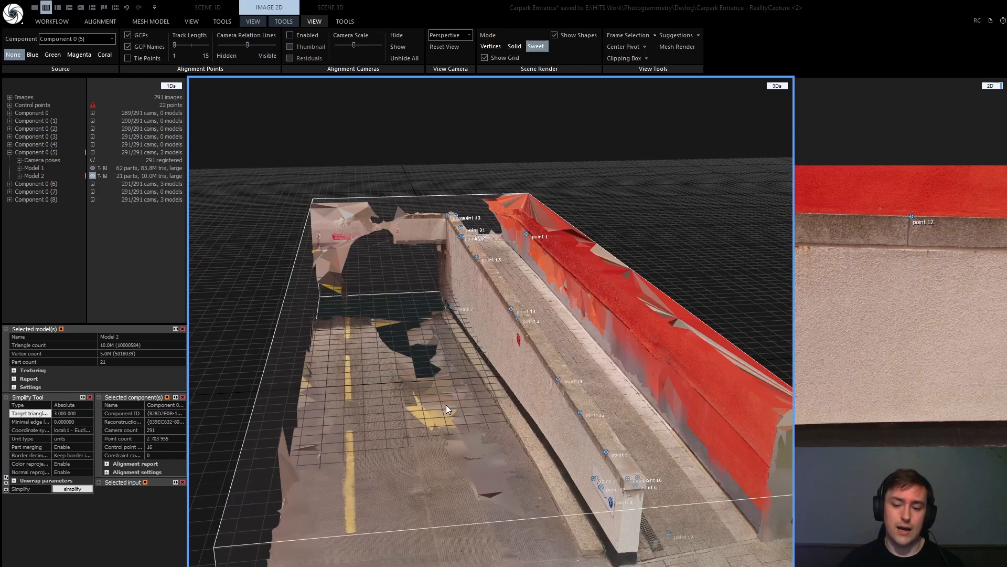
scroll(446, 405, "up", 3)
left_click_drag(450, 382, 492, 345)
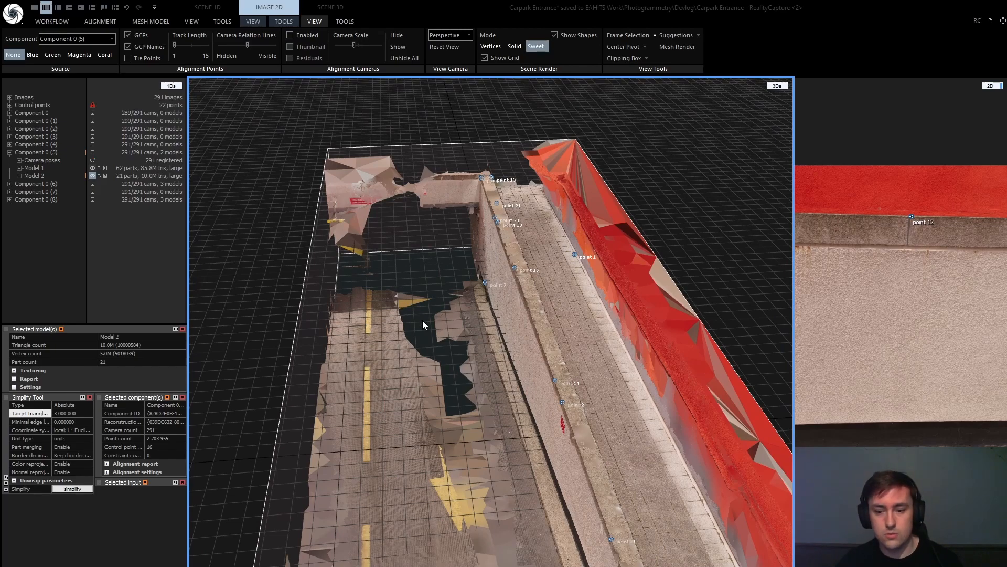
left_click_drag(423, 320, 551, 367)
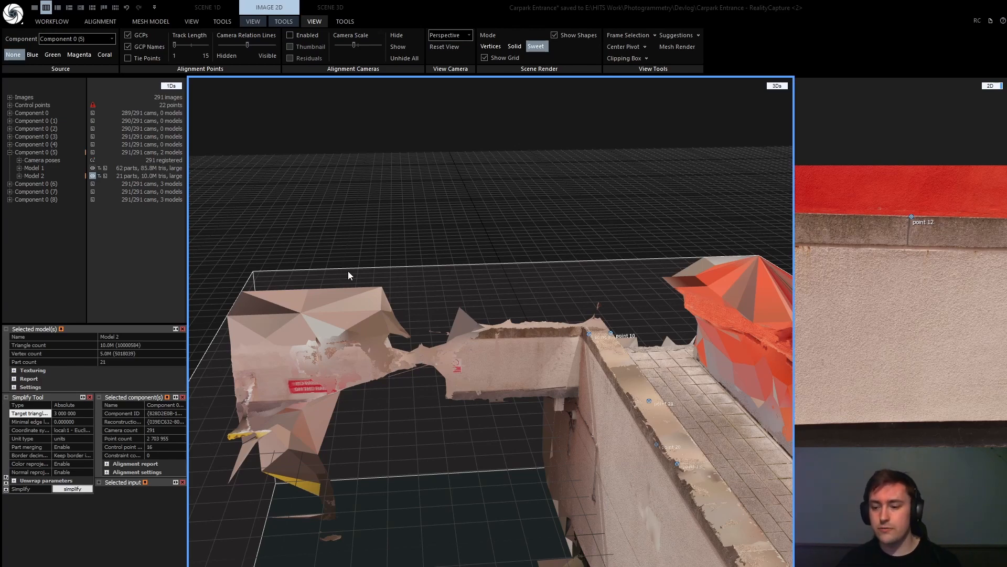
Look over the whole front wall of Model 2, from the far corner to the "Car Park Residents only" sign
scroll(551, 351, "down", 3)
mouse_move(584, 378)
left_mouse_down()
mouse_move(505, 376)
mouse_move(639, 398)
mouse_move(549, 401)
mouse_move(577, 344)
mouse_move(552, 277)
mouse_move(575, 391)
mouse_move(572, 376)
mouse_move(586, 369)
left_mouse_up()
scroll(639, 398, "down", 1)
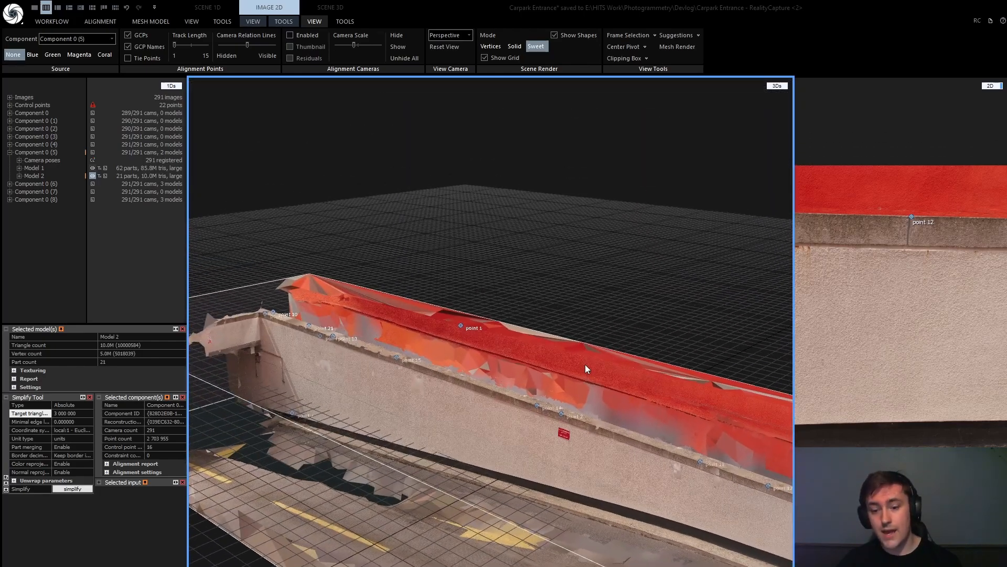
left_click_drag(562, 445, 450, 382)
scroll(449, 381, "up", 2)
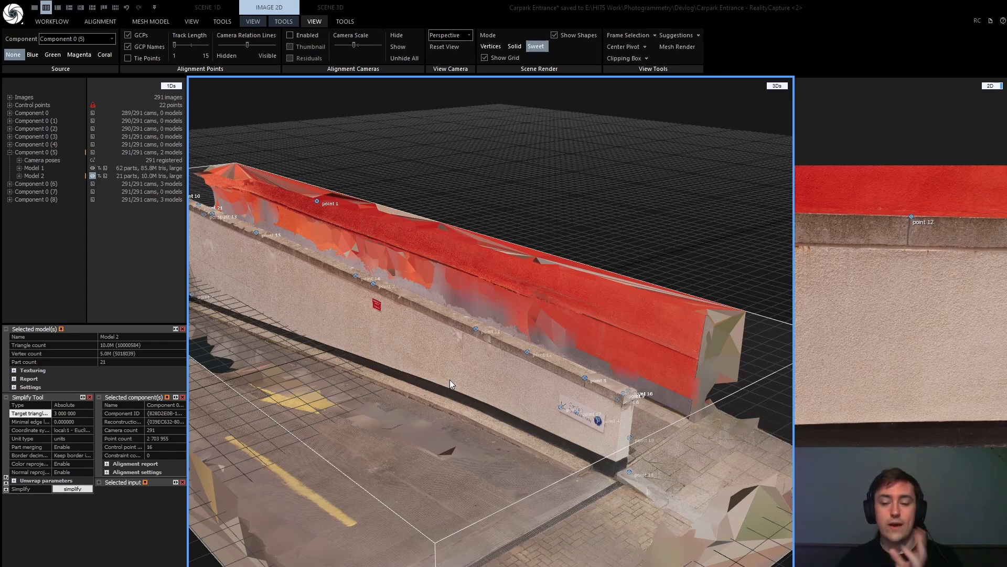
left_click_drag(453, 373, 487, 371)
scroll(550, 395, "up", 2)
left_click_drag(610, 429, 461, 372)
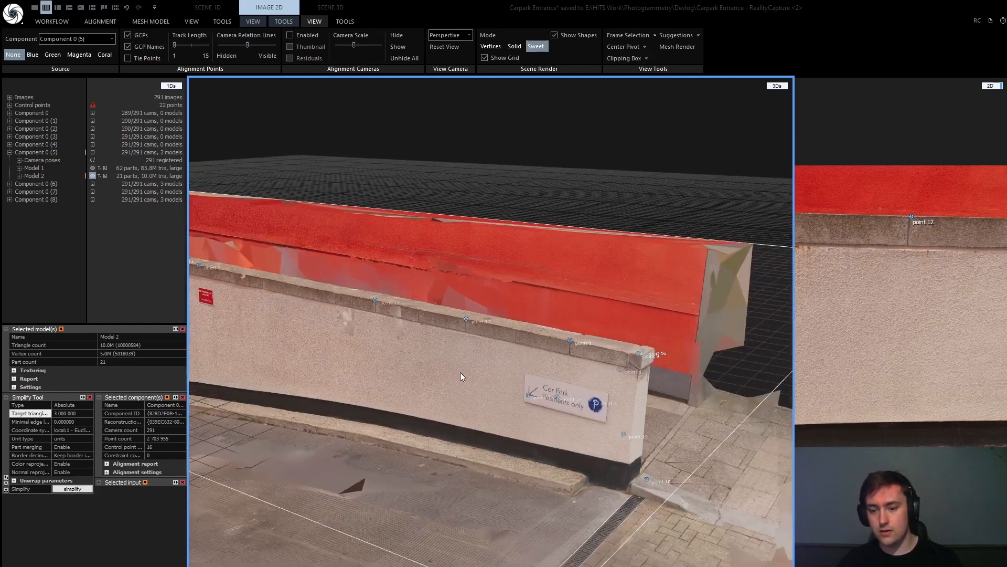
scroll(349, 336, "down", 1)
right_click_drag(351, 348, 635, 396)
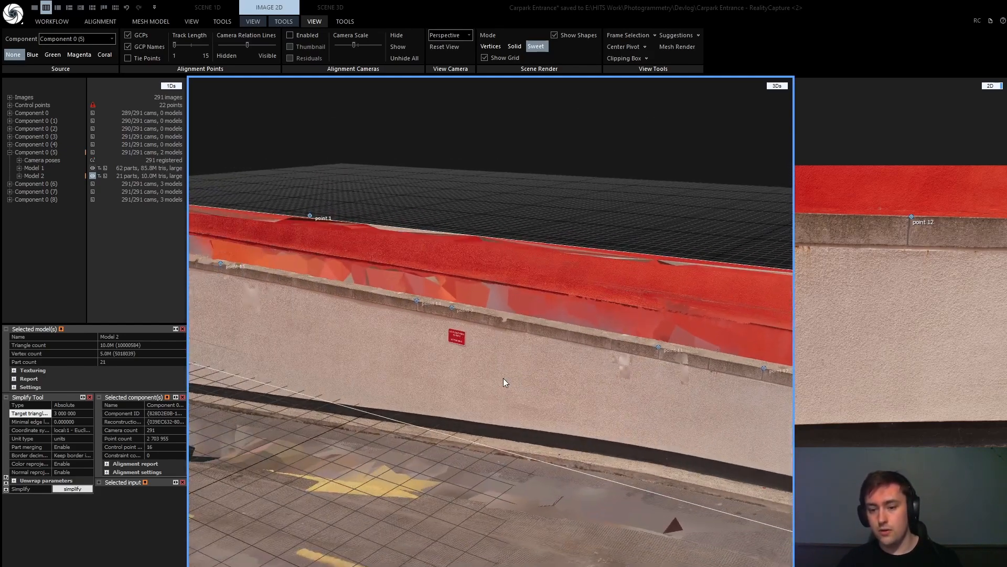
Inspect the smooth patches in the wall's plaster below the coping, between the small red sign and the far corner
right_click_drag(502, 377, 714, 428)
scroll(368, 352, "up", 2)
right_click_drag(368, 351, 508, 380)
scroll(508, 380, "up", 5)
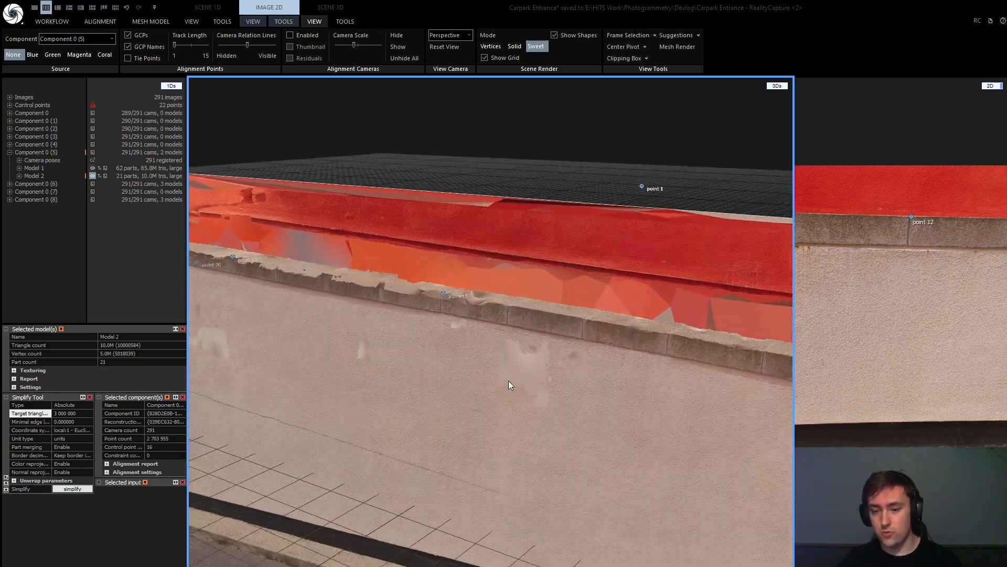
scroll(521, 376, "down", 2)
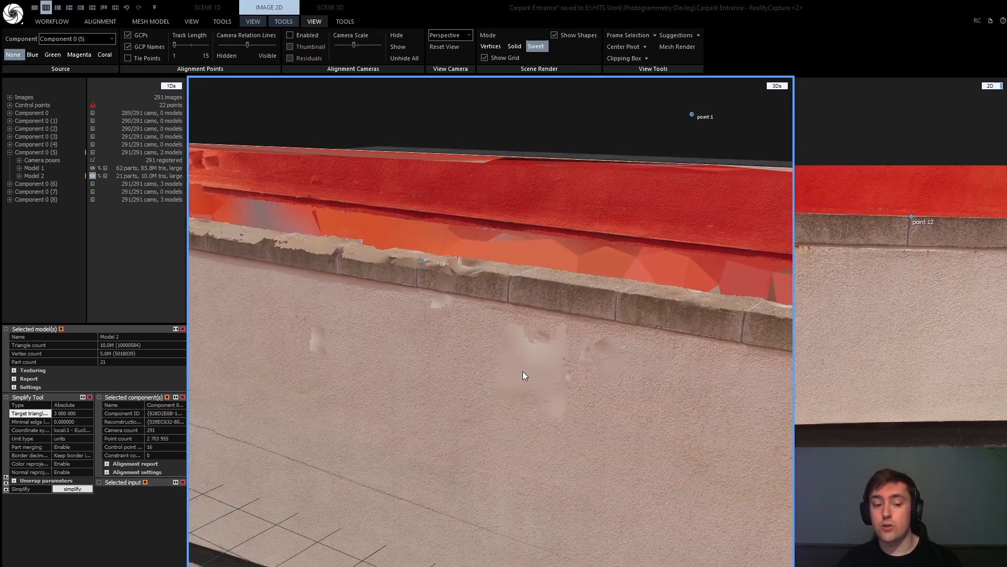
scroll(523, 373, "down", 2)
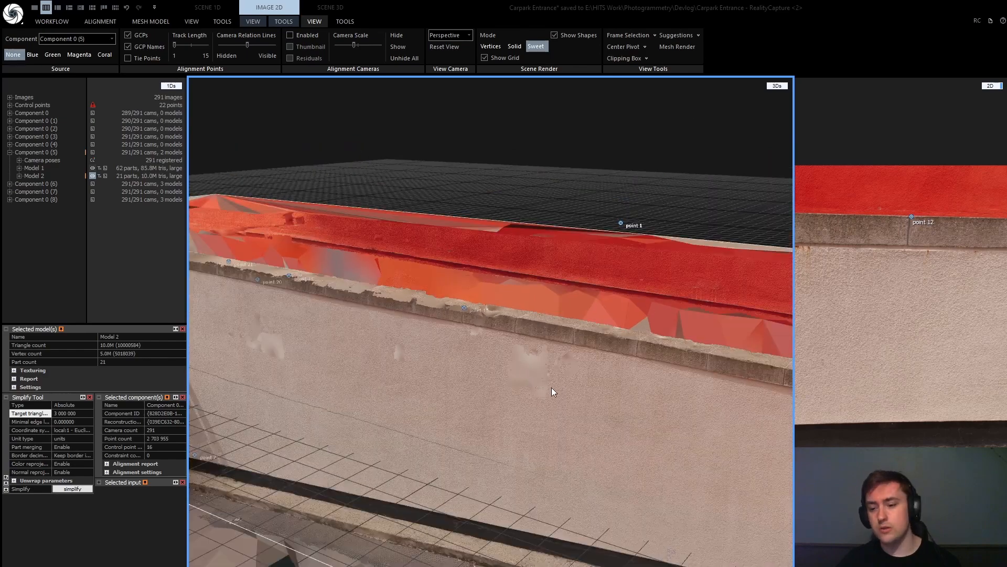
scroll(552, 395, "up", 4)
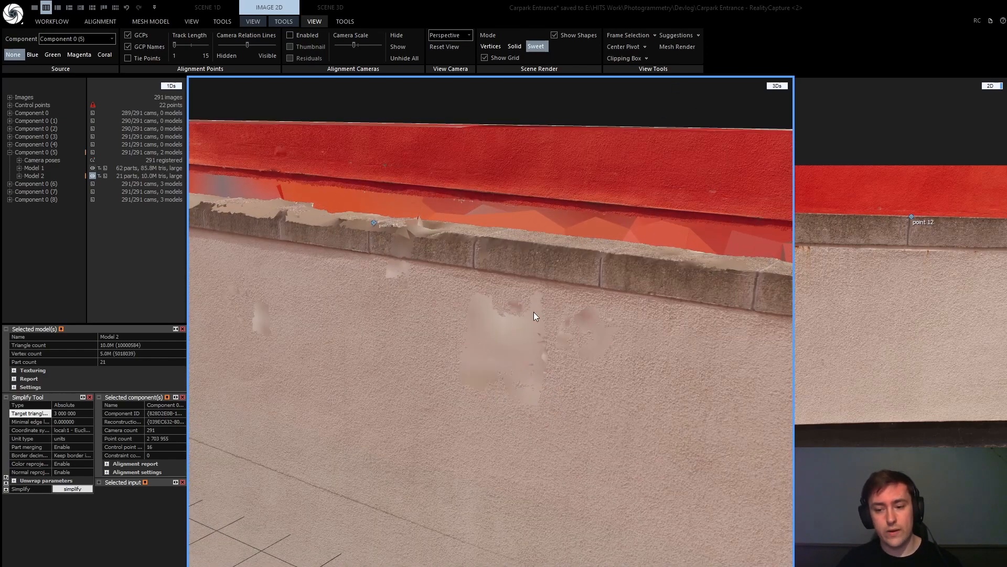
scroll(488, 357, "down", 2)
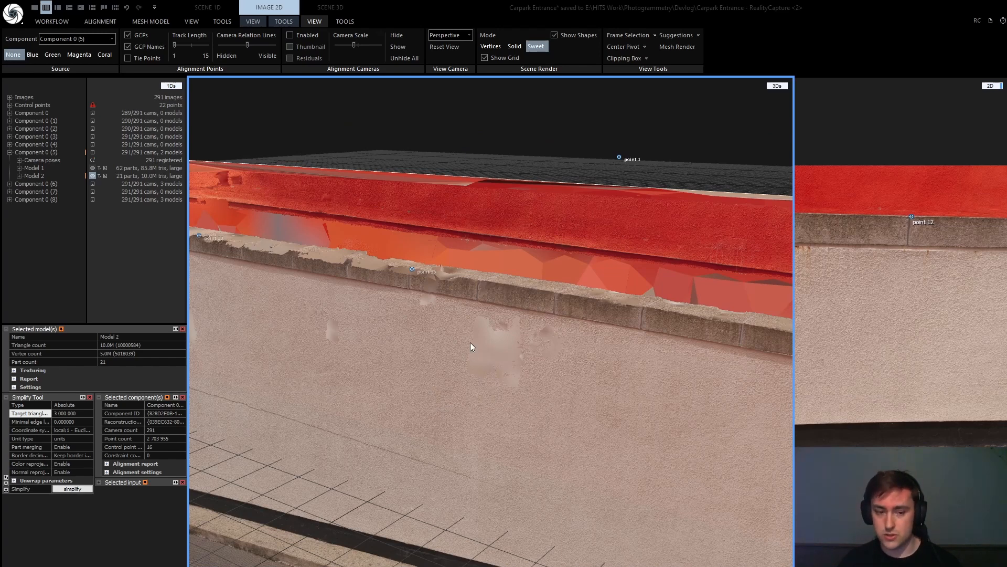
scroll(492, 338, "down", 2)
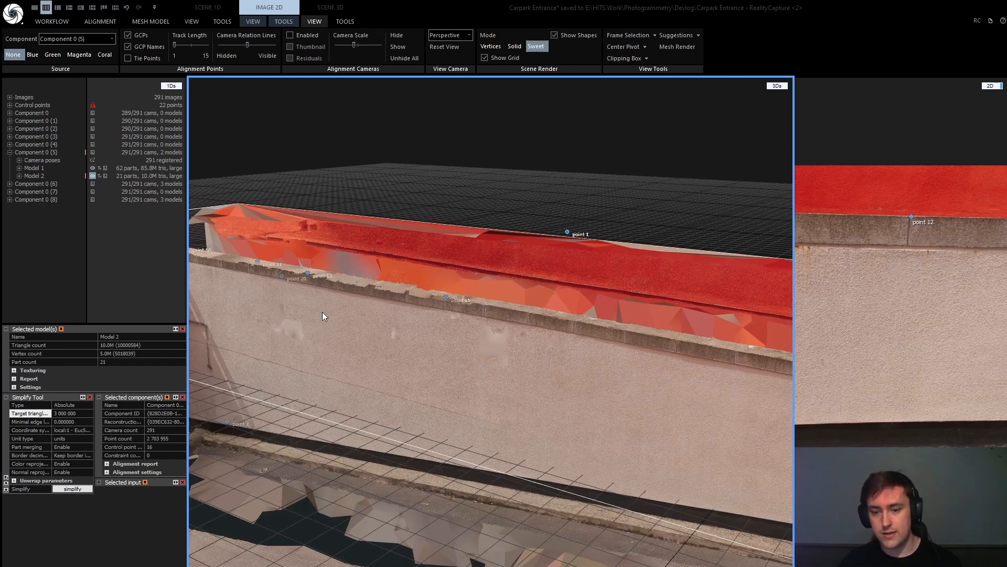
scroll(346, 315, "up", 2)
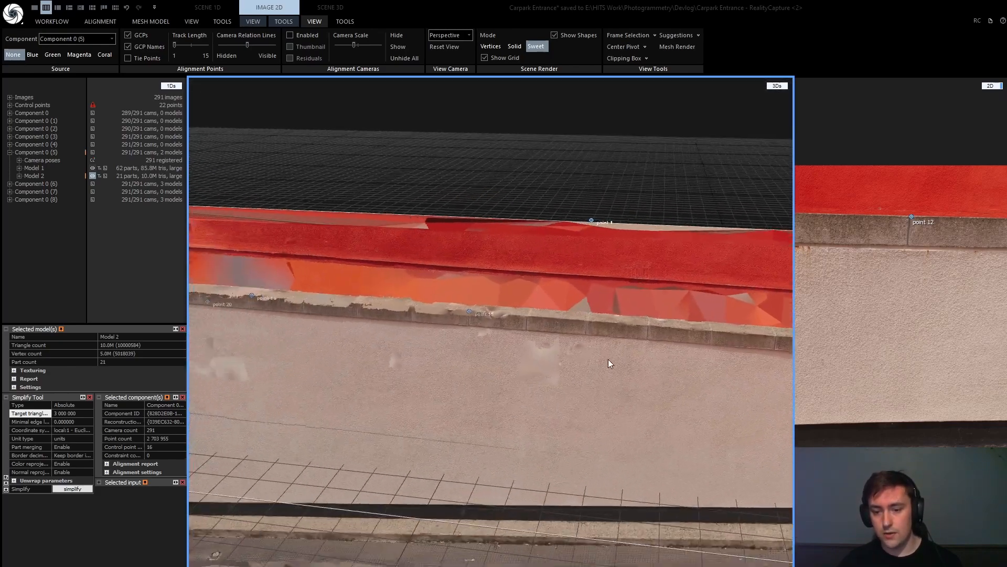
left_click_drag(608, 363, 695, 334)
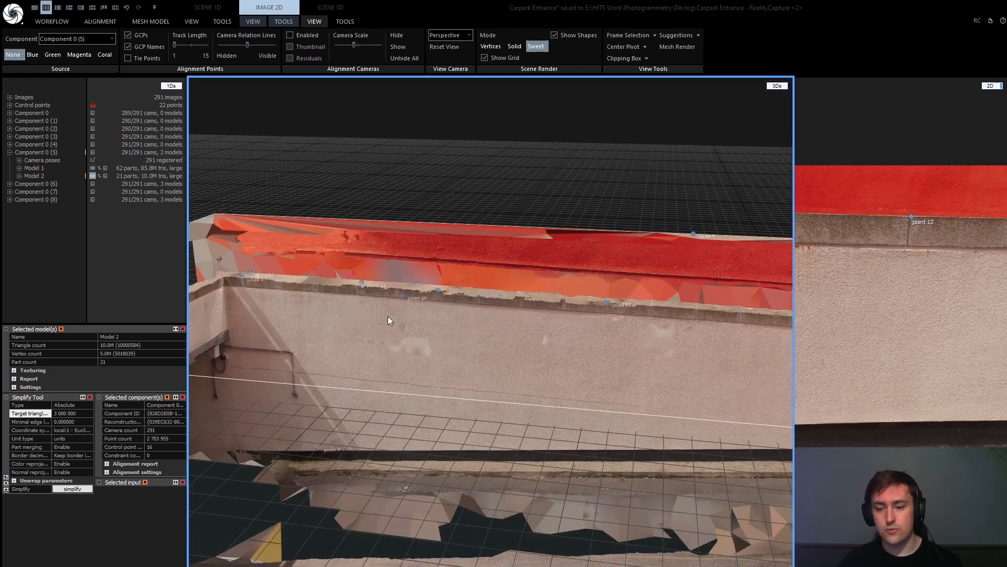
Compare the plaster texture around point 12 in the source photo with the patches below point 20 on Model 2
scroll(894, 307, "up", 3)
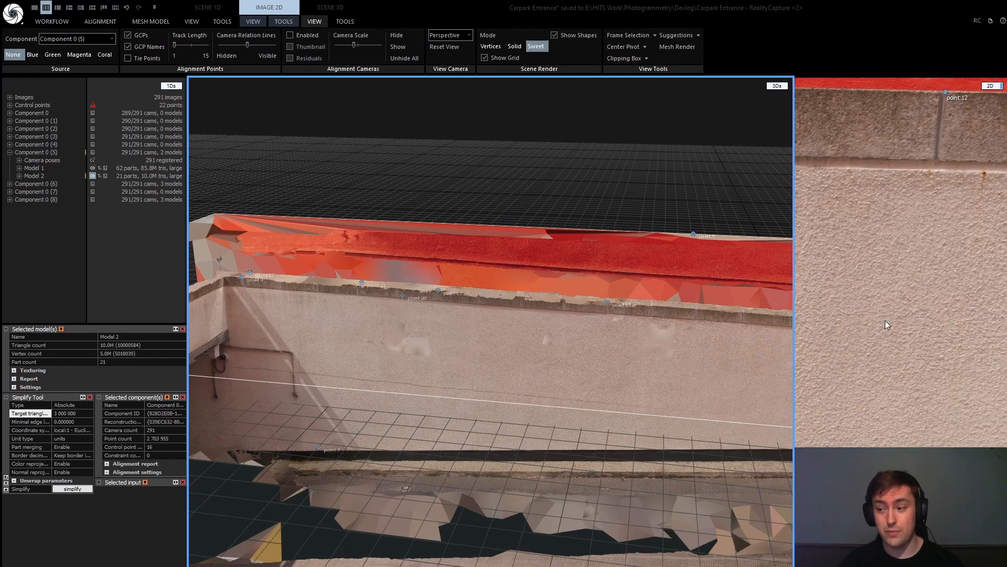
scroll(885, 321, "down", 2)
scroll(466, 319, "up", 2)
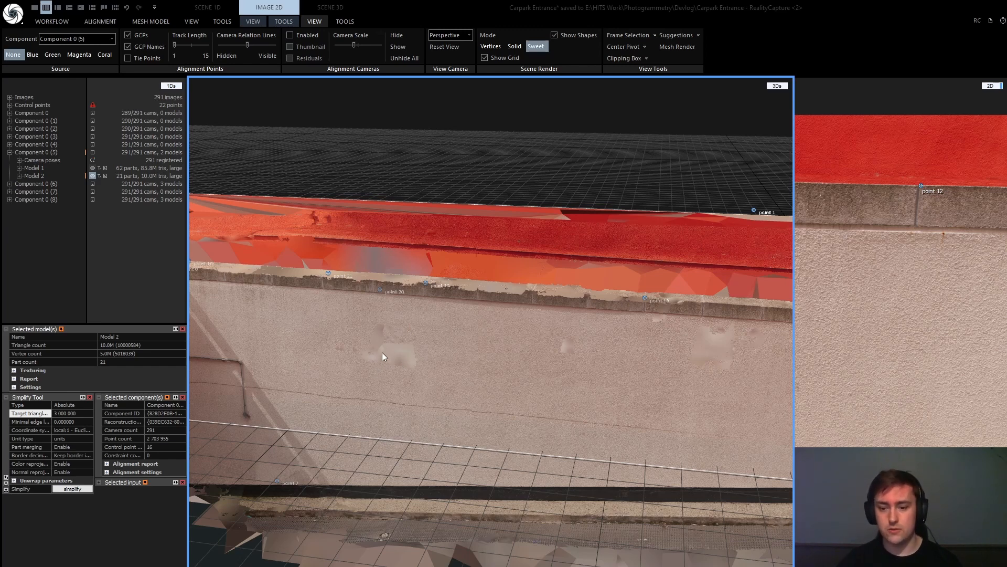
scroll(374, 298, "up", 3)
left_click(379, 286)
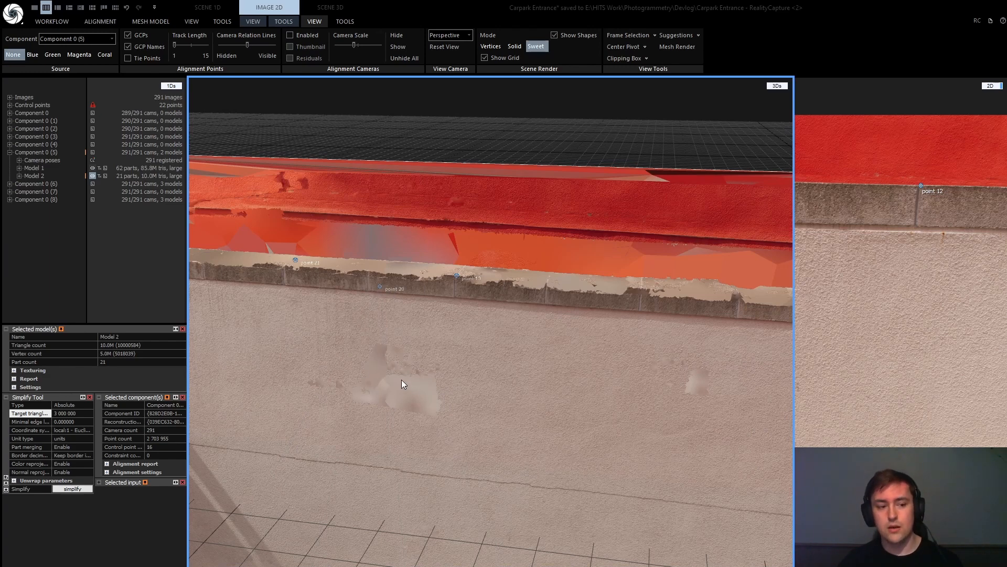
scroll(864, 336, "up", 5)
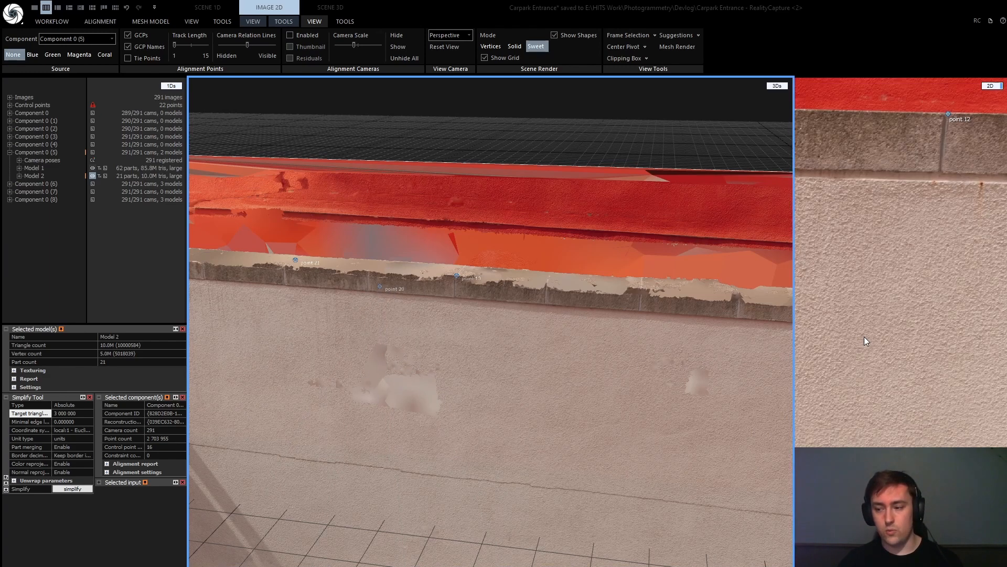
Show the whole source photo in the 2D view and widen that view
scroll(872, 326, "down", 8)
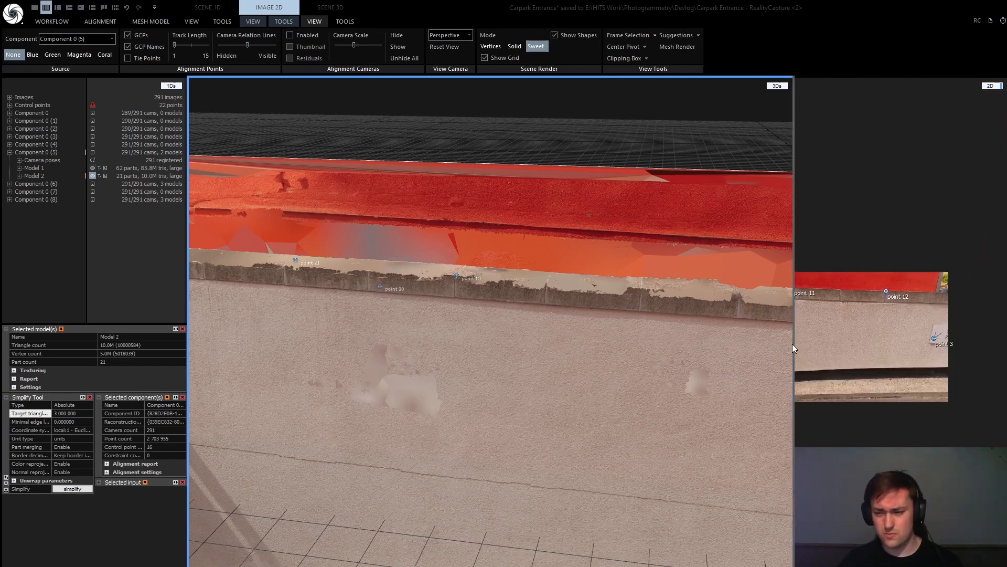
left_click_drag(794, 344, 703, 344)
scroll(816, 339, "up", 1)
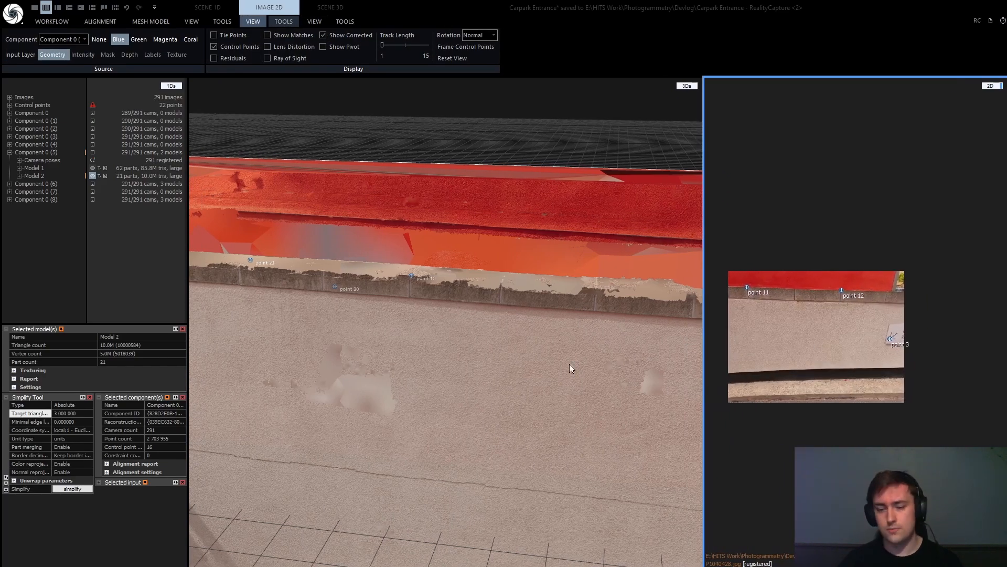
Collapse Component 0 (5), then select and expand Component 0 (8) to display its model of the wall
mouse_move(568, 363)
left_mouse_down()
mouse_move(505, 358)
mouse_move(531, 370)
mouse_move(425, 352)
mouse_move(556, 367)
left_mouse_up()
left_click(10, 152)
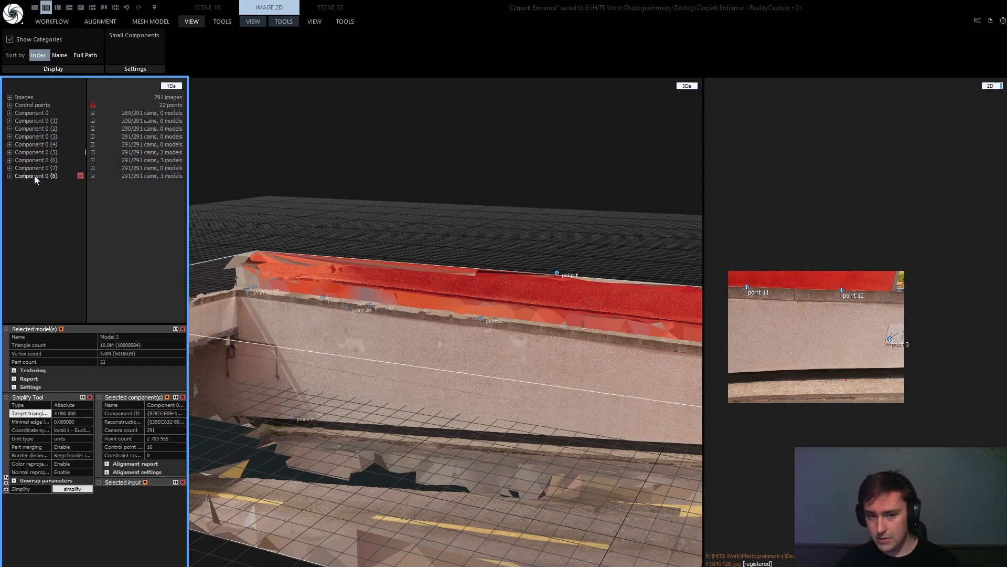
left_click(33, 175)
left_click(9, 176)
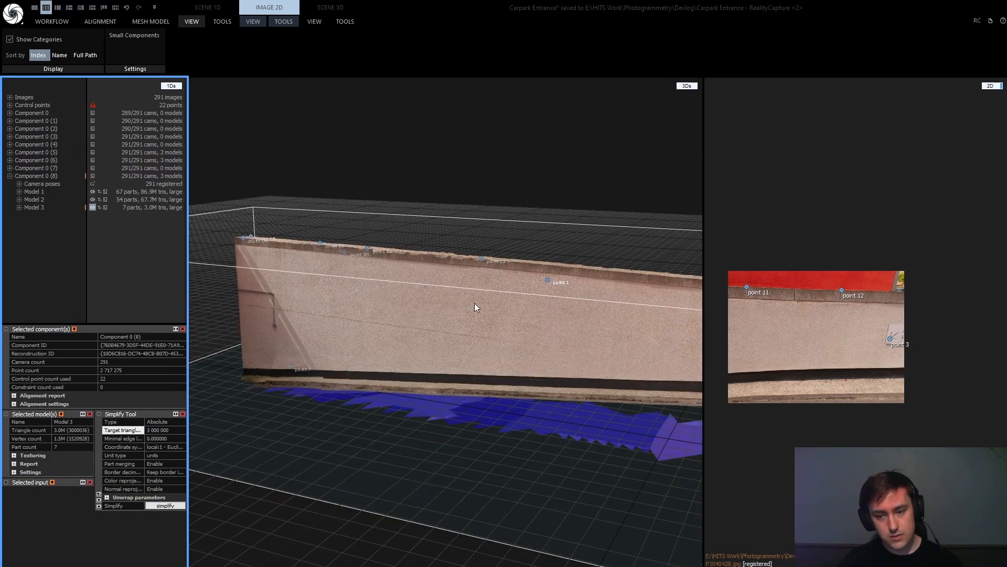
Widen the 3D view and look over the whole of Model 3 inside its reconstruction region
left_click_drag(703, 241, 899, 245)
left_click_drag(771, 254, 477, 258)
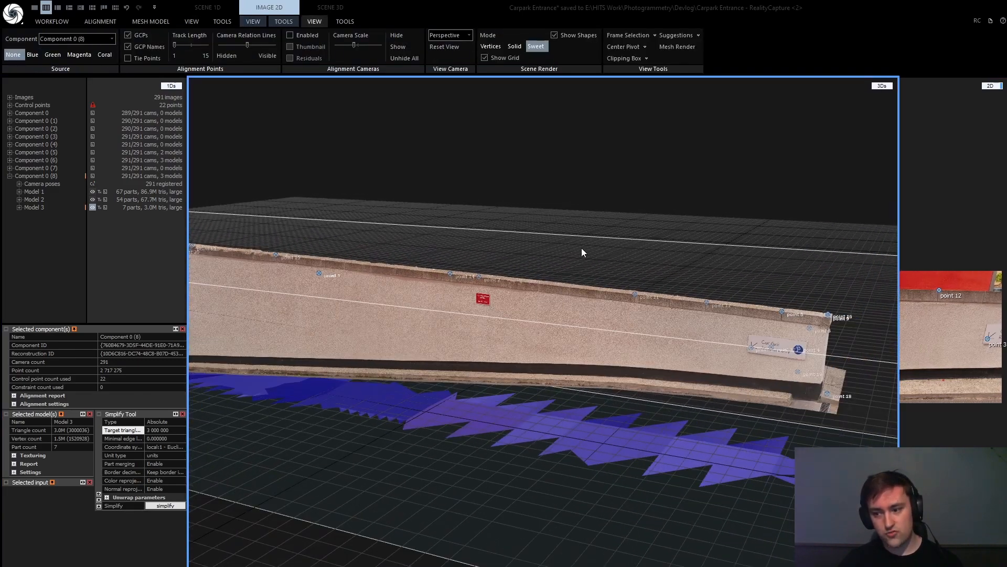
left_click_drag(582, 248, 671, 256)
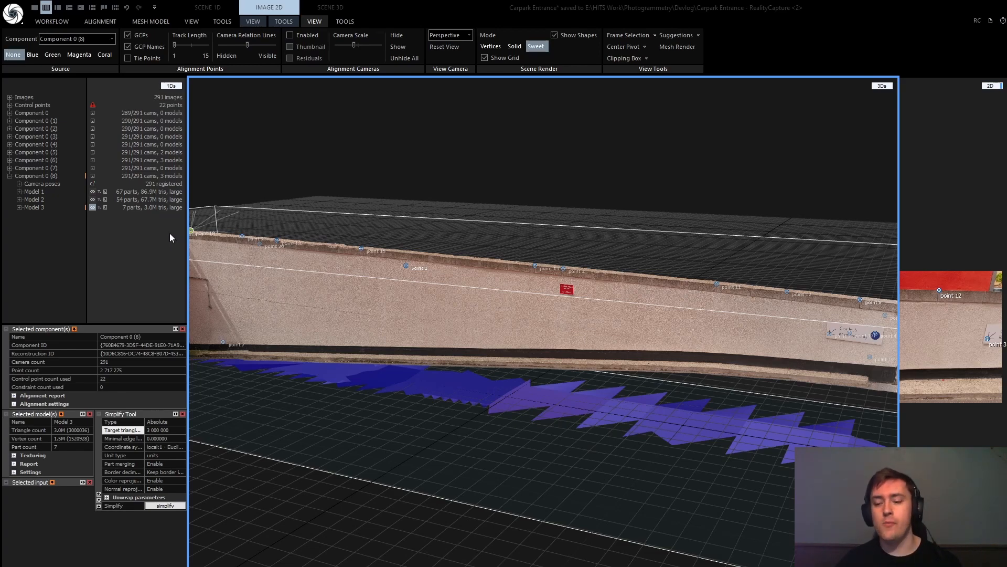
scroll(472, 301, "down", 5)
scroll(498, 316, "down", 3)
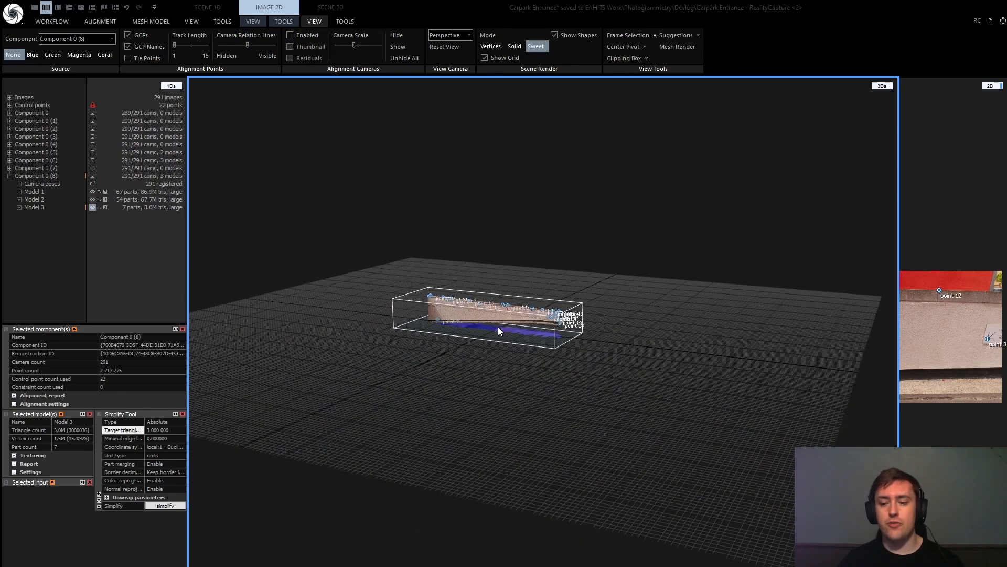
left_click_drag(489, 330, 455, 328)
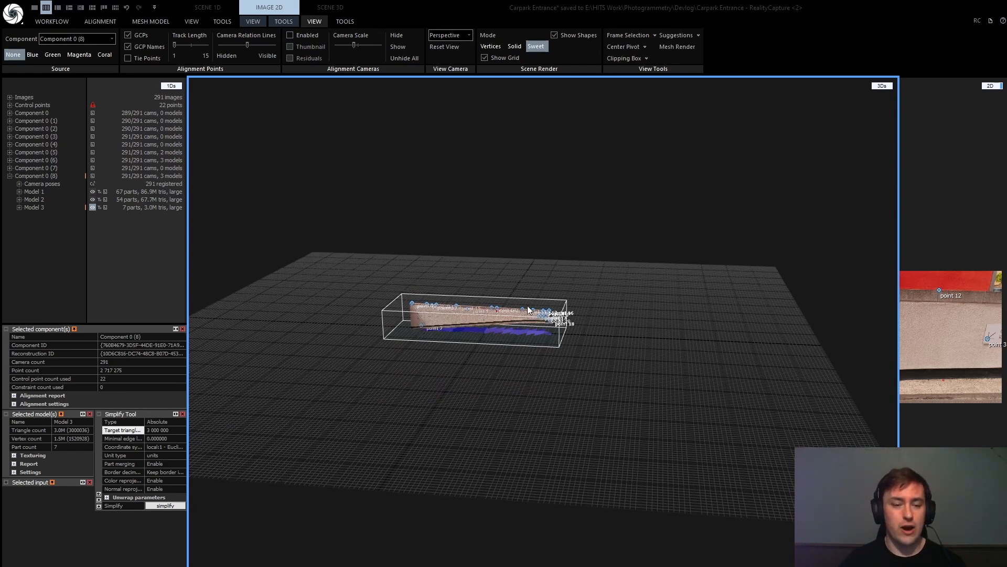
Inspect Model 3's plaster texture close up, below the coping and beside the red no-parking sign
scroll(495, 325, "up", 3)
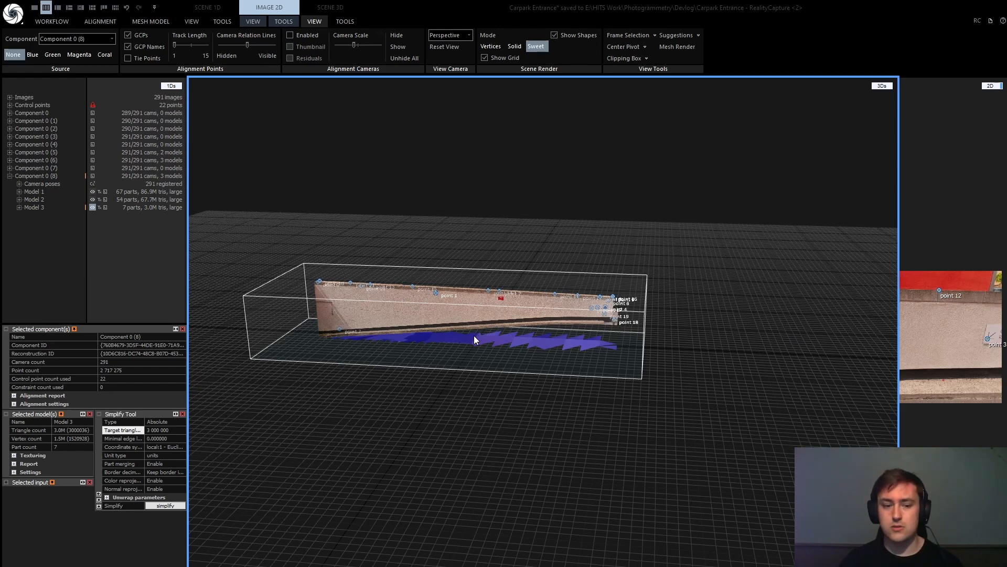
scroll(474, 319, "up", 6)
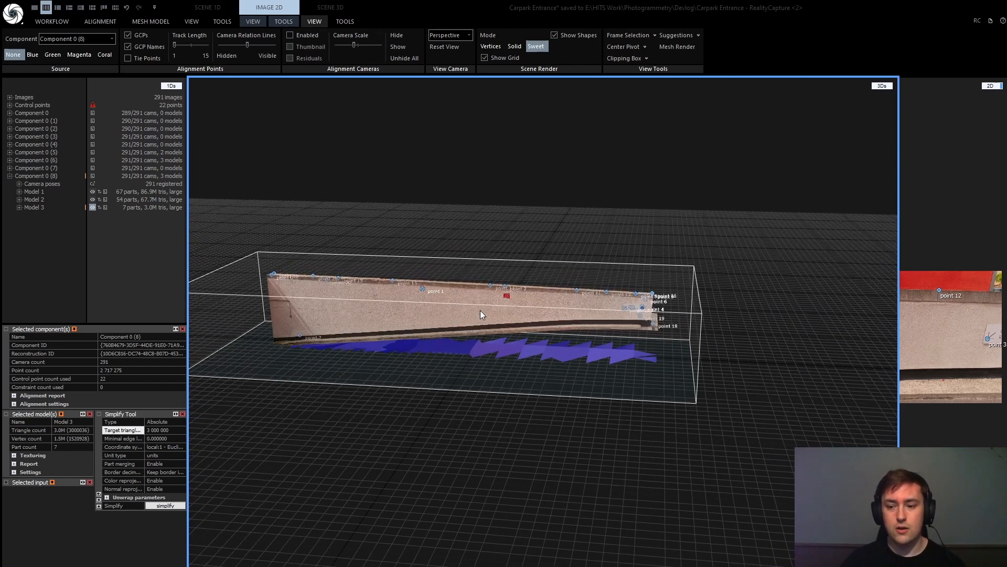
scroll(481, 307, "up", 4)
scroll(488, 294, "down", 4)
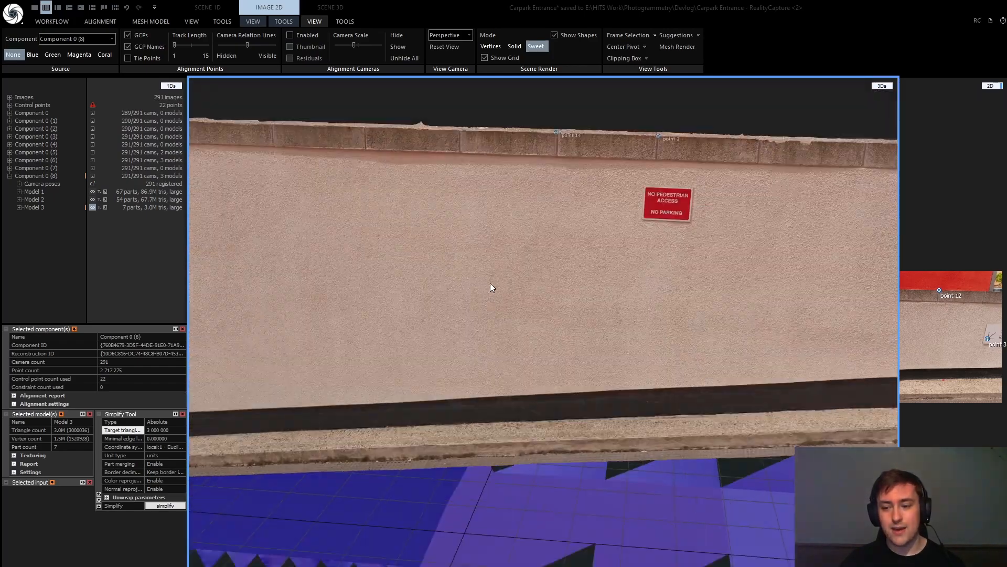
scroll(486, 310, "up", 3)
scroll(492, 326, "down", 2)
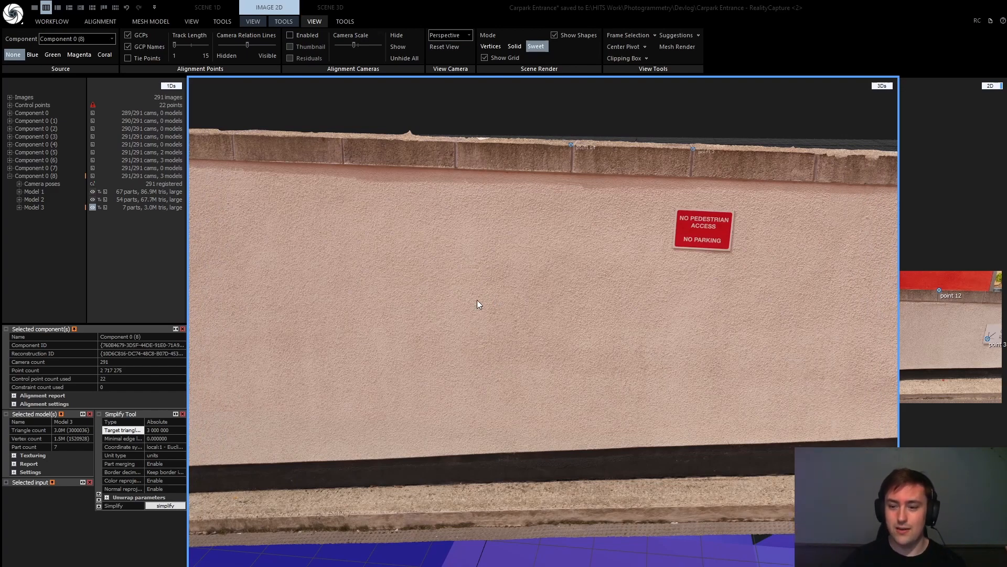
scroll(494, 299, "up", 2)
scroll(511, 294, "down", 1)
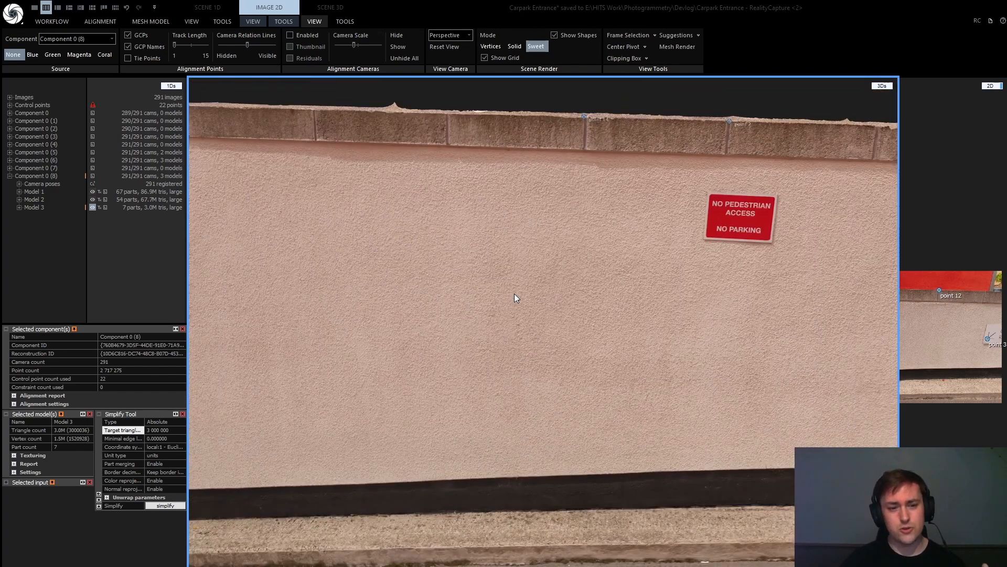
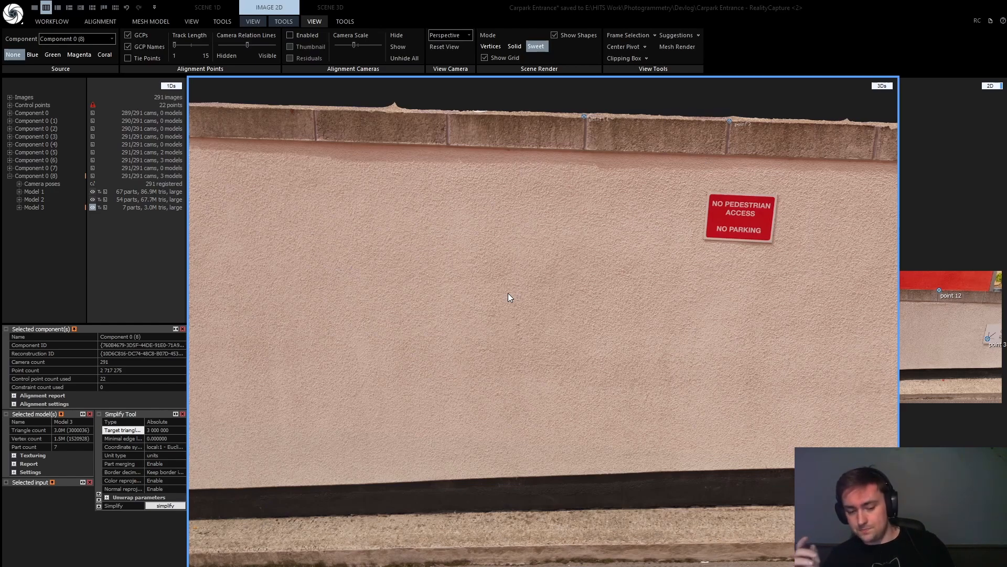
Examine the full length of Model 3's wall from an oblique angle, including its coping and both ends
scroll(480, 293, "down", 3)
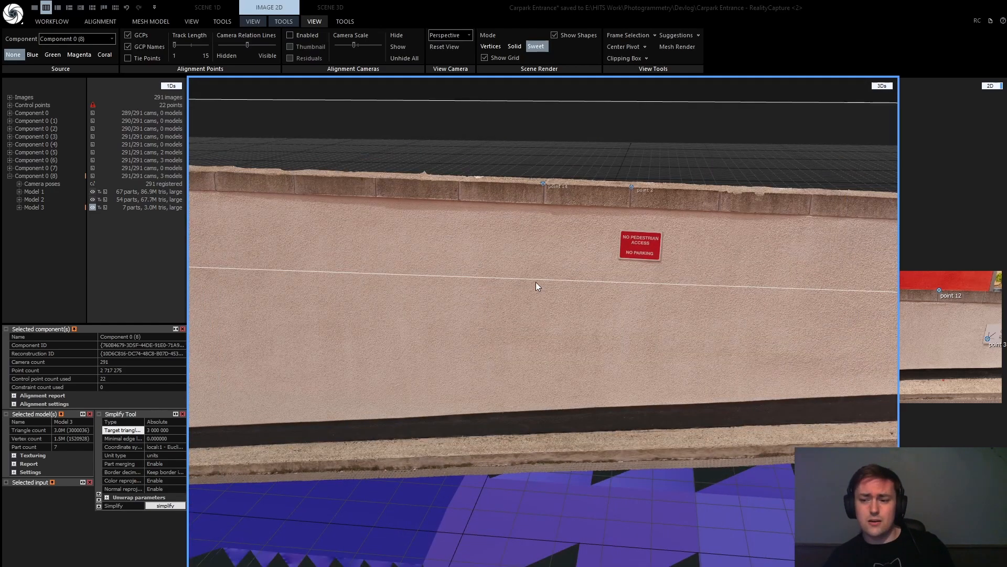
scroll(536, 282, "down", 2)
left_click_drag(537, 282, 479, 337)
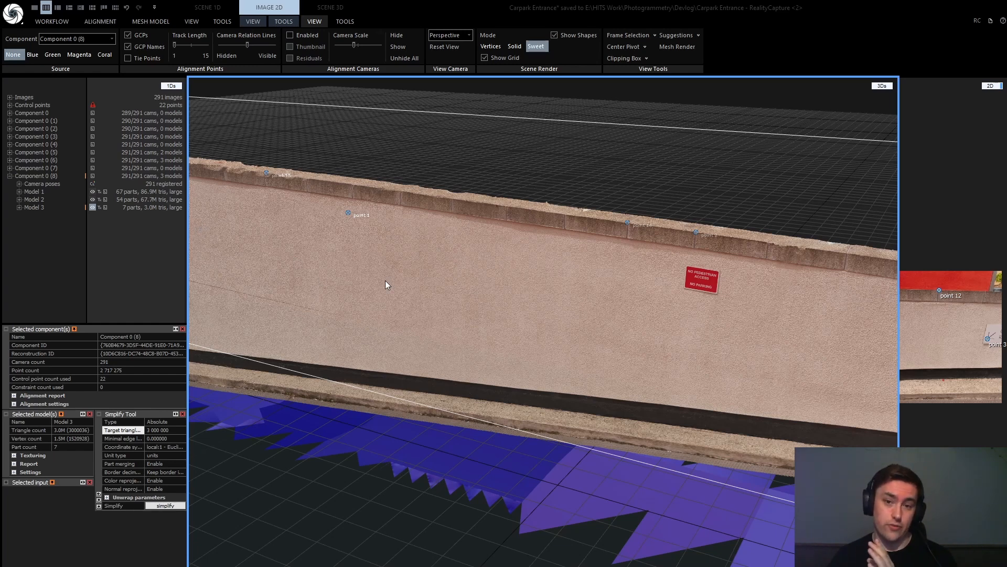
scroll(387, 284, "down", 5)
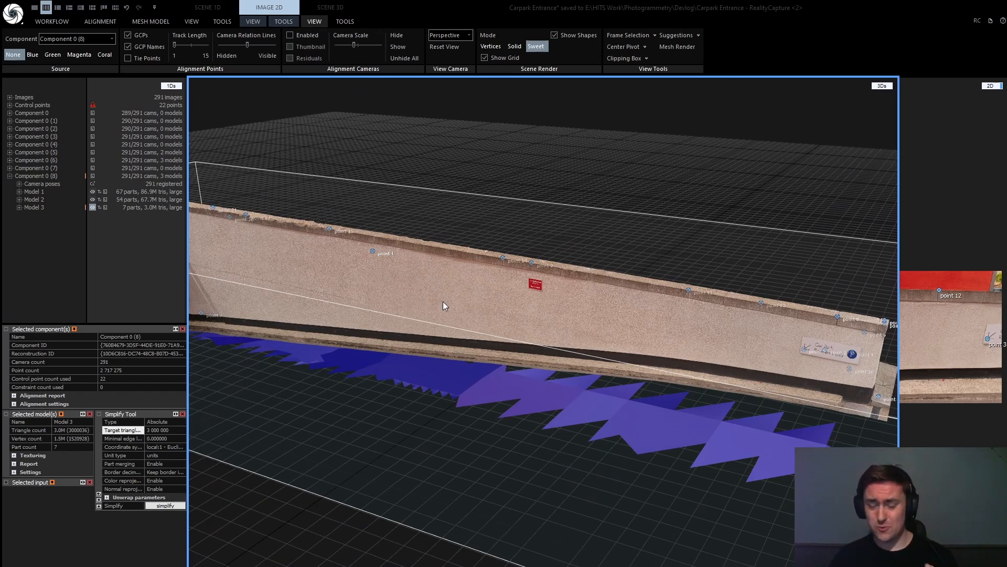
mouse_move(442, 303)
left_mouse_down()
mouse_move(425, 280)
mouse_move(433, 295)
mouse_move(440, 290)
left_mouse_up()
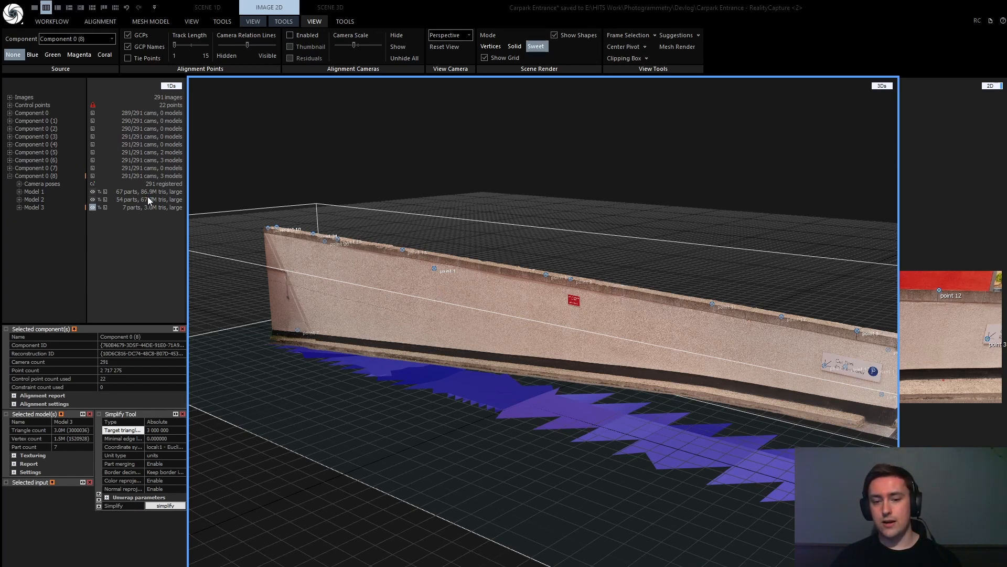
Compare the extents of Model 1 and Model 2 from above the wall's end, finishing with Model 1 displayed
left_click(42, 192)
scroll(547, 303, "down", 3)
left_click_drag(546, 303, 532, 334)
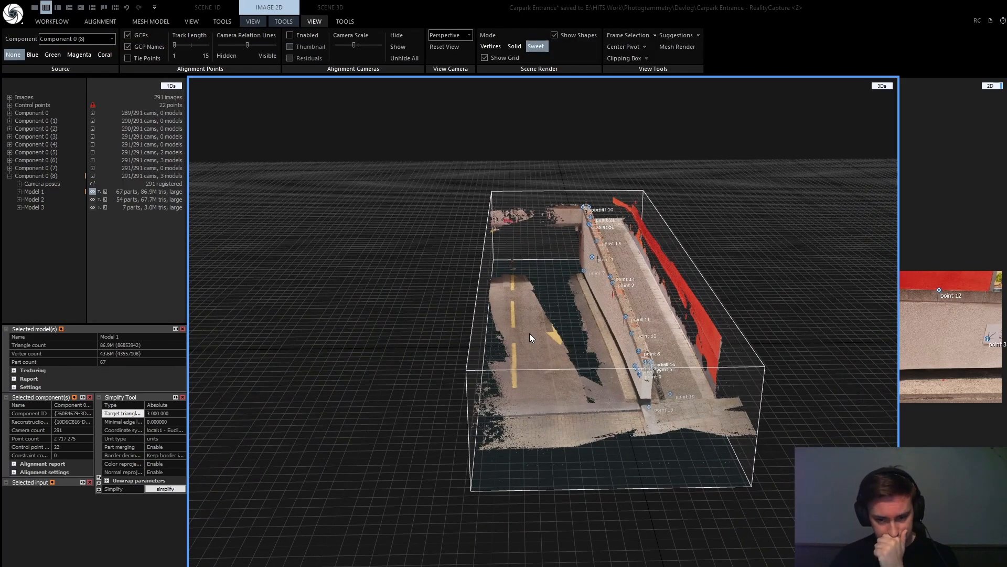
left_click(50, 197)
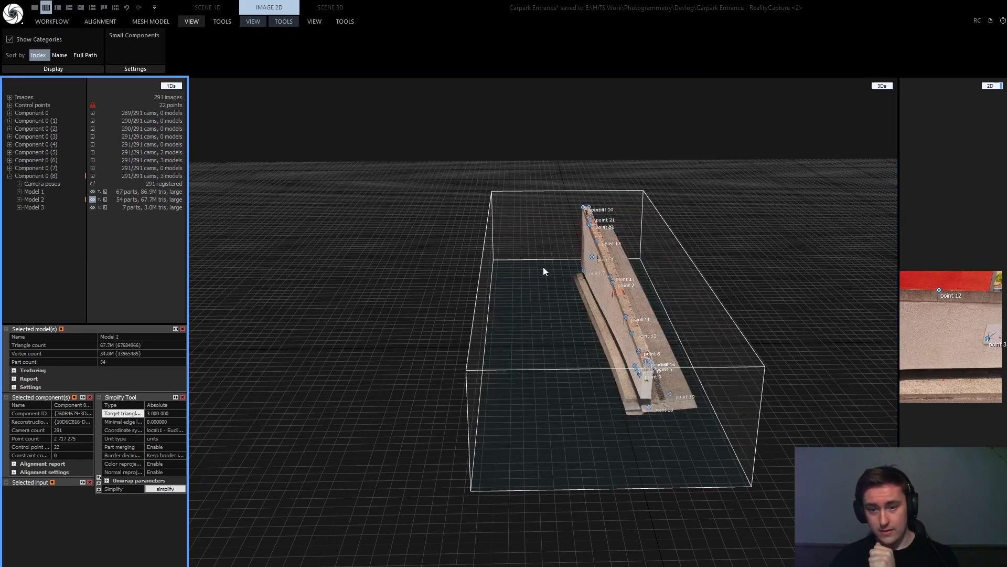
left_click_drag(544, 267, 464, 264)
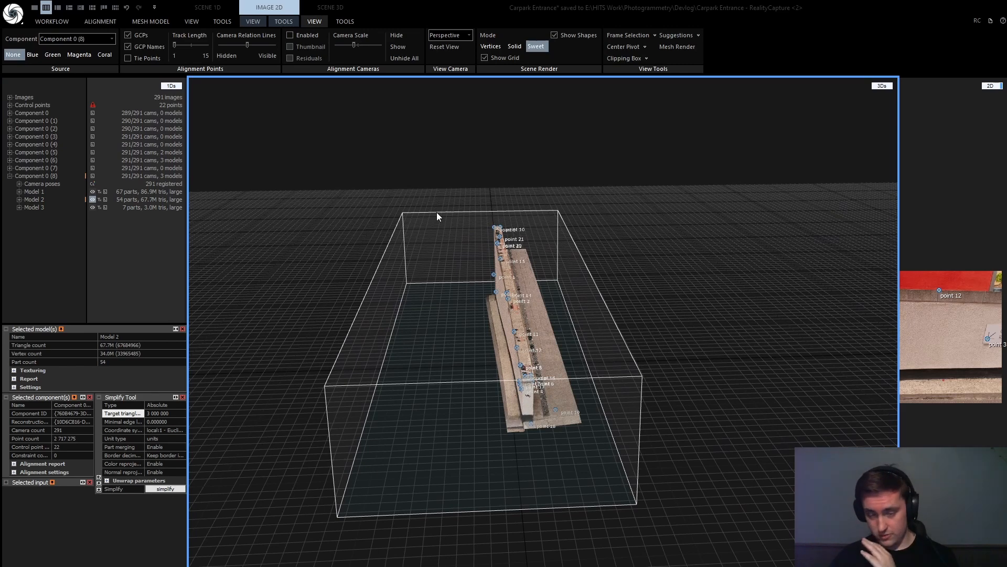
left_click(38, 191)
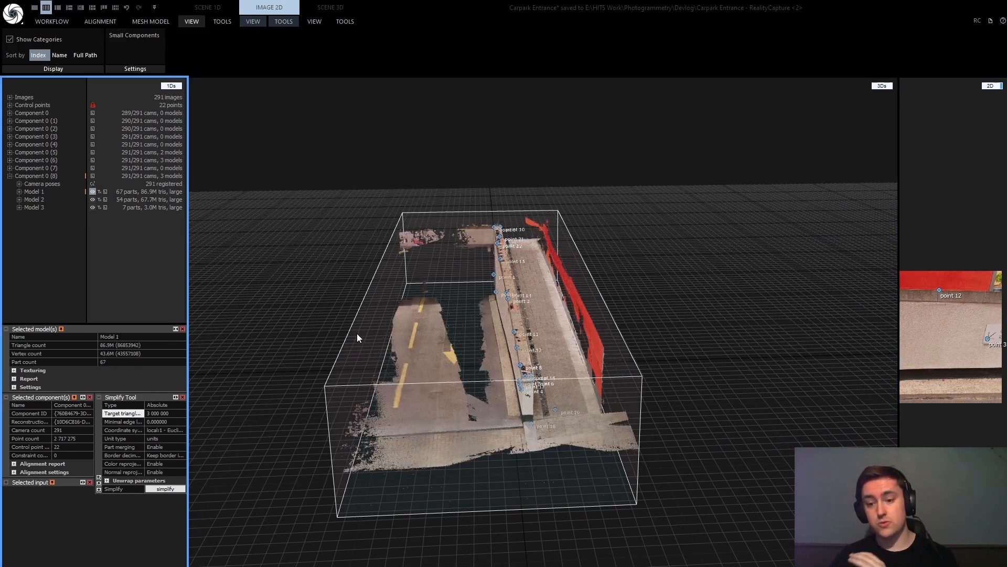
Rotate and shrink the reconstruction region in top view so it fits closely around the wall, excluding the road and red barrier
left_click(355, 316)
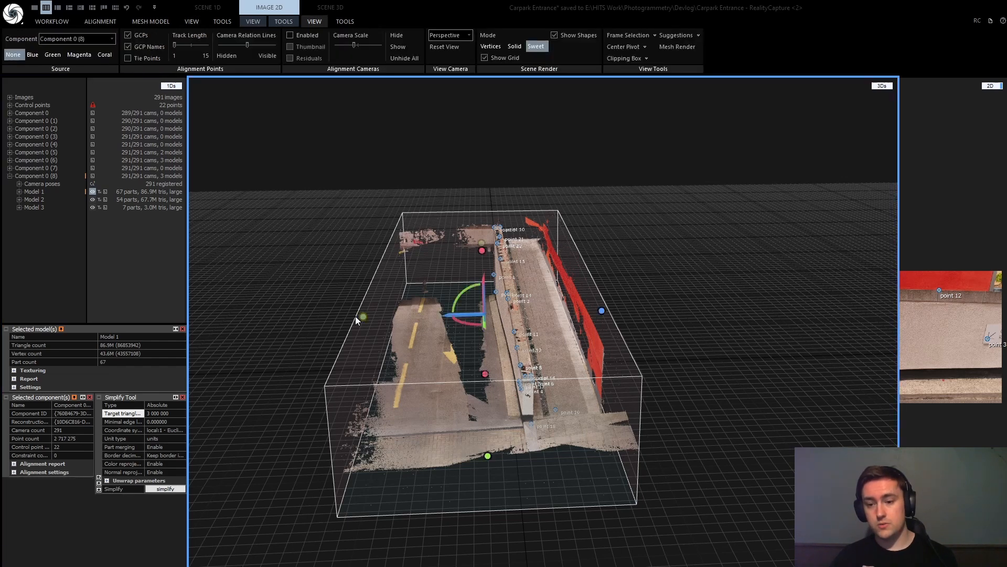
left_click_drag(364, 317, 416, 314)
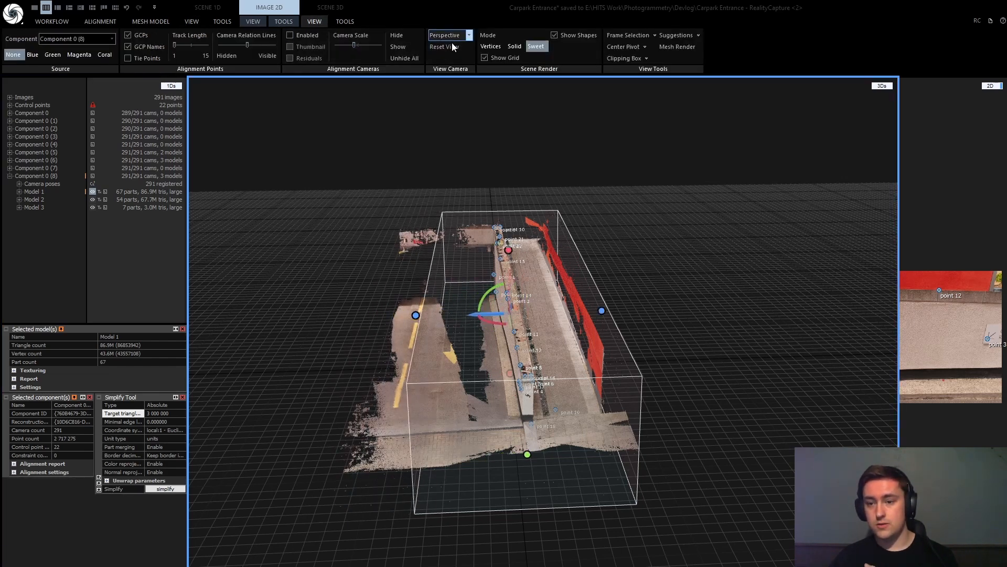
key("t")
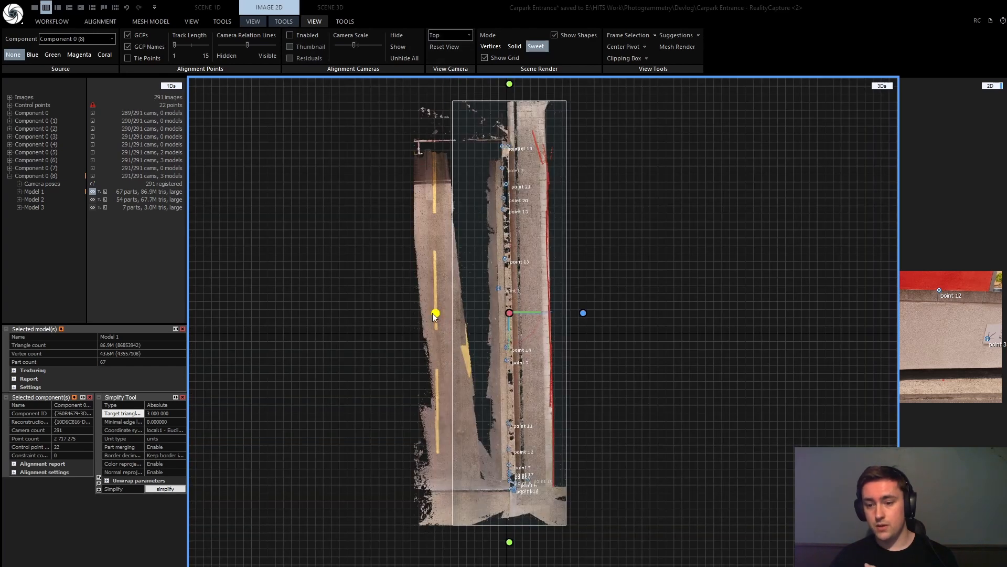
left_click_drag(434, 313, 475, 313)
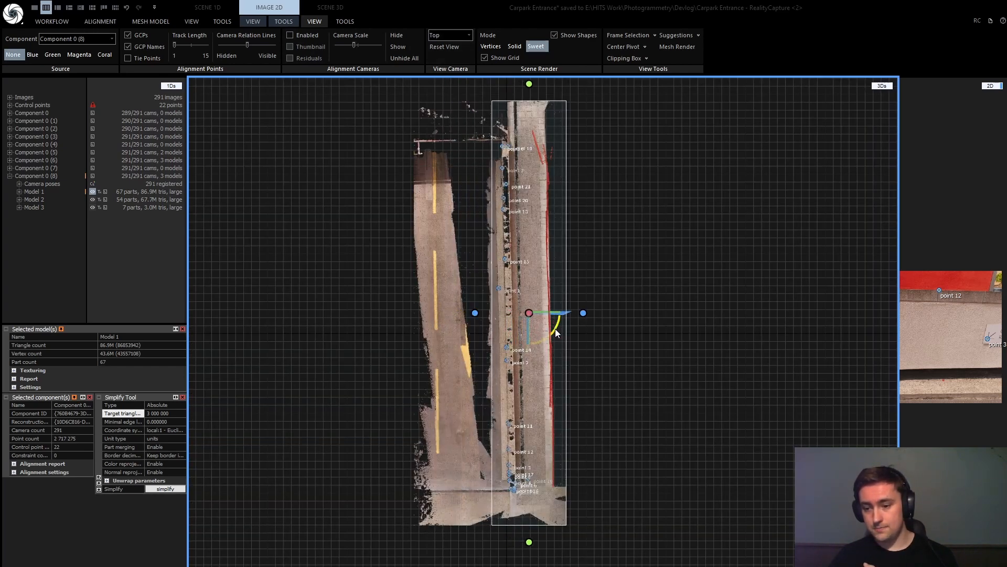
left_click_drag(555, 328, 555, 328)
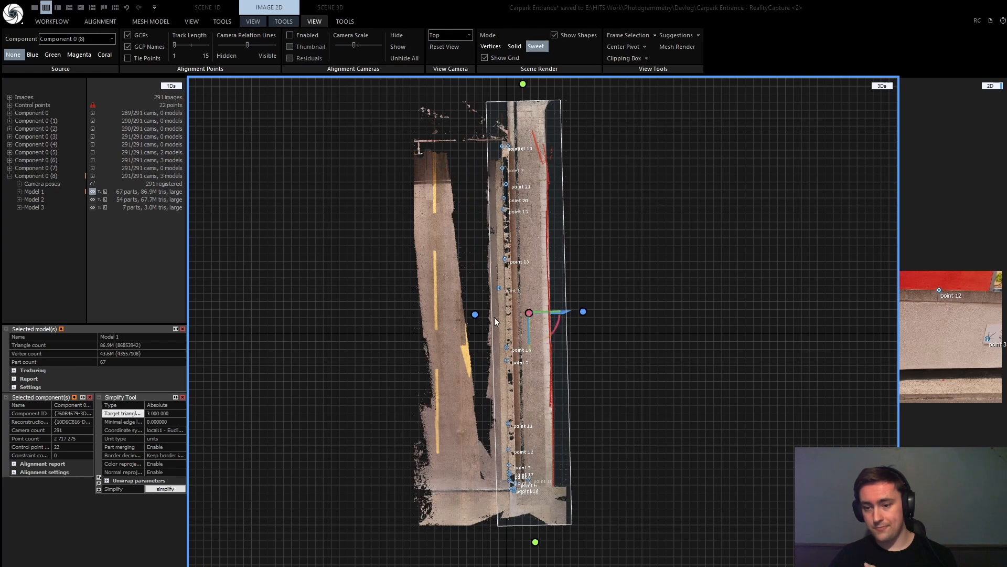
left_click_drag(475, 314, 478, 314)
left_click_drag(580, 311, 555, 313)
left_click_drag(514, 84, 520, 126)
left_click_drag(522, 542, 524, 501)
Return to a perspective view and use the Box selection tool to select all triangles outside the reconstruction region
left_click(447, 36)
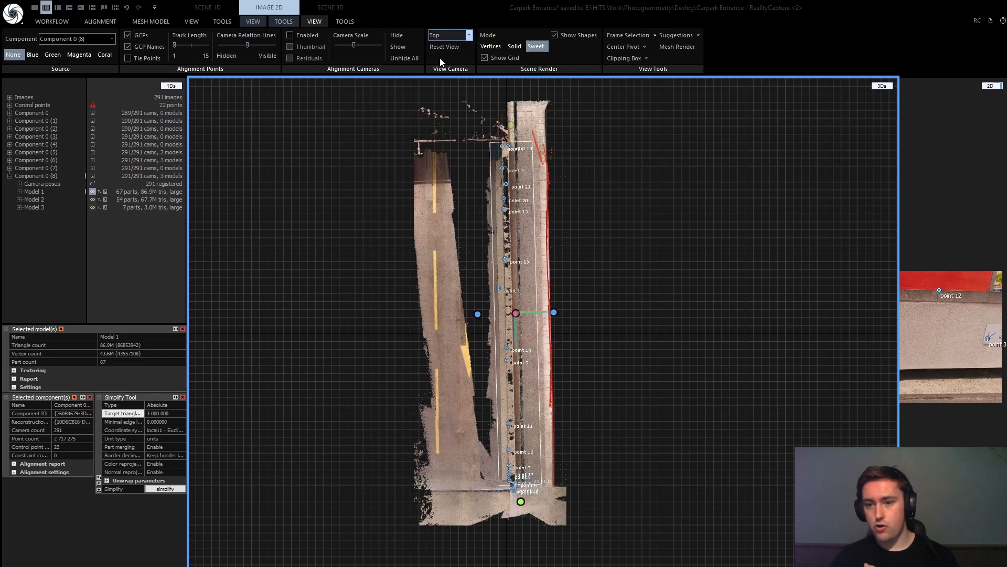
left_click(456, 53)
left_click_drag(533, 168, 696, 235)
left_click(347, 22)
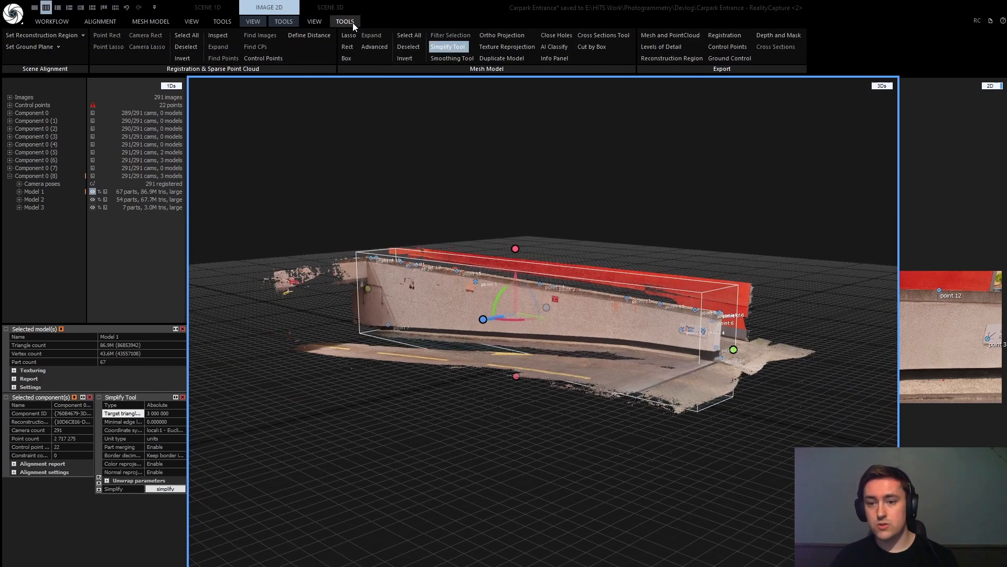
left_click(443, 46)
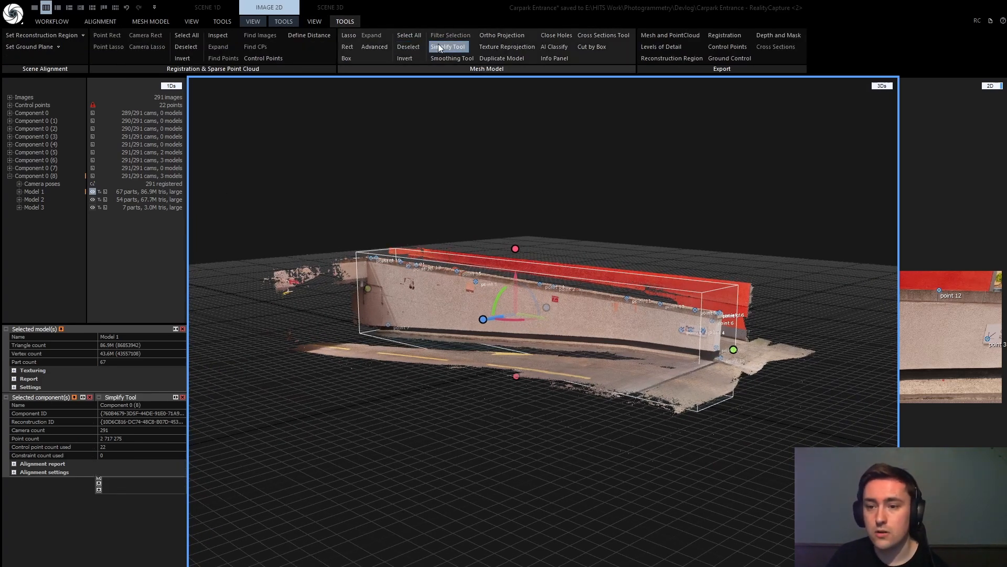
left_click(347, 59)
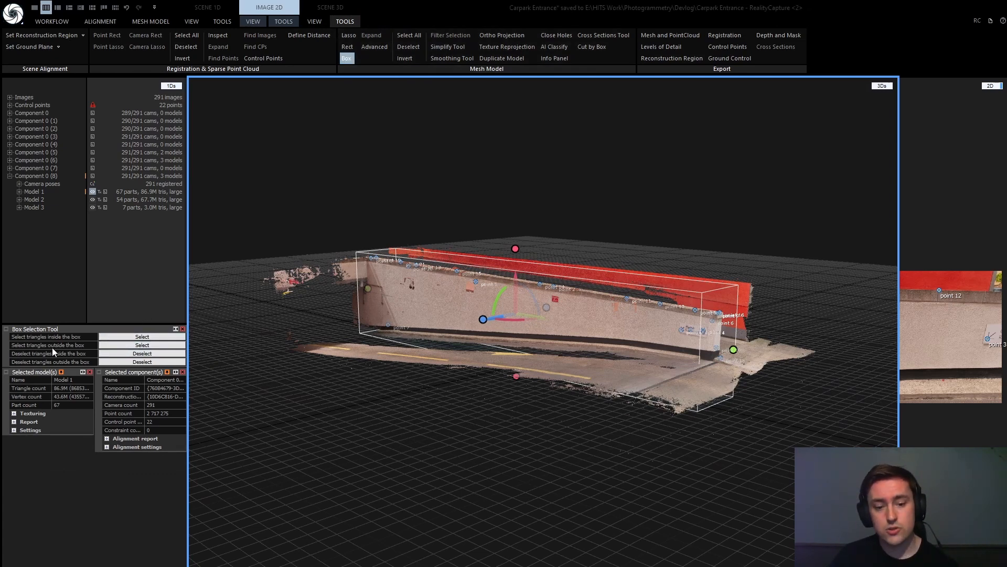
left_click(128, 345)
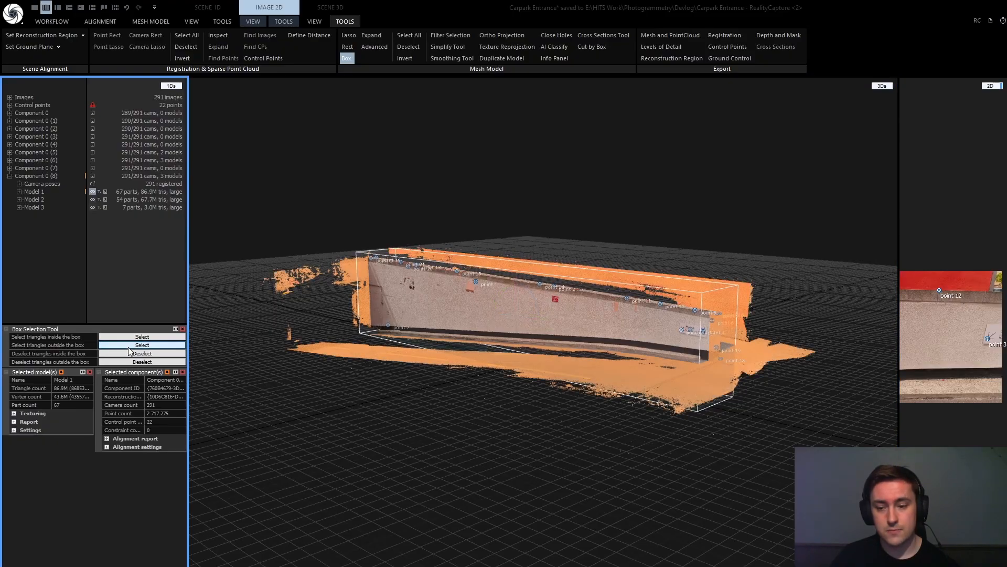
Close the Box selection tool and clear the triangle selection on Model 1
left_click_drag(517, 376, 758, 329)
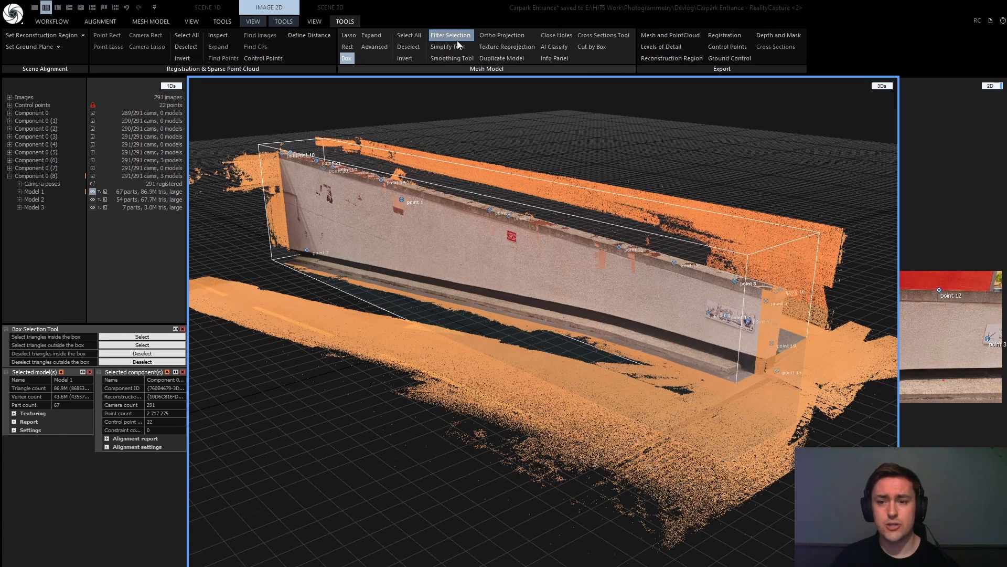
left_click(350, 59)
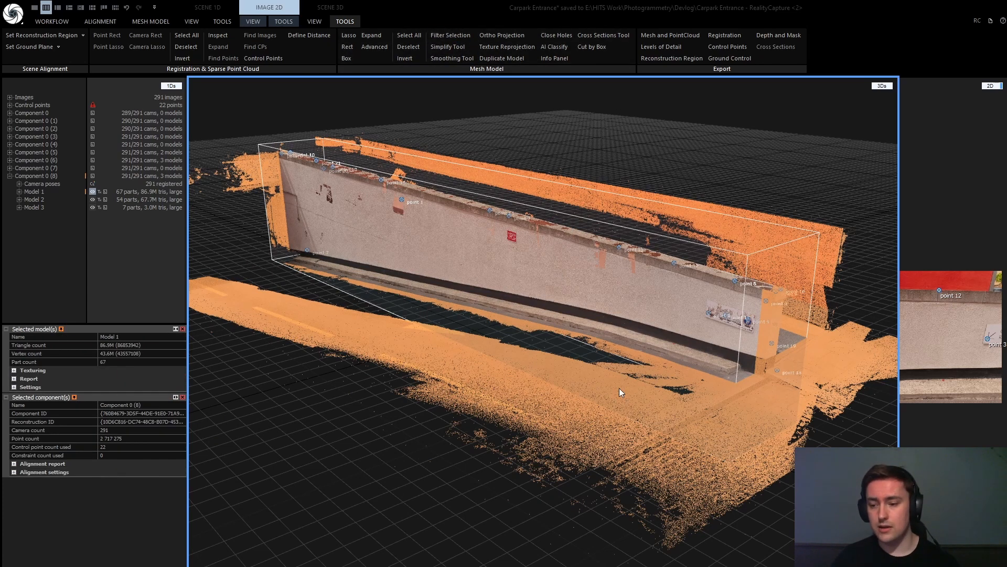
left_click(404, 57)
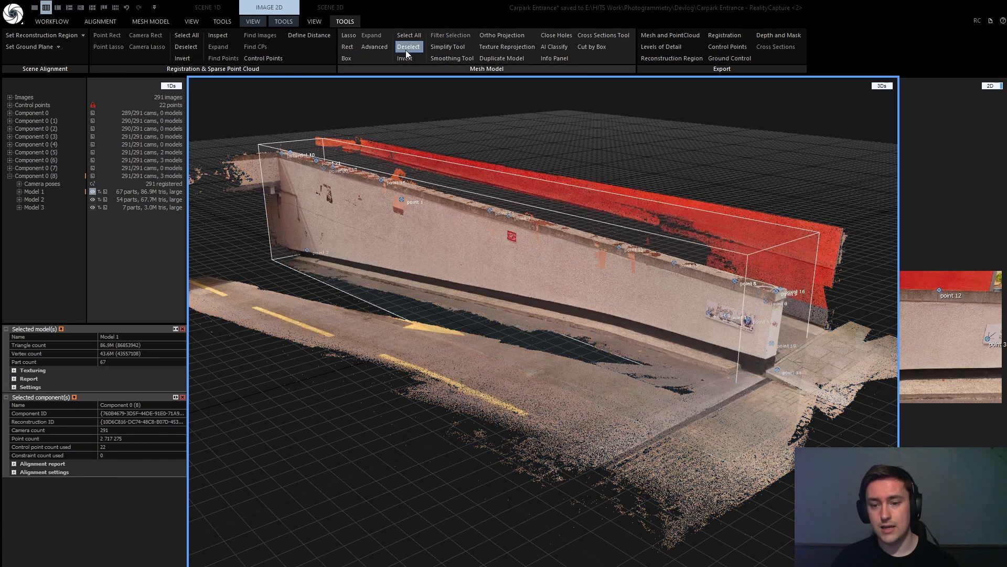
Display Model 2 and view the cleaned-up wall from its signposted end
left_click(35, 200)
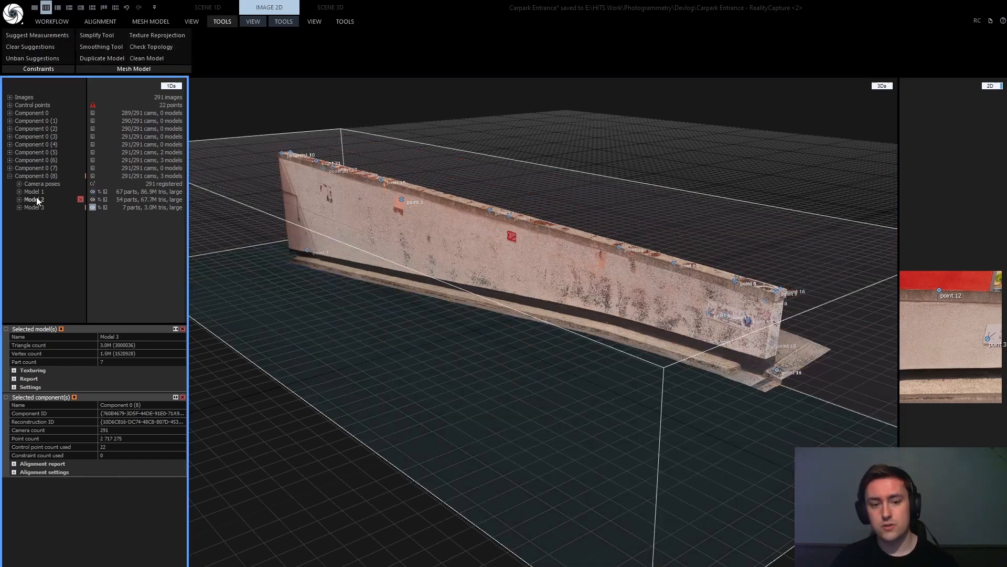
left_click_drag(482, 256, 423, 247)
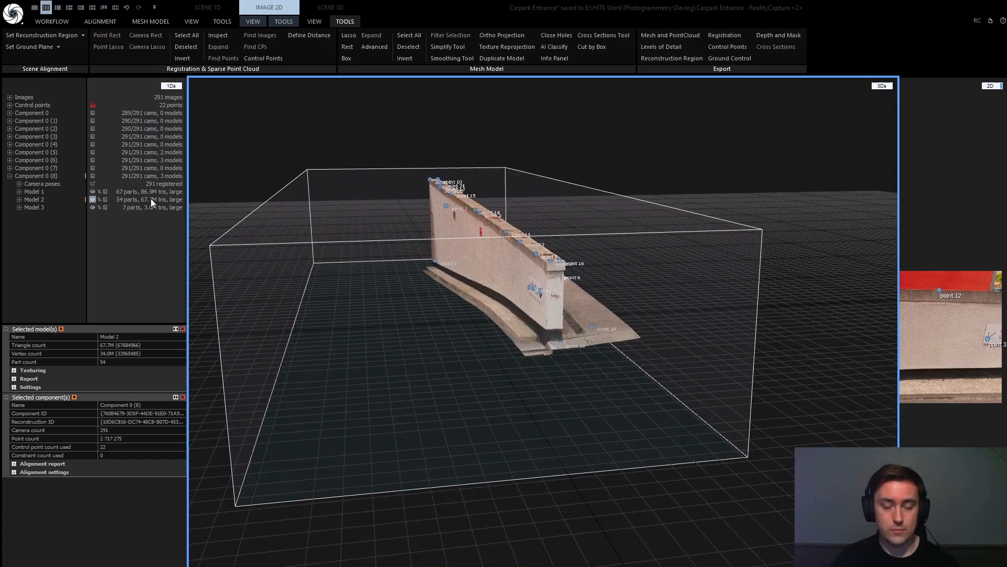
scroll(497, 302, "up", 3)
scroll(510, 295, "down", 2)
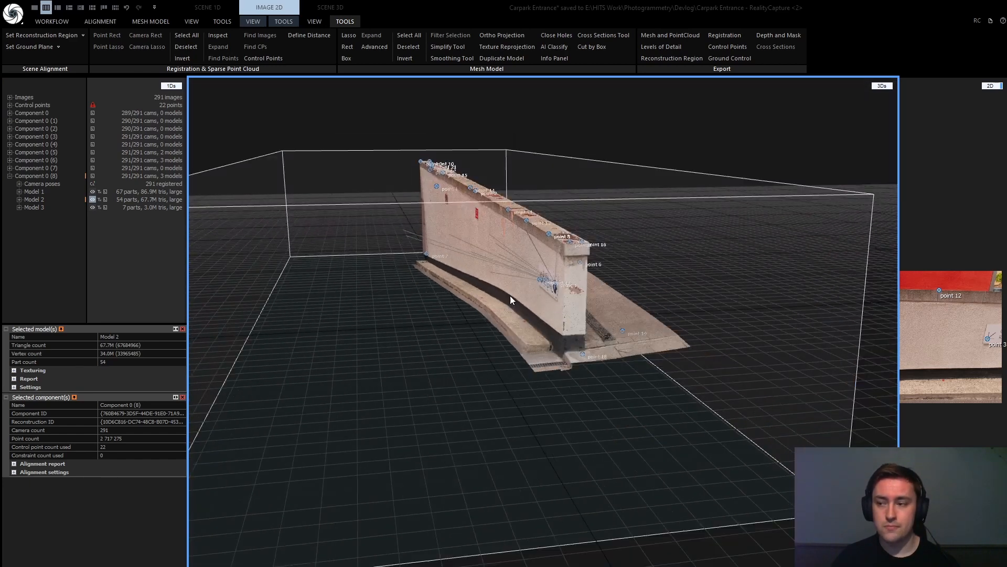
left_click(35, 200)
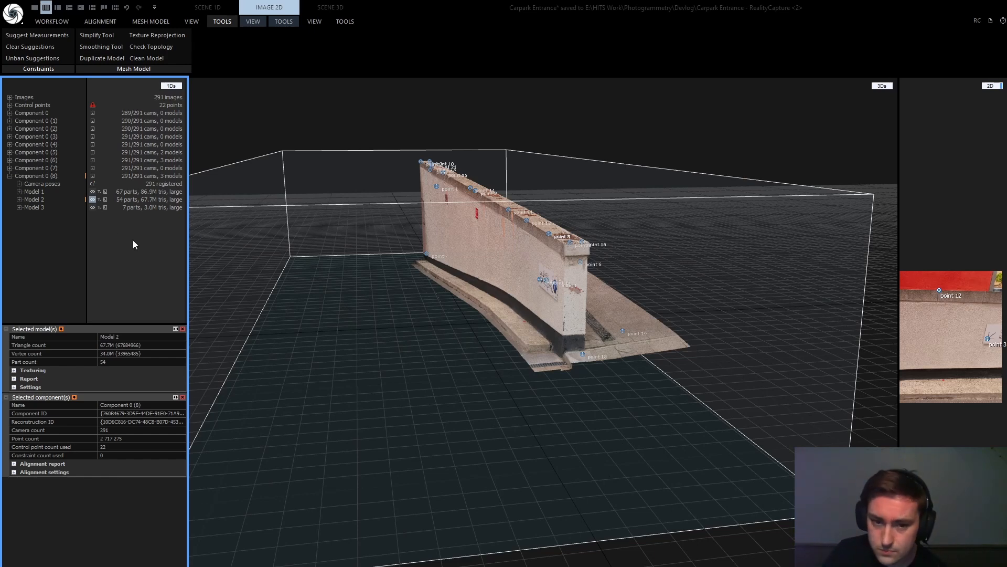
Display Model 3 and widen the 3D view on both sides for a closer look at the wall
left_click(39, 208)
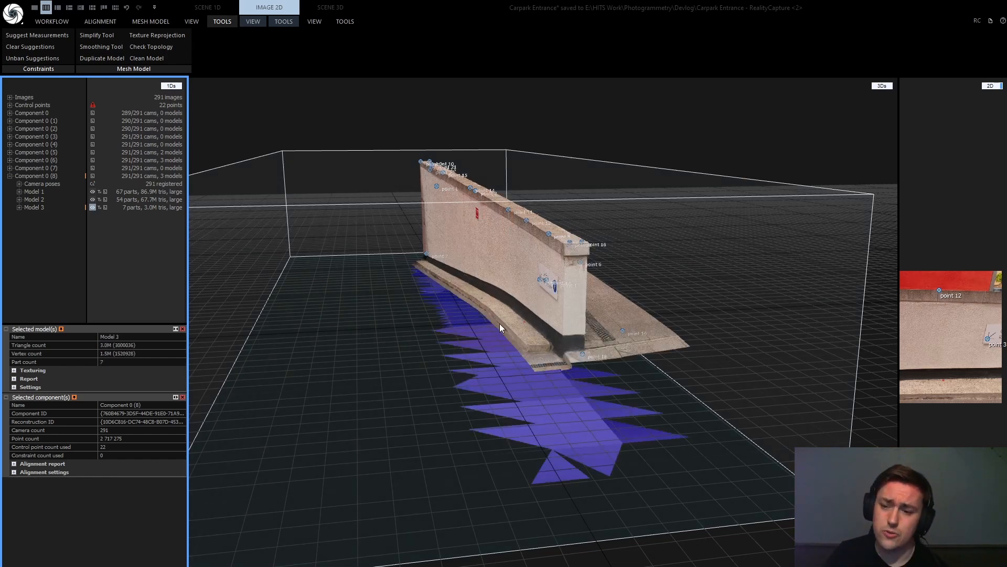
left_click_drag(500, 323, 580, 249)
scroll(528, 259, "up", 3)
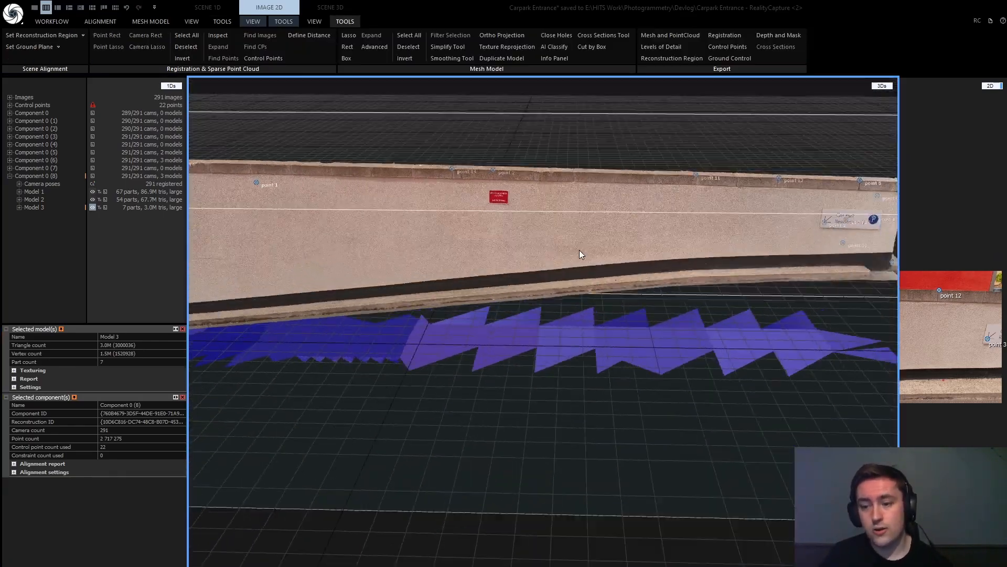
scroll(427, 228, "up", 2)
scroll(427, 229, "up", 1)
middle_click_drag(428, 230, 782, 272)
left_click_drag(900, 206, 991, 206)
left_click_drag(187, 204, 84, 208)
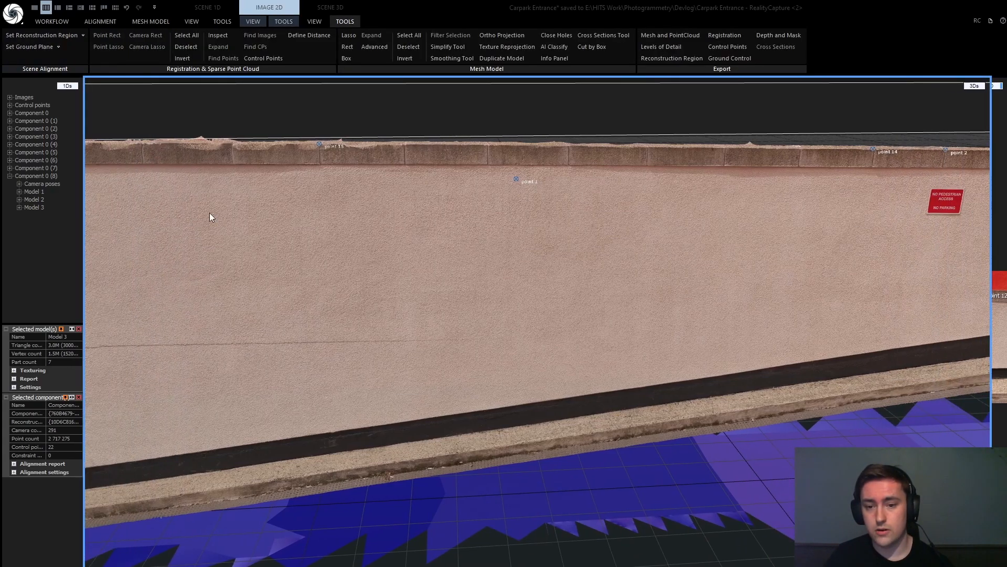
Examine the simplified wall's shadowed end, including the pipe and the horizontal crack, from close up and farther away
scroll(221, 212, "down", 1)
middle_click_drag(231, 212, 565, 187)
left_click_drag(565, 187, 661, 231)
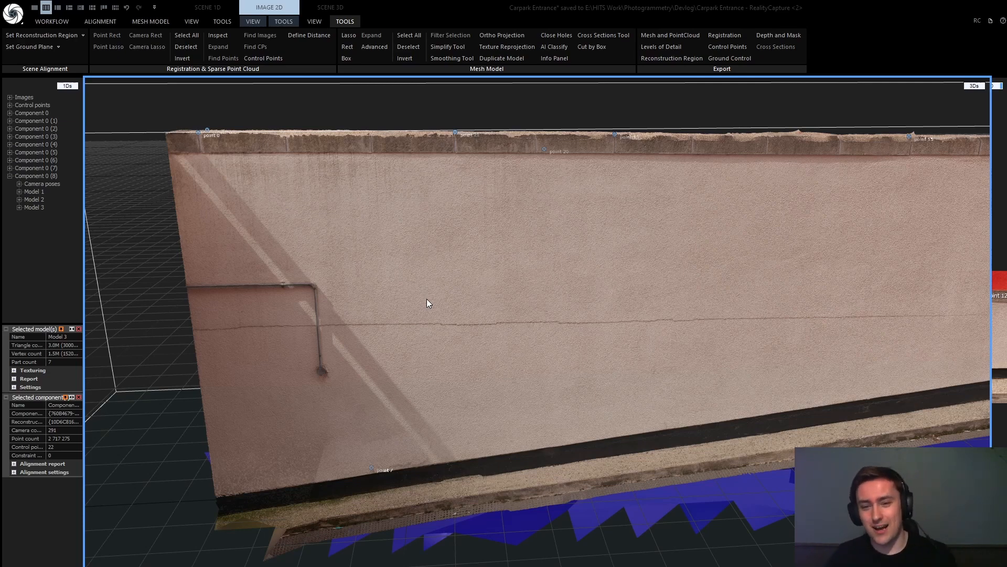
left_click_drag(272, 209, 363, 220)
left_click_drag(412, 249, 439, 244)
scroll(462, 247, "down", 2)
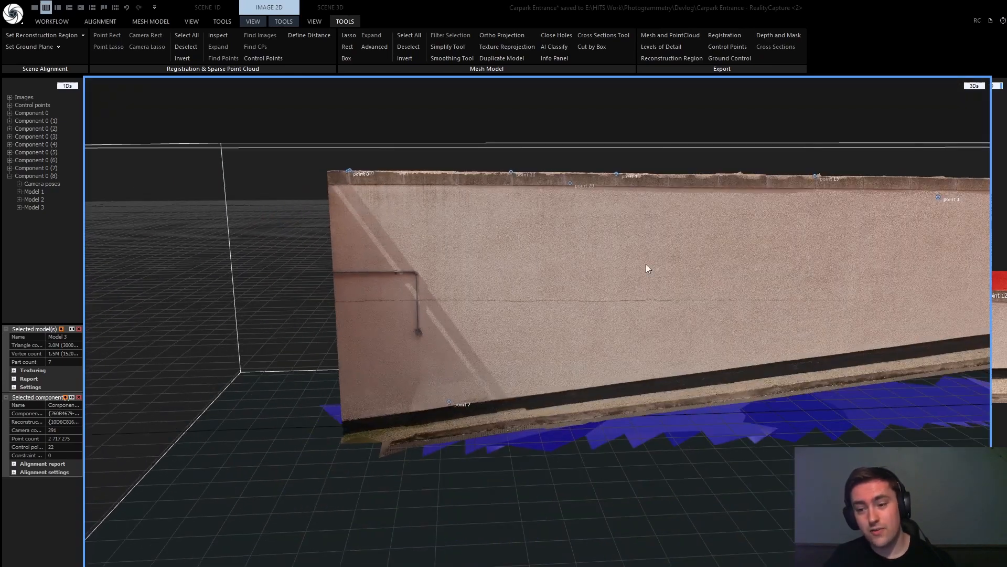
scroll(638, 262, "down", 3)
left_click_drag(633, 261, 564, 273)
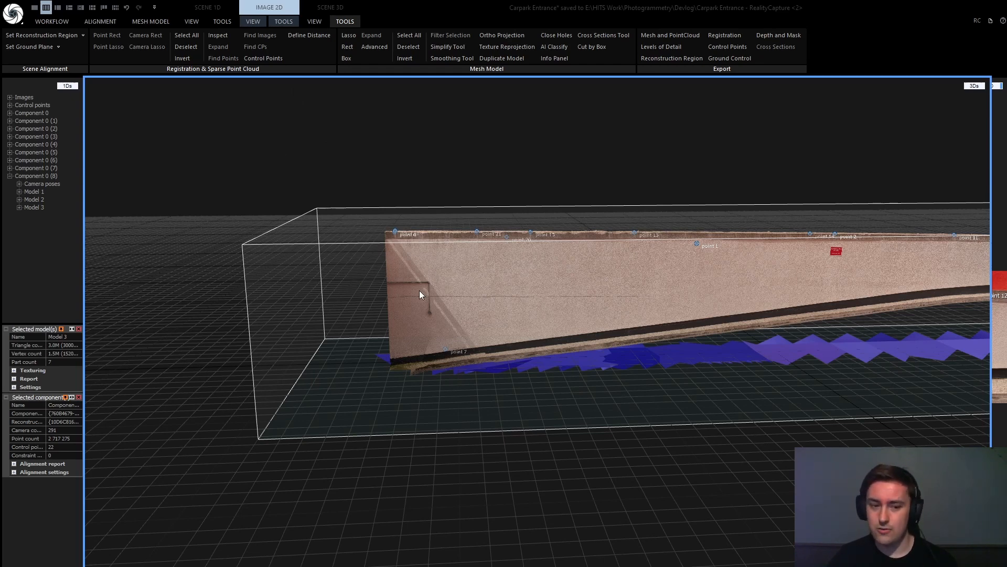
left_click_drag(442, 279, 461, 286)
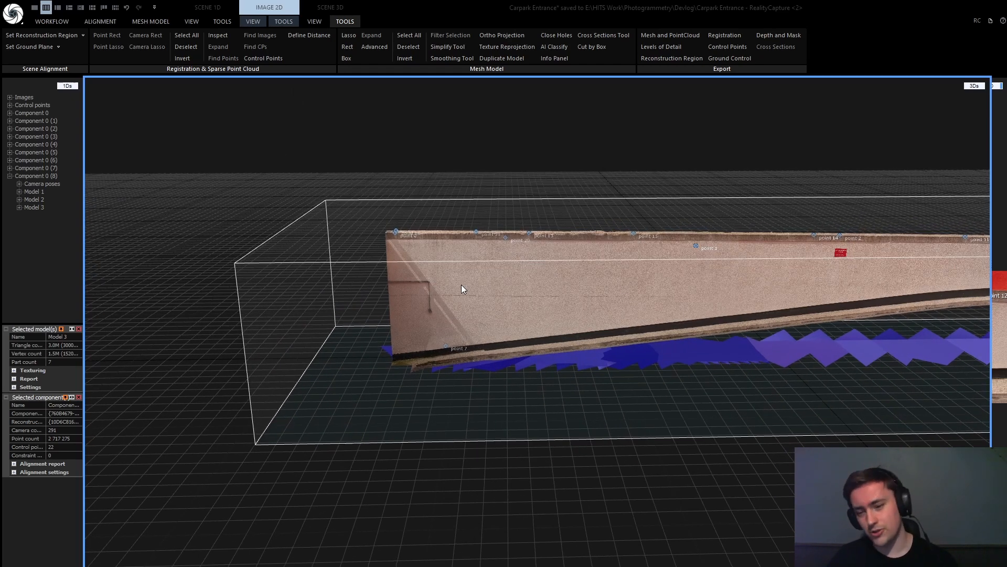
Inspect the plaster texture detail near the crack and the coping stones along the top of the wall
scroll(482, 279, "up", 8)
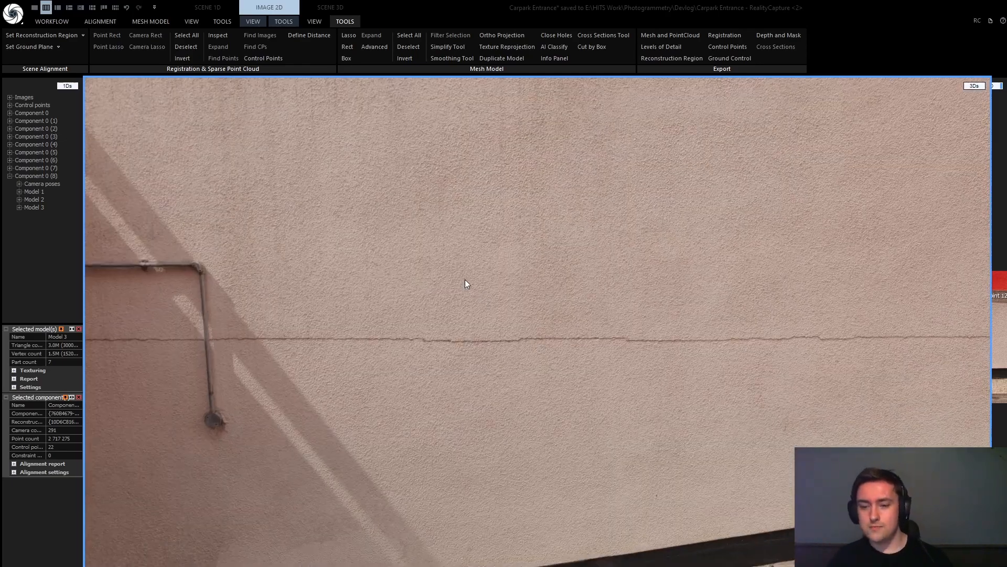
scroll(440, 236, "down", 2)
scroll(565, 371, "up", 5)
scroll(576, 337, "down", 4)
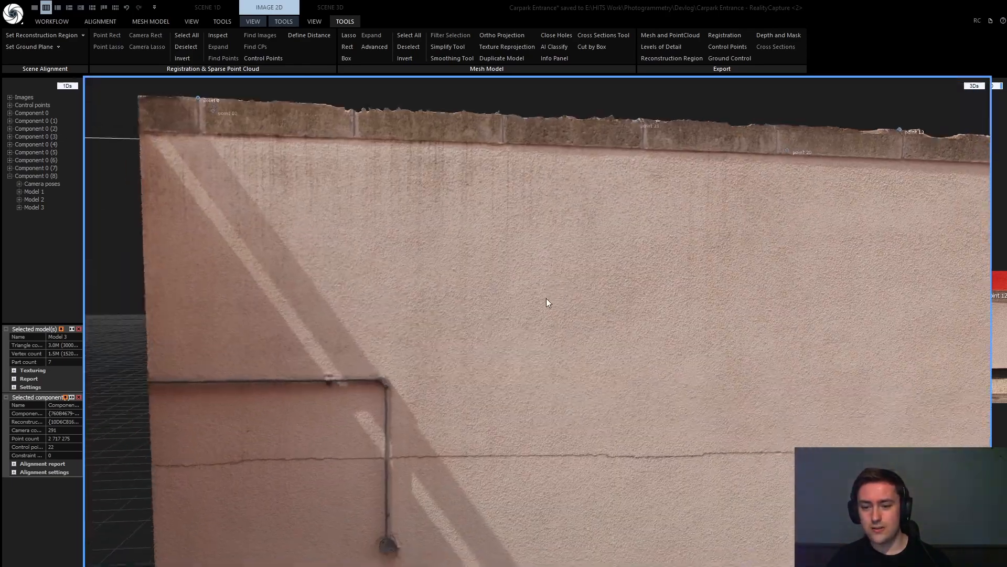
scroll(461, 257, "down", 3)
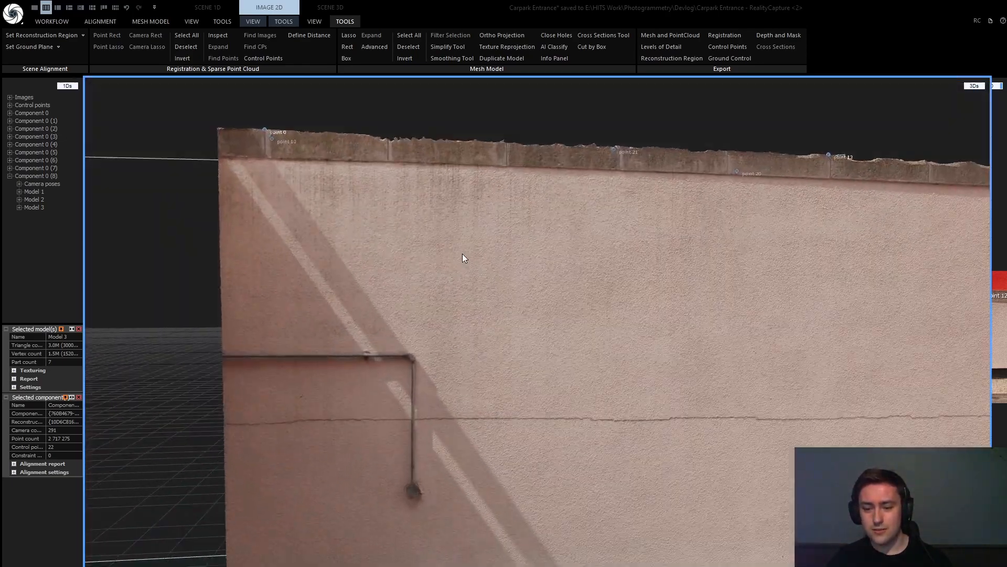
scroll(463, 257, "down", 2)
scroll(567, 210, "down", 2)
scroll(525, 218, "up", 2)
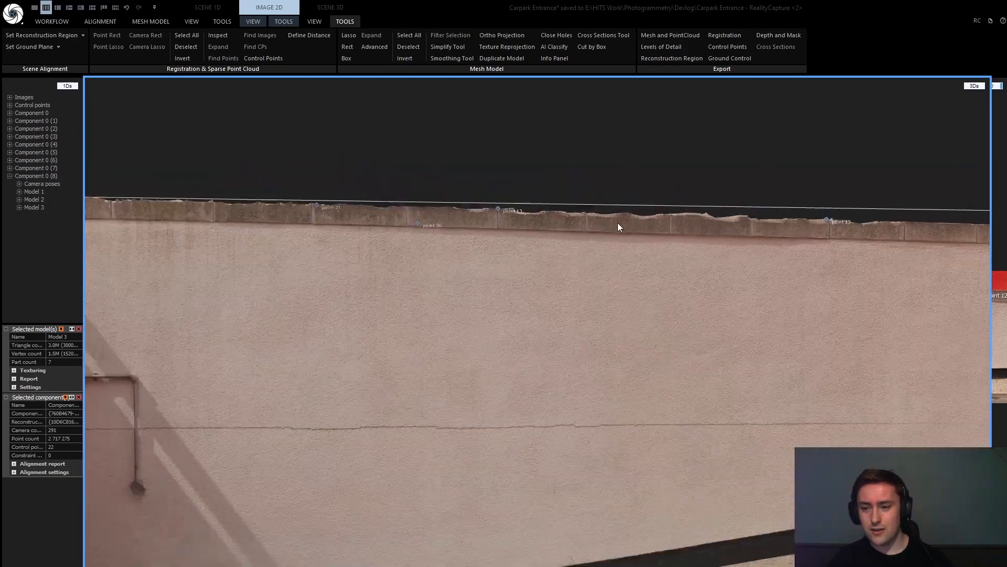
scroll(577, 246, "down", 3)
scroll(541, 274, "up", 5)
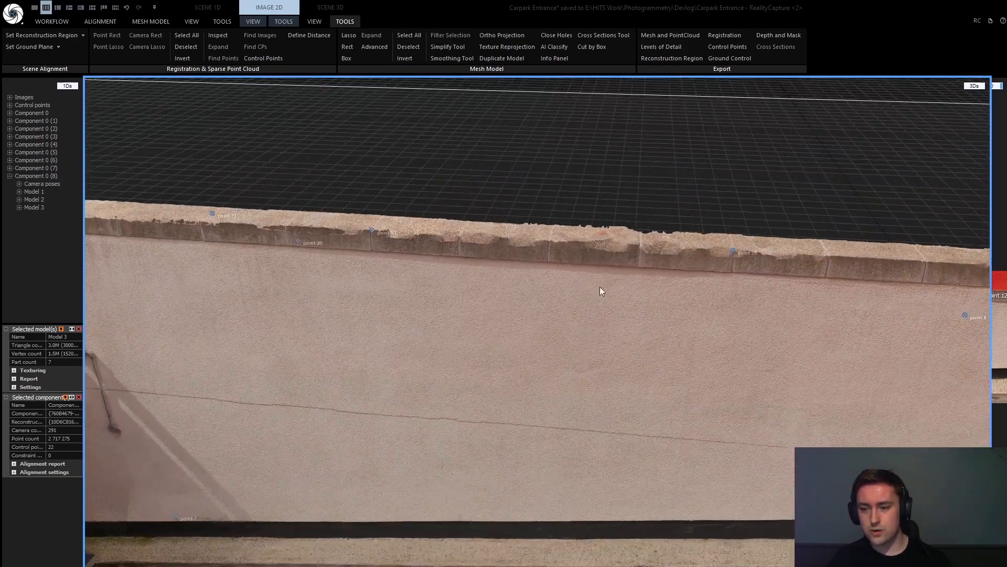
Inspect the red and car park signs, then the danger sign and coping on the wall's reverse side
left_click_drag(647, 282, 429, 250)
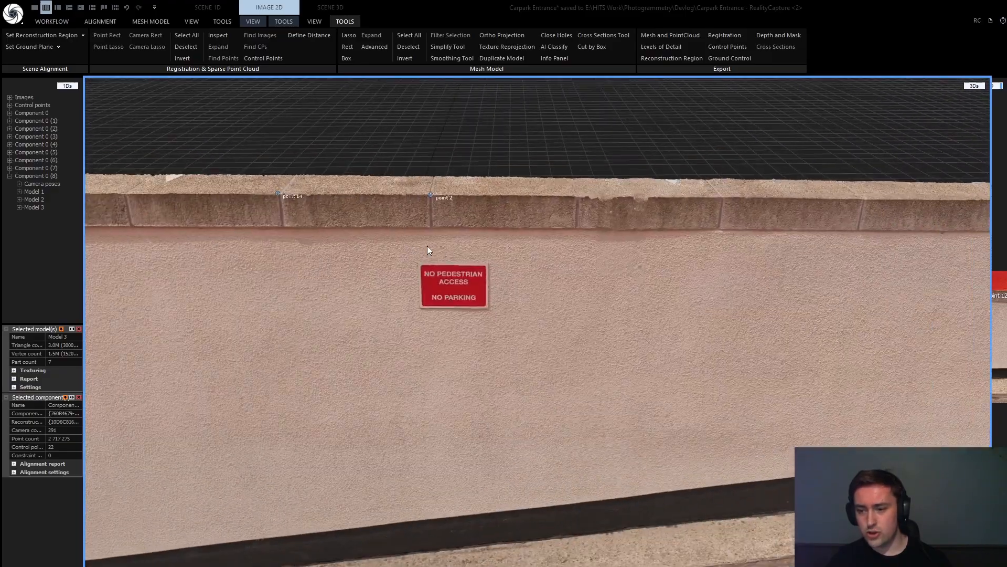
left_click_drag(609, 264, 335, 270)
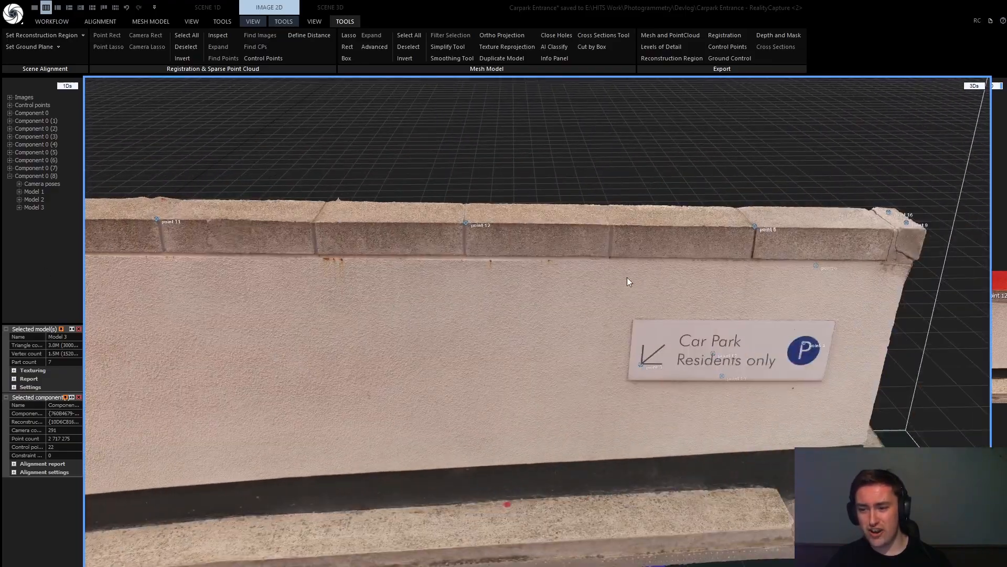
left_click_drag(629, 281, 749, 258)
scroll(310, 308, "up", 5)
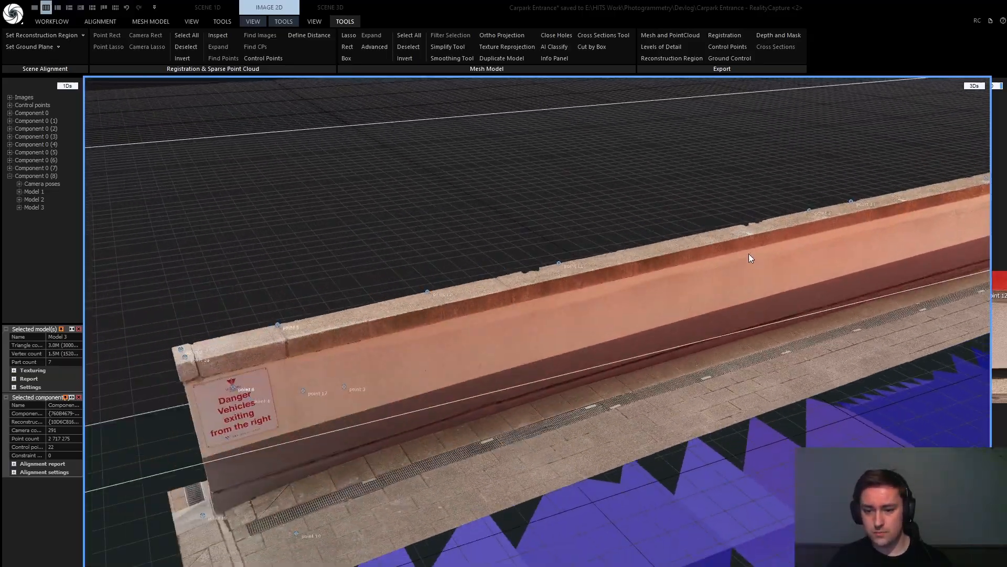
left_click_drag(329, 348, 401, 325)
scroll(323, 333, "up", 3)
scroll(355, 329, "up", 3)
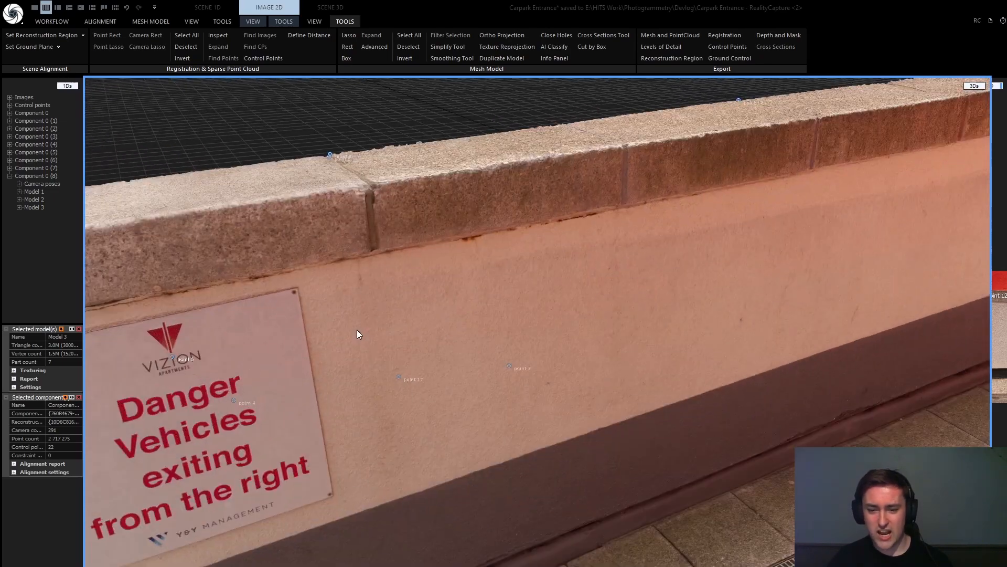
scroll(356, 329, "down", 3)
left_click_drag(320, 331, 354, 303)
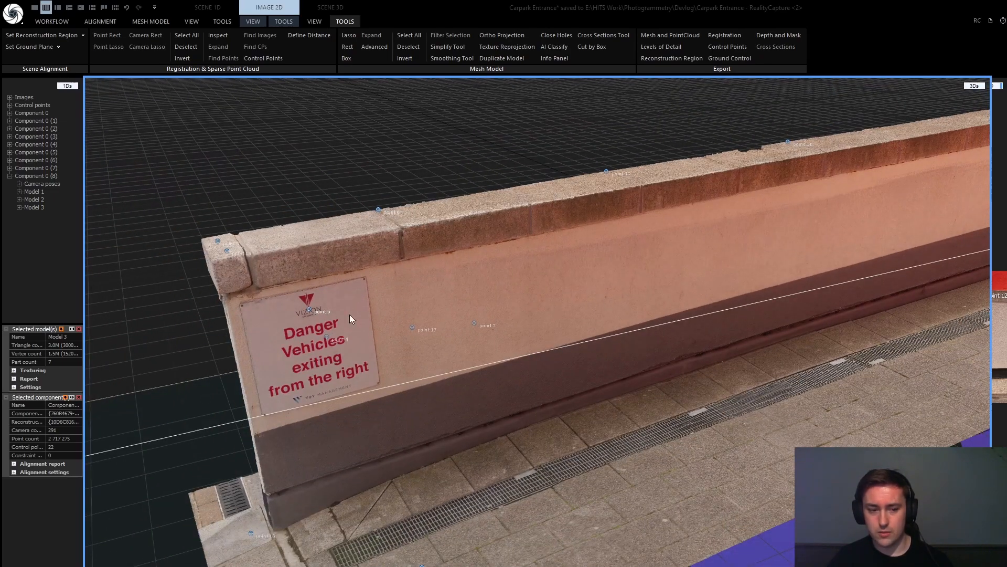
scroll(645, 315, "up", 5)
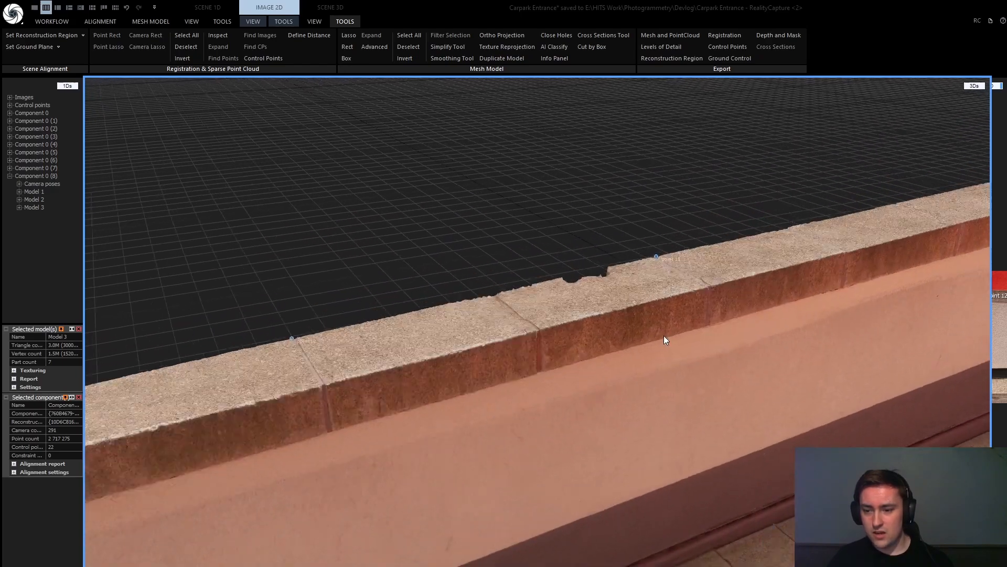
Inspect the coping stones and their ragged rear edge from close up, then along the wall's length
scroll(472, 400, "up", 5)
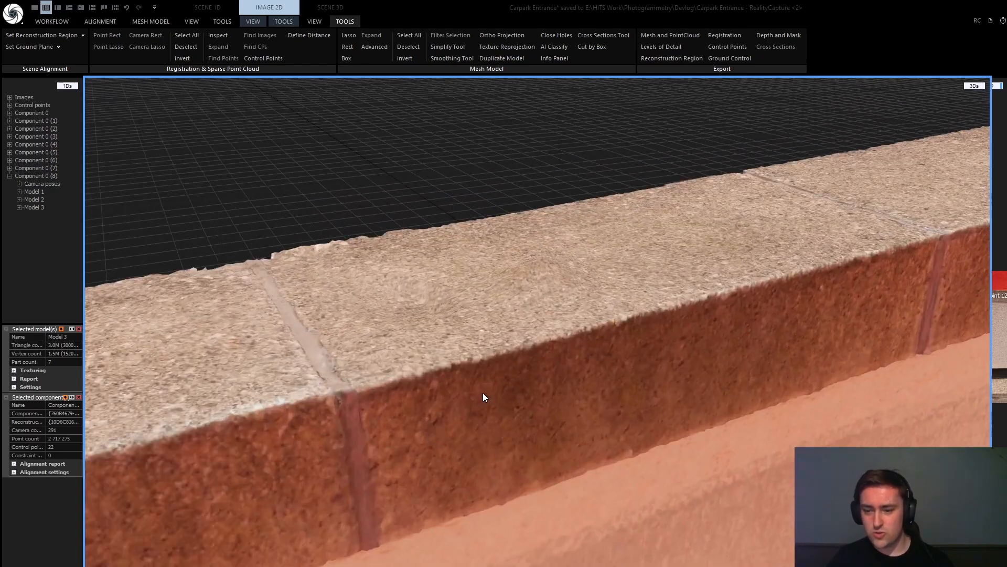
scroll(483, 392, "down", 8)
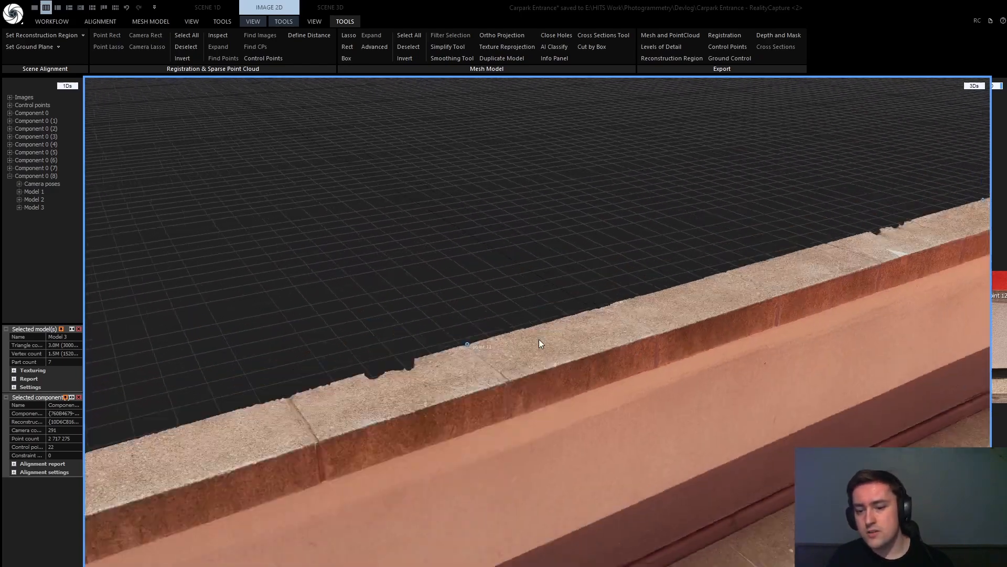
left_click_drag(540, 341, 577, 364)
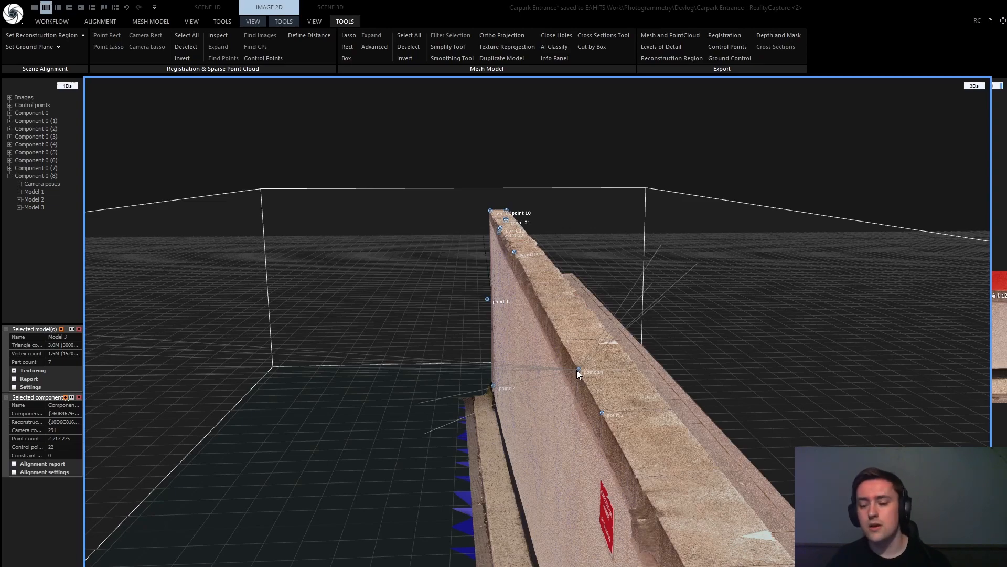
left_click_drag(584, 375, 433, 378)
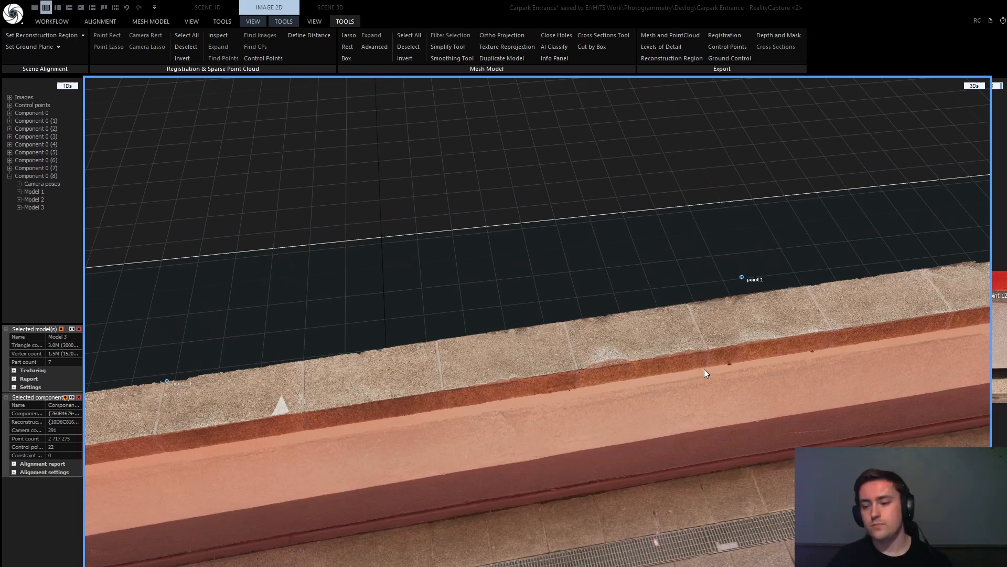
scroll(705, 371, "down", 5)
left_click_drag(672, 379, 798, 304)
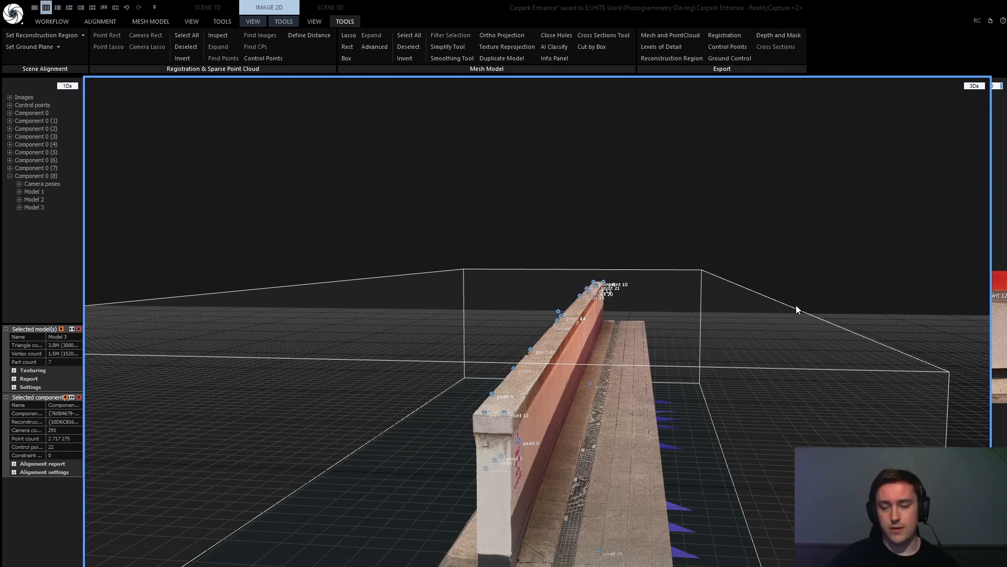
Examine the coping, the paving and drain beside the wall, and the whole wall from above and from its end
left_click_drag(796, 306, 542, 376)
scroll(602, 373, "down", 3)
scroll(608, 373, "up", 4)
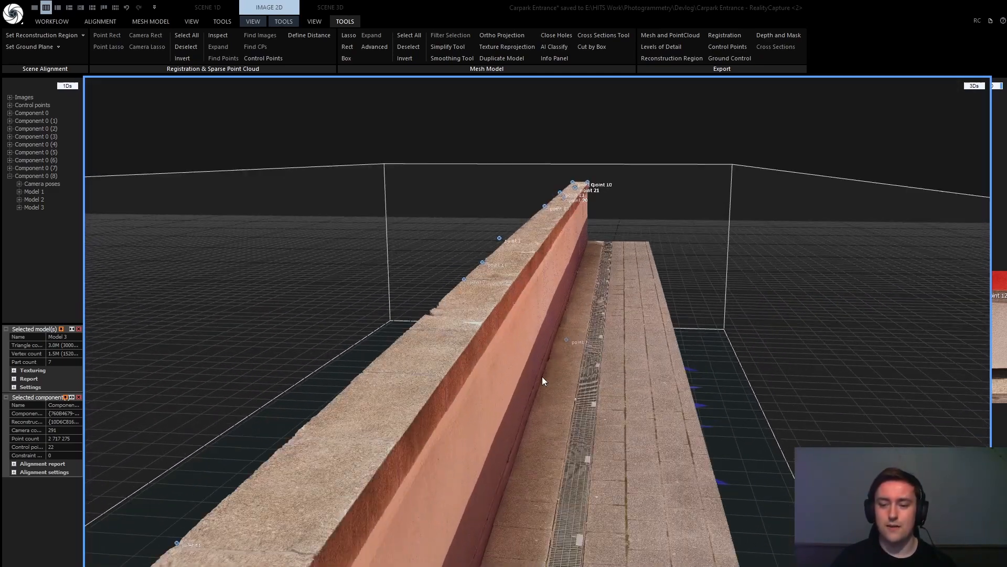
scroll(463, 344, "down", 1)
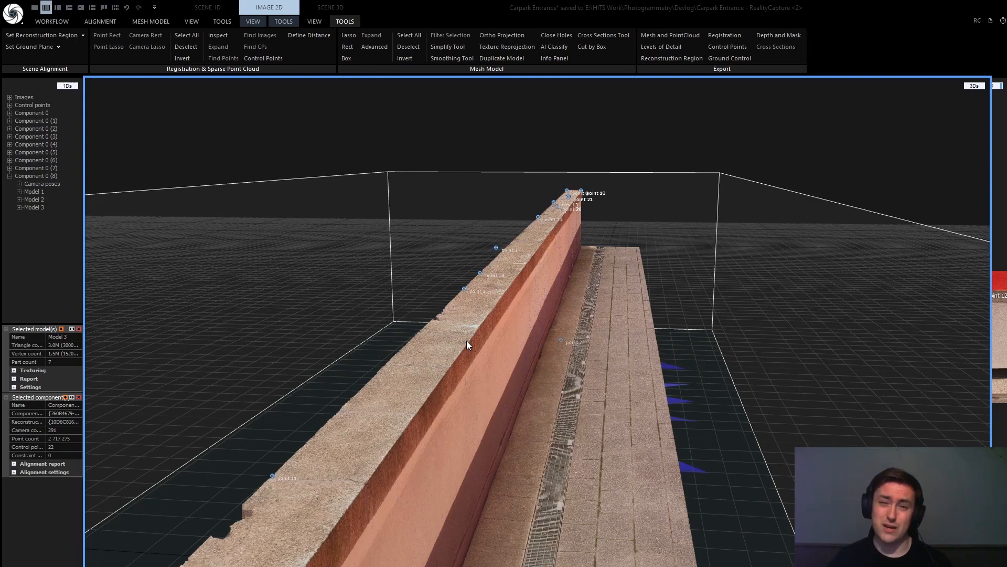
left_click_drag(415, 357, 459, 357)
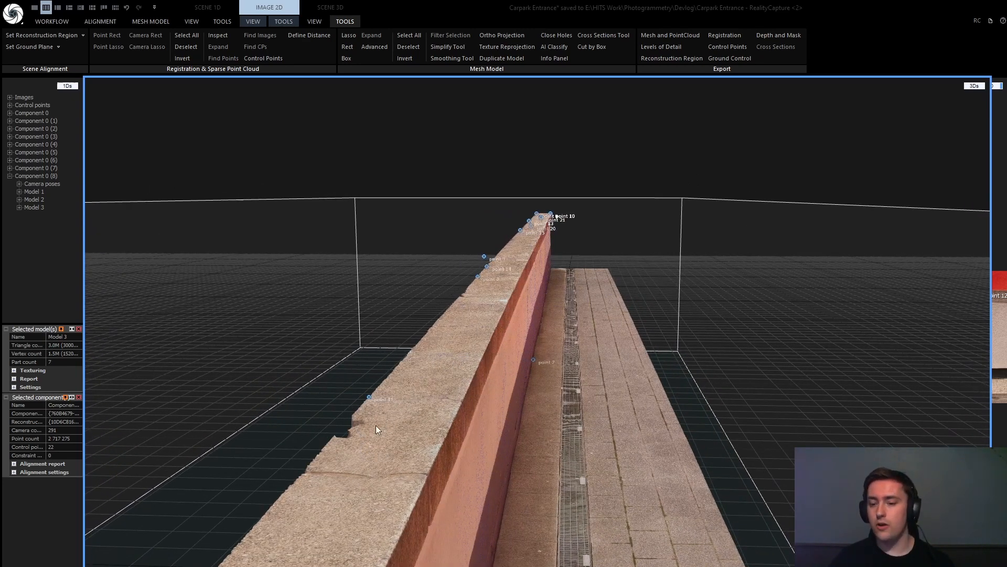
left_click_drag(455, 306, 388, 414)
left_click_drag(574, 285, 465, 359)
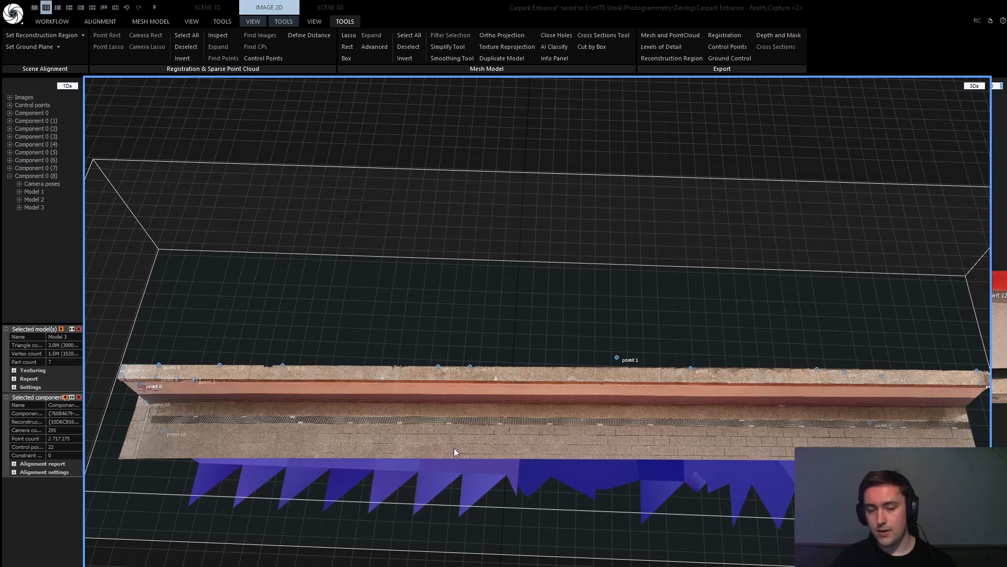
left_click_drag(454, 448, 565, 360)
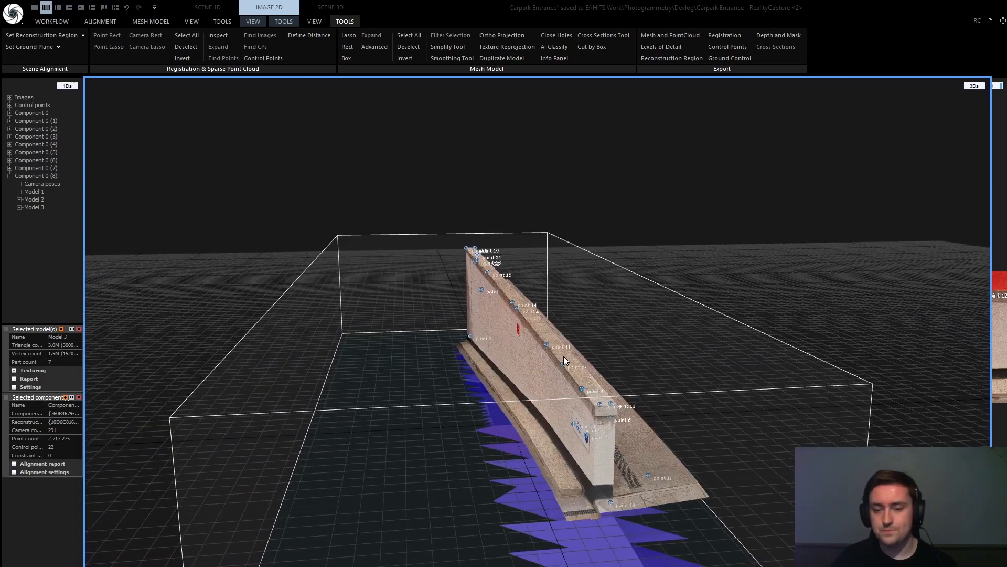
View the wall's sign side and bring up the available export formats, then close them without exporting
left_click(42, 271)
left_click_drag(236, 281, 370, 283)
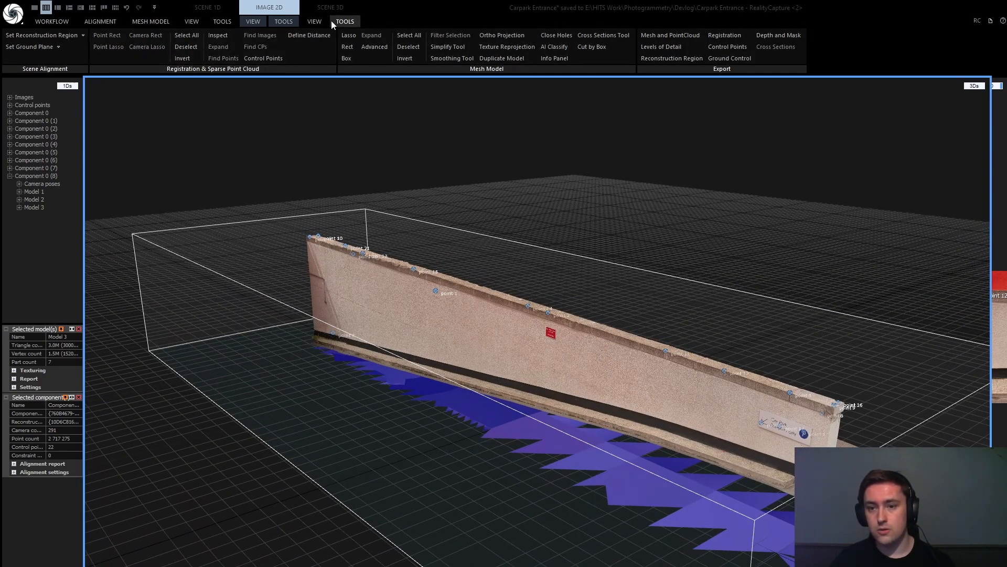
left_click(52, 21)
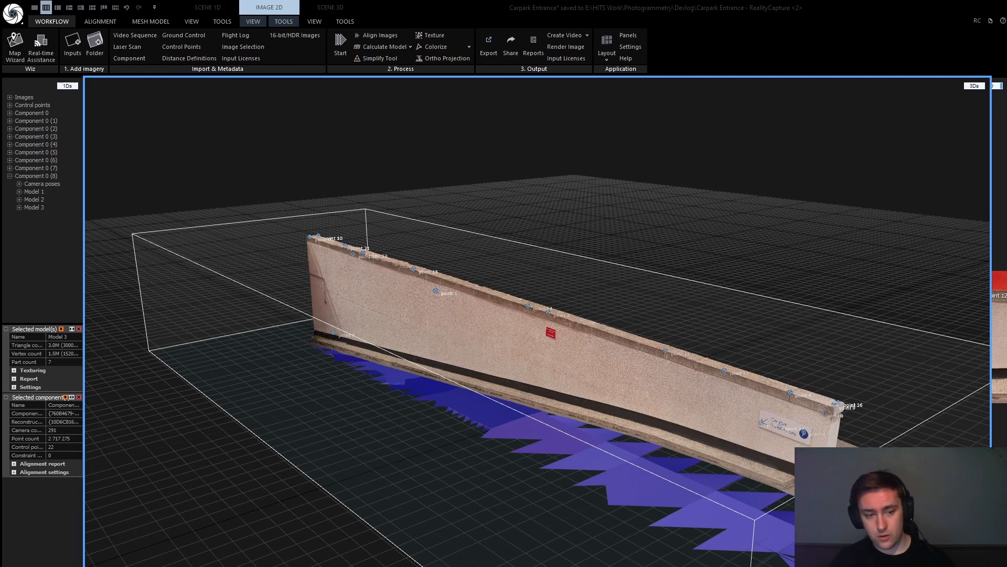
key("ctrl+e")
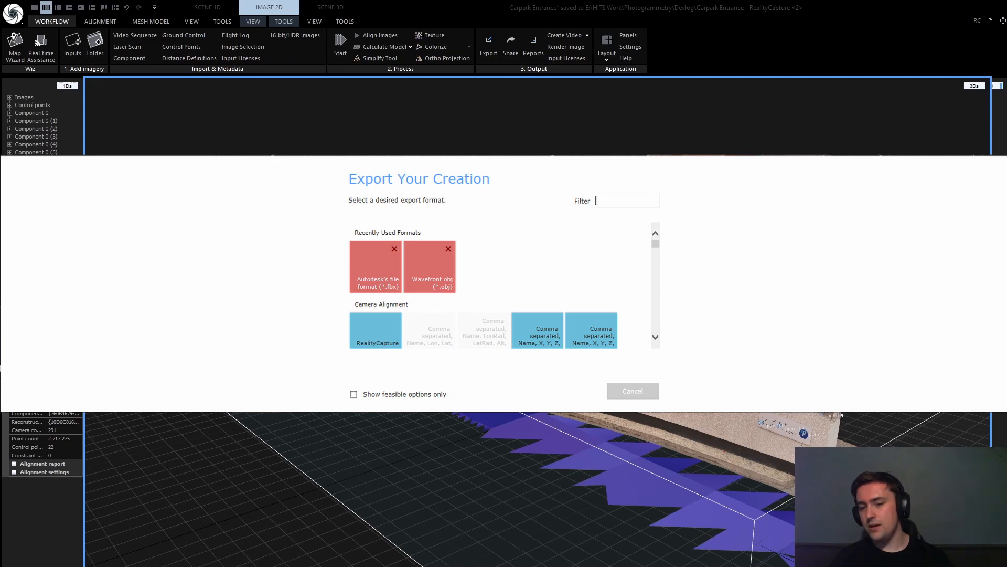
key("Escape")
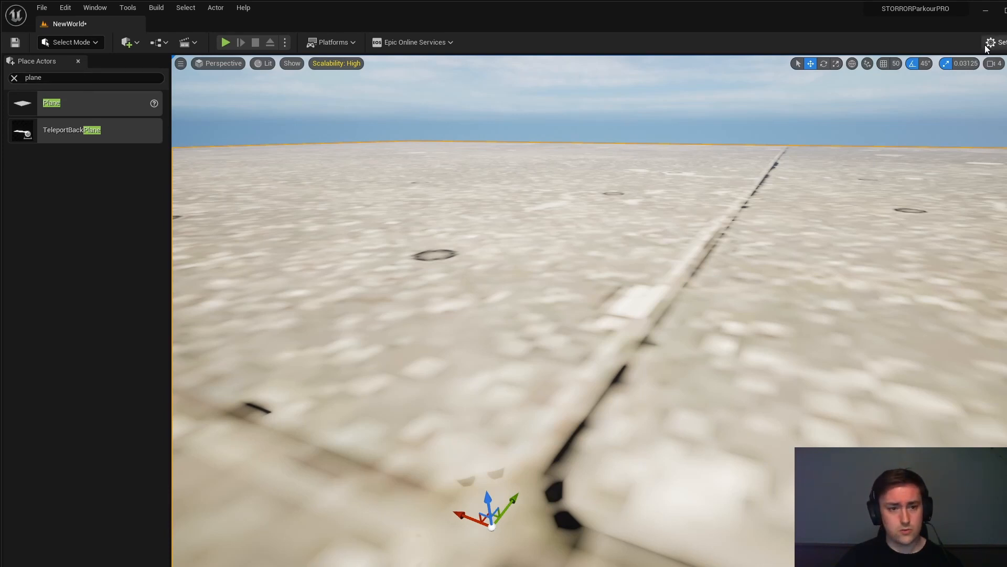
Switch to Unreal Editor and review the ground plane's transform and material settings
mouse_move(1006, 130)
left_mouse_down()
mouse_move(995, 130)
mouse_move(1006, 130)
left_mouse_up()
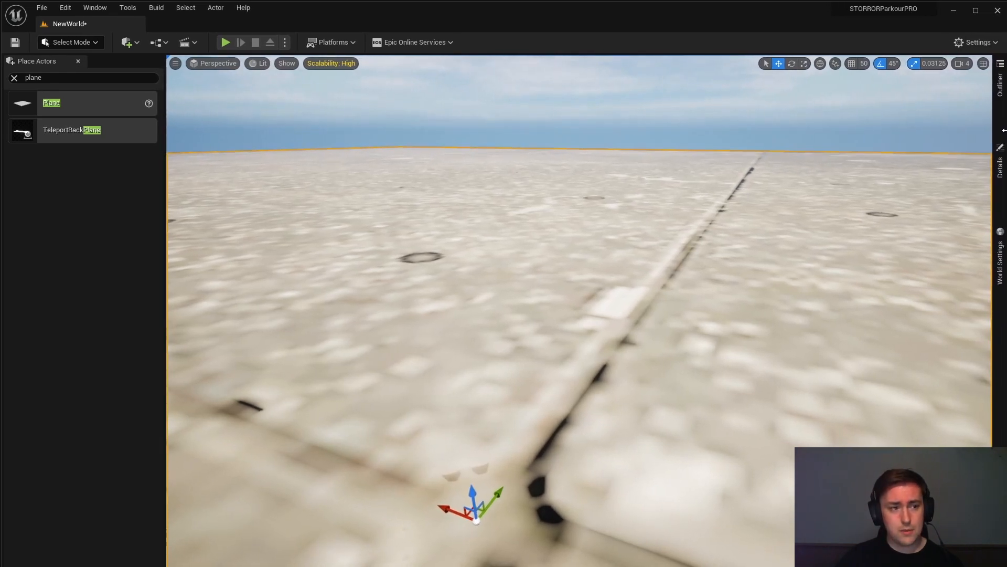
left_click_drag(708, 3, 715, 3)
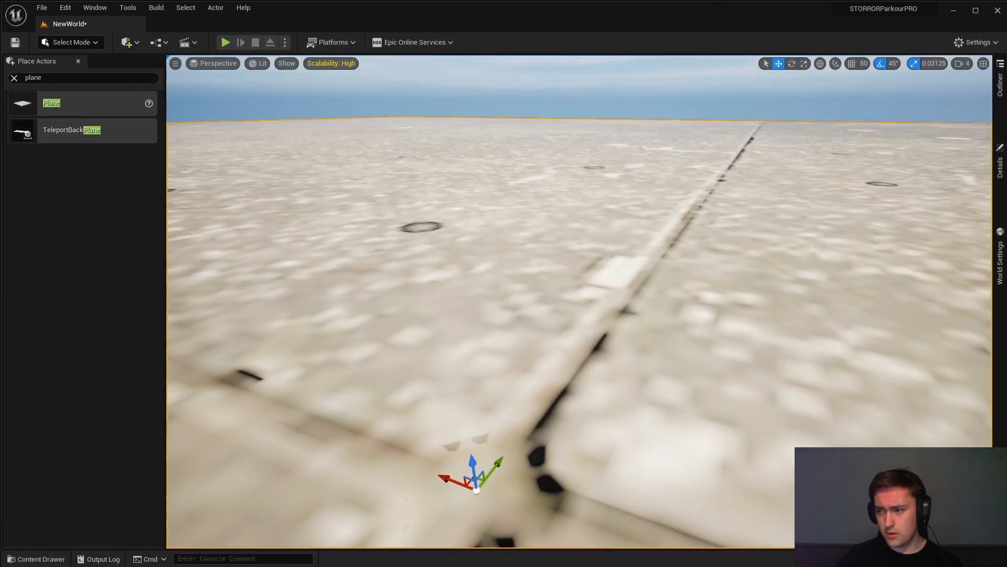
left_click_drag(1004, 24, 1004, 22)
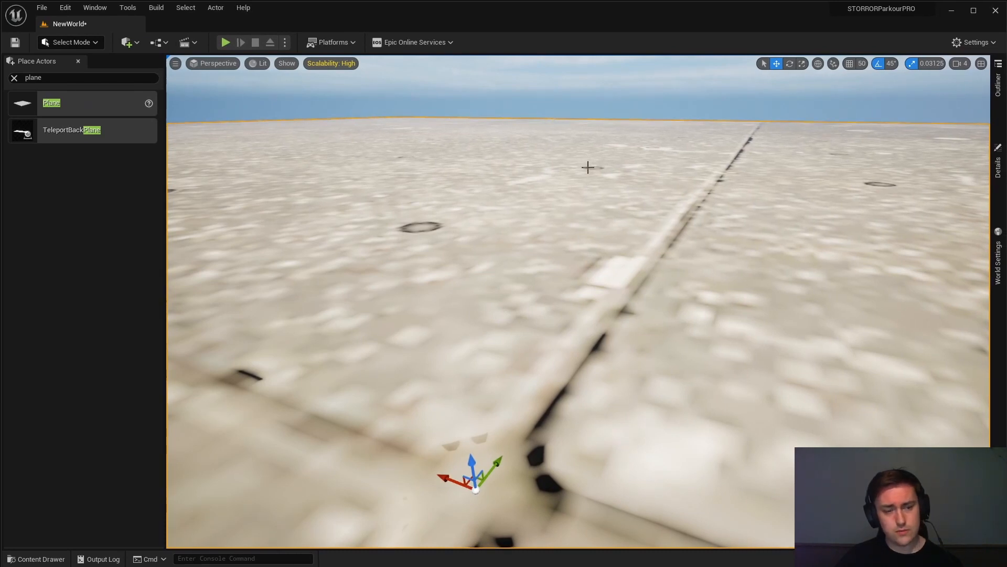
right_click_drag(587, 166, 594, 25)
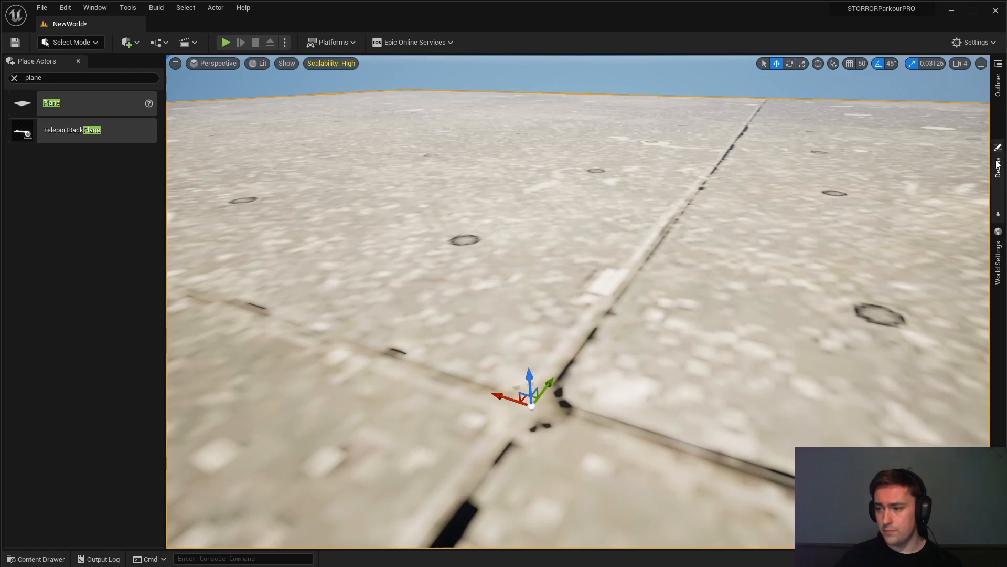
left_click(998, 167)
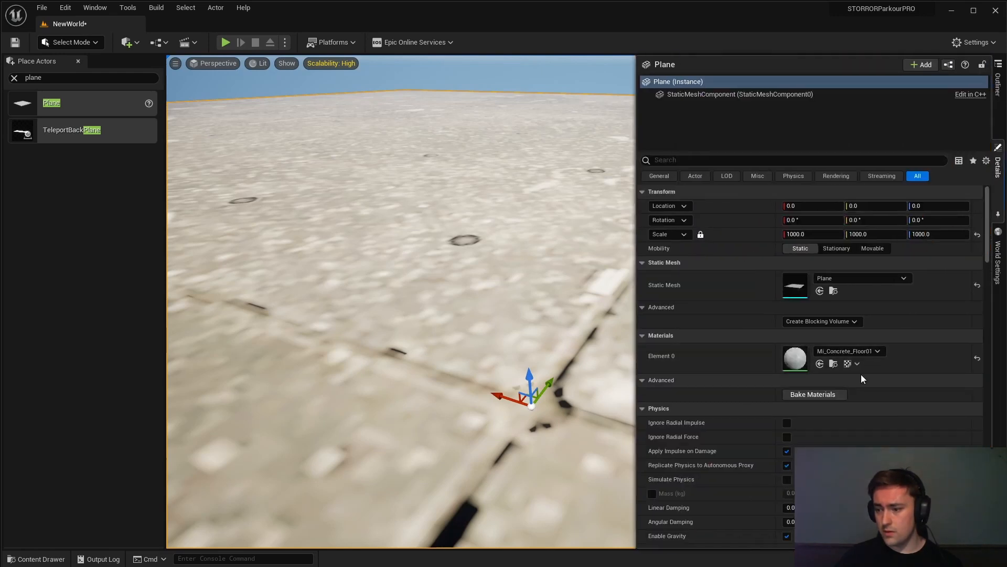
right_click_drag(292, 452, 331, 452)
Apply the MI_Concrete_Floor_vlkladr_2K material from the Megascans Surfaces folder to the ground plane
key("ctrl+space")
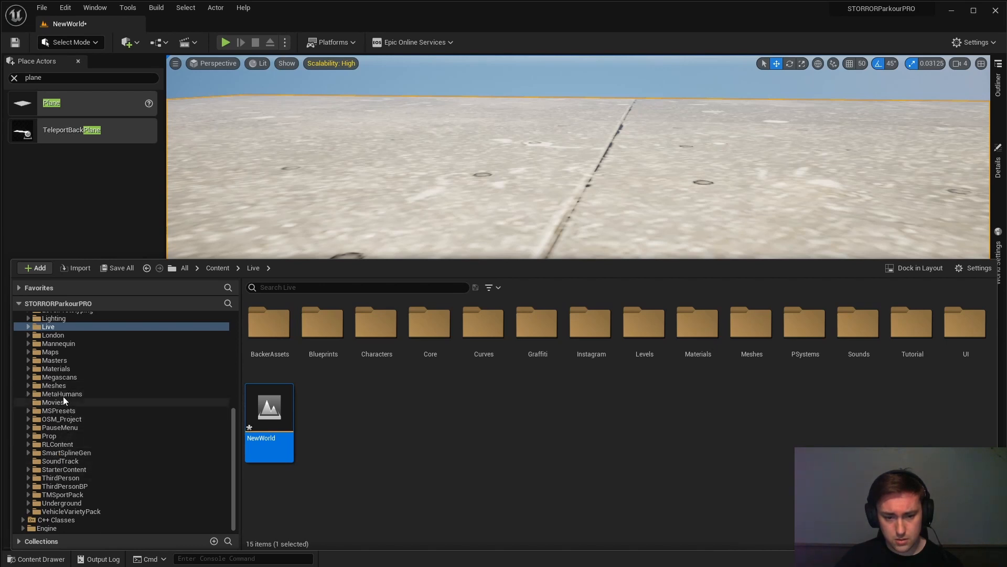
left_click(61, 378)
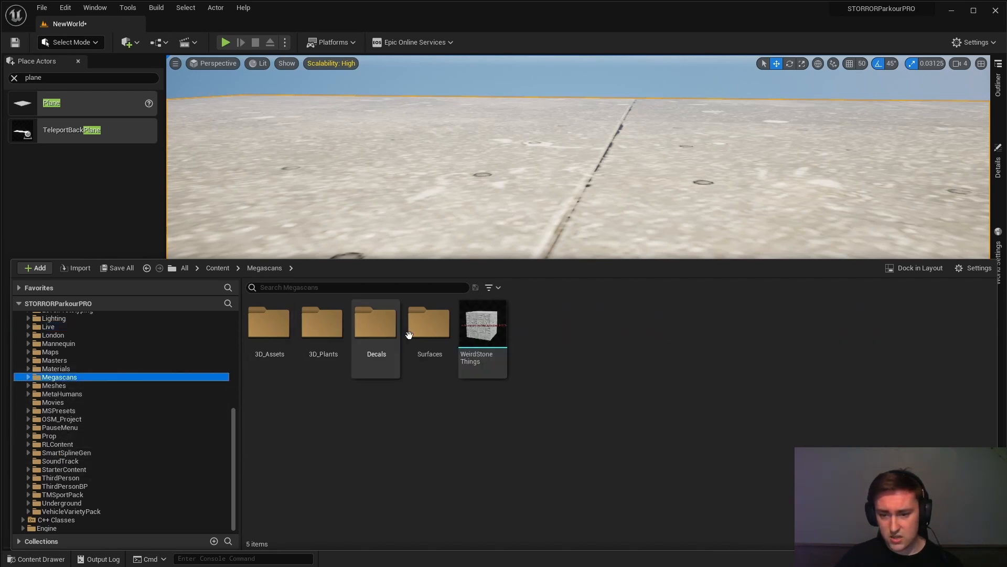
double_click(429, 323)
scroll(661, 419, "down", 2)
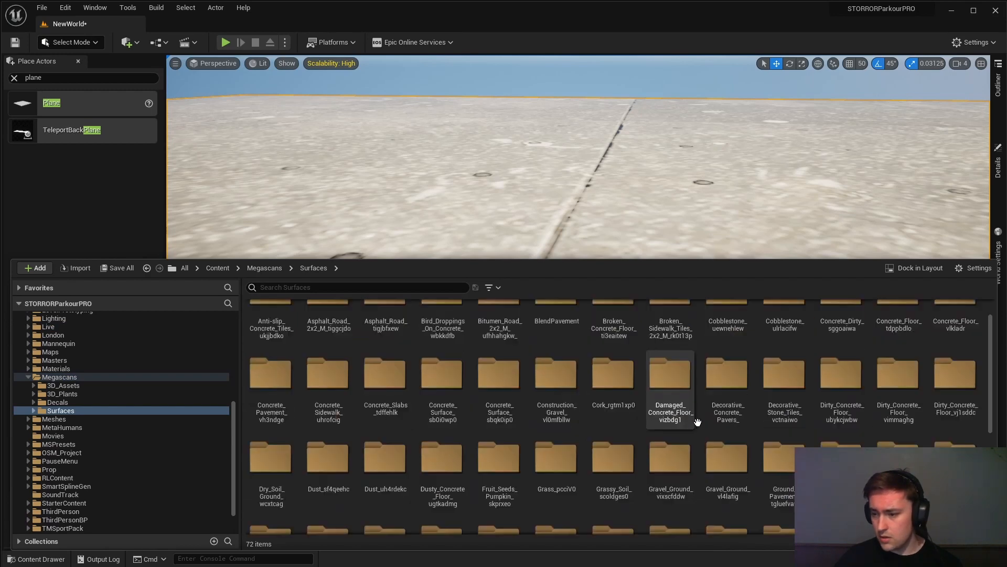
scroll(703, 426, "up", 2)
double_click(956, 323)
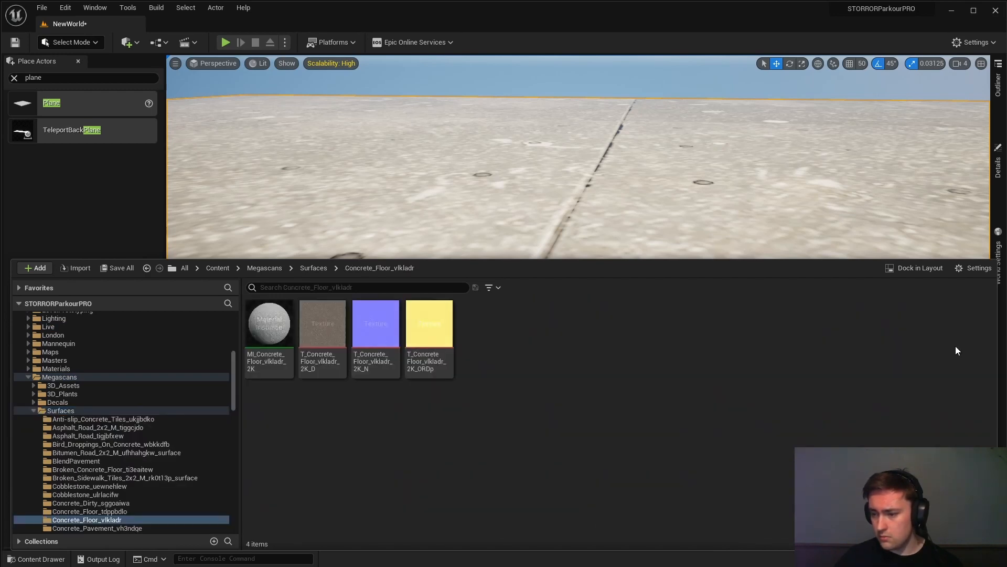
left_click_drag(275, 346, 476, 239)
Increase the texture tiling in the MI_Concrete_Floor_vlkladr_2K material and check the ground plane from several angles
right_click_drag(488, 268, 516, 230)
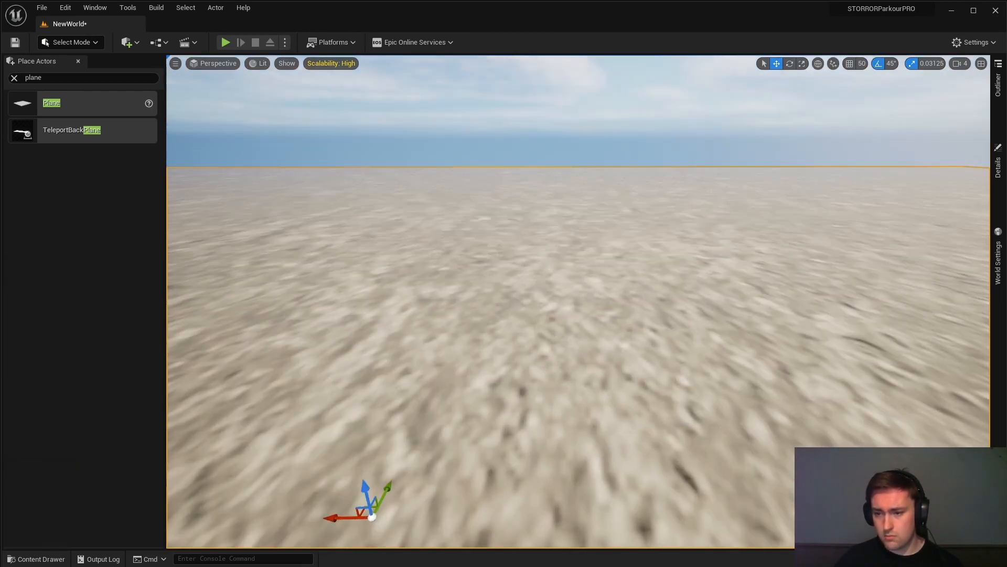
key("s")
right_click_drag(496, 265, 497, 306)
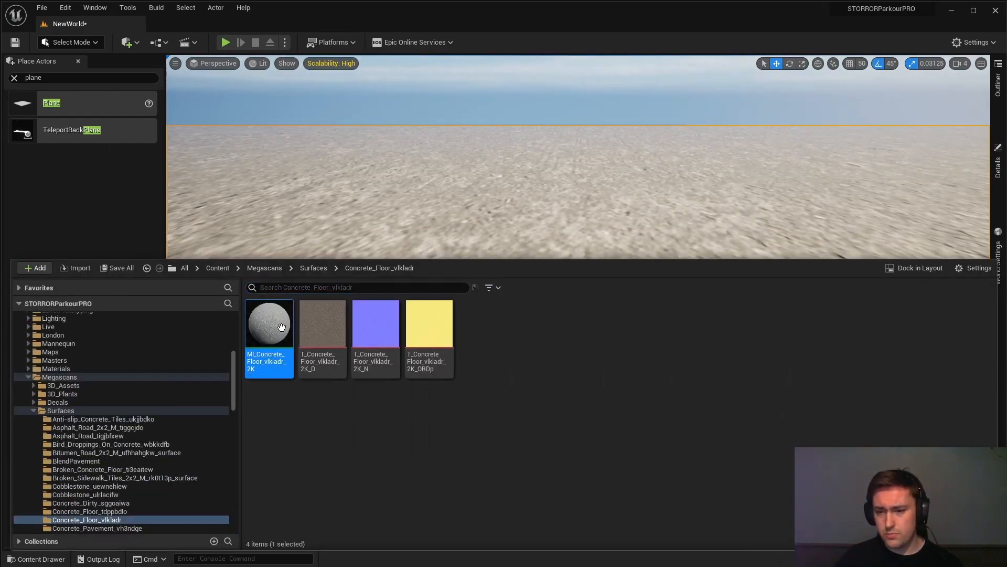
left_click(281, 336)
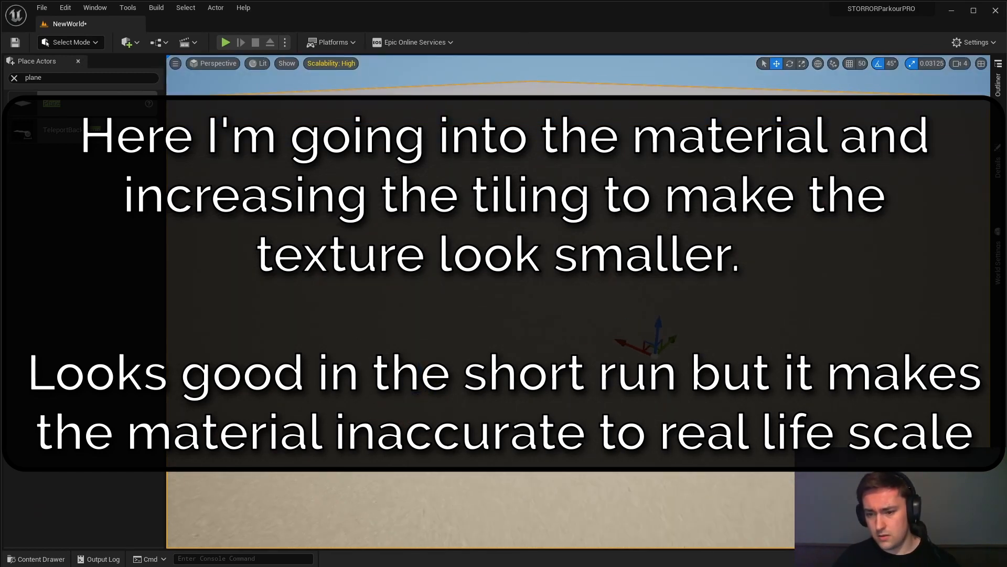
key("w")
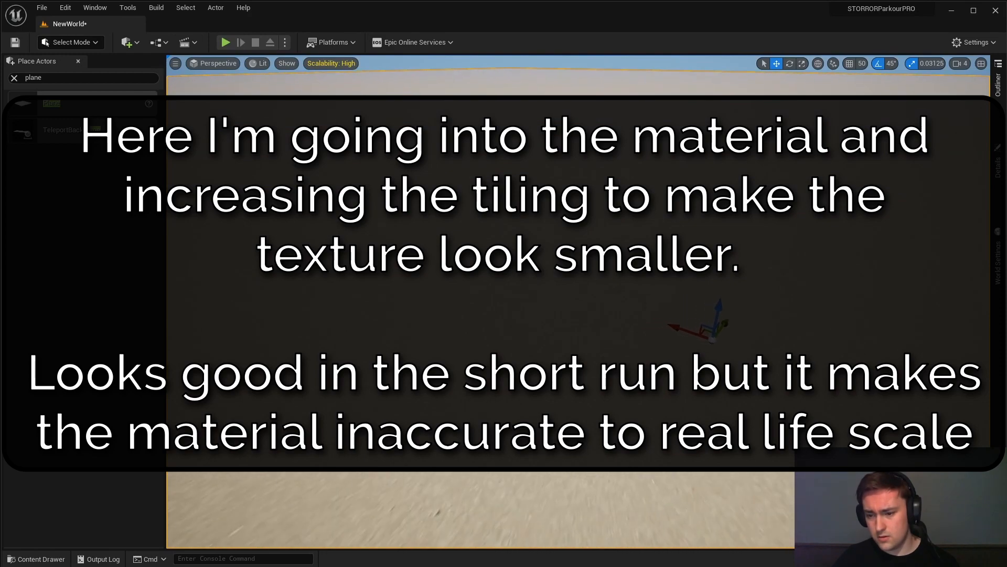
key("a")
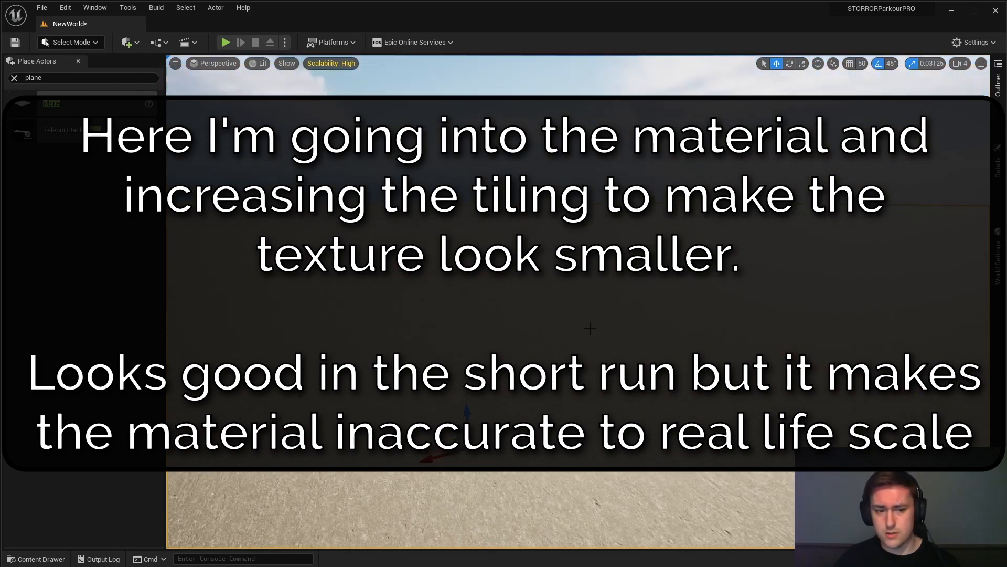
key("a")
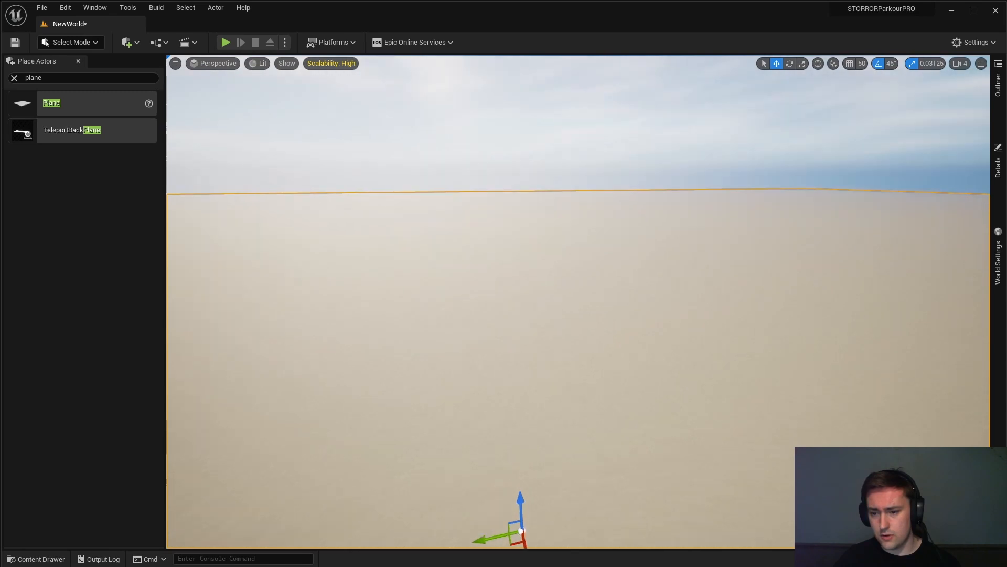
mouse_move(931, 190)
right_mouse_down()
mouse_move(931, 233)
mouse_move(931, 190)
right_mouse_up()
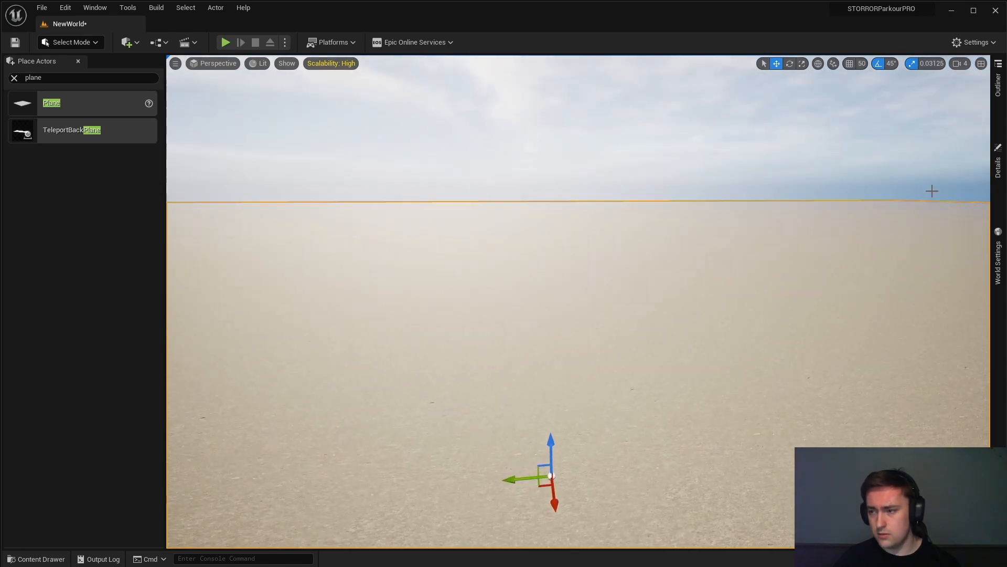
Set the directional light's Specular Scale to 0.01
left_click(995, 104)
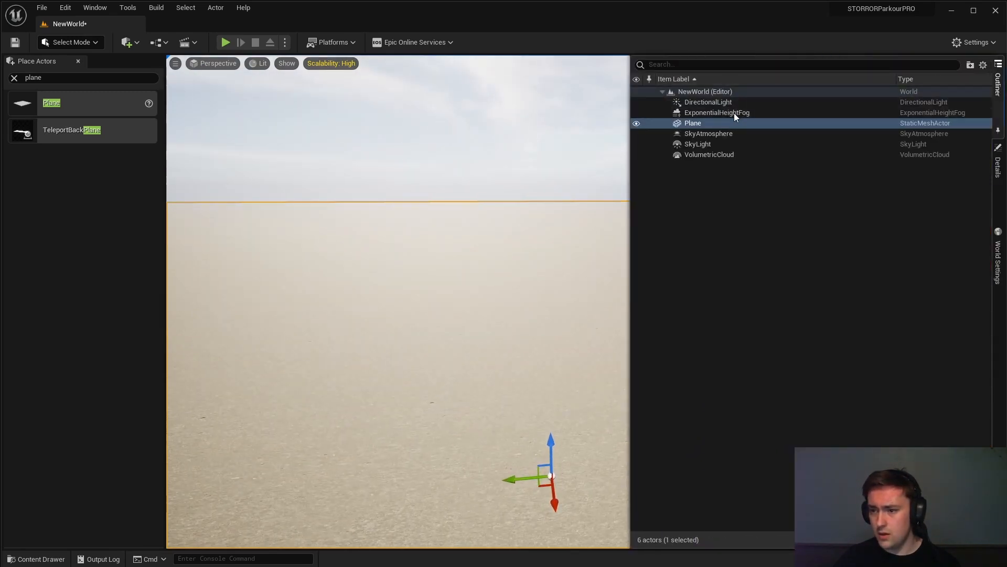
left_click(745, 103)
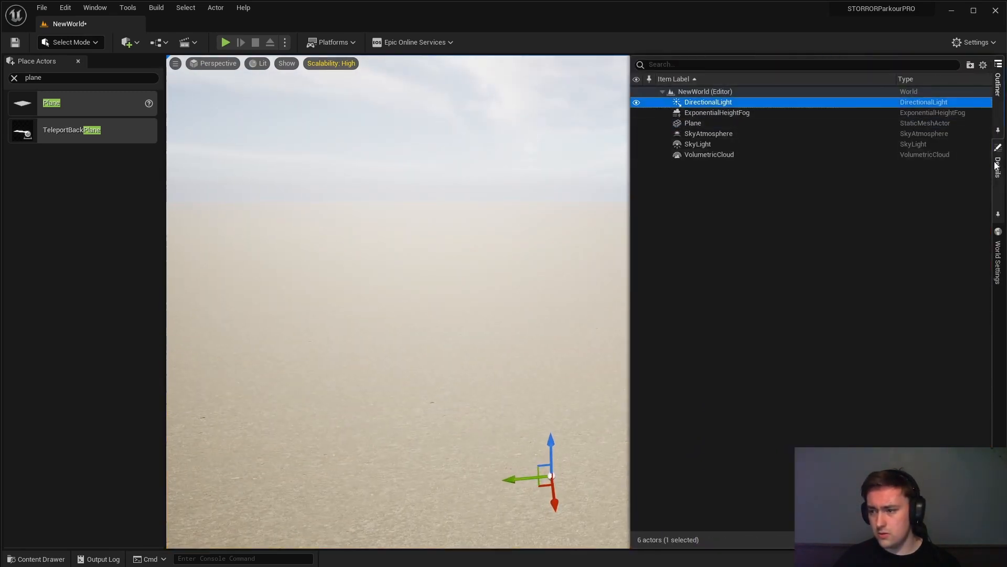
left_click(997, 167)
scroll(854, 351, "down", 4)
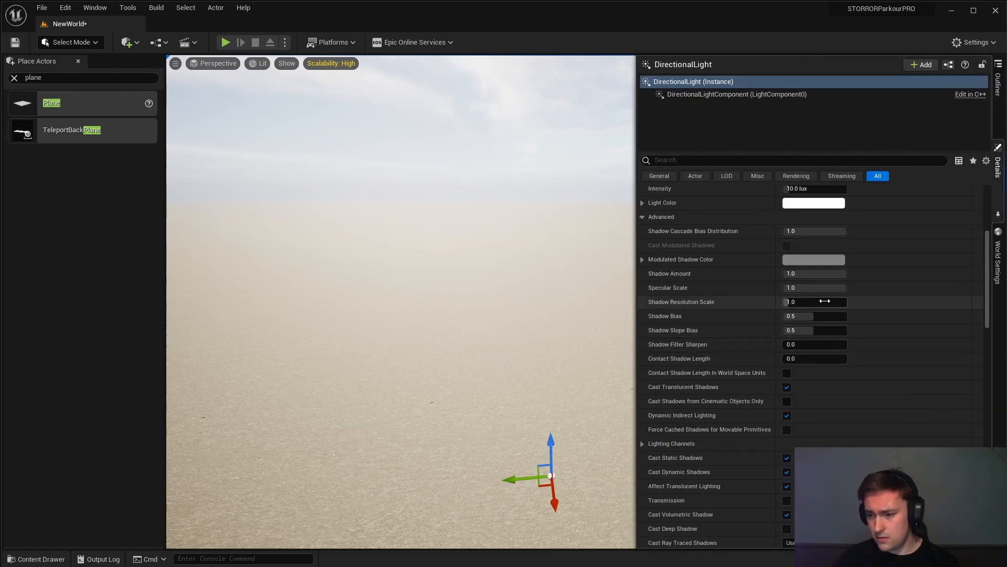
left_click_drag(823, 288, 787, 288)
left_click(827, 289)
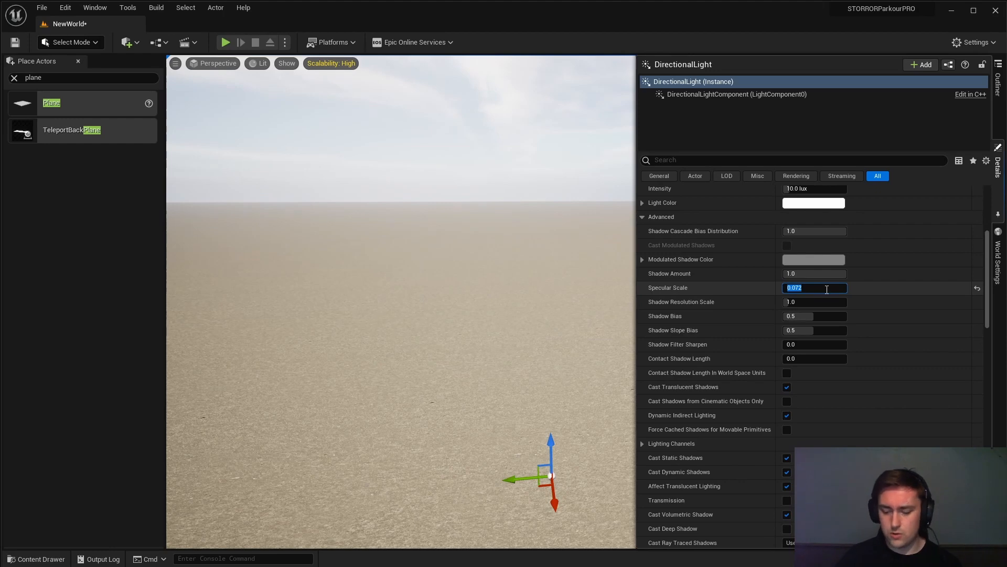
type("0.01")
key("Return")
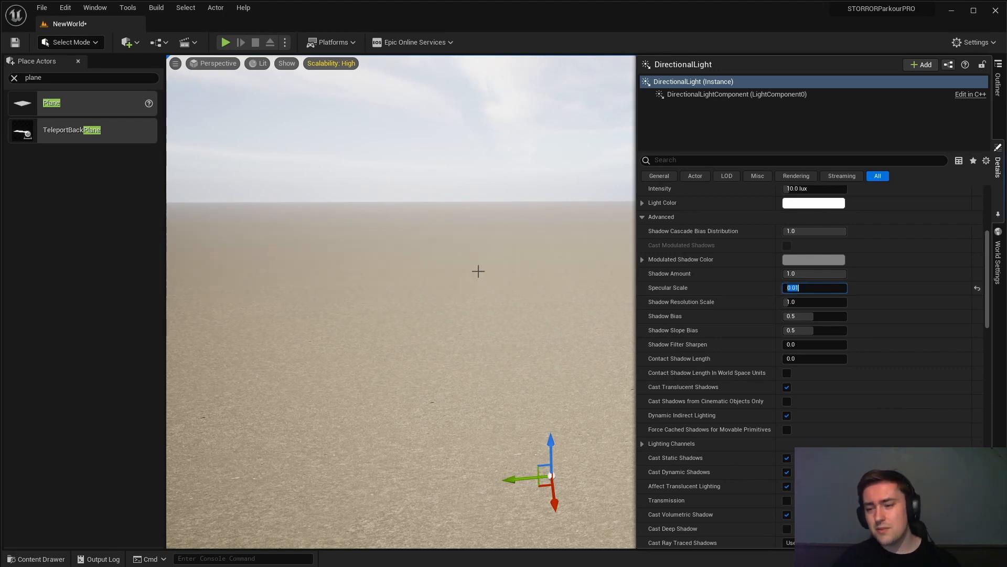
Look over the concrete ground in the viewport and browse the project's content folders above Megascans
left_click(476, 270)
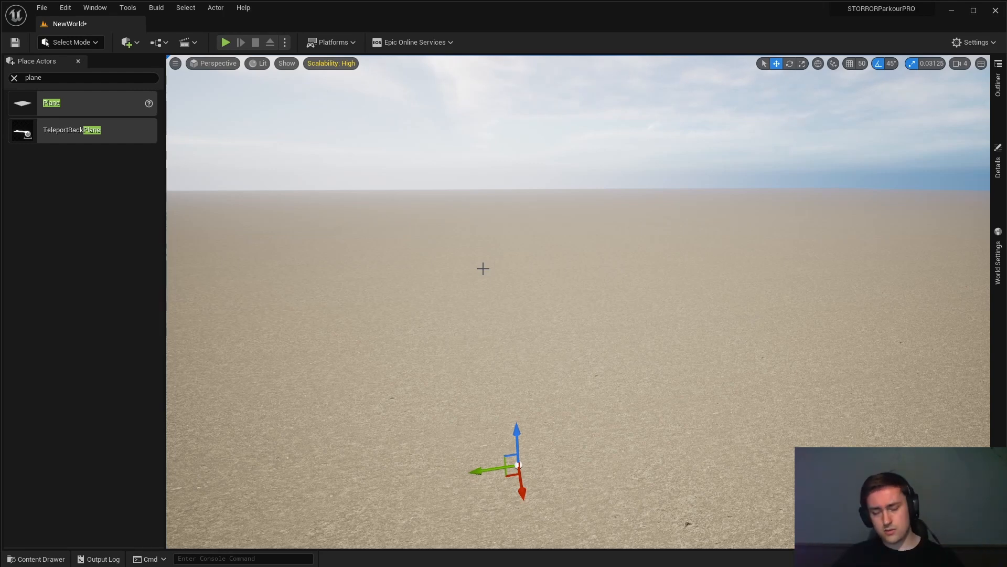
right_click_drag(483, 268, 576, 275)
key("ctrl+space")
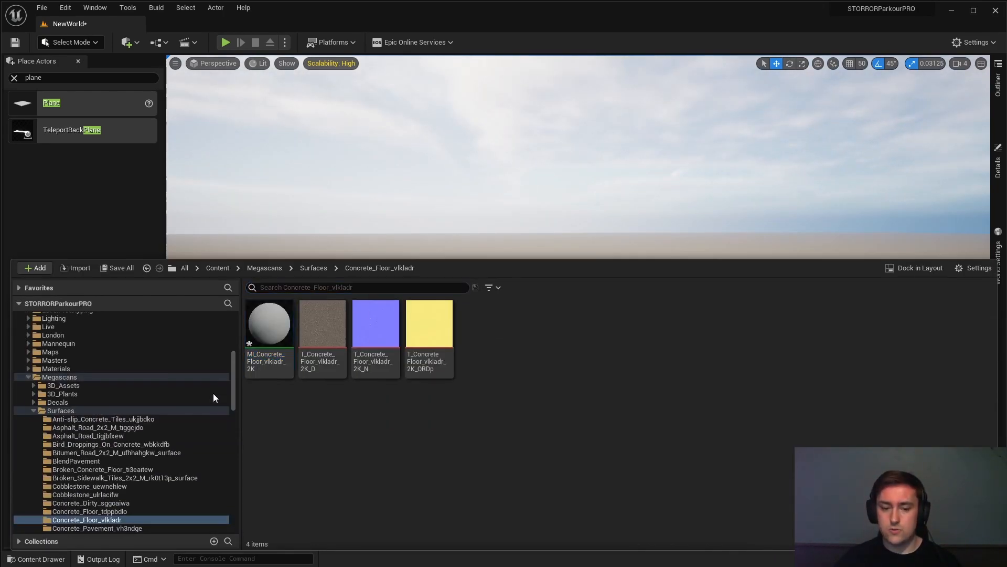
scroll(63, 446, "down", 2)
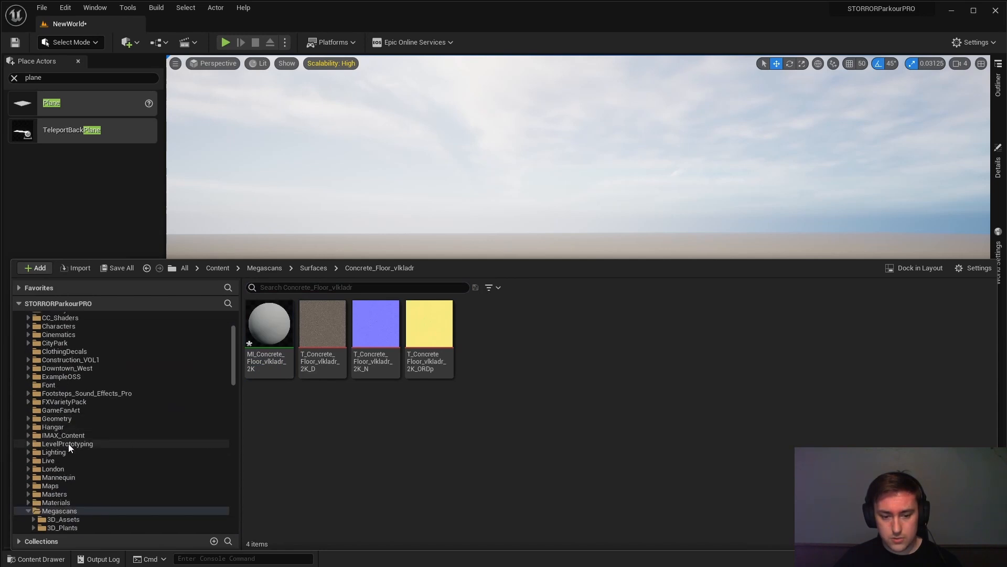
left_click(64, 460)
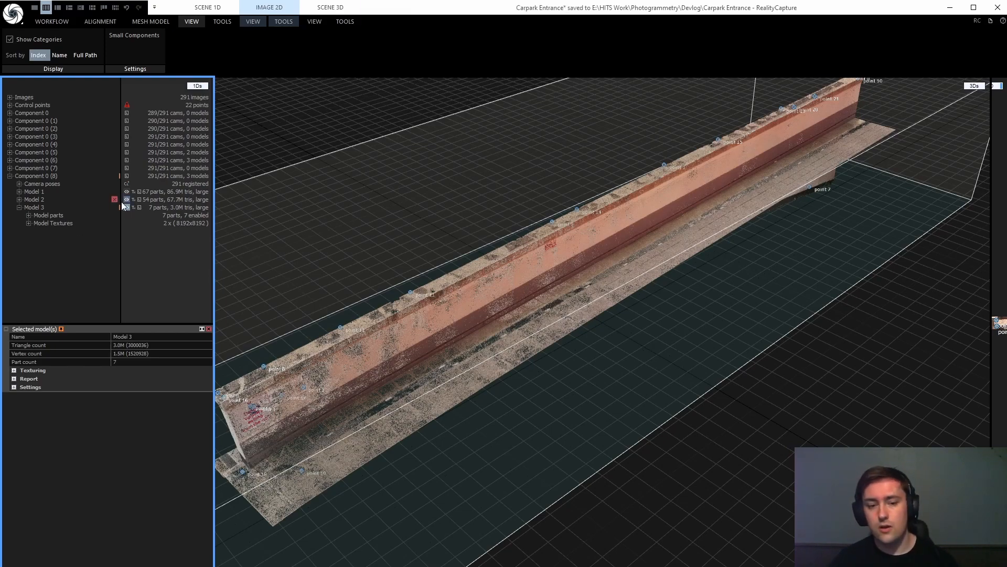
Switch to RealityCapture and set the 3D scene render mode to Sweet for the textured wall in Model 3
left_click_drag(460, 209, 521, 234)
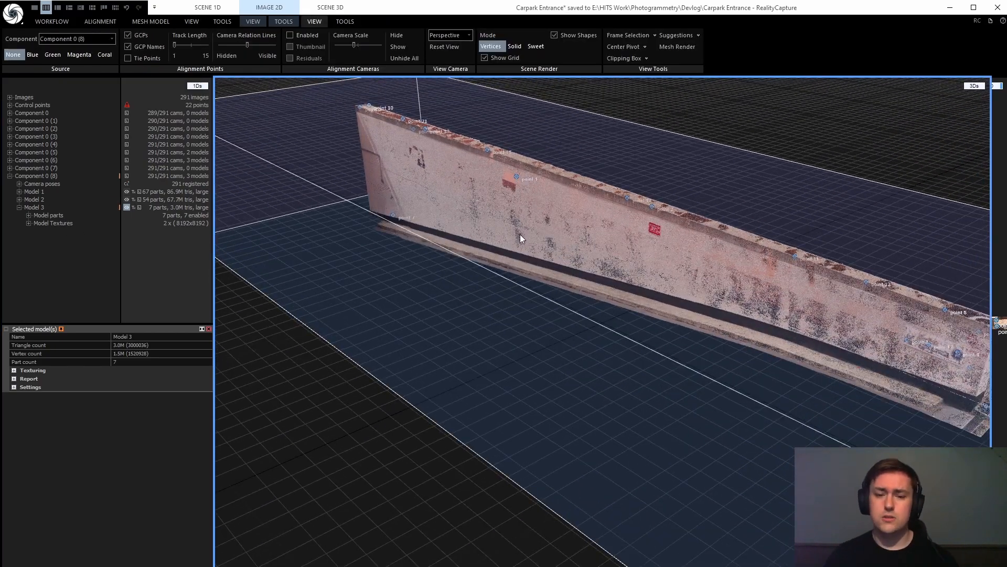
left_click(52, 21)
middle_click_drag(503, 231, 465, 235)
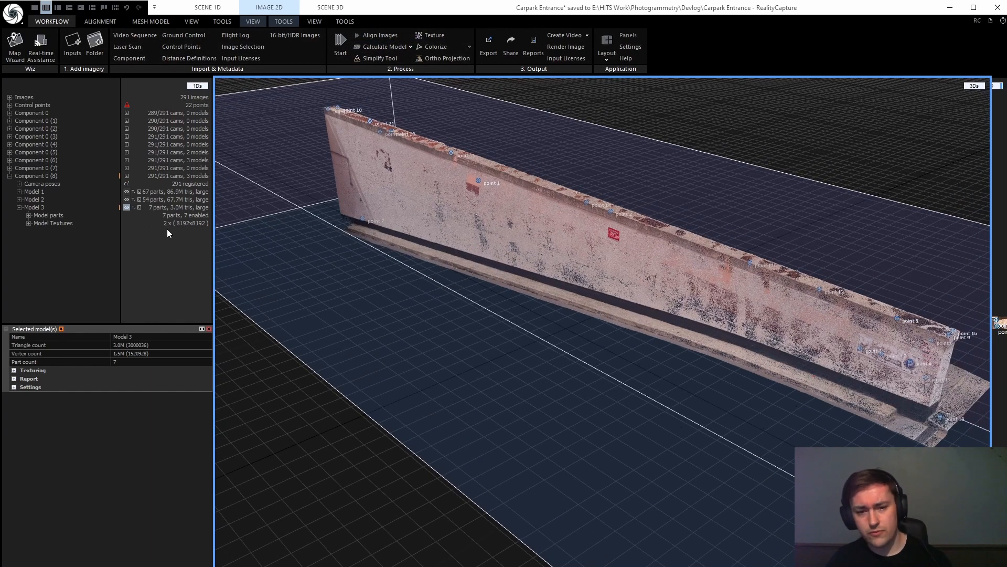
left_click(313, 22)
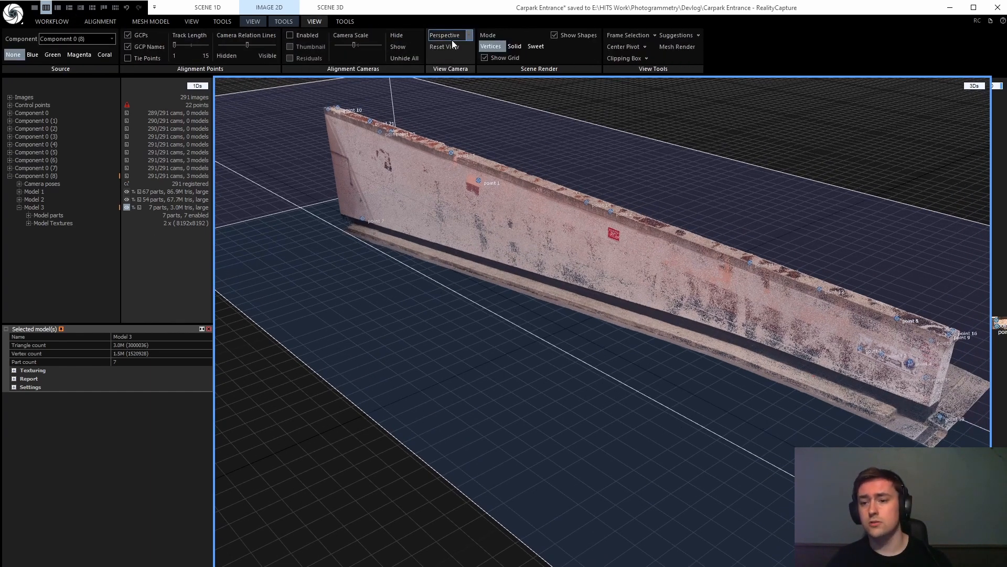
left_click(531, 47)
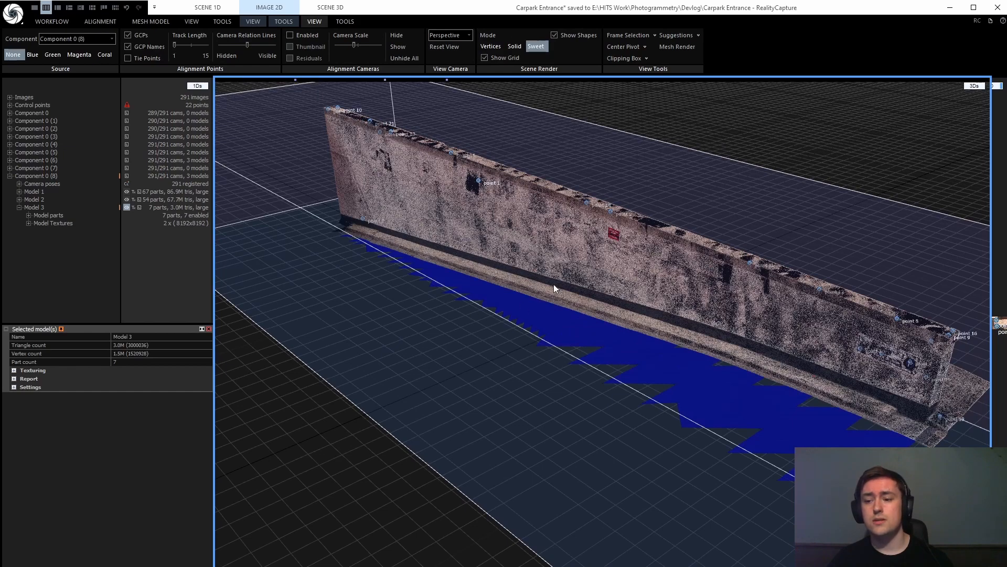
middle_click_drag(553, 286, 444, 317)
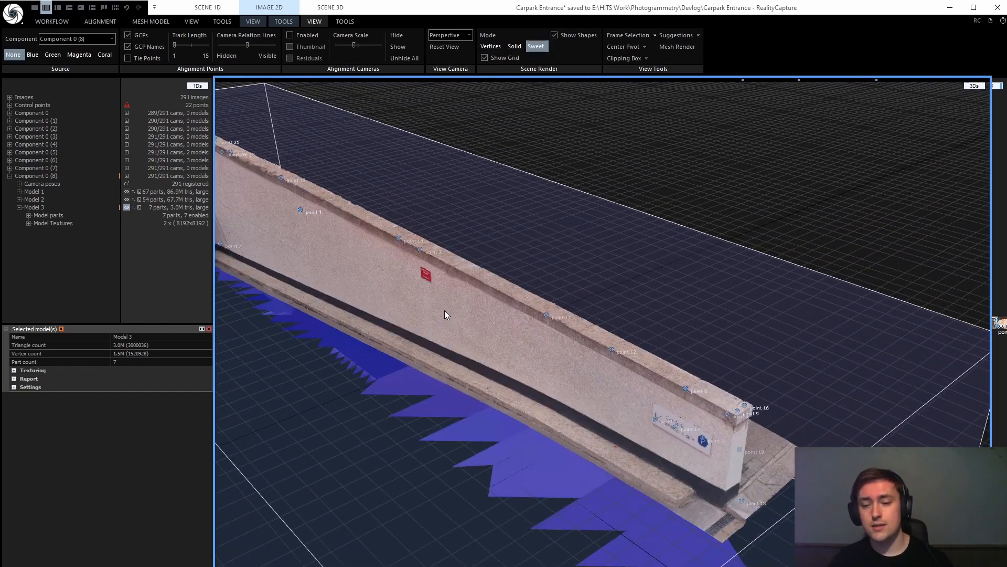
Toggle the visibility of Model 3's Color Layer off and on to compare the wall with and without its texture
left_click(29, 223)
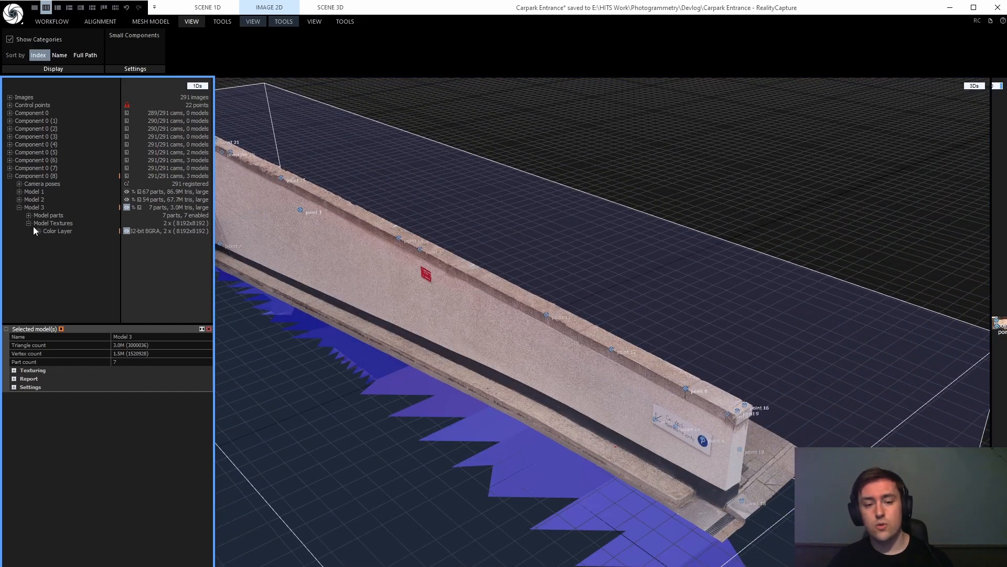
left_click(128, 231)
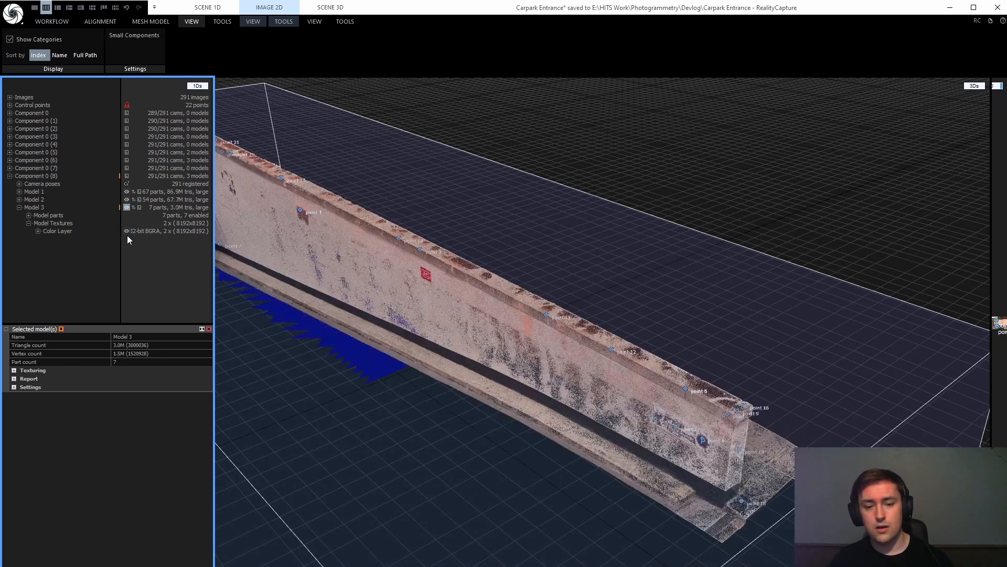
left_click(126, 232)
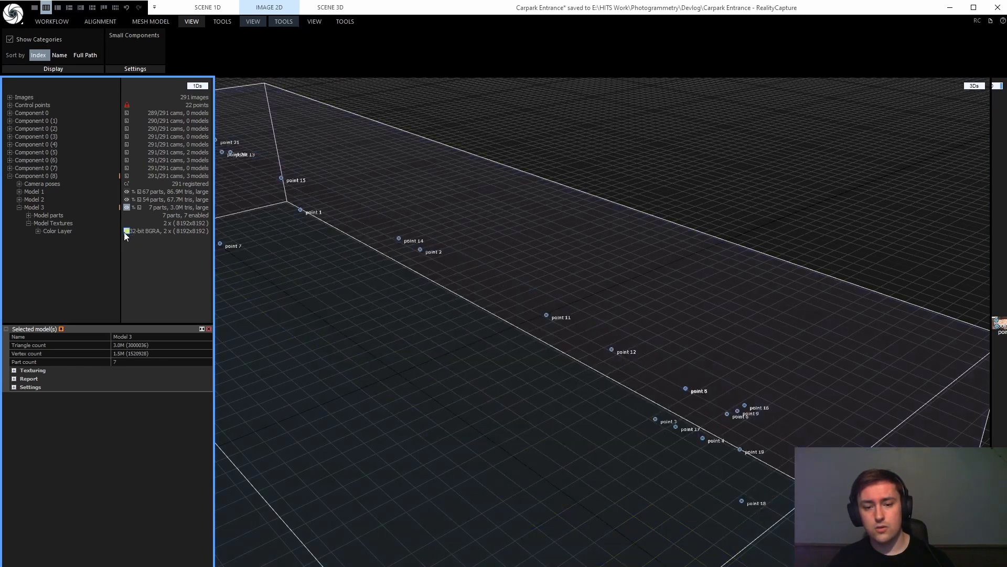
left_click(29, 223)
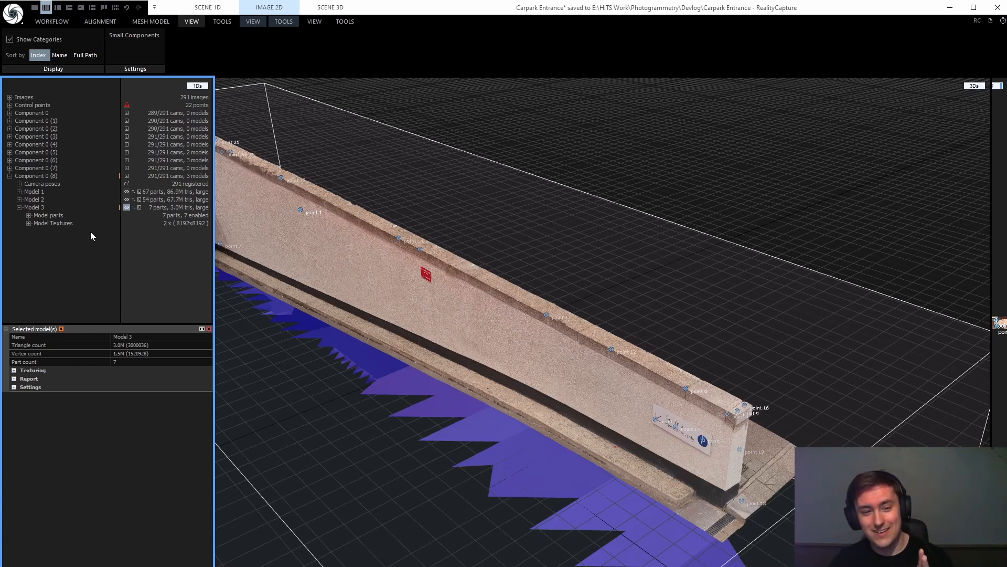
Look through the models of Component 0 (6) and Component 0 (5), and reselect Model 3 in Component 0 (8)
left_click(19, 208)
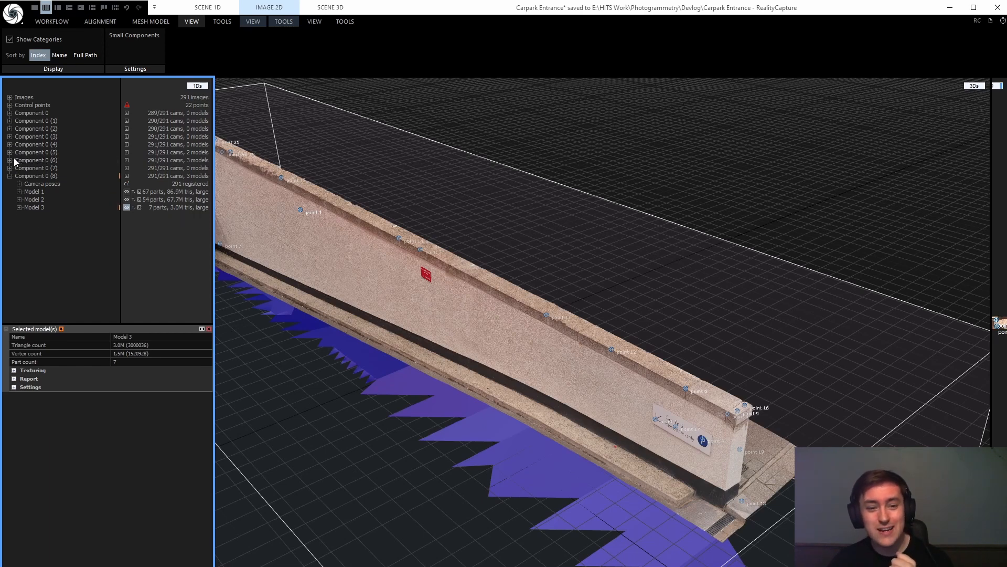
left_click(9, 160)
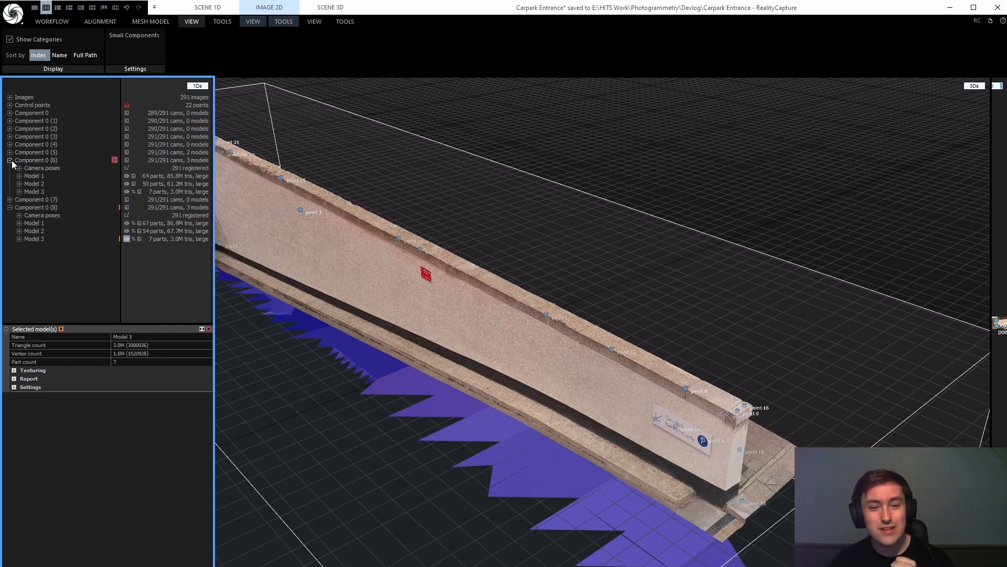
left_click(31, 184)
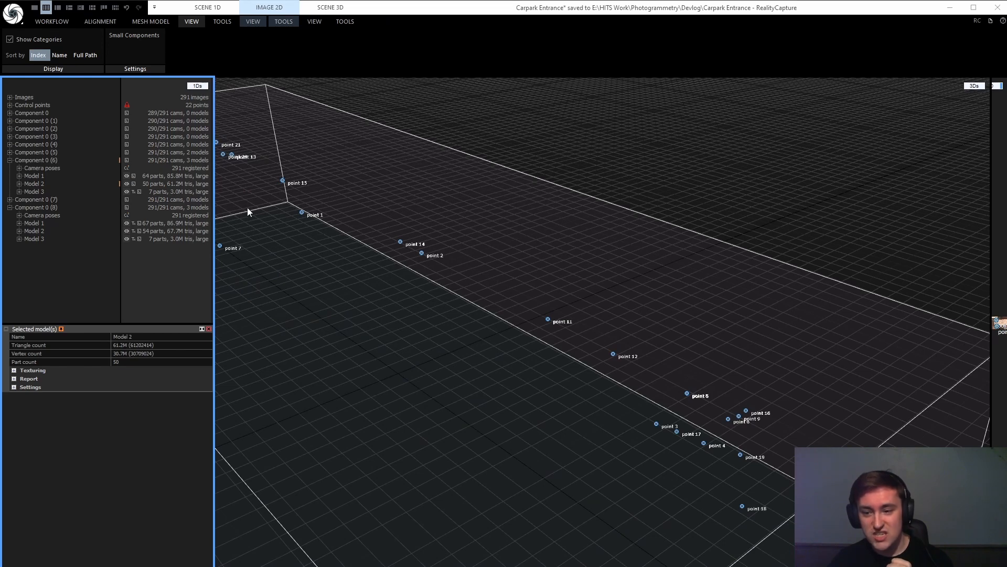
left_click(10, 153)
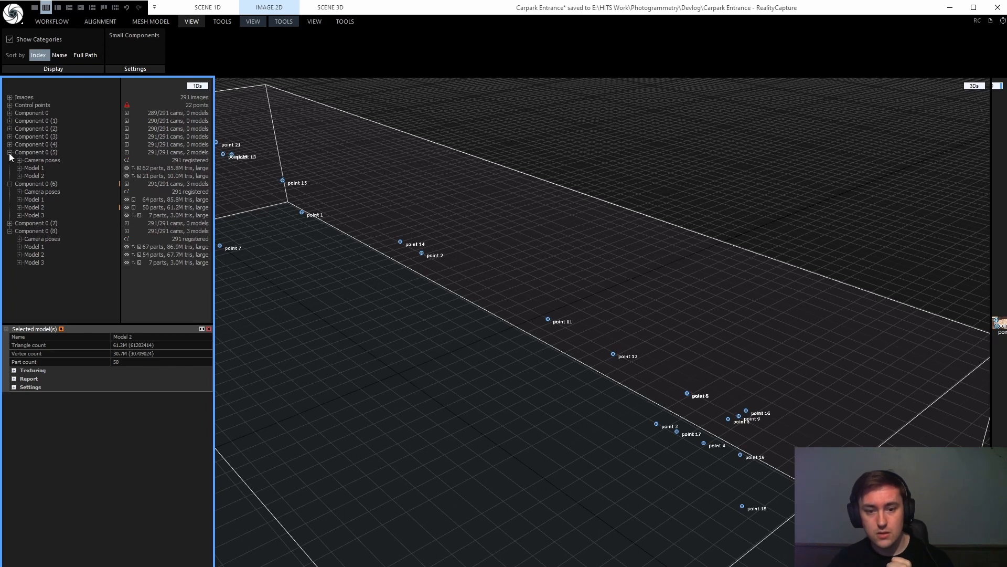
left_click(9, 152)
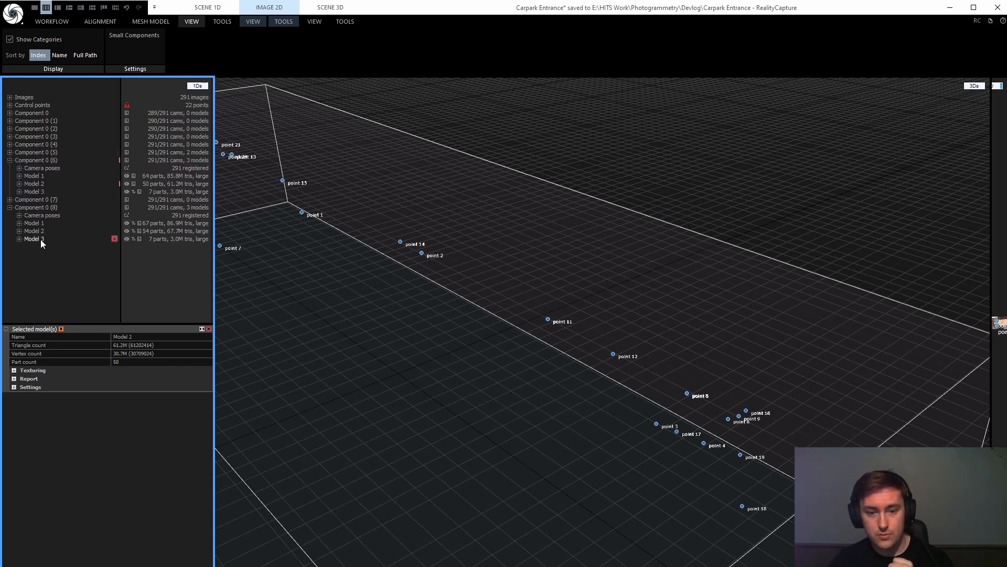
left_click(39, 177)
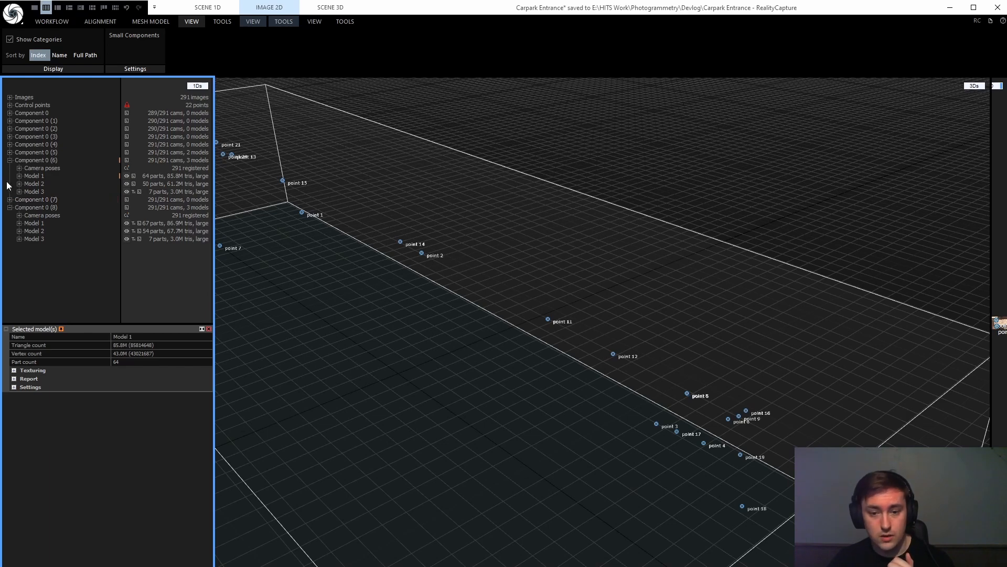
left_click(10, 160)
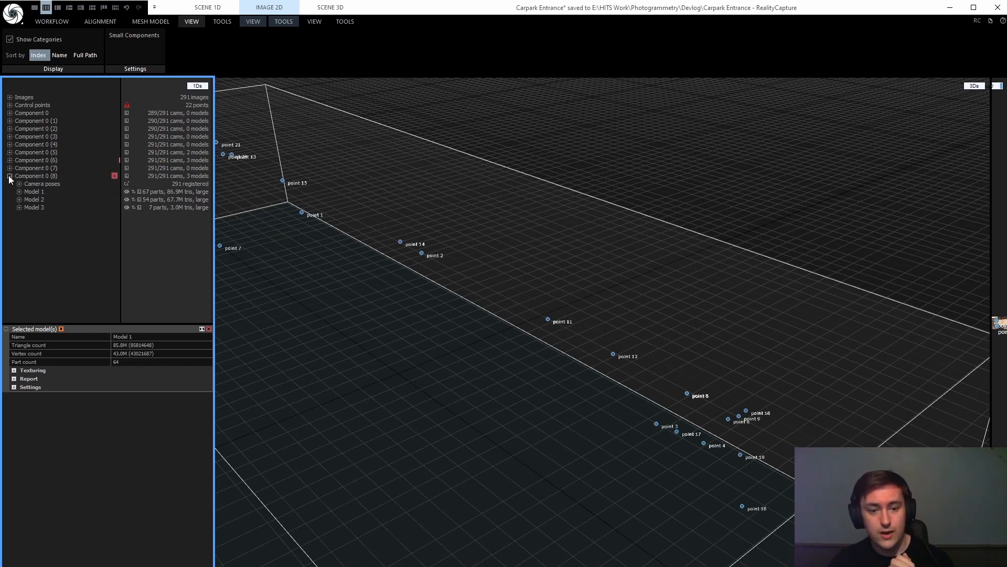
left_click(34, 207)
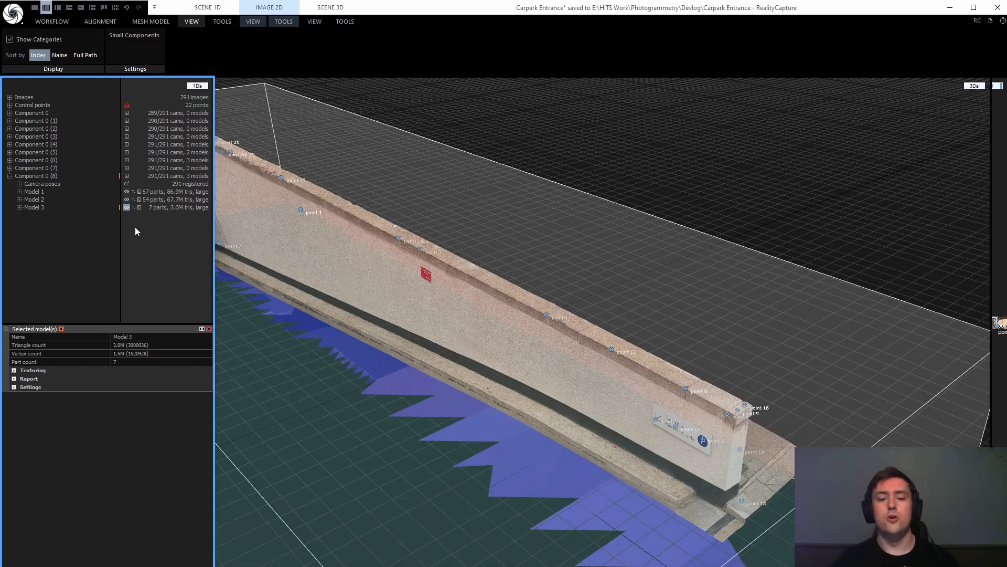
Review Model 3's unwrap parameters, including the custom texel size and maximal texture resolution
left_click(151, 21)
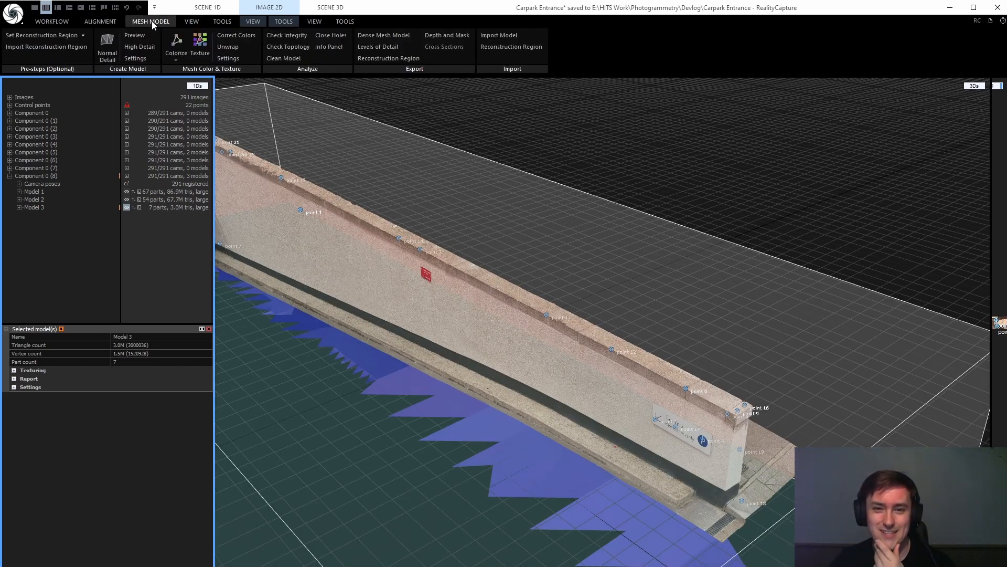
left_click(223, 47)
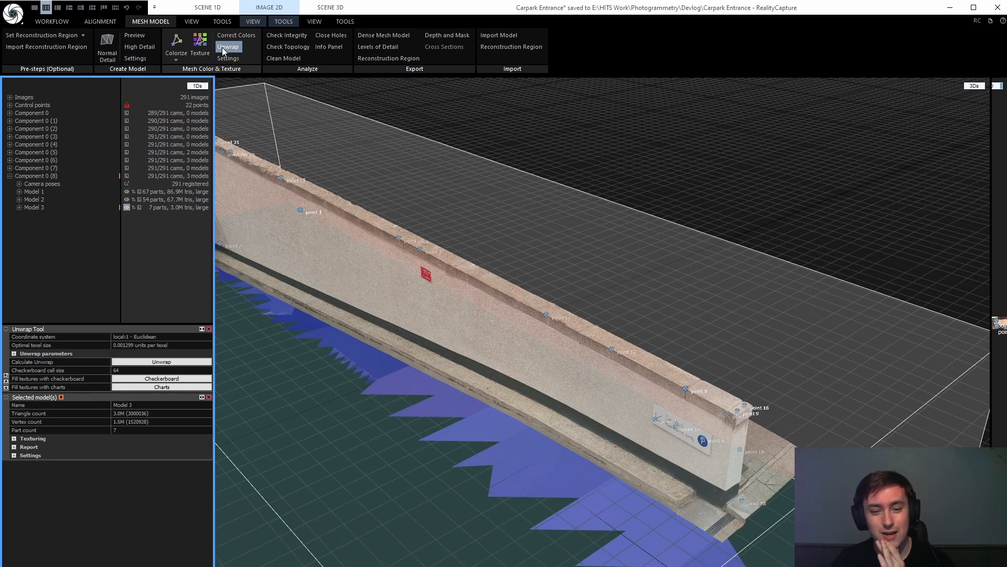
left_click(14, 354)
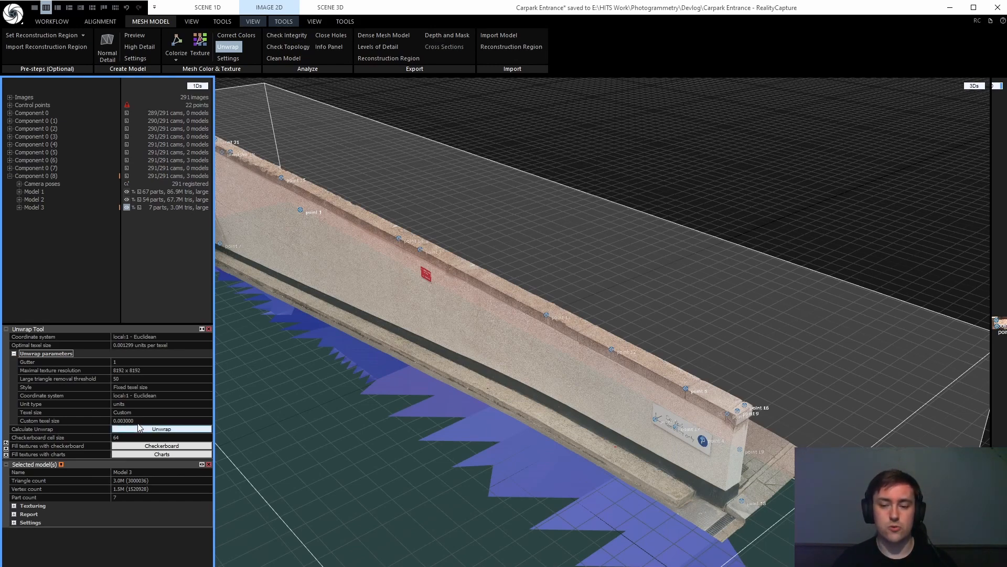
left_click_drag(446, 387, 497, 381)
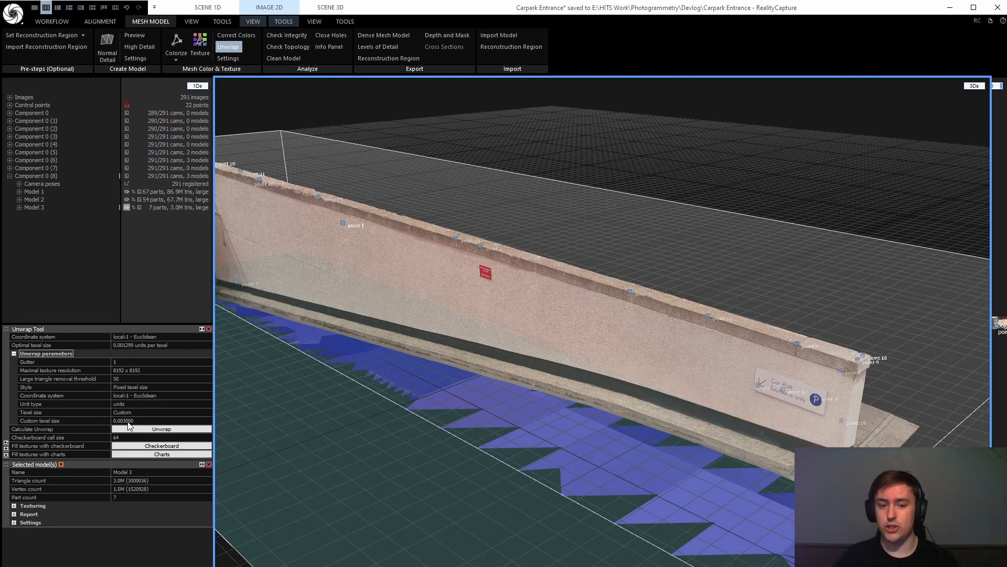
left_click(141, 372)
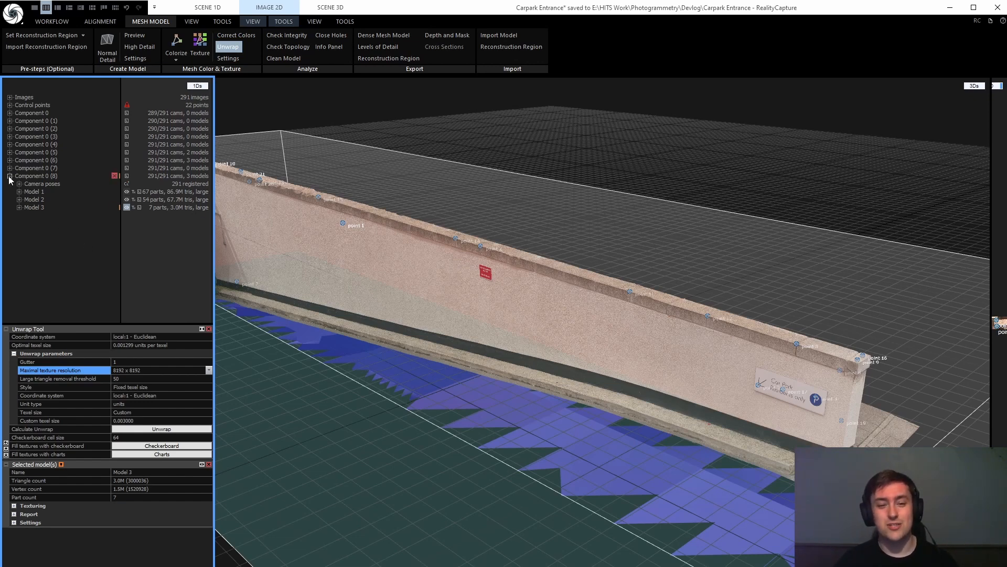
Examine Model 3's texture count and the wall from several angles, and close the Unwrap tool
left_click_drag(397, 248, 420, 282)
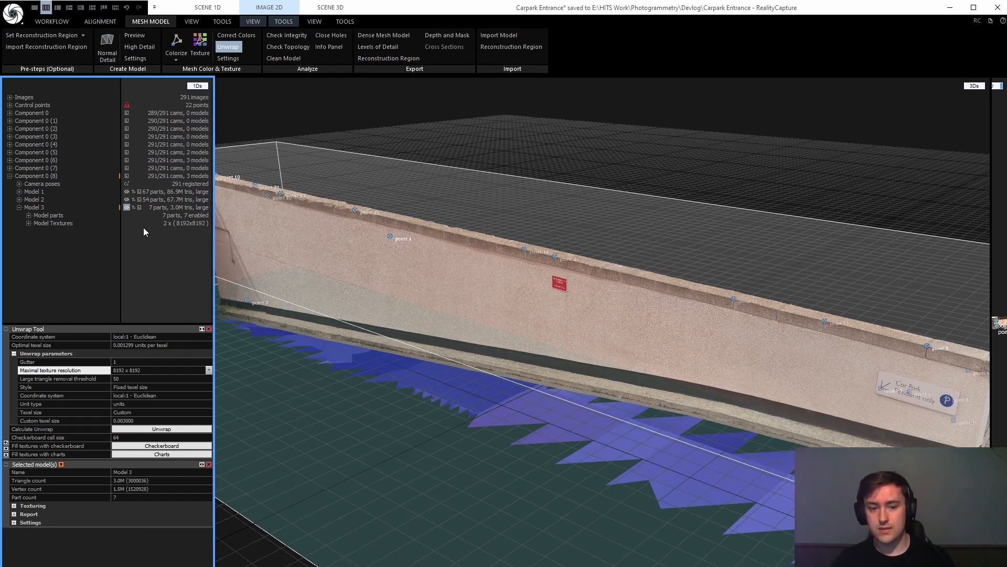
scroll(600, 295, "down", 3)
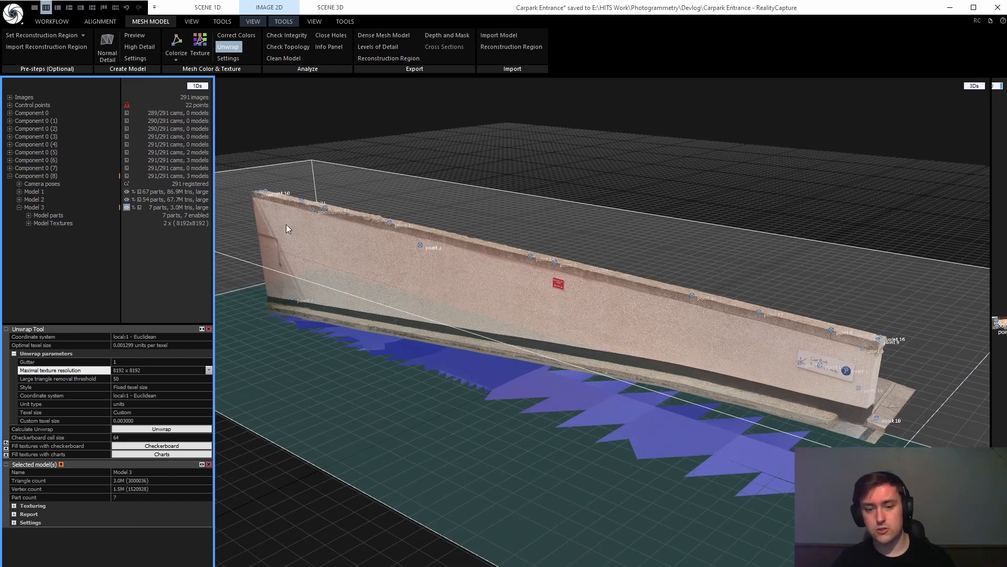
left_click_drag(583, 267, 616, 276)
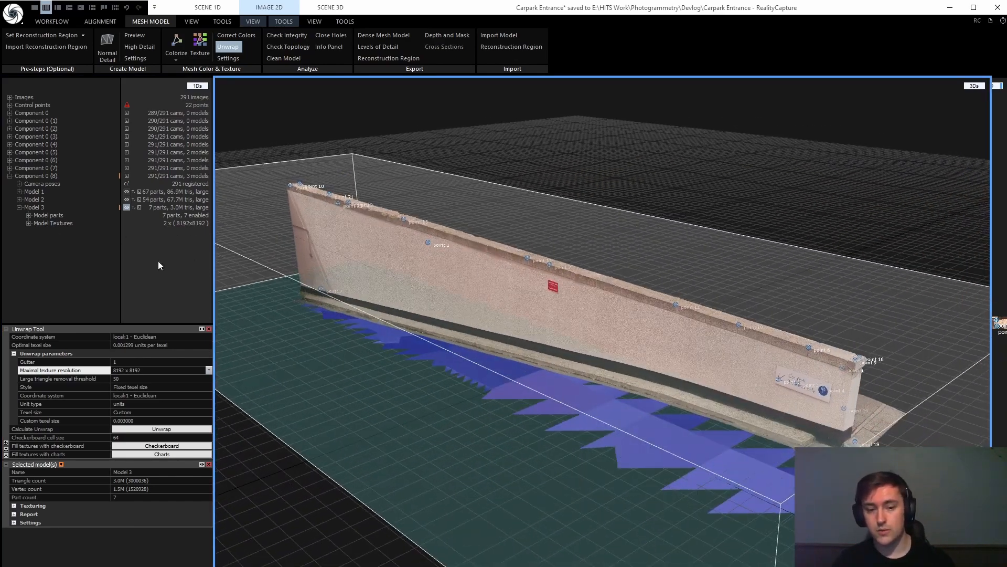
left_click(19, 207)
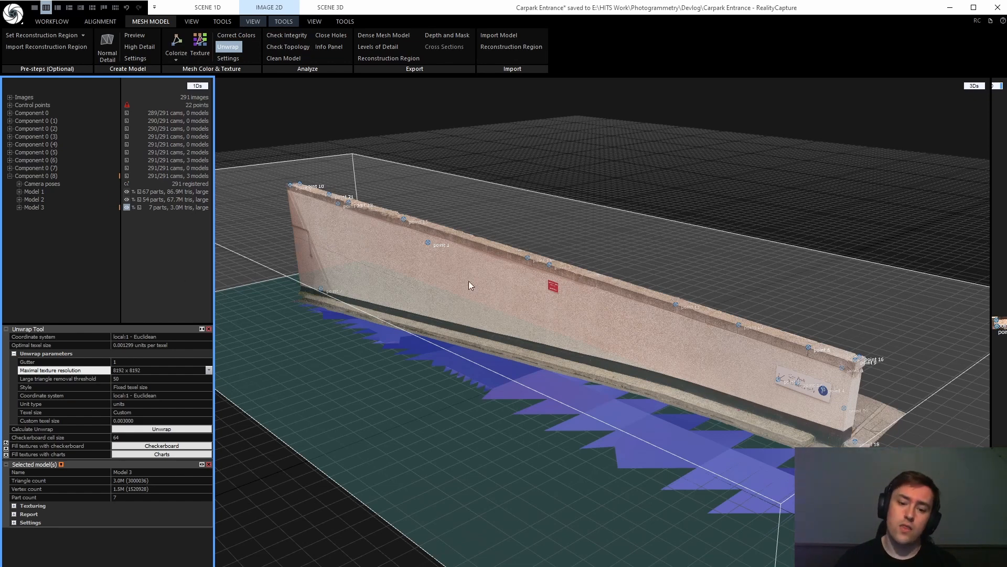
left_click_drag(469, 285, 156, 326)
left_click(208, 329)
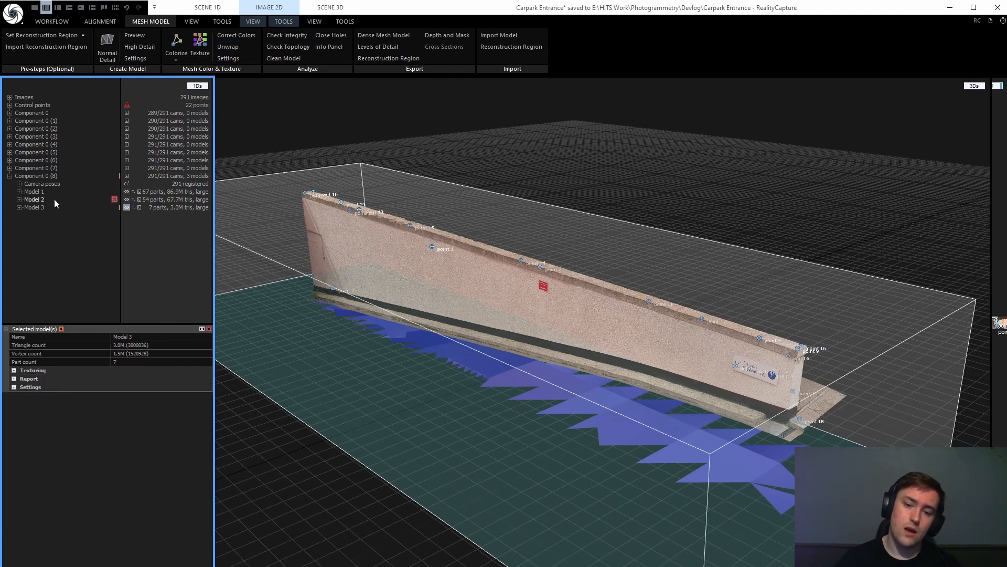
Collapse Component 0 (8), view the wall from its side and save the Carpark Entrance project
left_click(9, 177)
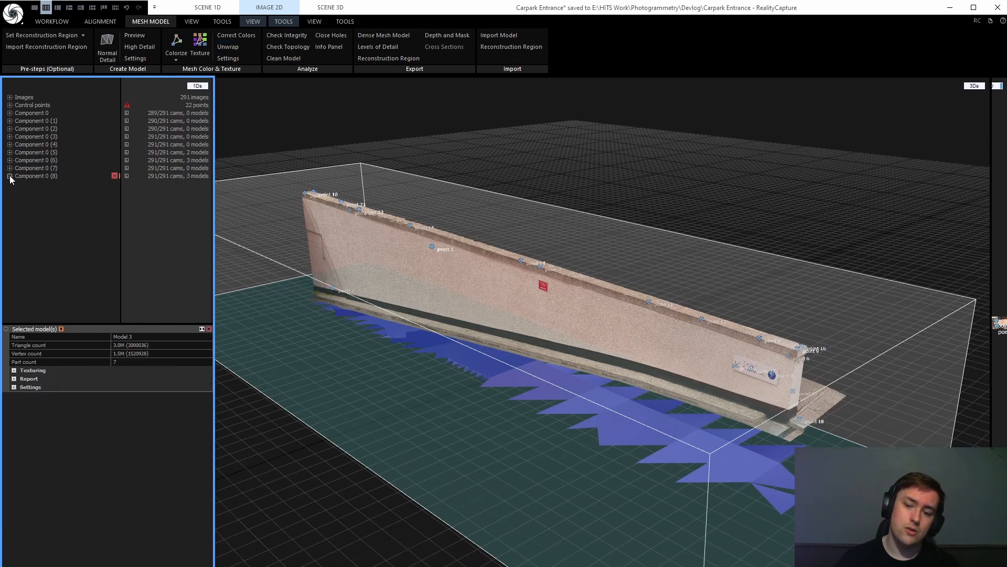
left_click_drag(640, 329, 59, 294)
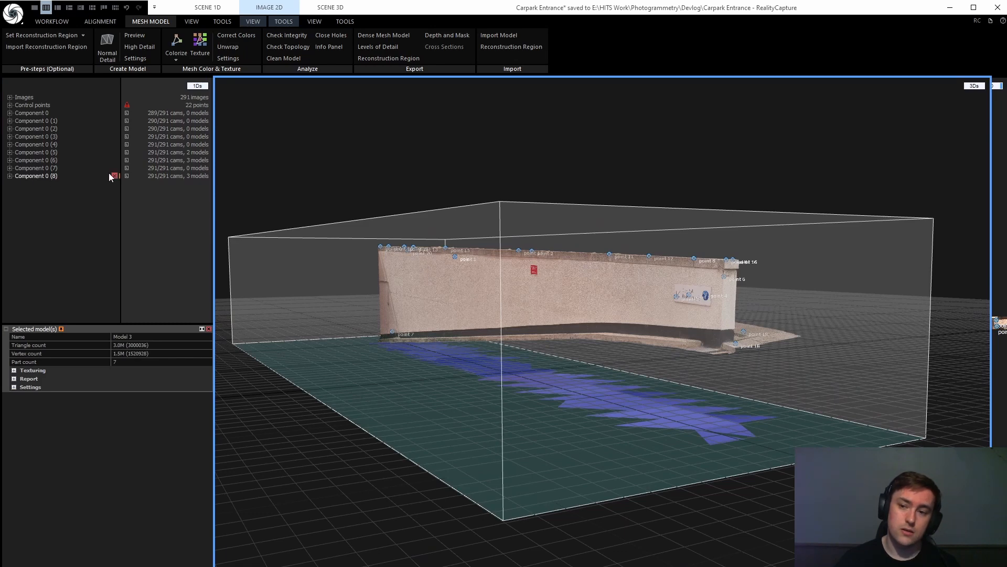
left_click(70, 20)
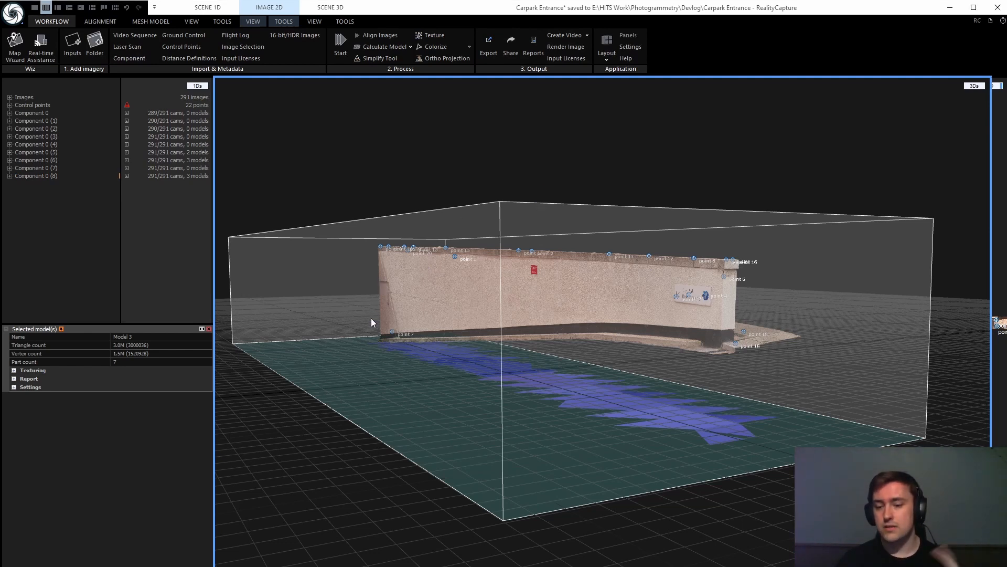
key("ctrl+s")
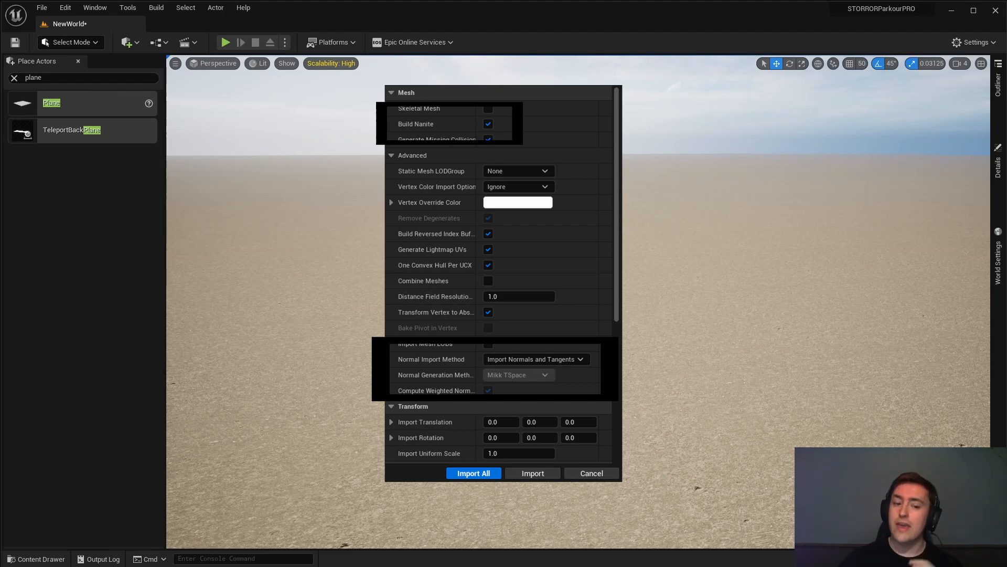
Import the wall mesh with Build Nanite enabled and its normals and tangents, and place Carpark_Entrance in the level
key("Return")
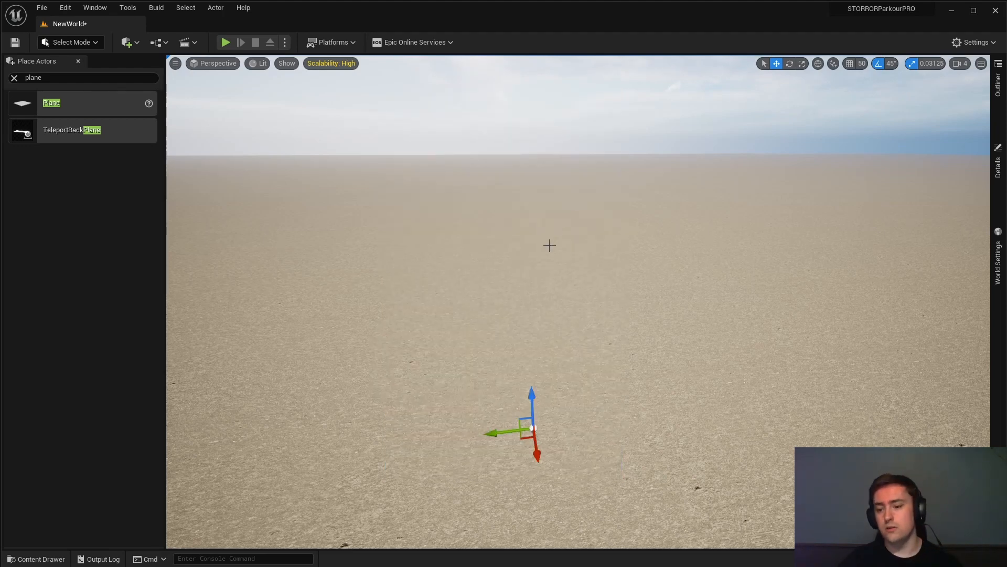
right_click_drag(550, 246, 531, 263)
key("ctrl+space")
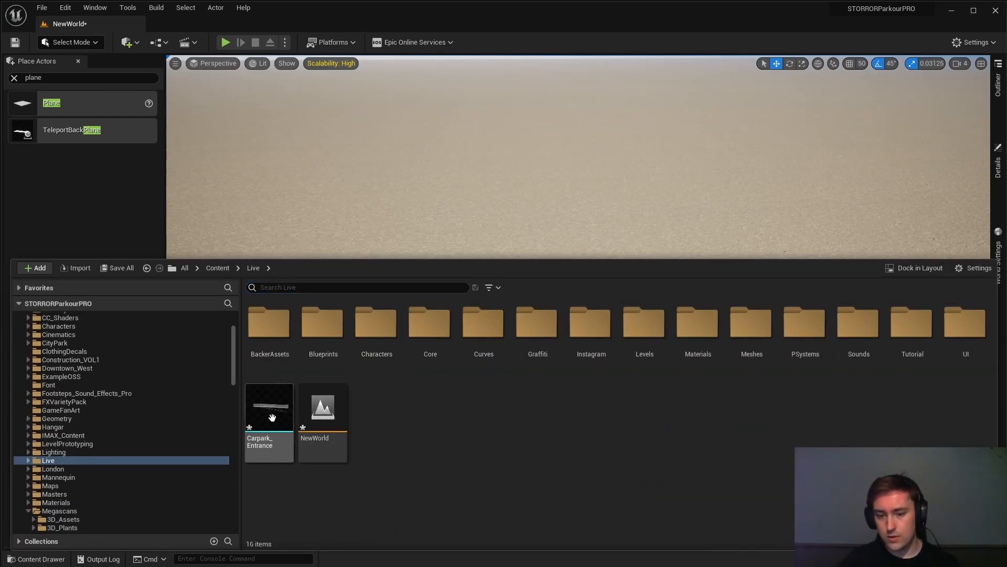
left_click_drag(272, 417, 450, 212)
right_click_drag(573, 275, 569, 247)
right_click_drag(553, 295, 420, 352)
key("f")
key("w")
key("w")
key("a")
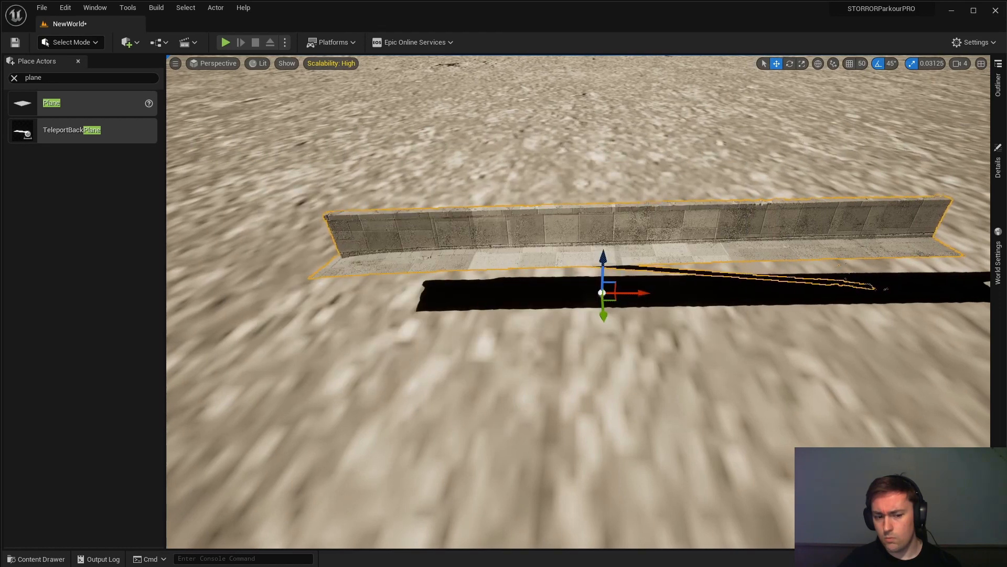
key("s")
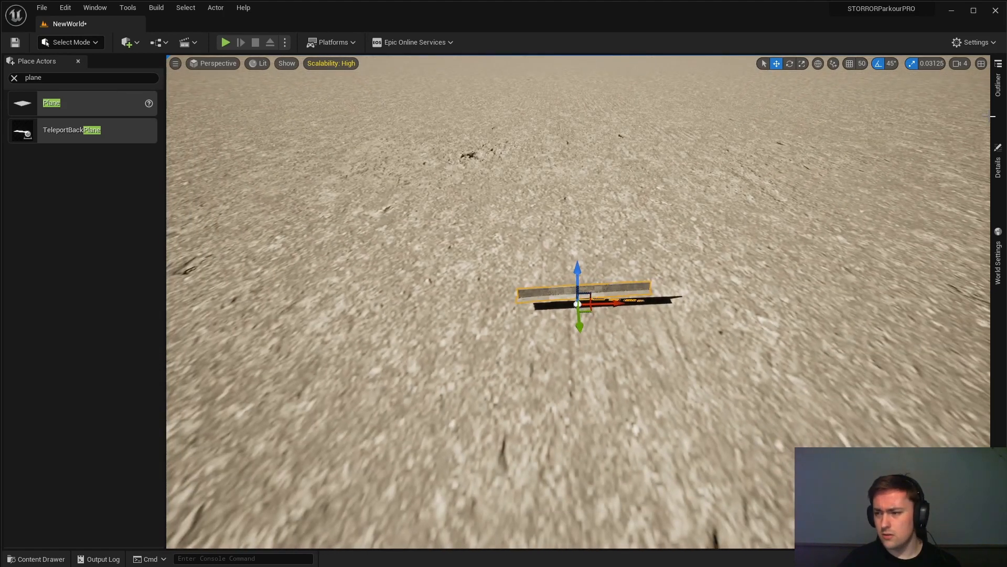
Set the Carpark_Entrance wall's uniform scale to 30
left_click(998, 87)
left_click(1001, 175)
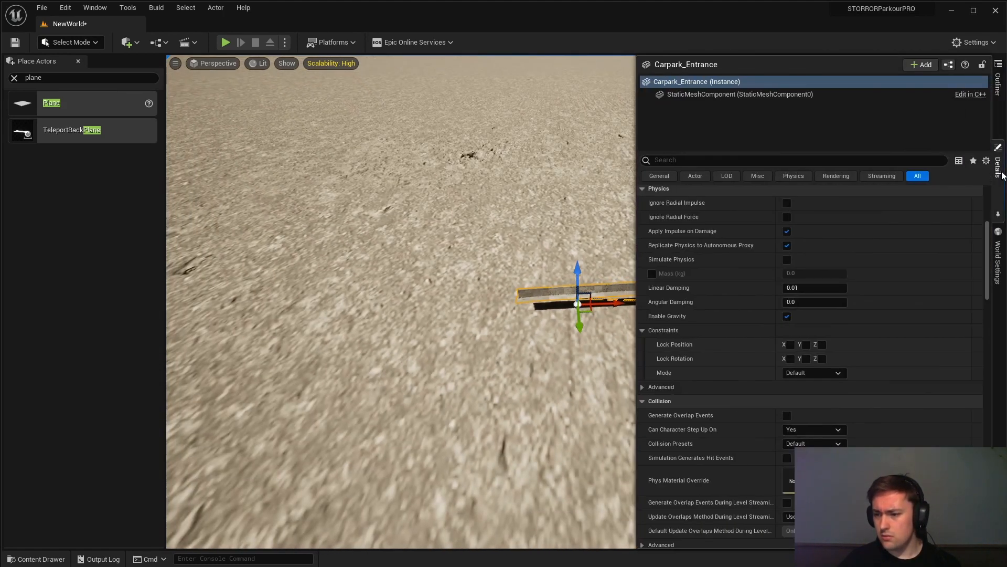
scroll(908, 236, "up", 8)
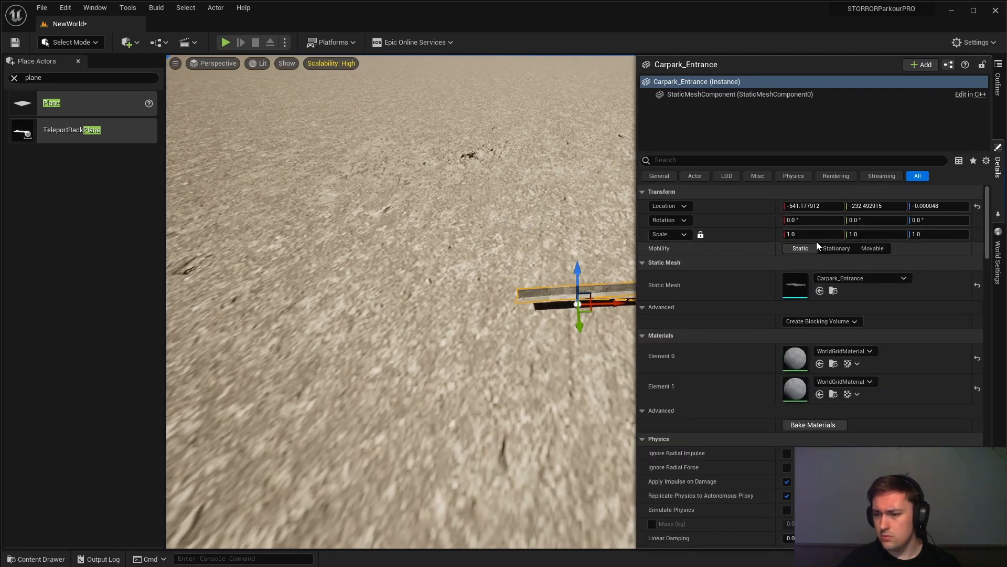
left_click_drag(813, 234, 887, 234)
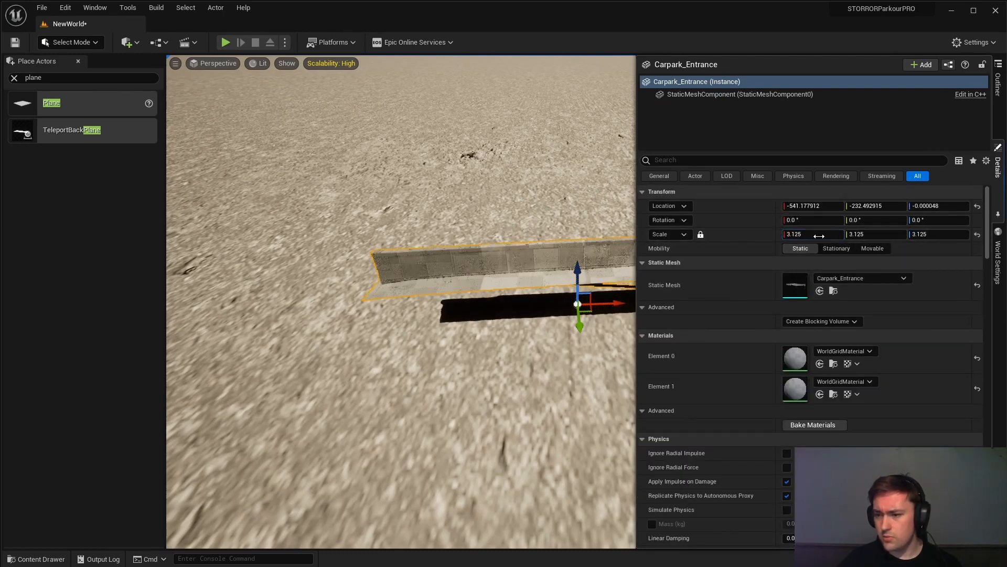
left_click(819, 235)
type("30")
key("Return")
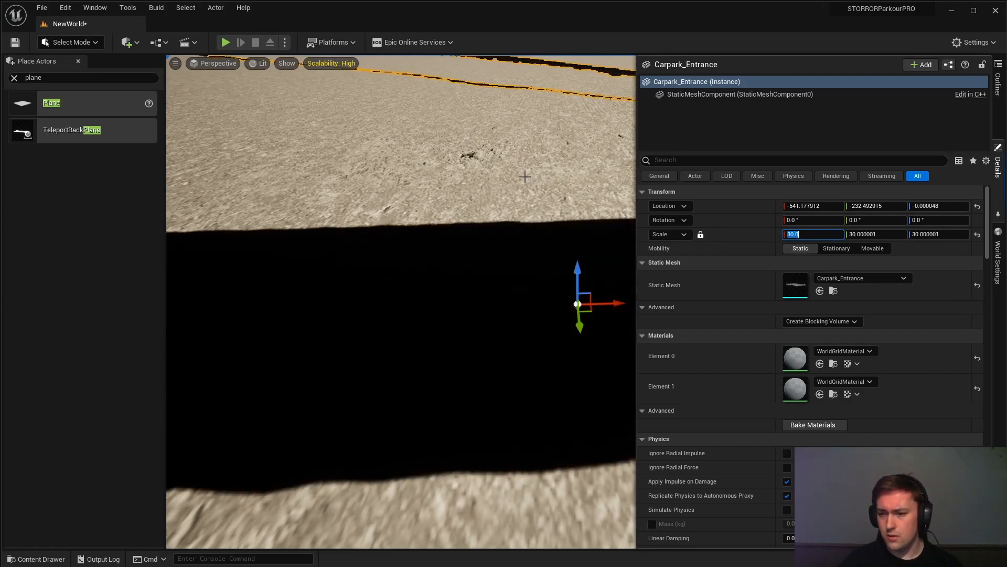
Lower the wall to ground level, turn off rotation snapping and tilt the wall slightly so its paving lies flat
right_click_drag(525, 177, 524, 152)
key("s")
left_click_drag(607, 331, 596, 390)
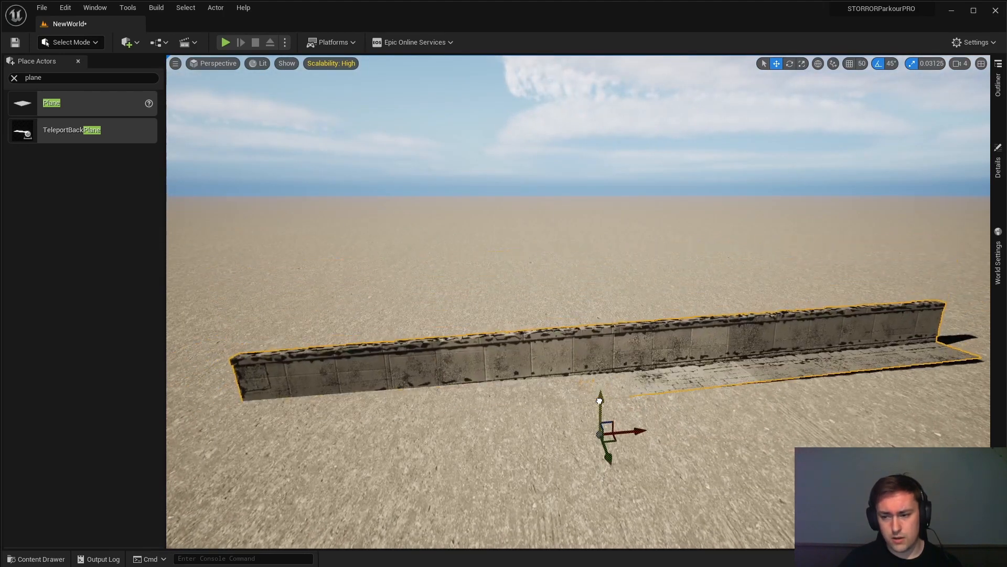
key("e")
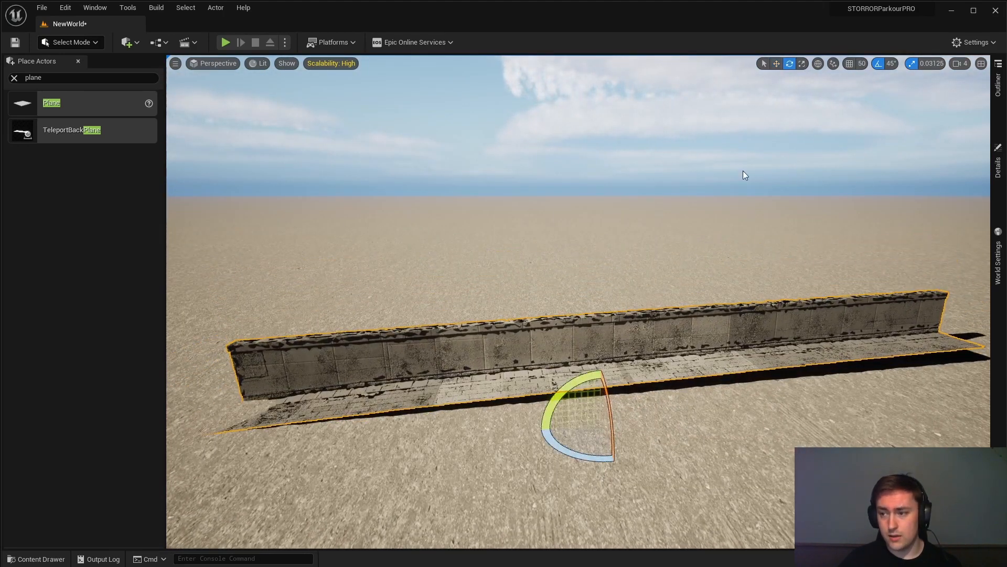
left_click_drag(574, 409, 612, 400)
key("w")
key("e")
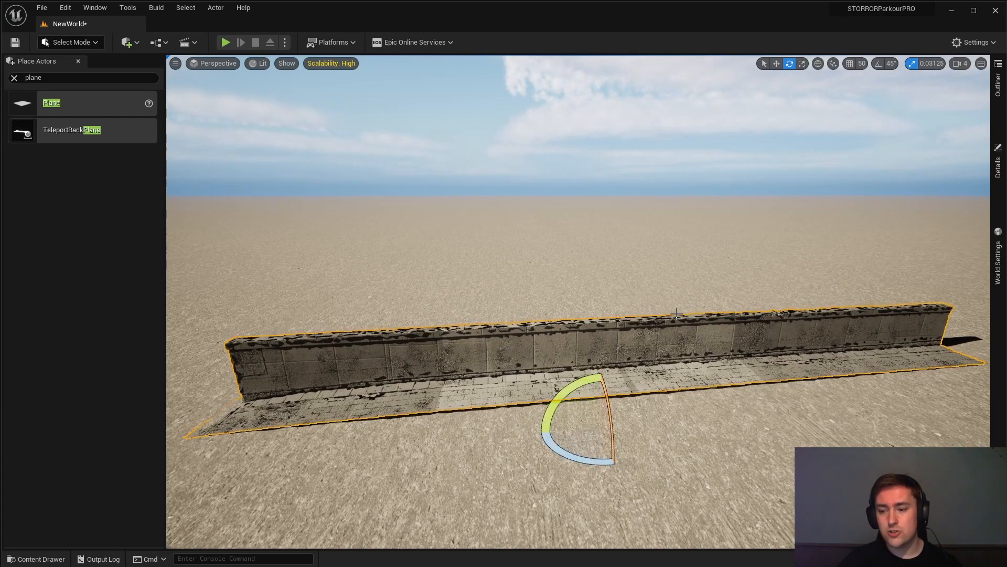
Examine the shading on the wall's top edge and paving from close up along its length
key("w")
key("w")
right_click_drag(616, 239, 479, 258)
key("d")
key("s")
key("d")
key("w")
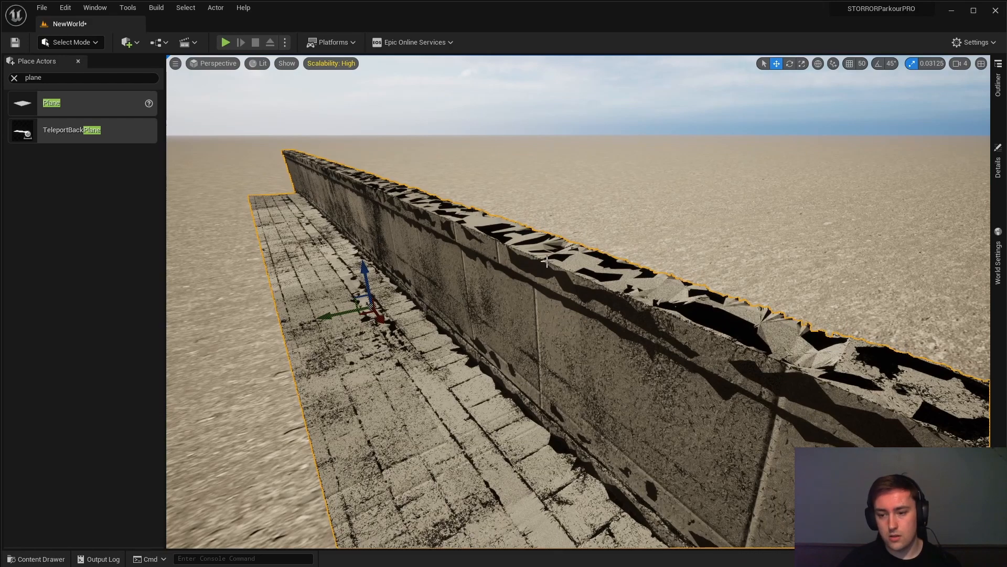
key("f")
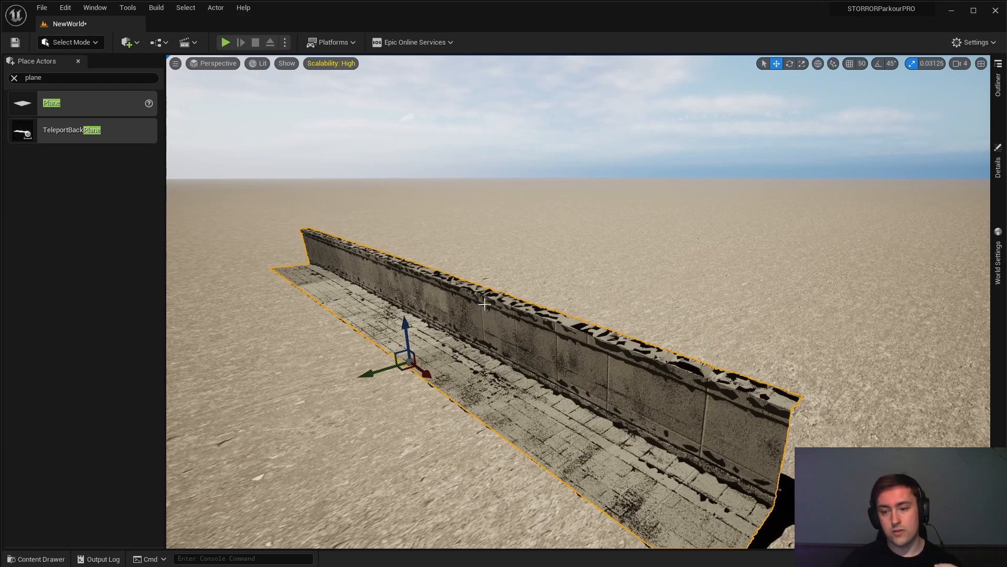
Run the r.RayTracing.NormalBias console command to reduce the black shadow artefacts on the wall
right_click_drag(531, 280, 529, 288)
key("grave")
type("nno")
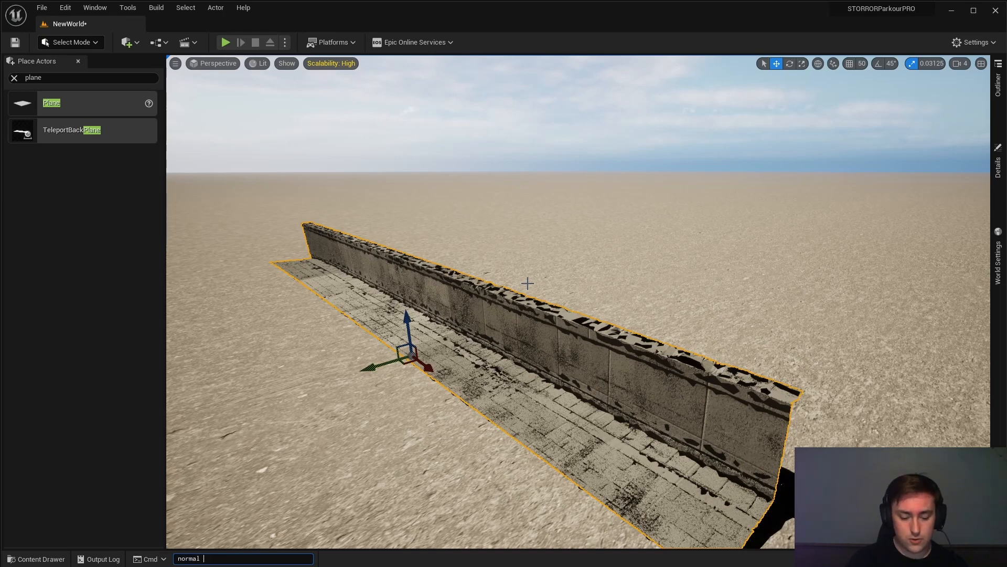
key("Up")
key("Up")
key("Up")
key("Up")
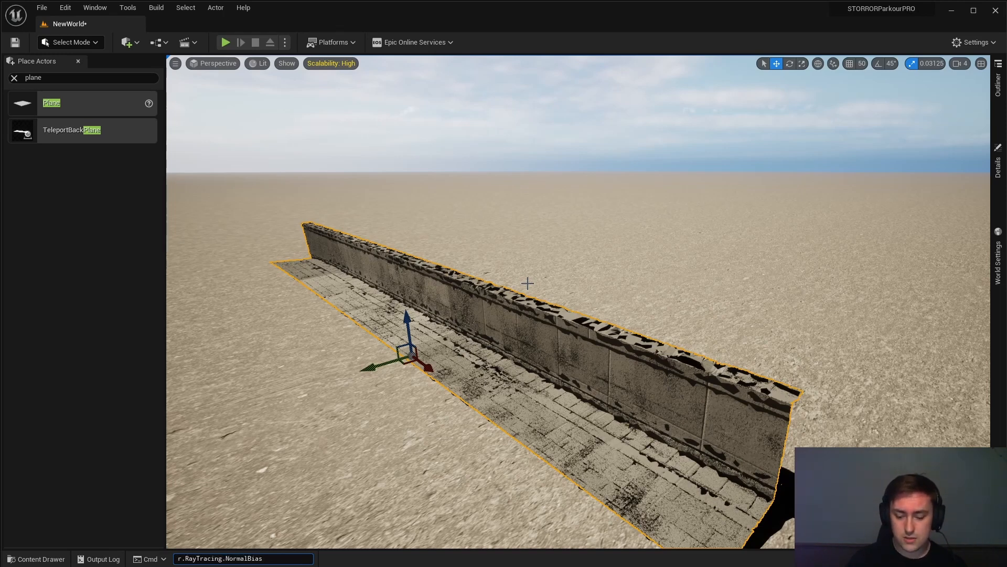
key("Return")
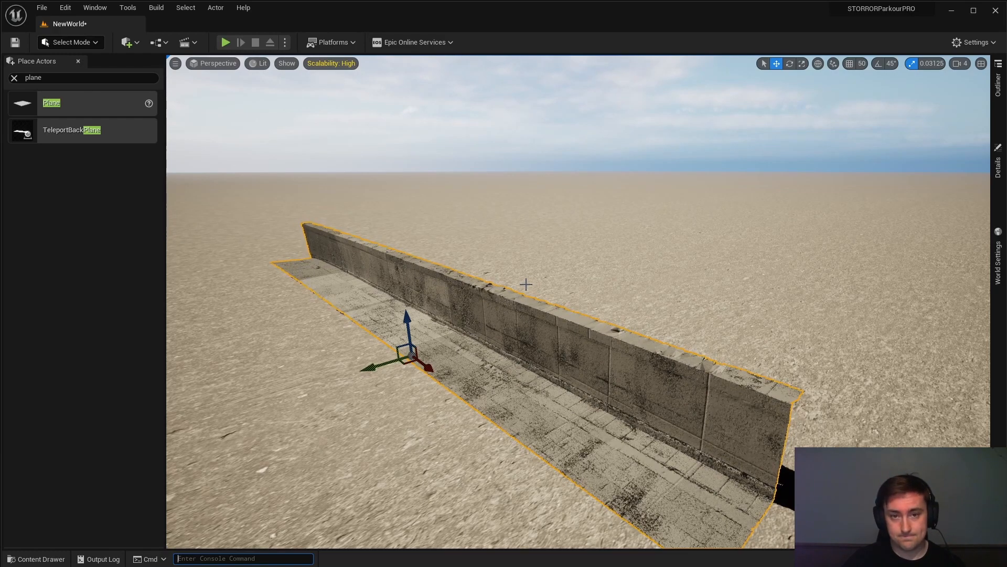
Set the wall's uniform scale to 50 and lower it onto the ground
right_click_drag(526, 284, 637, 299)
left_click(998, 170)
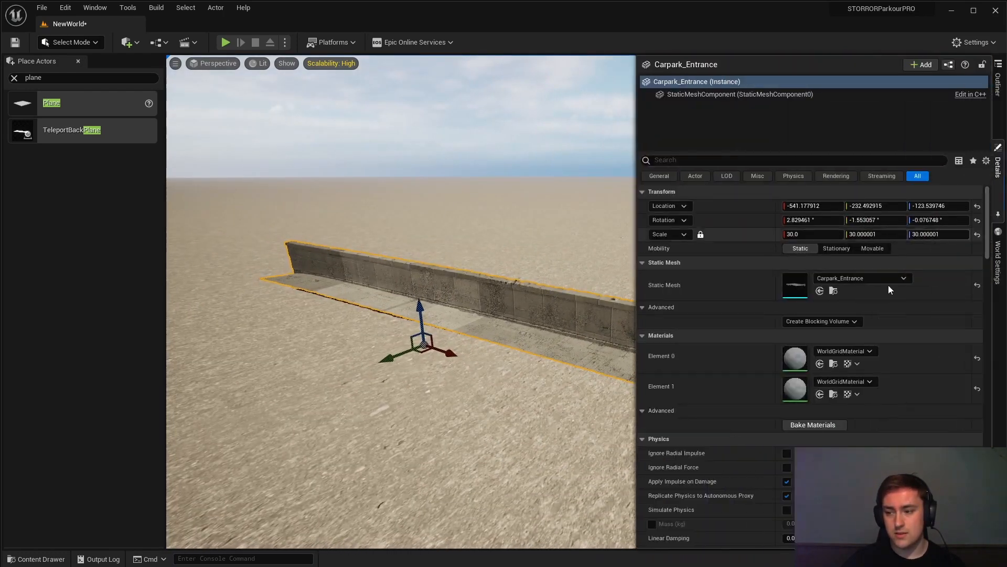
left_click(827, 234)
type("50")
key("Return")
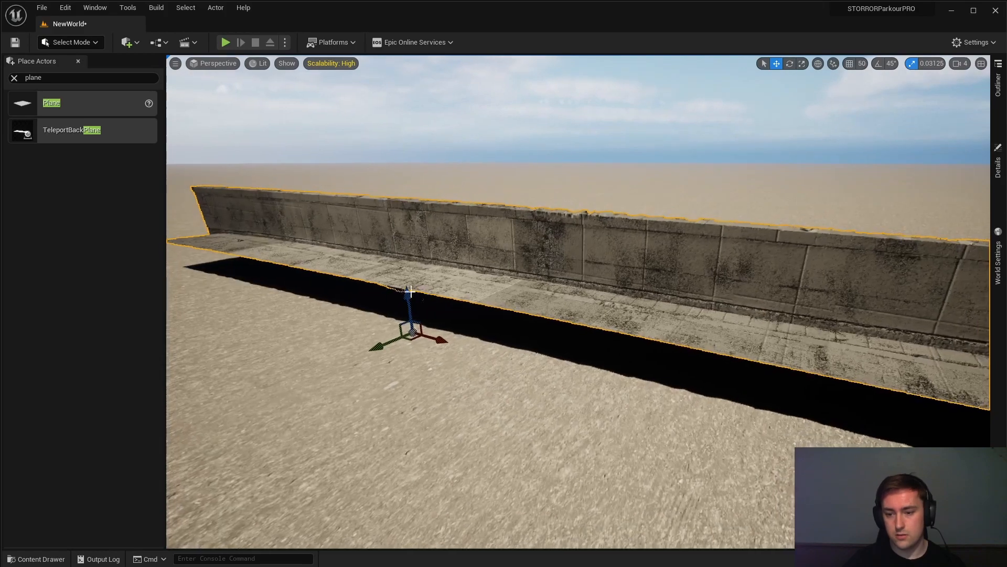
left_click_drag(410, 292, 411, 320)
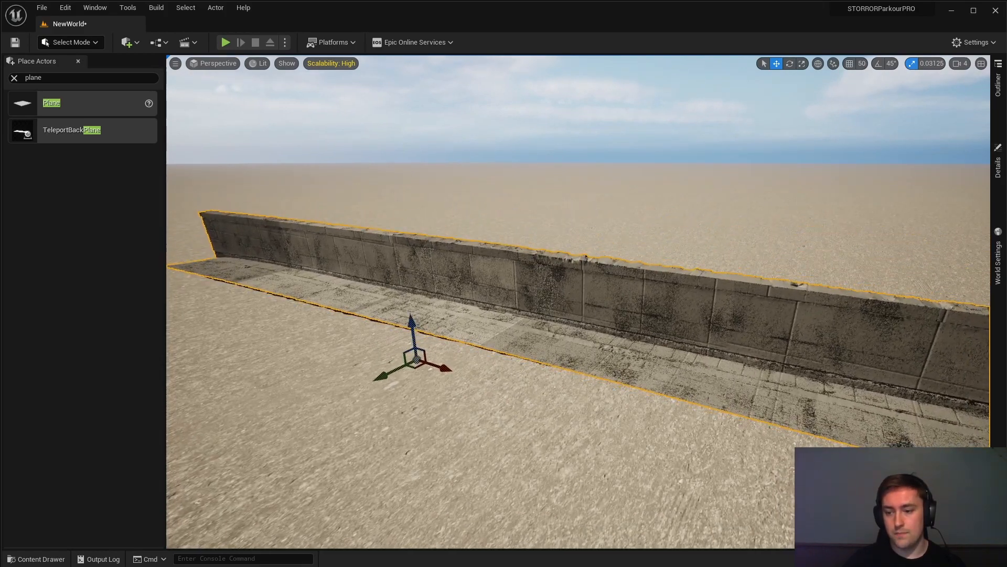
Raise the wall above the ground and adjust its rotation while checking it from its end
key("d")
right_click_drag(410, 320, 199, 336)
left_click_drag(641, 263, 657, 202)
key("e")
key("a")
right_click_drag(656, 212, 719, 236)
key("e")
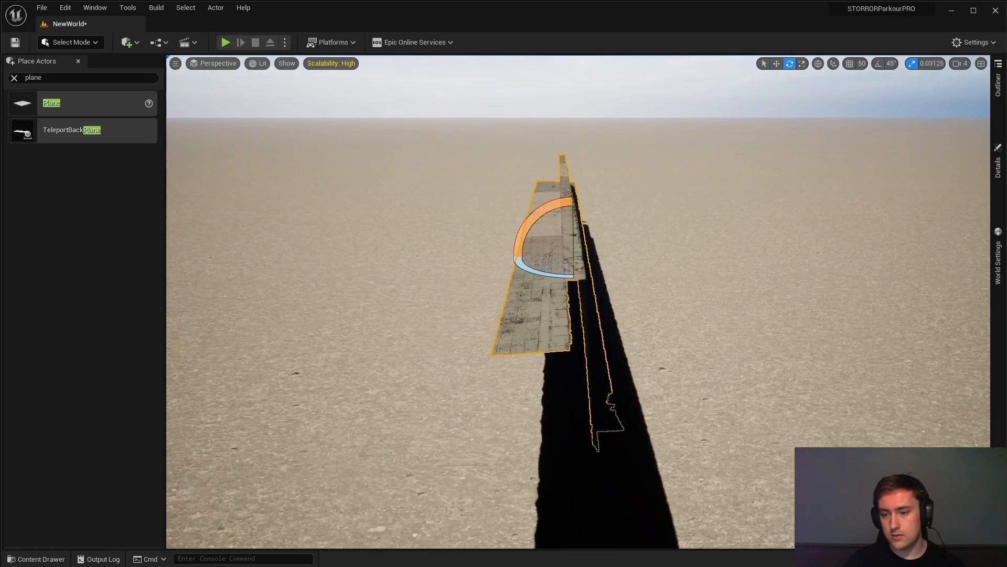
left_click_drag(536, 272, 364, 293)
right_click_drag(364, 292, 537, 261)
key("a")
key("w")
key("a")
Create NewMaterial in the Live folder, duplicate it as NewMaterial1, and try assigning the first to the wall
key("ctrl+space")
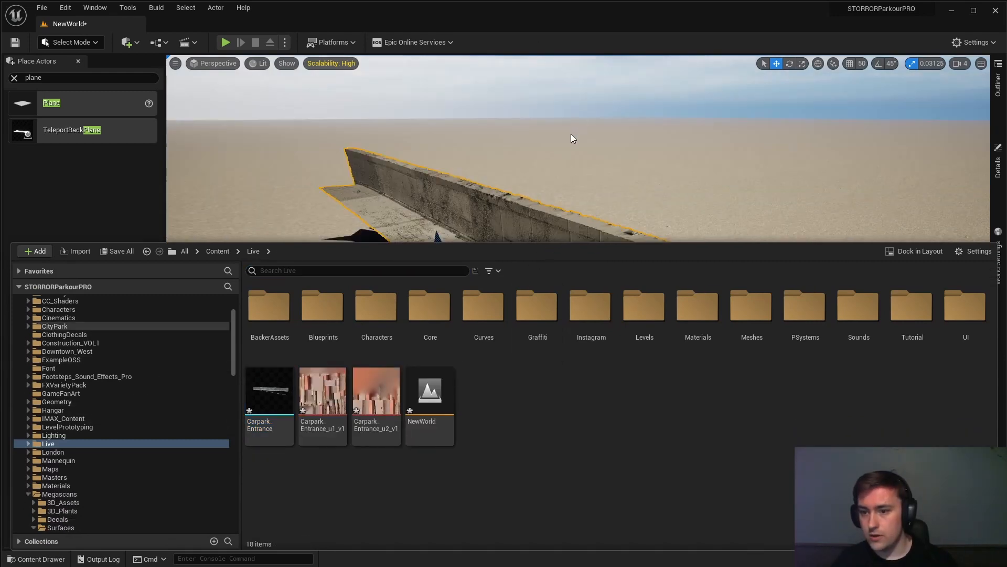
left_click(571, 134)
key("Return")
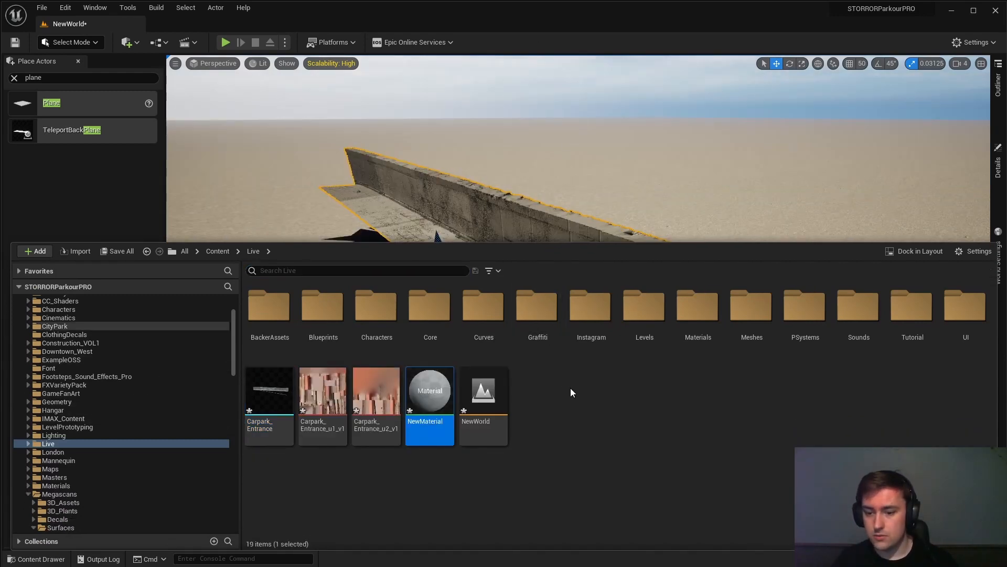
key("ctrl+d")
key("Return")
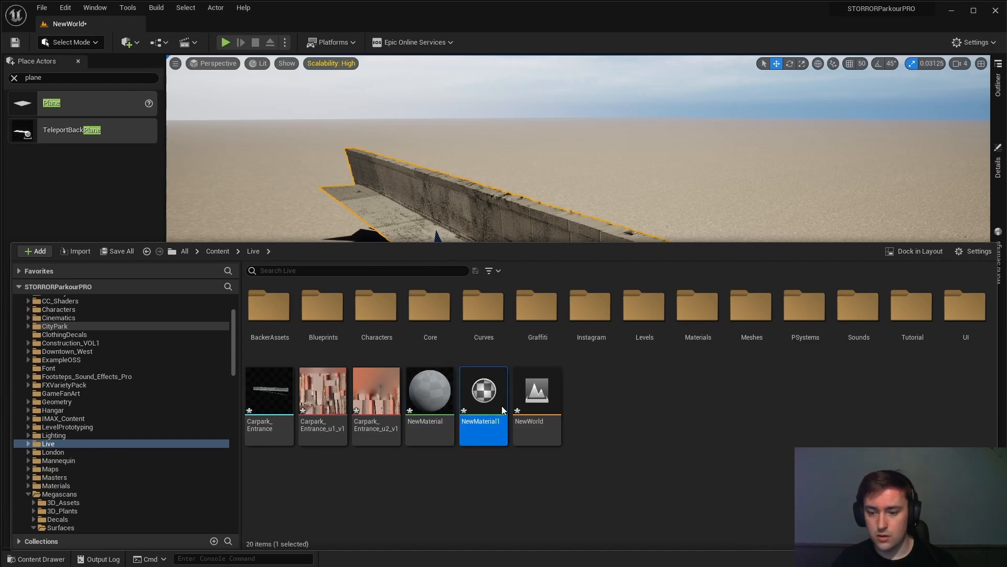
left_click_drag(433, 408, 348, 211)
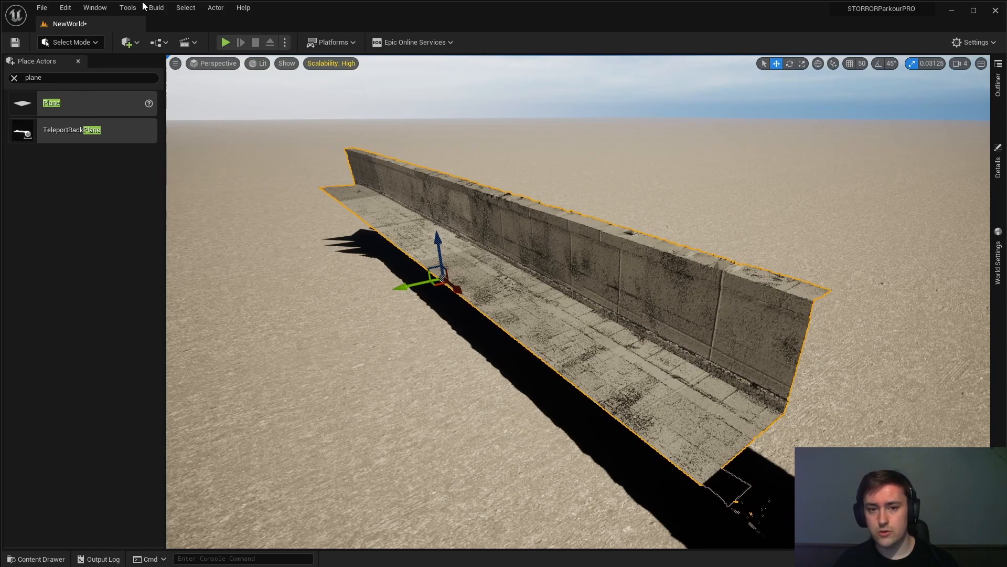
Delete NewMaterial and NewMaterial1 from the Live folder
right_click_drag(388, 253, 435, 251)
key("ctrl+space")
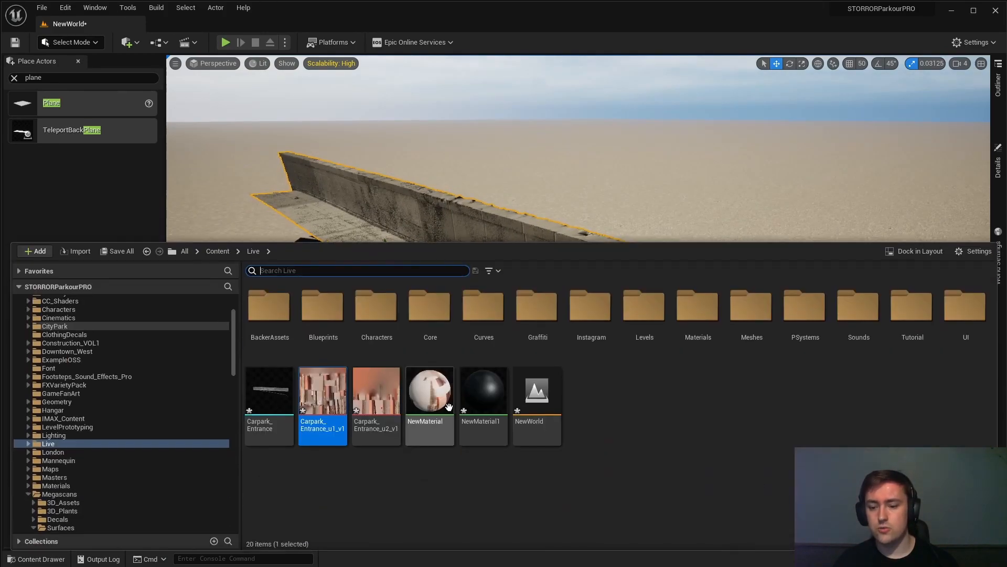
left_click(429, 396)
left_click(483, 396, "ctrl")
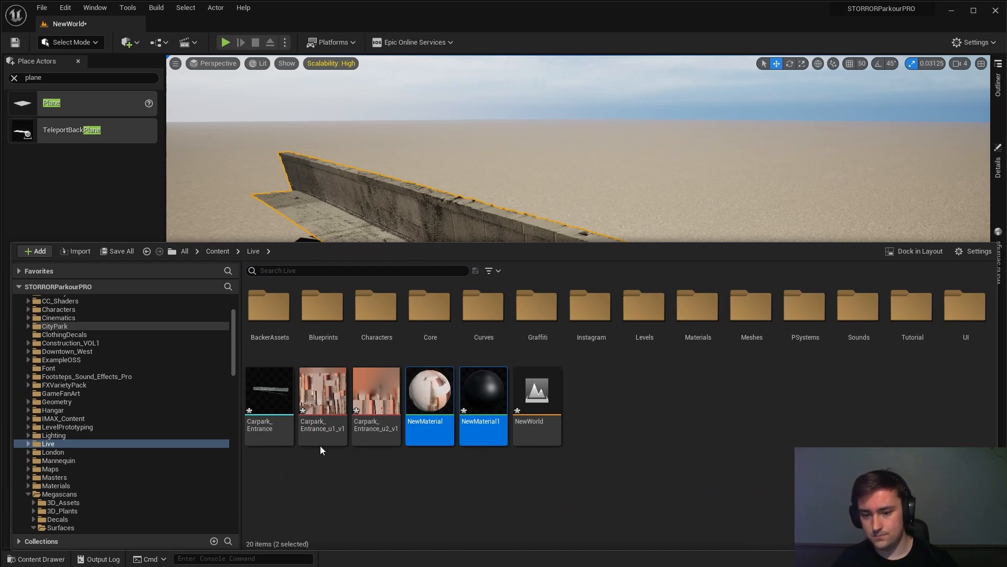
key("Delete")
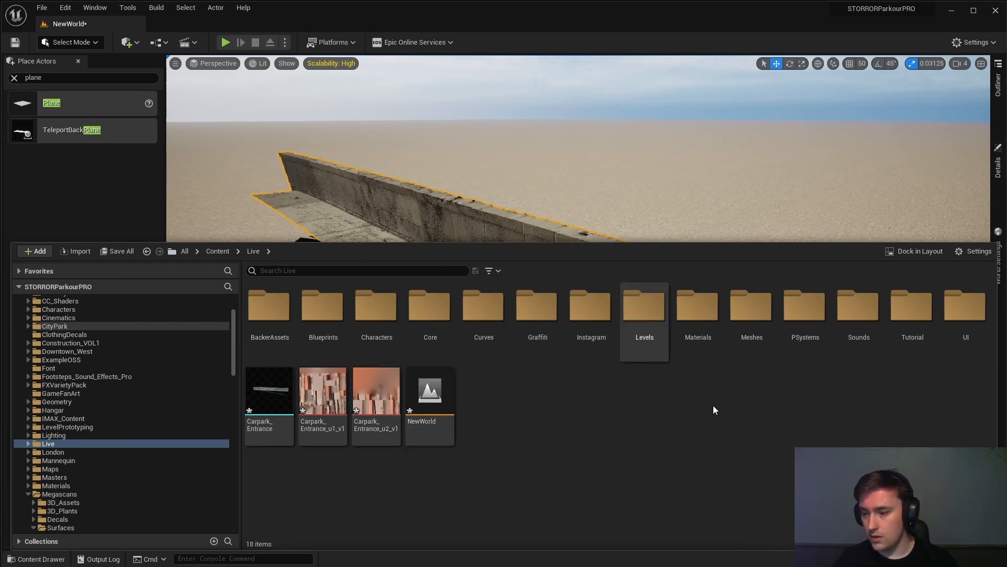
Copy the DTPL_u1_v1_Mat_Inst material instance from the Floors folder of 09_National_Theatre into the Live folder
double_click(644, 314)
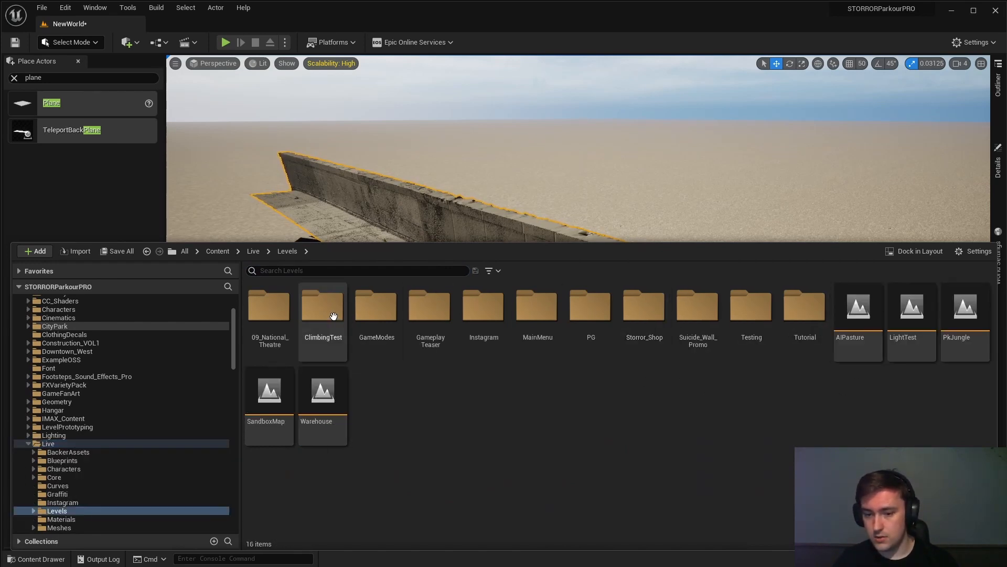
double_click(268, 307)
double_click(375, 307)
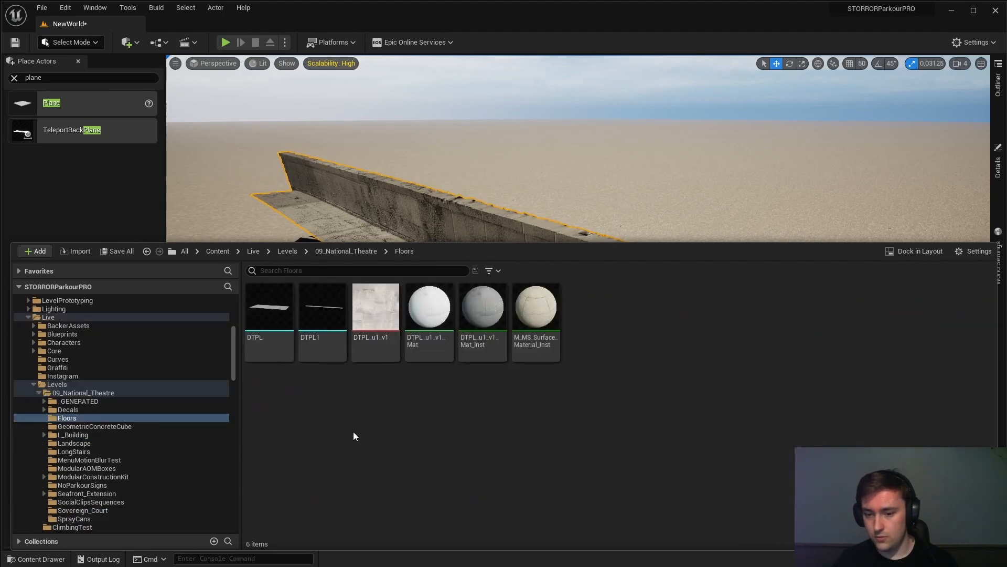
left_click(482, 318)
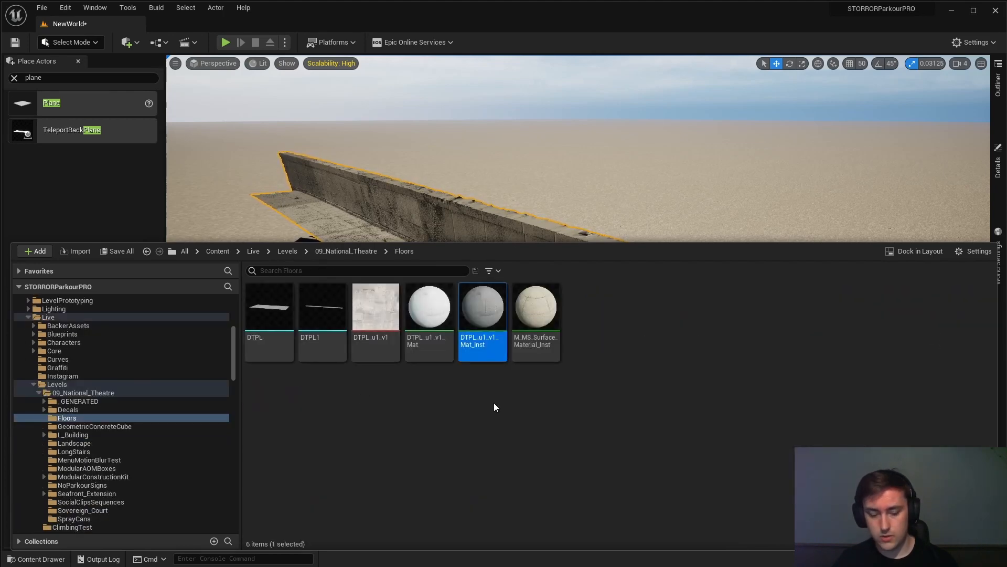
left_click(56, 384)
left_click(461, 433)
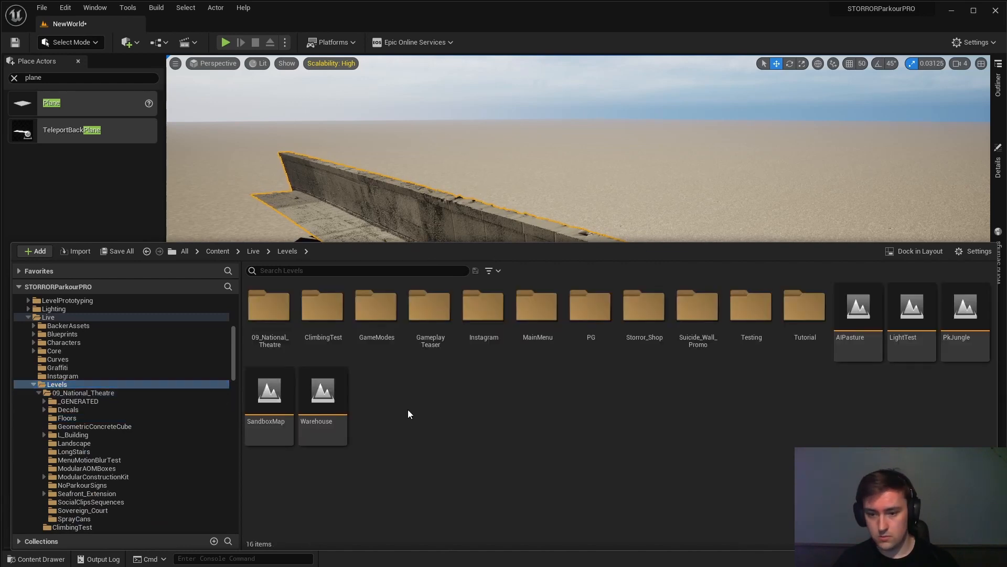
left_click(57, 317)
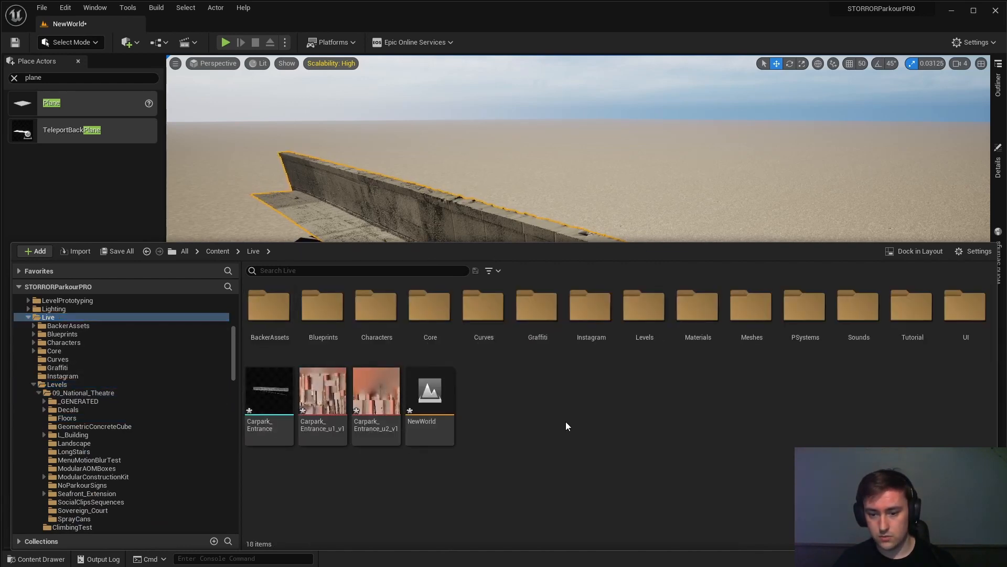
left_click(491, 396)
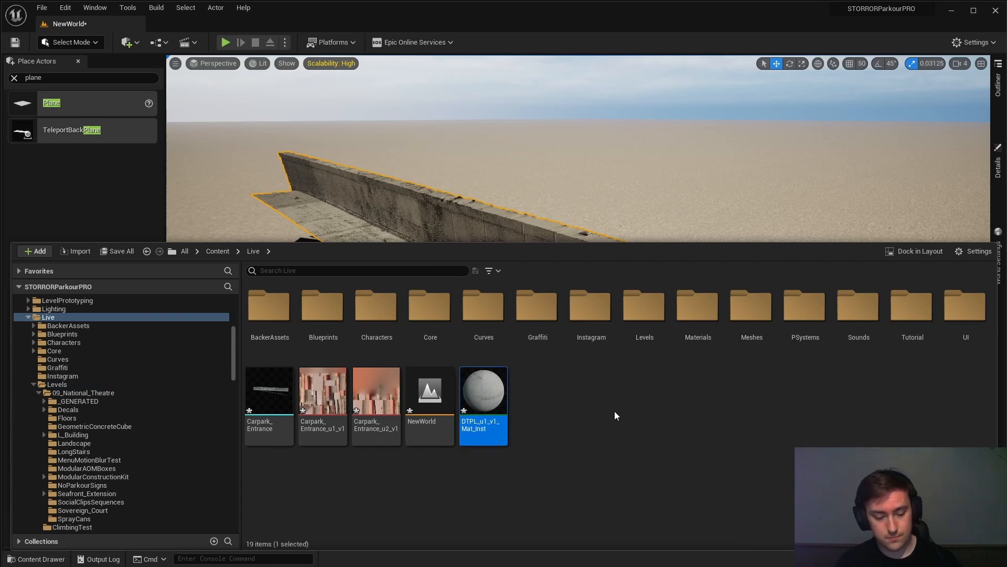
Rename the copied material instance CE1 and duplicate it as CE2 in the Live folder
key("F2")
type("CP")
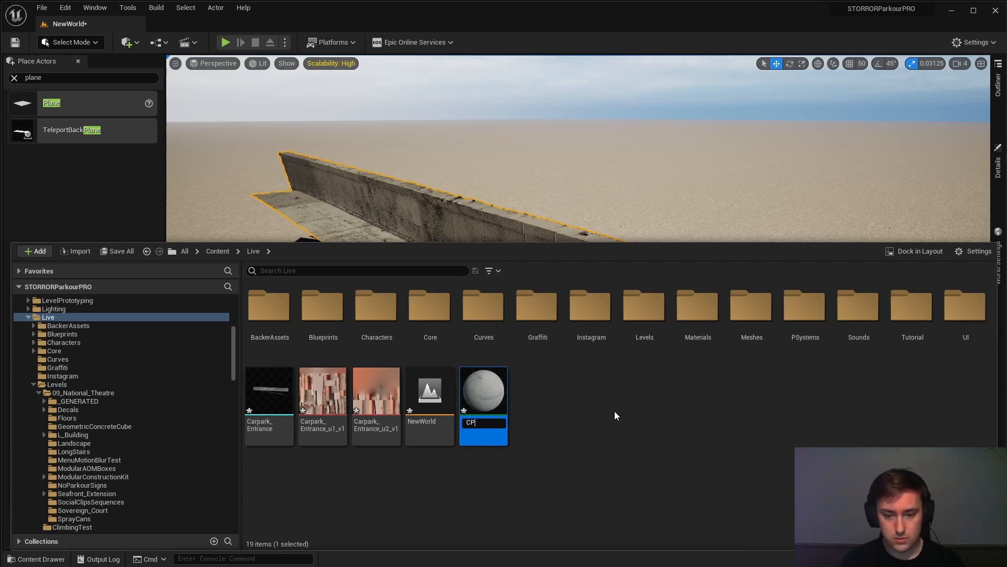
key("BackSpace")
type("E1")
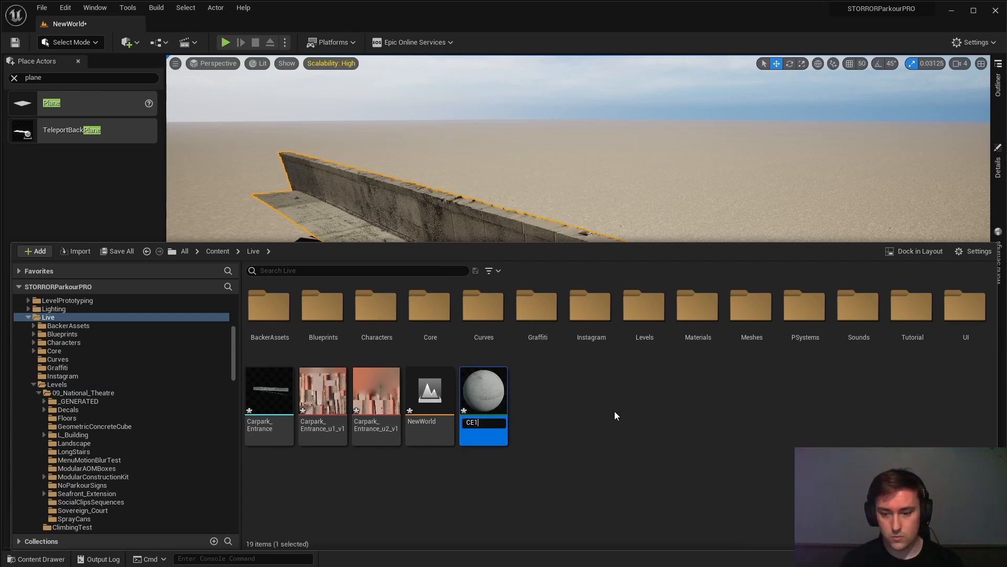
key("Return")
key("ctrl+d")
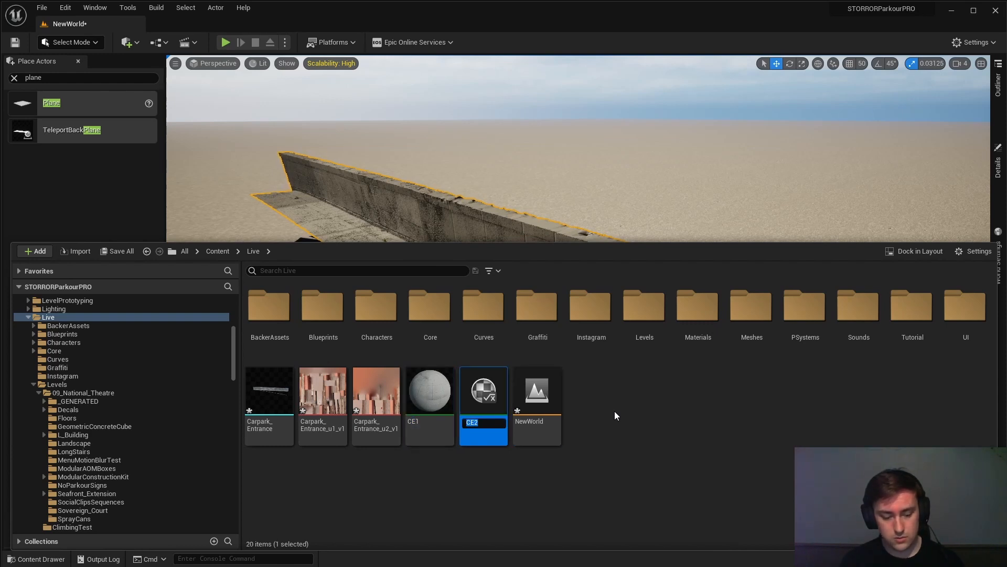
key("Return")
left_click(615, 411)
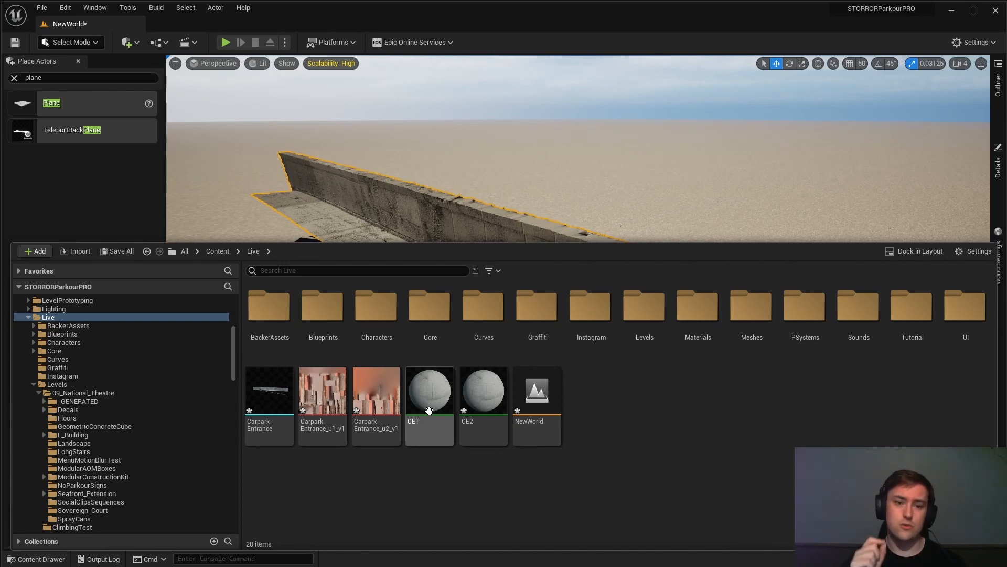
Set CE1 to use the Carpark_Entrance_u1_v1 texture and CE2 to use Carpark_Entrance_u2_v1
left_click(438, 394)
key("ctrl+space")
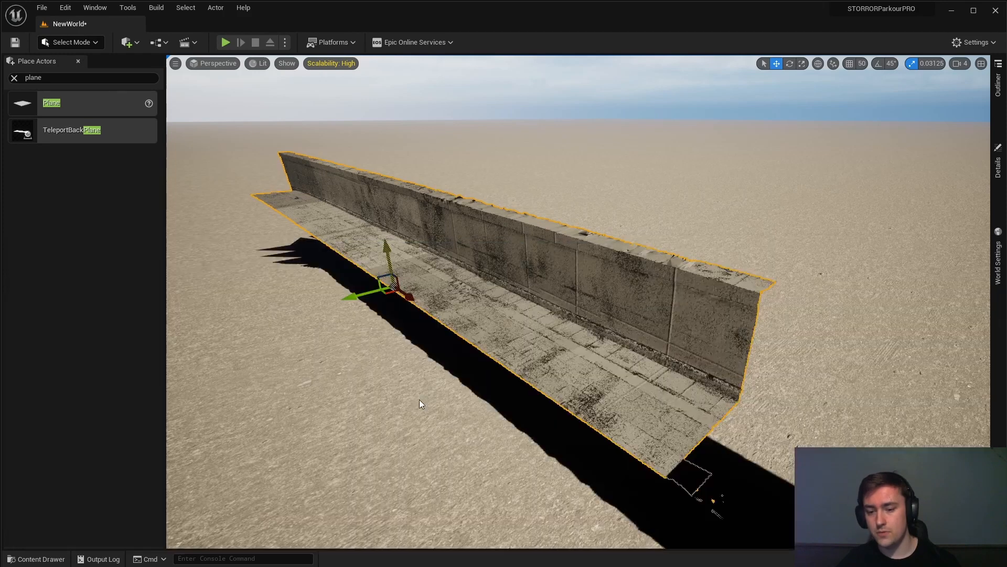
mouse_move(524, 351)
left_mouse_down()
mouse_move(439, 219)
mouse_move(284, 206)
mouse_move(323, 215)
mouse_move(324, 416)
mouse_move(639, 470)
mouse_move(442, 258)
left_mouse_up()
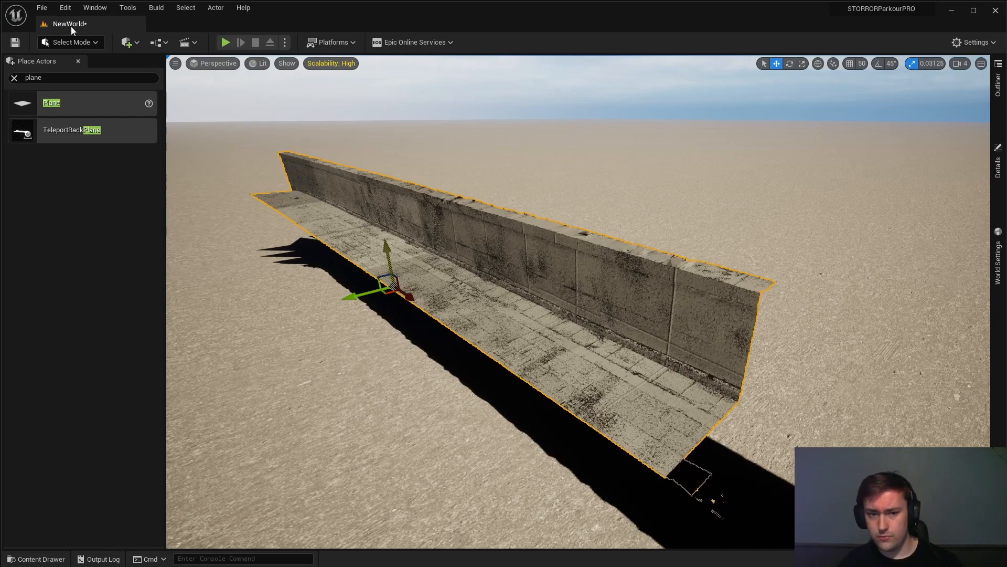
right_click_drag(468, 351, 490, 346)
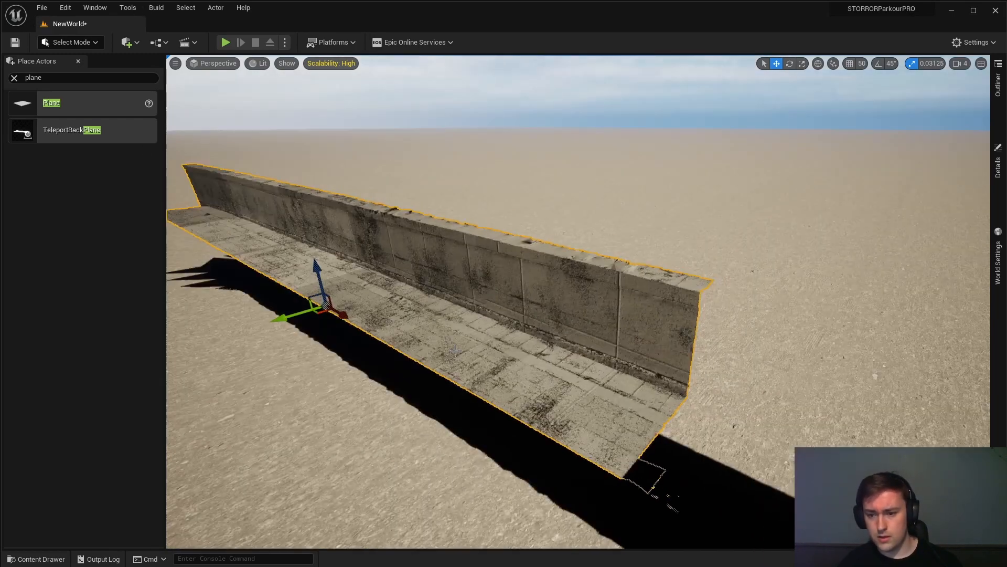
key("ctrl+space")
left_click(567, 478)
left_click(484, 397)
double_click(483, 397)
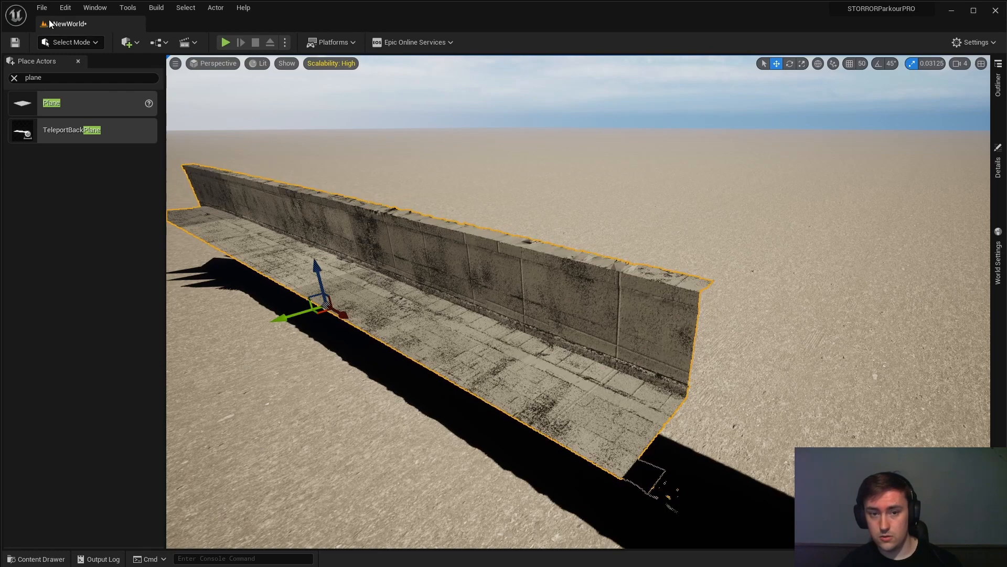
Try applying the Carpark_Entrance_u1_v1 texture directly to the wall, and discard the generated material
right_click_drag(279, 382, 202, 374)
key("ctrl+space")
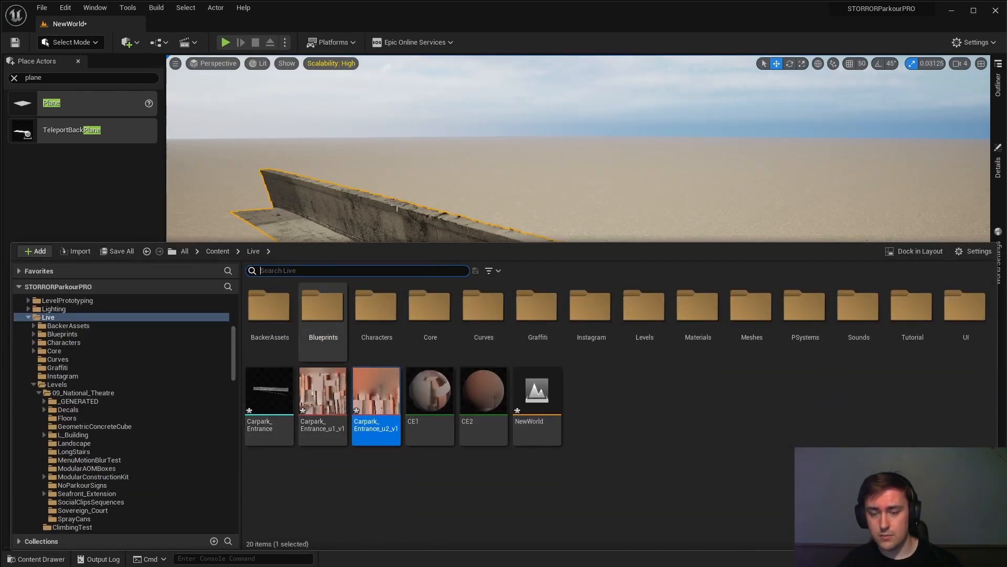
right_click_drag(449, 178, 351, 252)
key("ctrl+space")
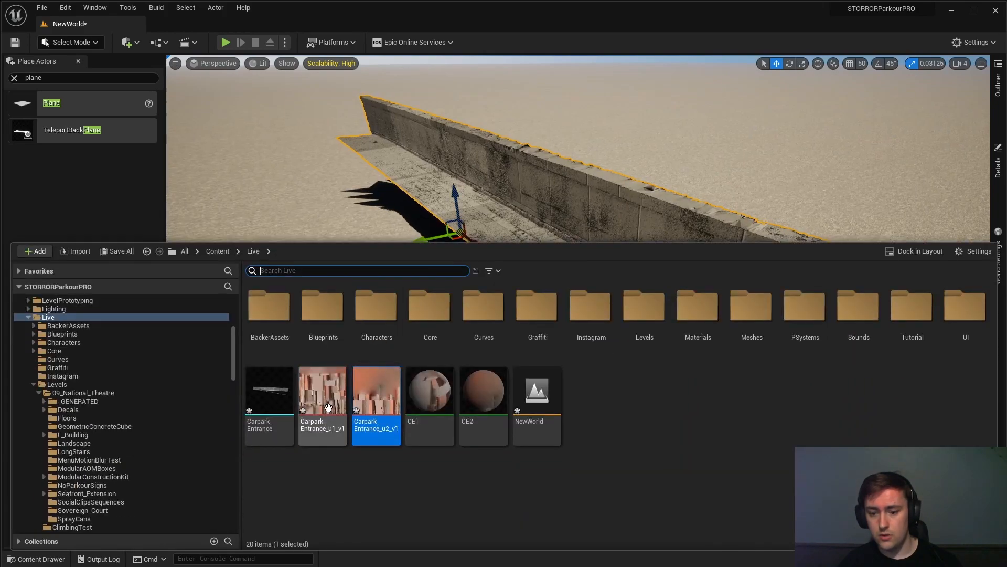
left_click_drag(328, 407, 507, 178)
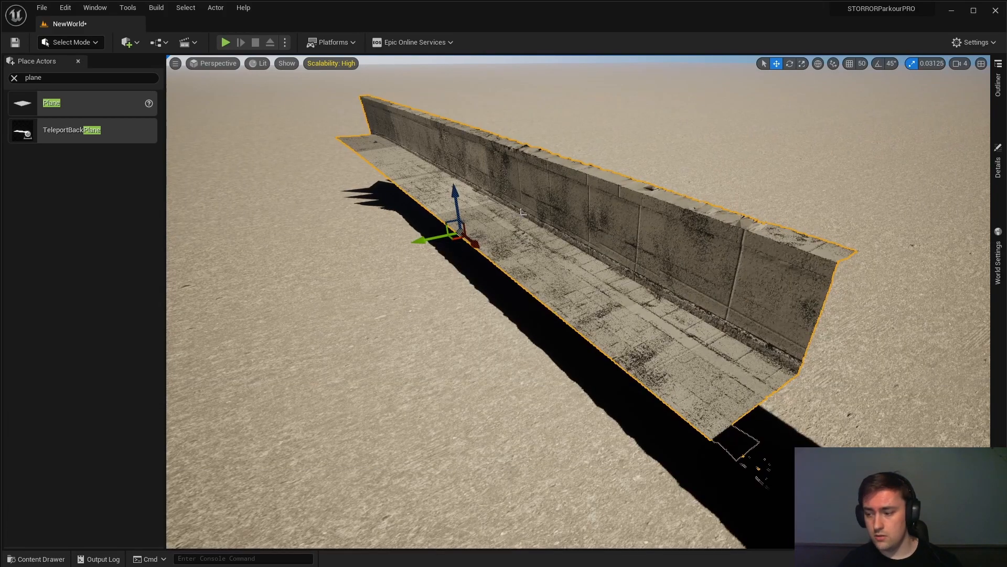
mouse_move(569, 227)
right_mouse_down()
mouse_move(533, 213)
mouse_move(419, 212)
mouse_move(568, 227)
right_mouse_up()
key("d")
key("a")
key("ctrl+space")
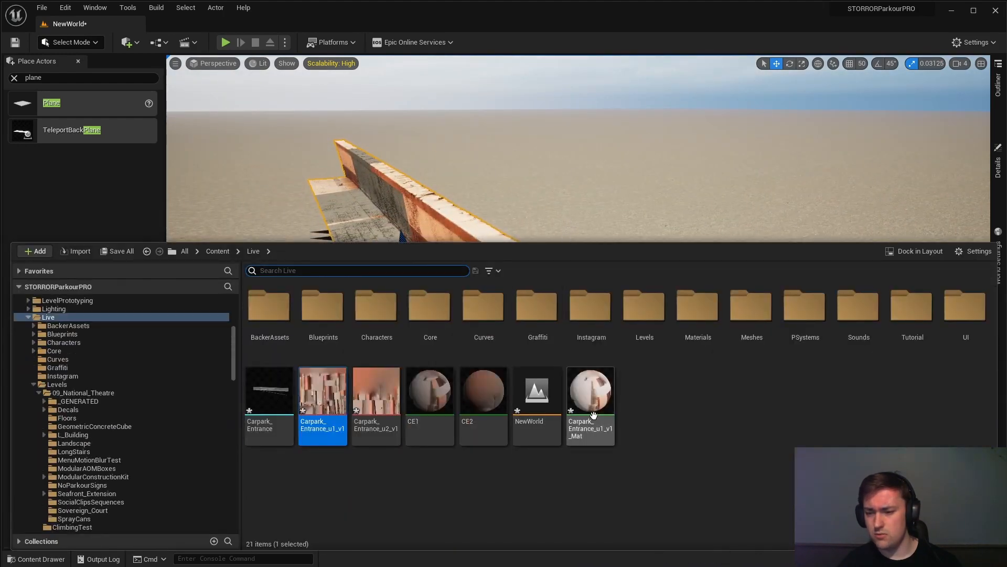
left_click(604, 396)
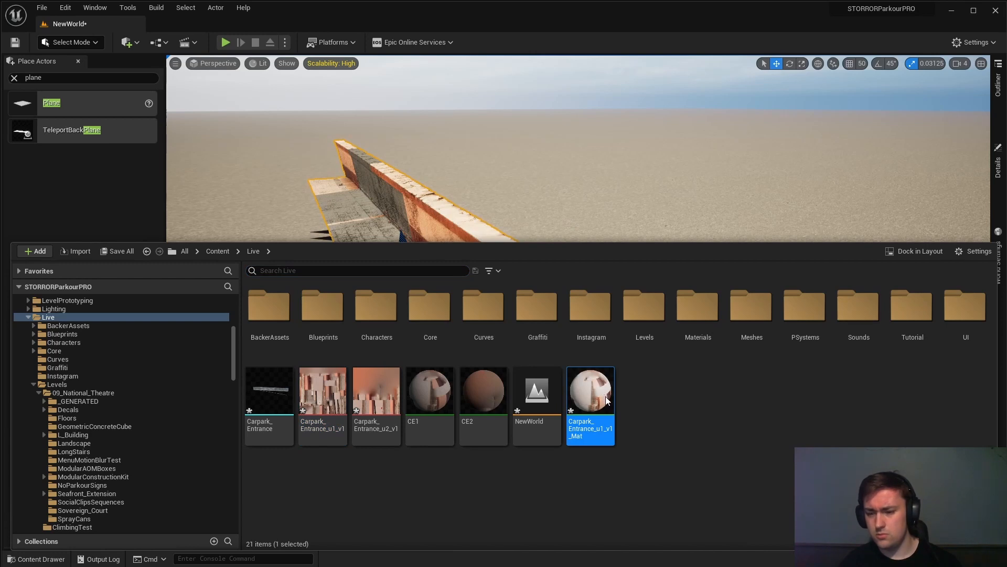
key("ctrl+z")
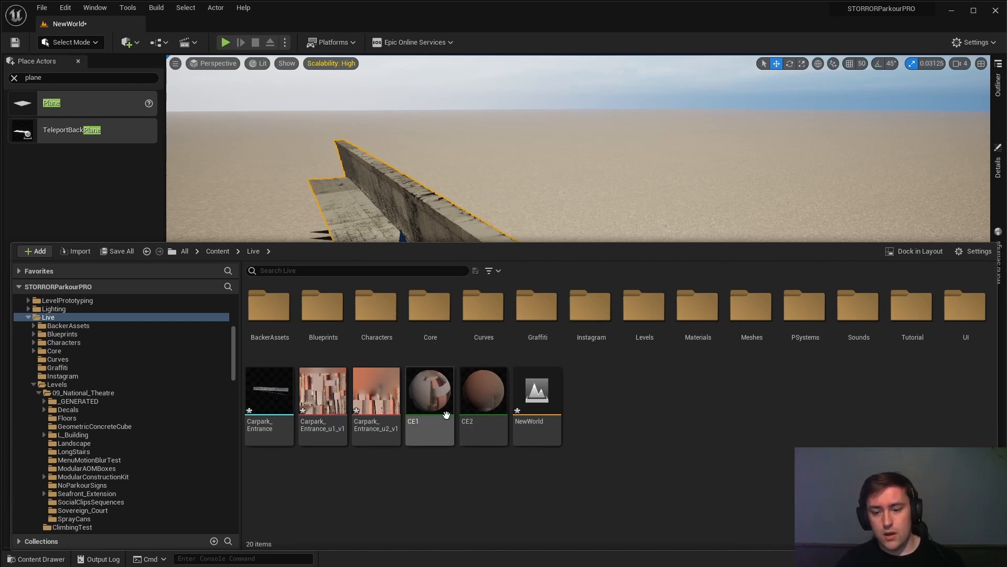
Apply the CE1 and CE2 material instances to the wall's two material sections
left_click_drag(404, 223, 401, 212)
mouse_move(400, 211)
right_mouse_down()
mouse_move(462, 252)
mouse_move(401, 208)
right_mouse_up()
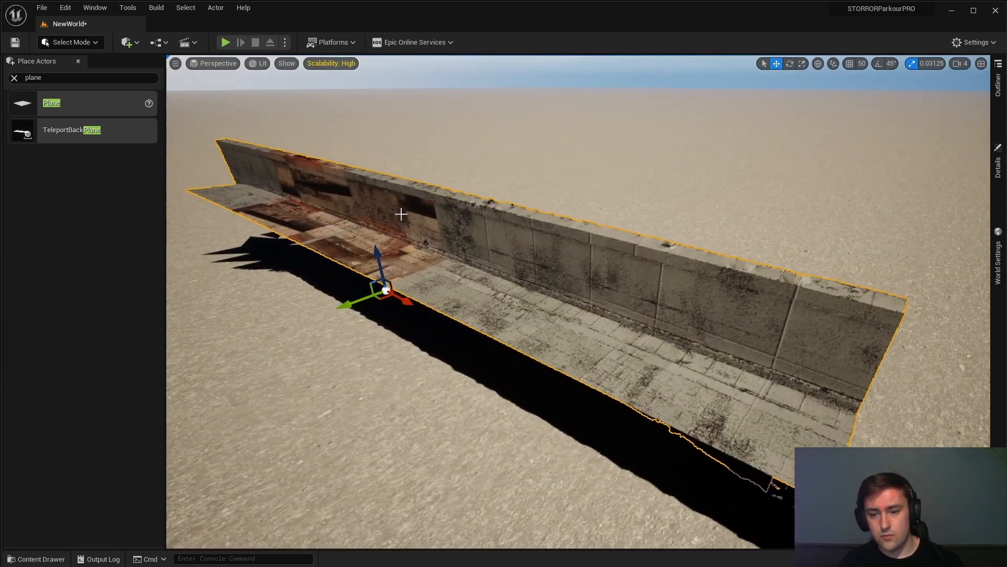
key("ctrl+space")
left_click_drag(493, 228, 494, 223)
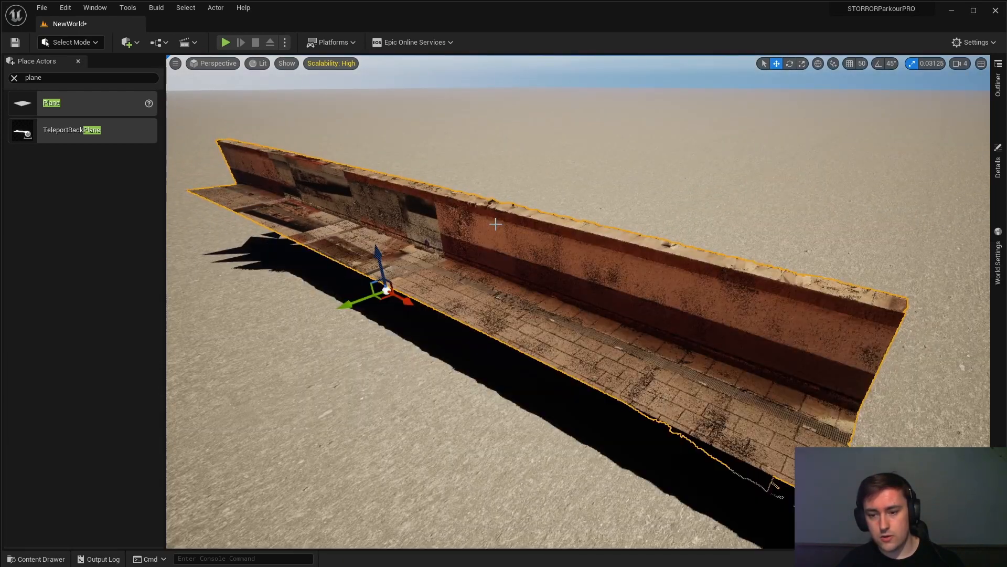
right_click_drag(495, 223, 419, 278)
key("ctrl+space")
left_click_drag(511, 389, 496, 167)
right_click_drag(496, 167, 284, 200)
right_click_drag(561, 265, 605, 288)
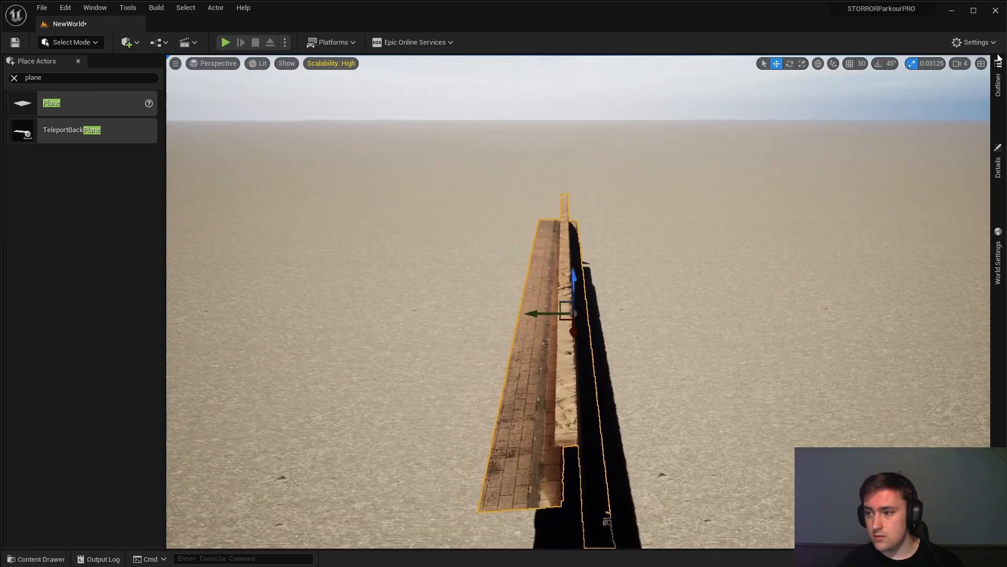
Select the DirectionalLight and rotate it so that the sun lights the wall's tall flat face
left_click(998, 84)
left_click(716, 113)
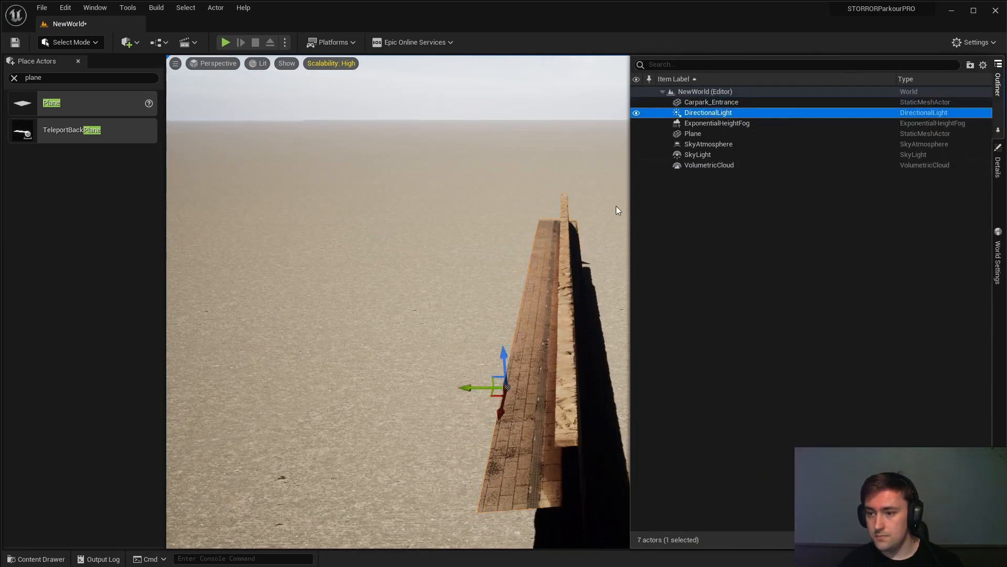
right_click_drag(616, 206, 487, 329)
key("e")
left_click_drag(547, 331, 505, 339)
right_click_drag(761, 306, 679, 174)
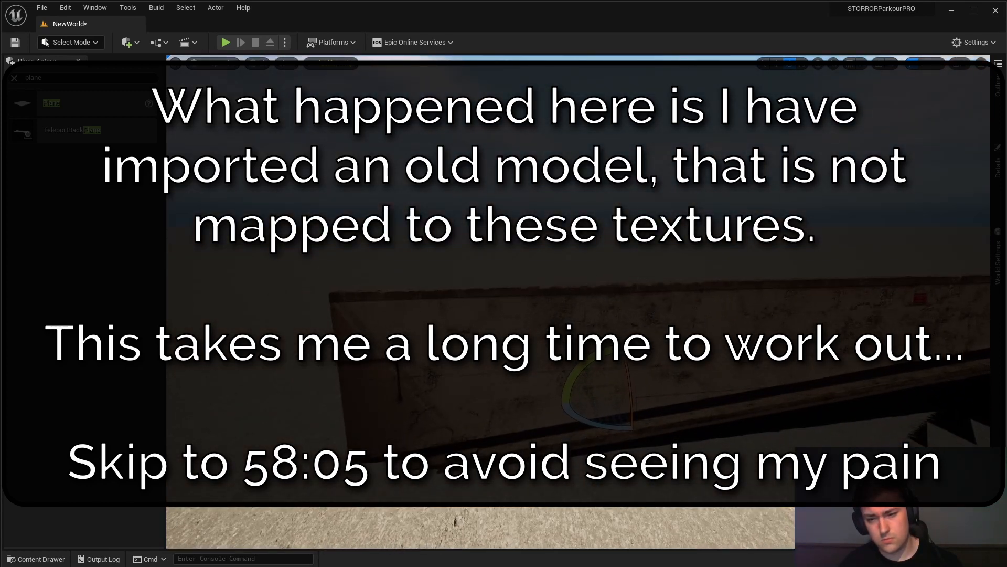
right_click_drag(666, 293, 699, 310)
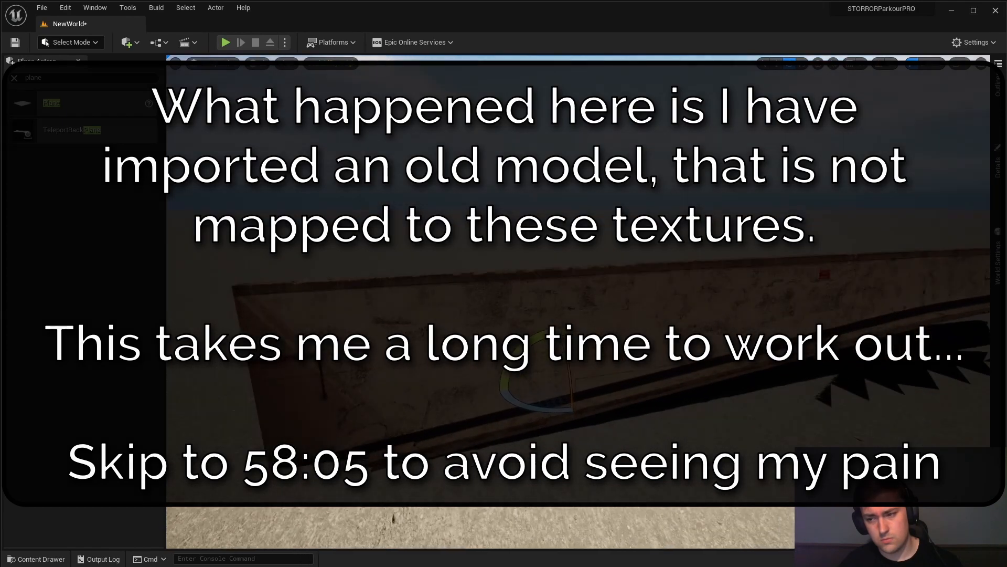
Set the r.RayTracing.NormalBias console variable to 30
key("grave")
key("Up")
key("BackSpace")
key("BackSpace")
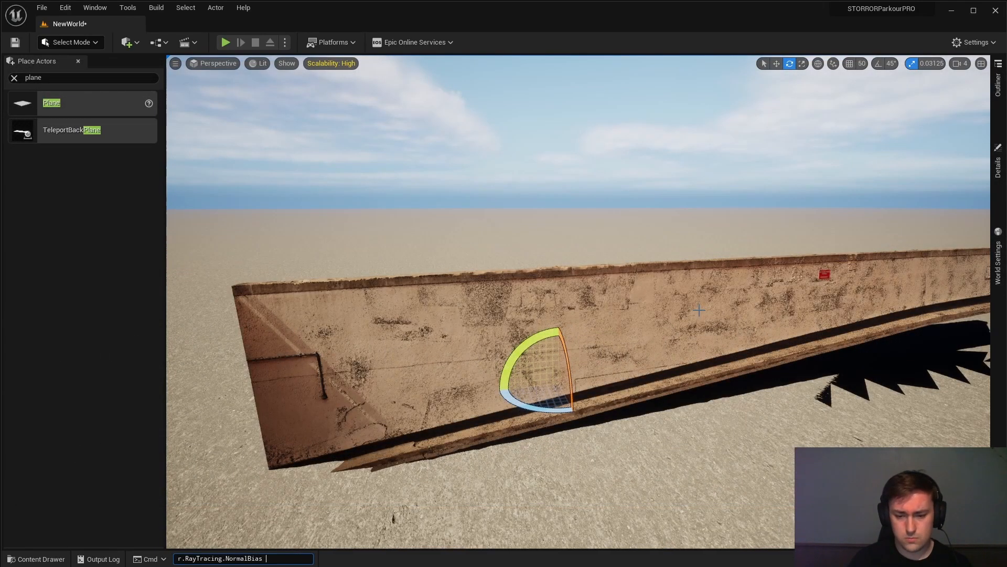
type("30")
key("Return")
Set the r.RayTracing.NormalBias console variable to 5
key("Up")
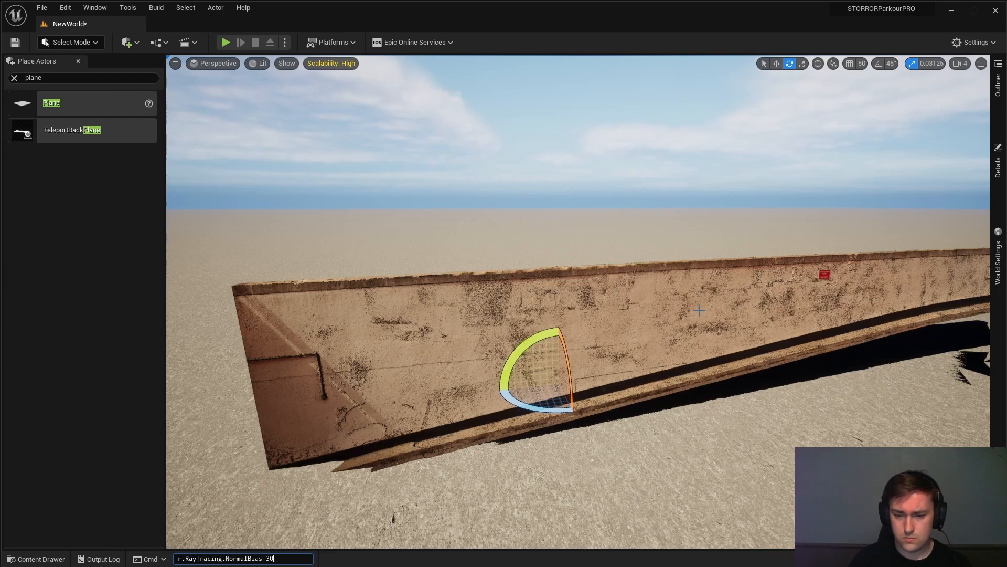
key("BackSpace")
key("BackSpace")
type("5")
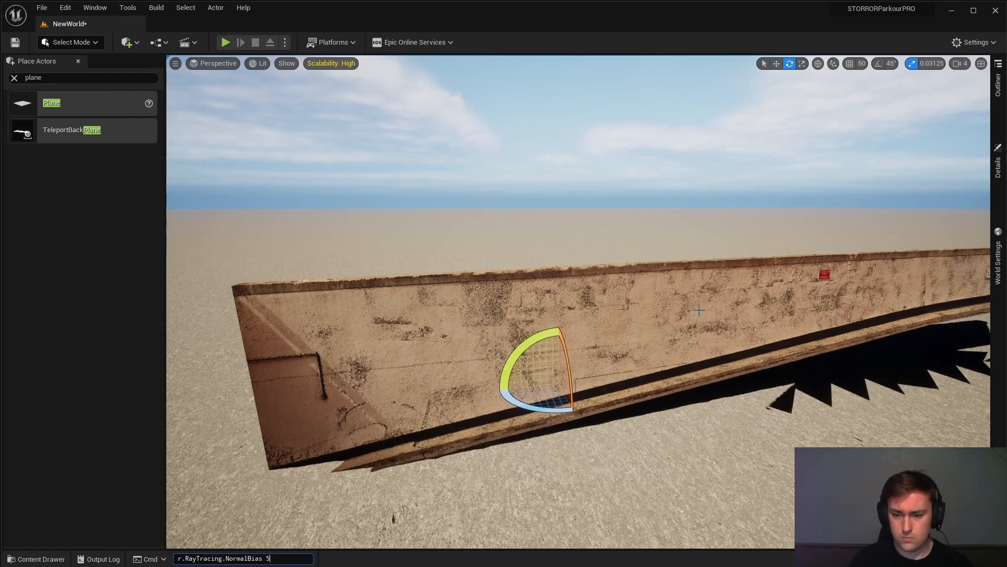
key("Return")
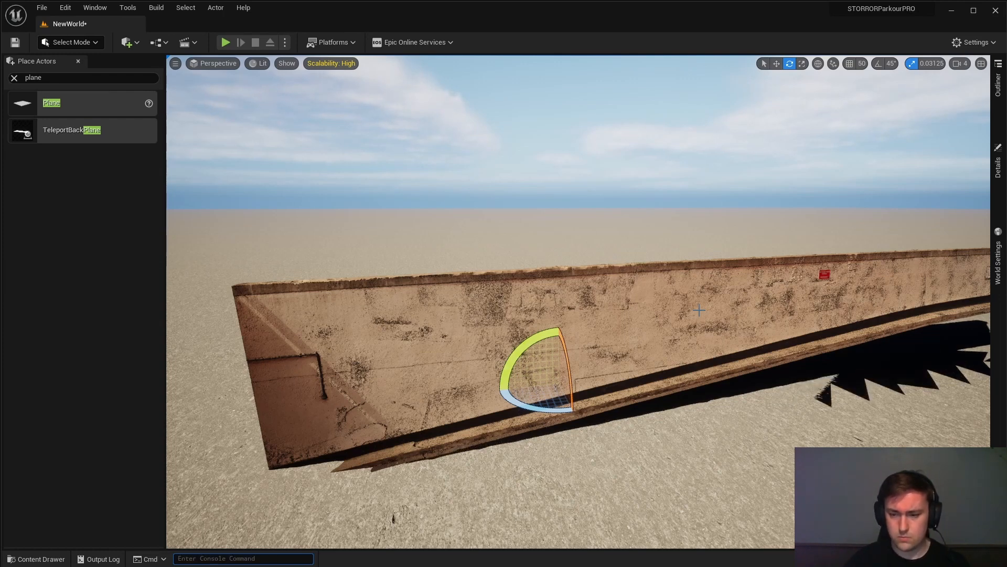
Examine the wall's mesh surface and texture up close along the flat face
key("w")
right_click_drag(699, 310, 629, 283)
key("w")
key("d")
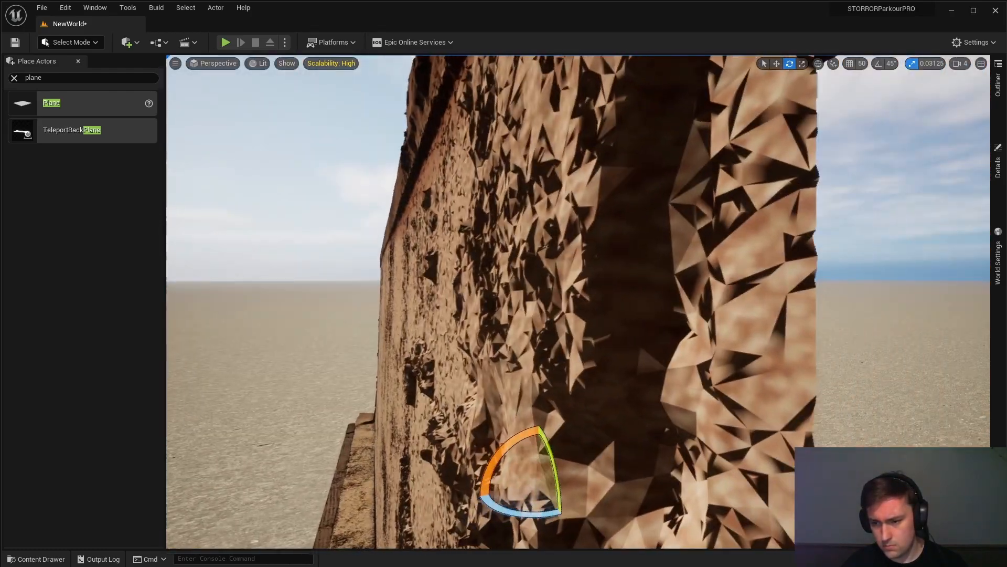
key("a")
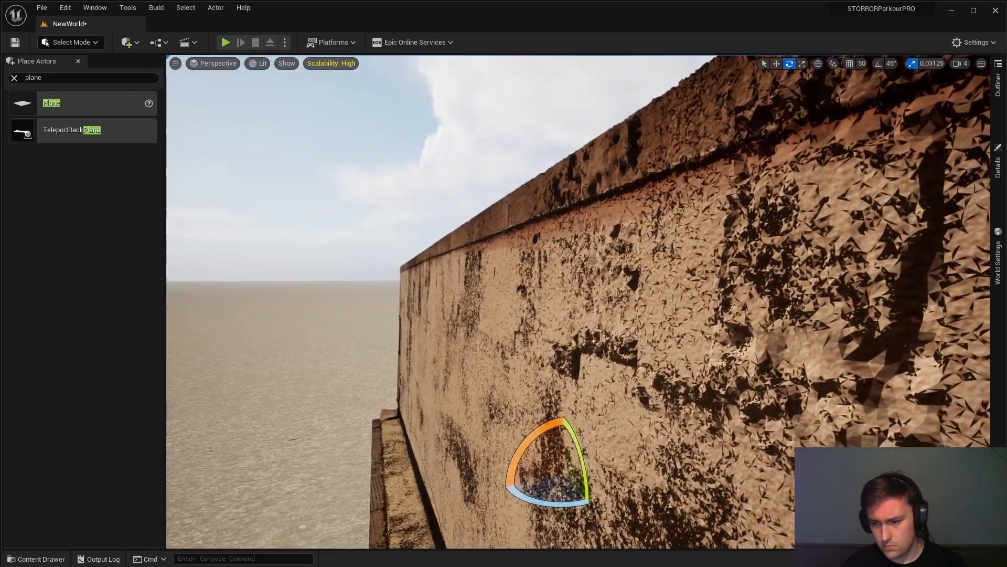
key("e")
right_click_drag(577, 315, 706, 359)
Rotate the directional light about -230 degrees horizontally to illuminate the wall's paved side
key("d")
key("q")
key("e")
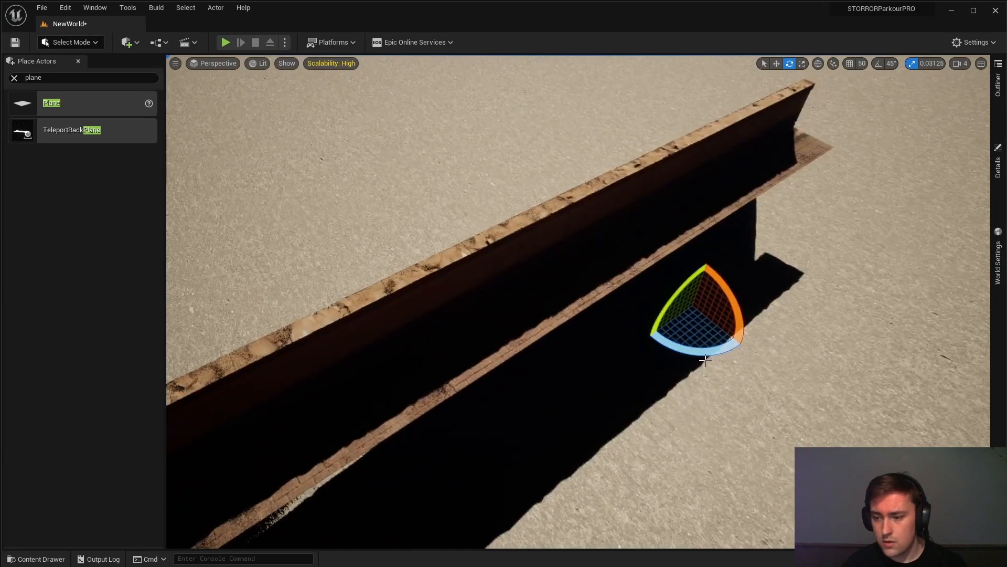
left_click_drag(701, 264, 701, 358)
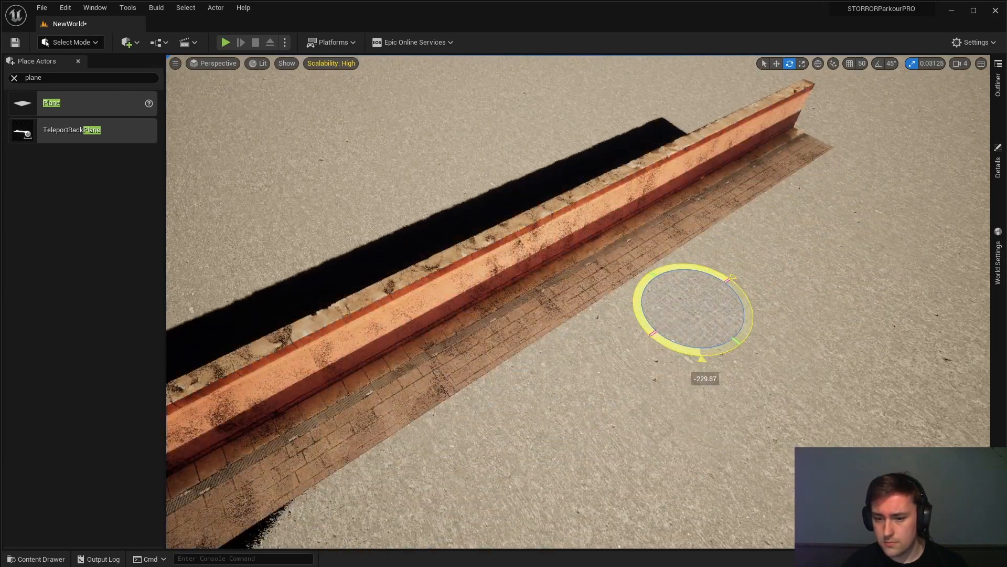
Rotate the directional light back around so that it illuminates the wall's tall flat face
right_click_drag(701, 358, 924, 325)
key("w")
key("a")
key("d")
key("w")
key("a")
key("e")
key("a")
key("e")
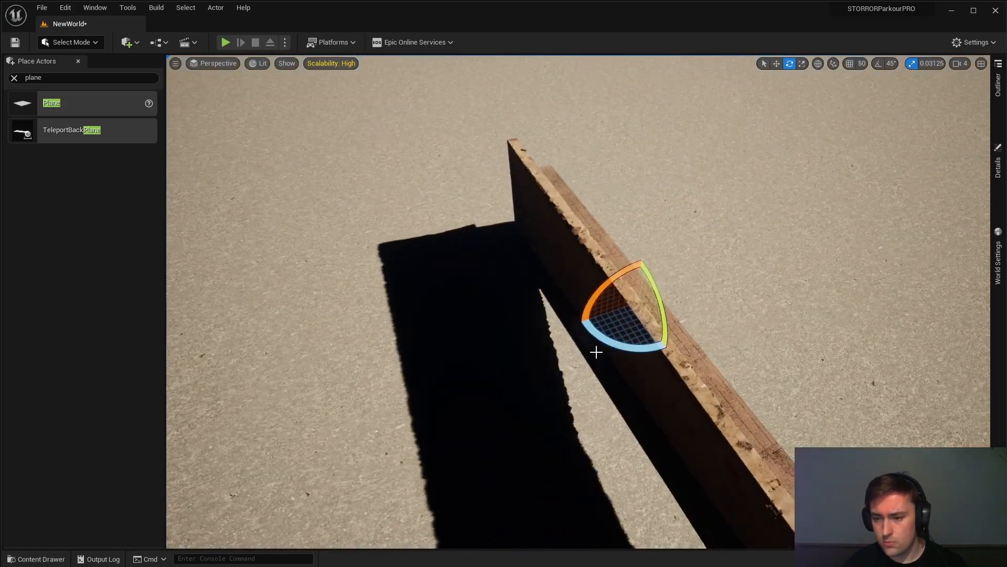
left_click_drag(582, 278, 614, 352)
right_click_drag(614, 351, 474, 190)
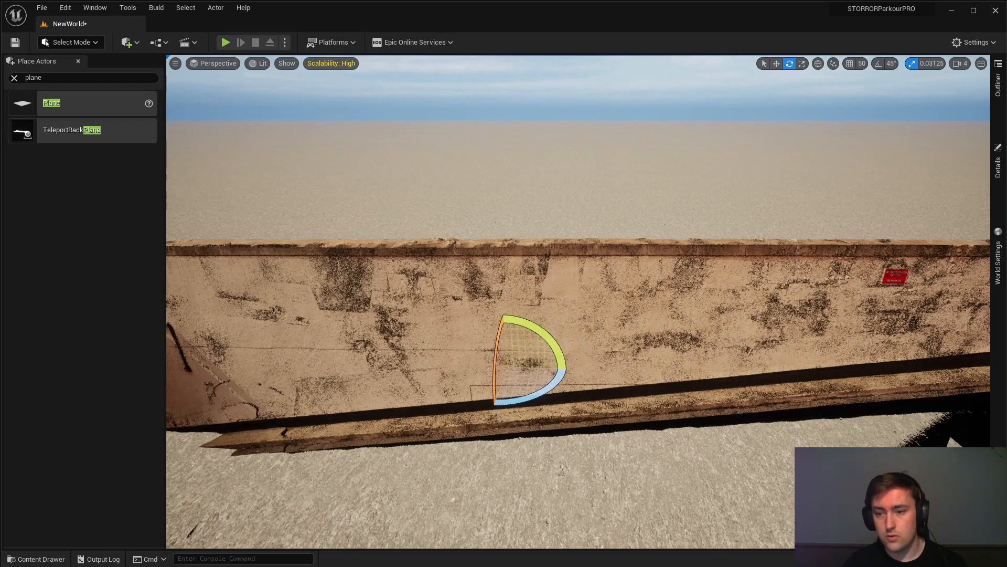
Select the wall and check which materials are assigned to its two elements
mouse_move(581, 372)
right_mouse_down()
mouse_move(445, 357)
mouse_move(430, 346)
mouse_move(441, 336)
mouse_move(367, 338)
mouse_move(399, 307)
mouse_move(425, 305)
mouse_move(579, 373)
right_mouse_up()
left_click(580, 373)
left_click(998, 163)
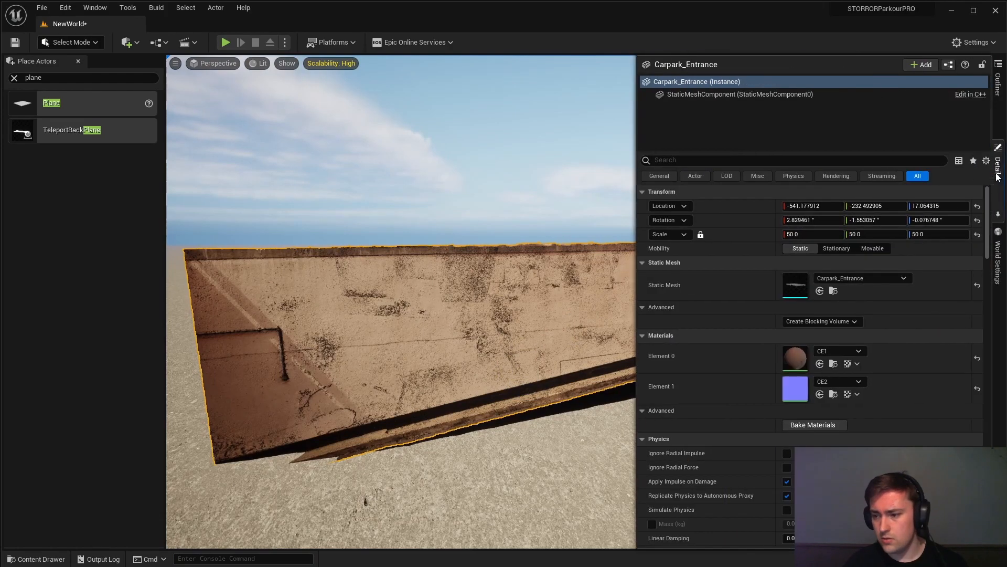
mouse_move(548, 331)
right_mouse_down()
mouse_move(572, 332)
mouse_move(559, 331)
right_mouse_up()
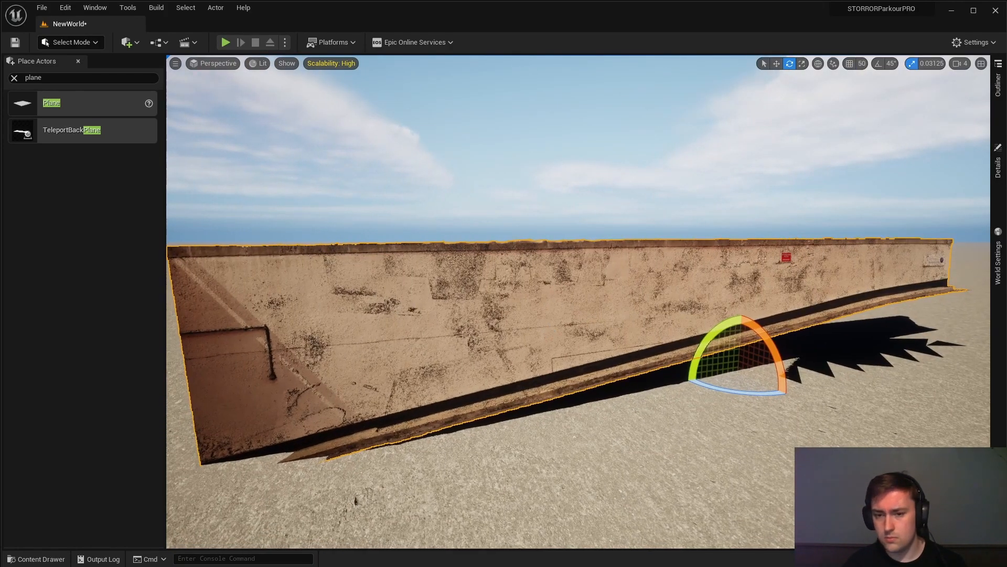
Select the Carpark_Entrance mesh asset in the Live folder and remove the wall from the level
key("ctrl+space")
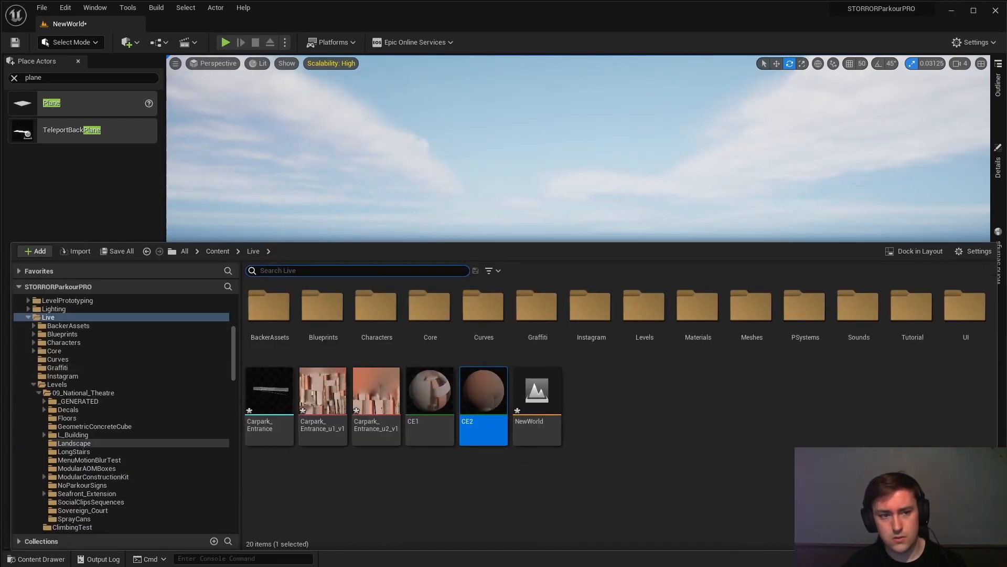
key("grave")
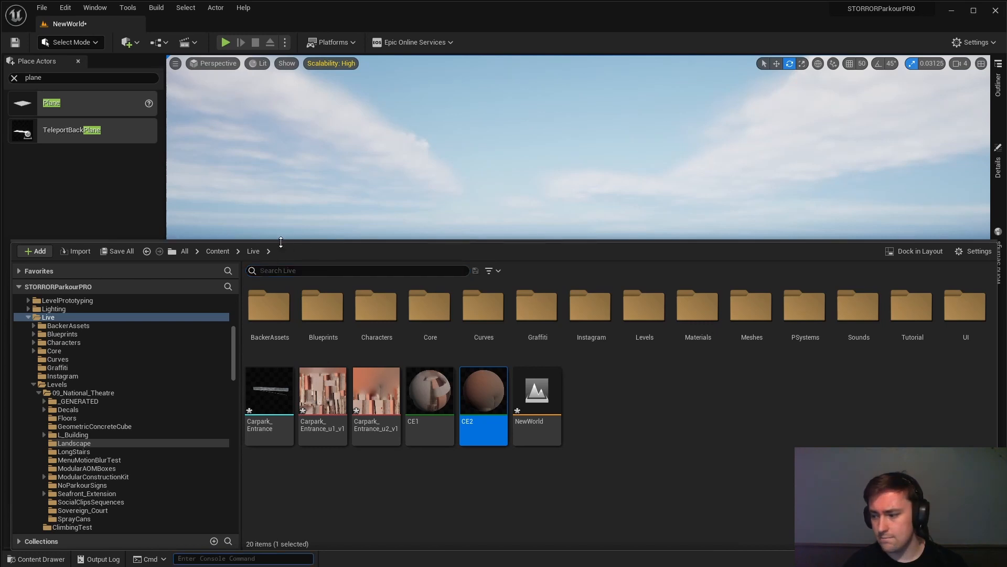
left_click(362, 466)
left_click(269, 415)
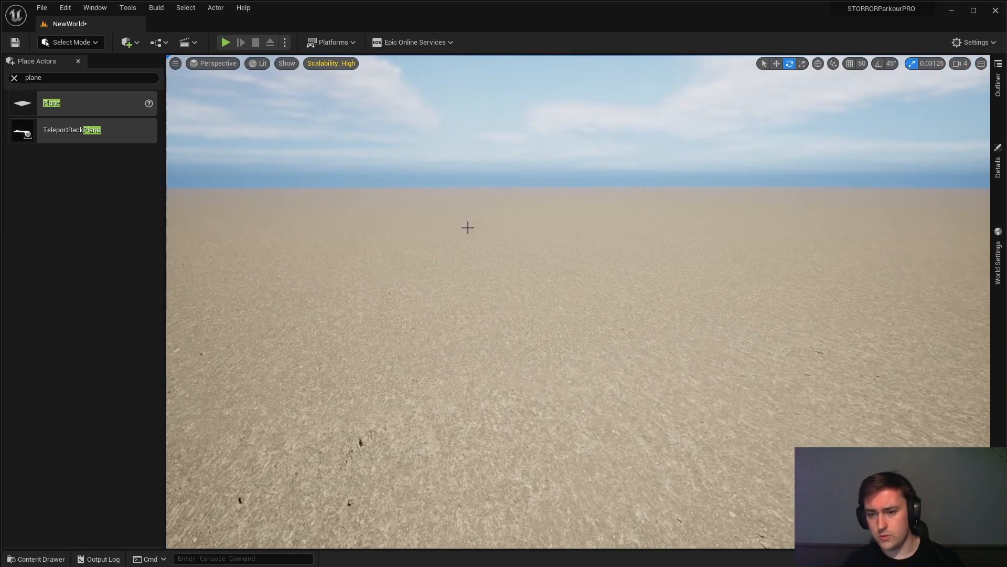
Delete the Carpark_Entrance mesh asset from the Live folder
key("ctrl+space")
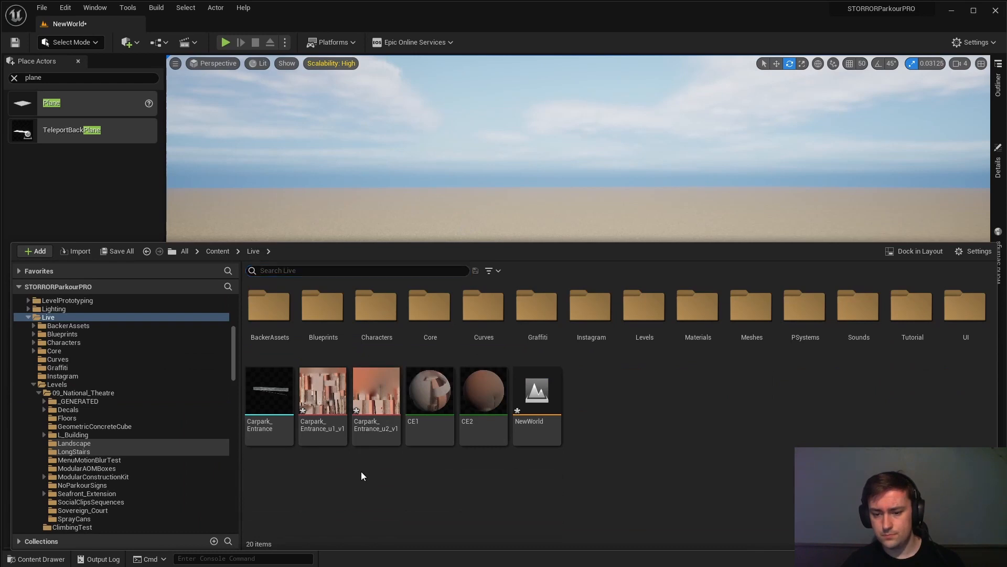
left_click(281, 392)
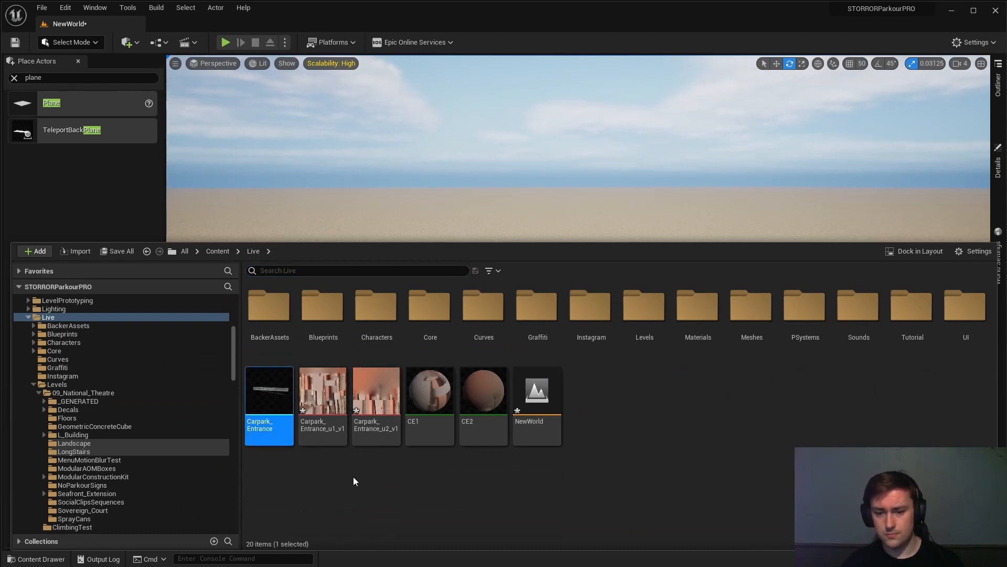
key("Delete")
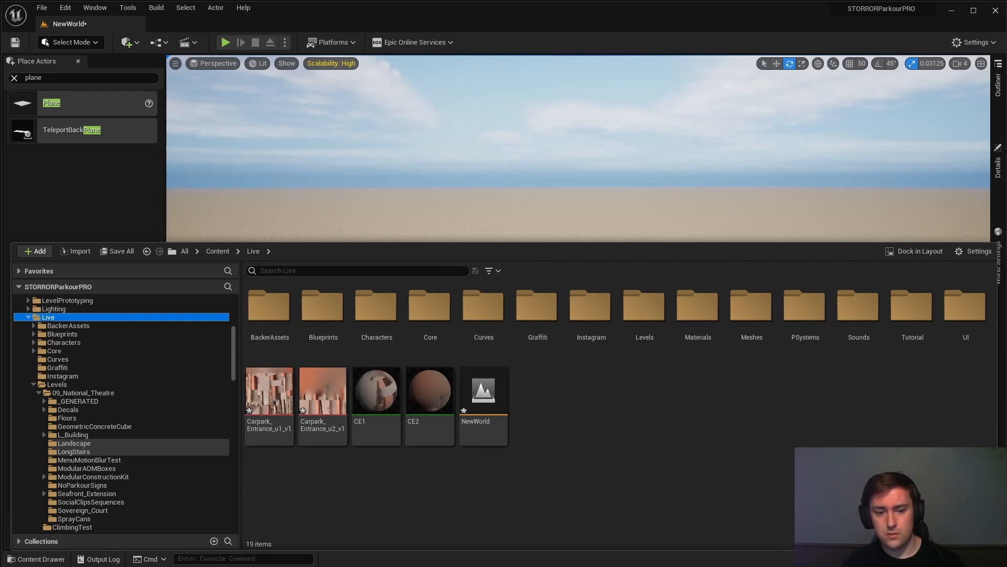
Select the wall in the level and apply the CE1 material from the Live folder to it
right_click_drag(762, 58, 761, 59)
right_click_drag(577, 302, 577, 301)
right_click_drag(355, 323, 355, 324)
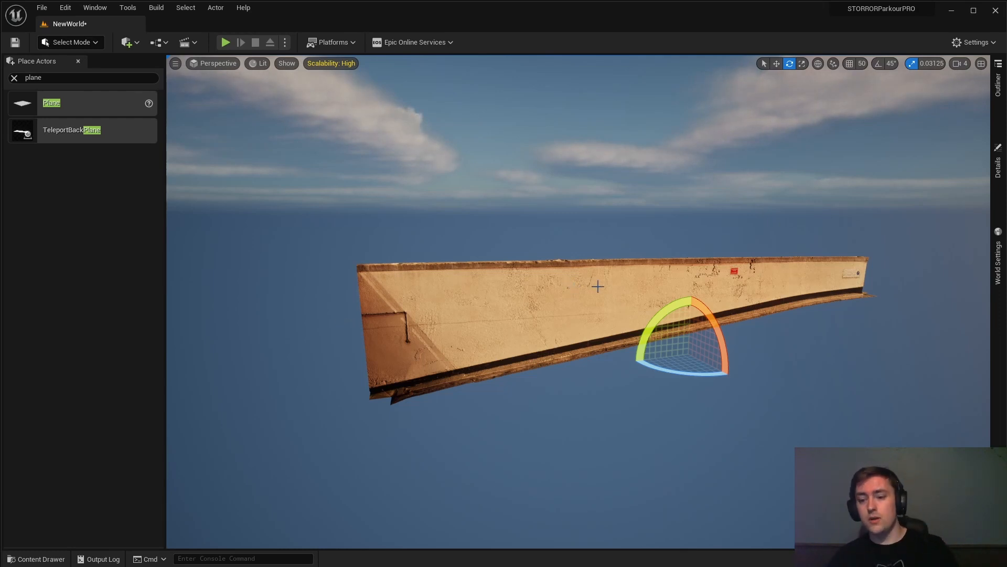
right_click_drag(598, 286, 779, 316)
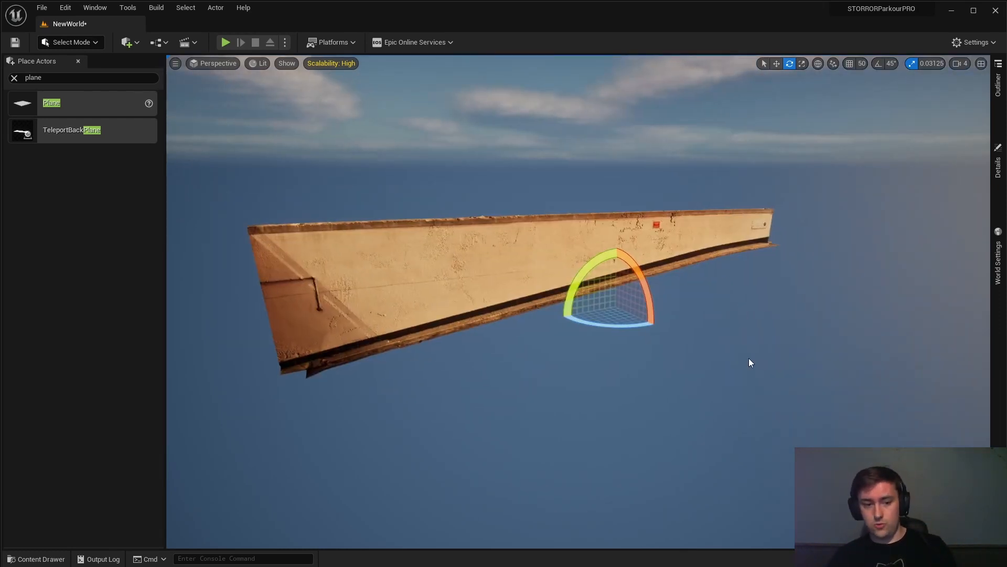
right_click_drag(578, 301, 599, 301)
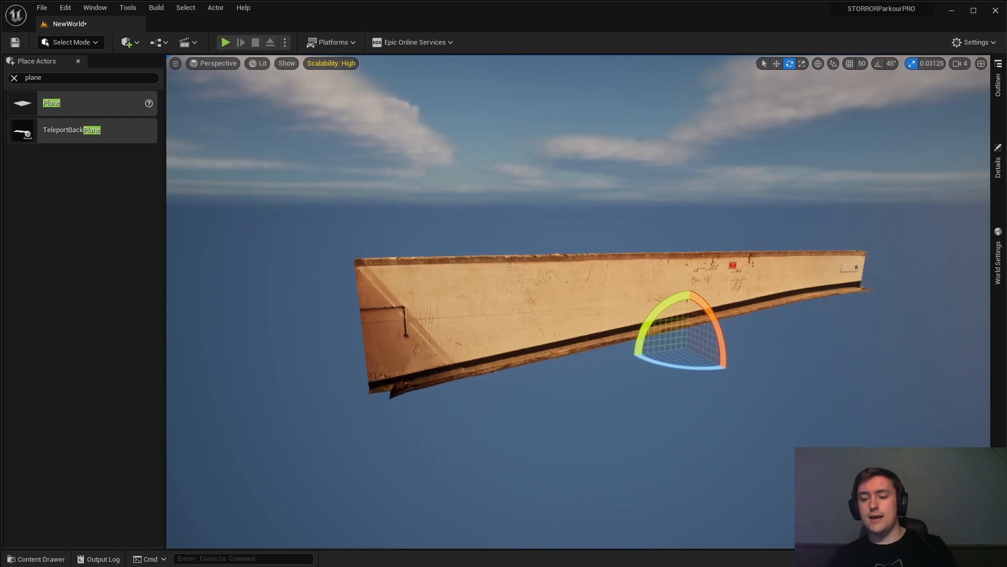
left_click(551, 284)
key("ctrl+space")
key("ctrl+space")
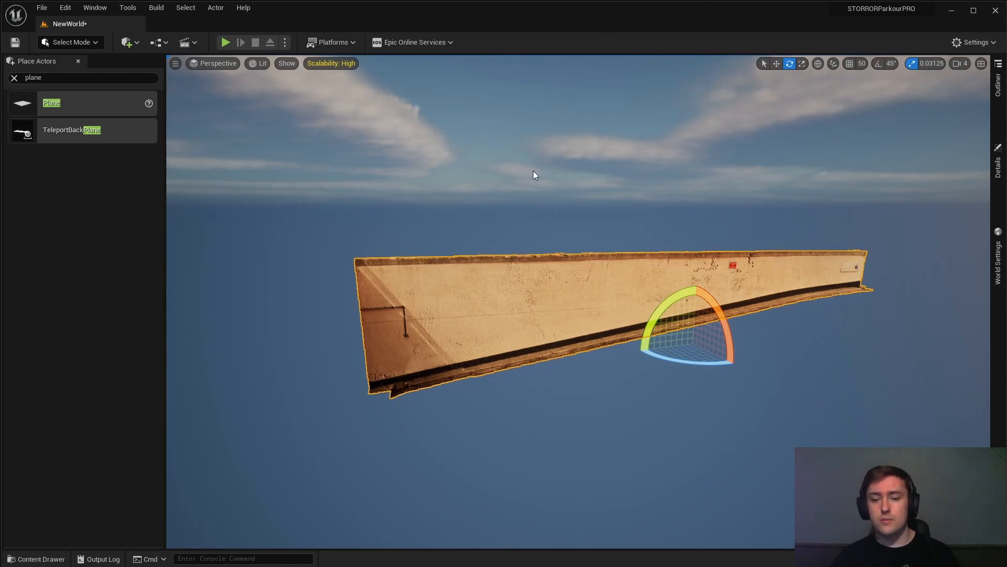
key("ctrl+space")
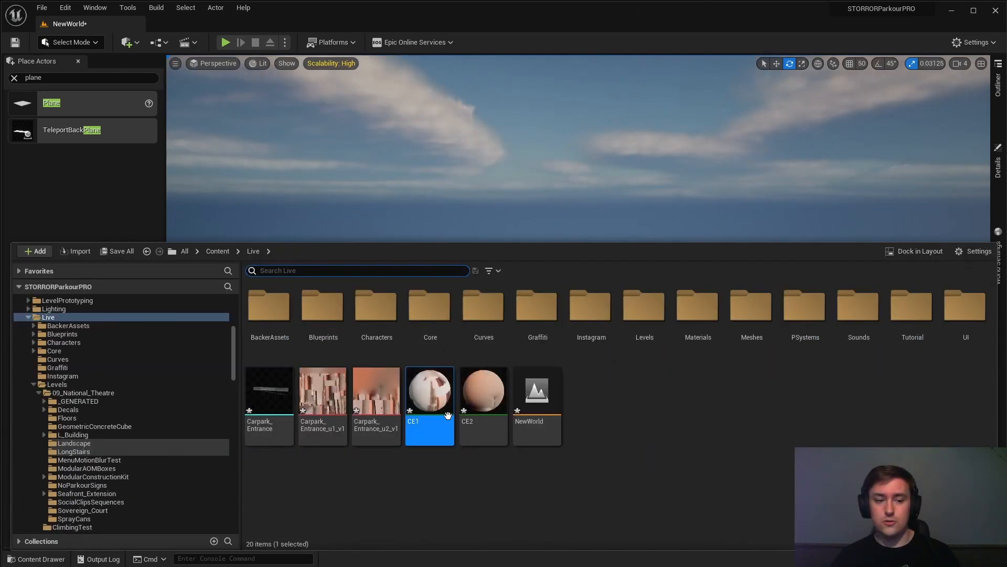
left_click_drag(448, 415, 513, 255)
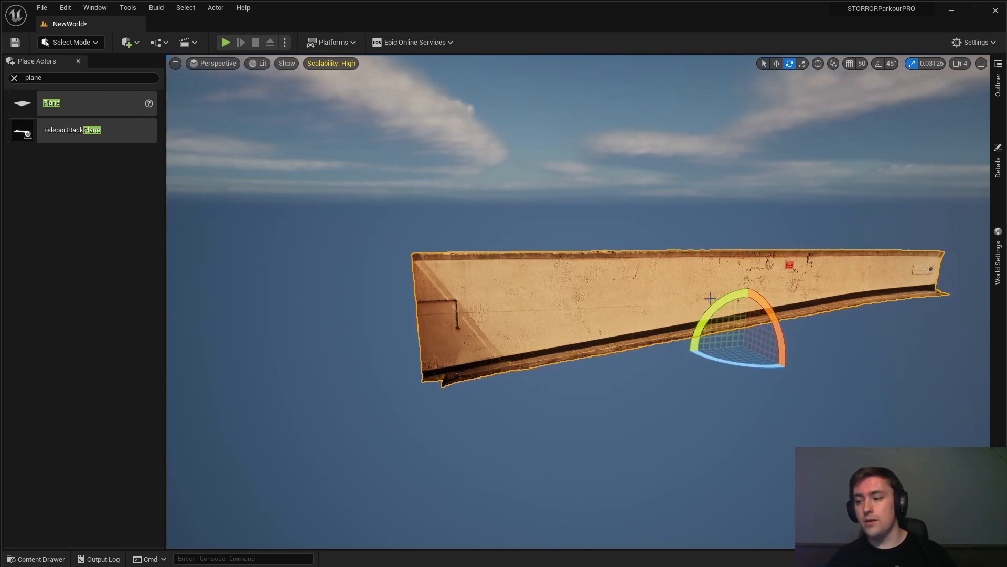
Select the directional light and rotate it so that it shines more directly on the wall's tall flat face
right_click_drag(711, 298, 670, 326)
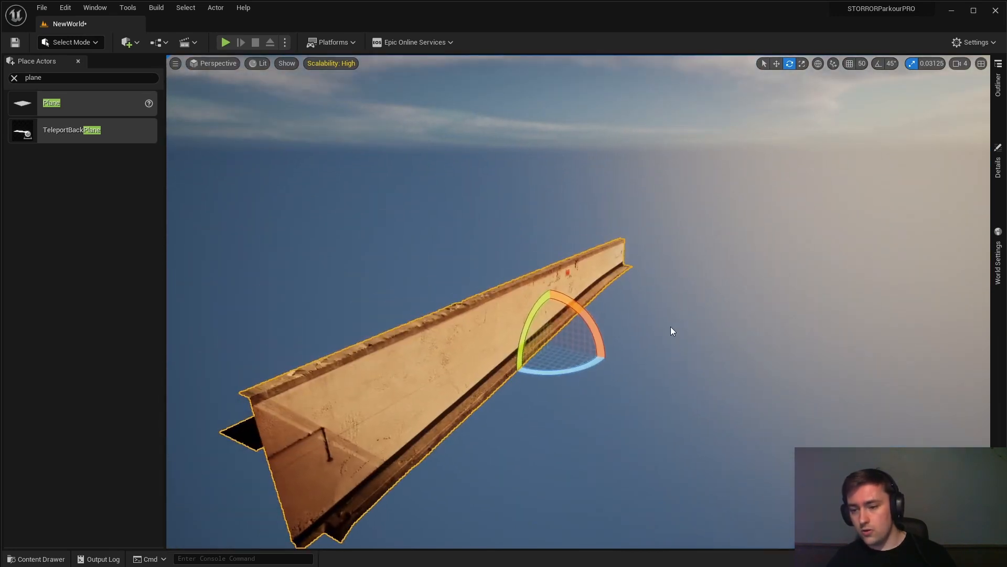
left_click_drag(594, 331, 631, 289)
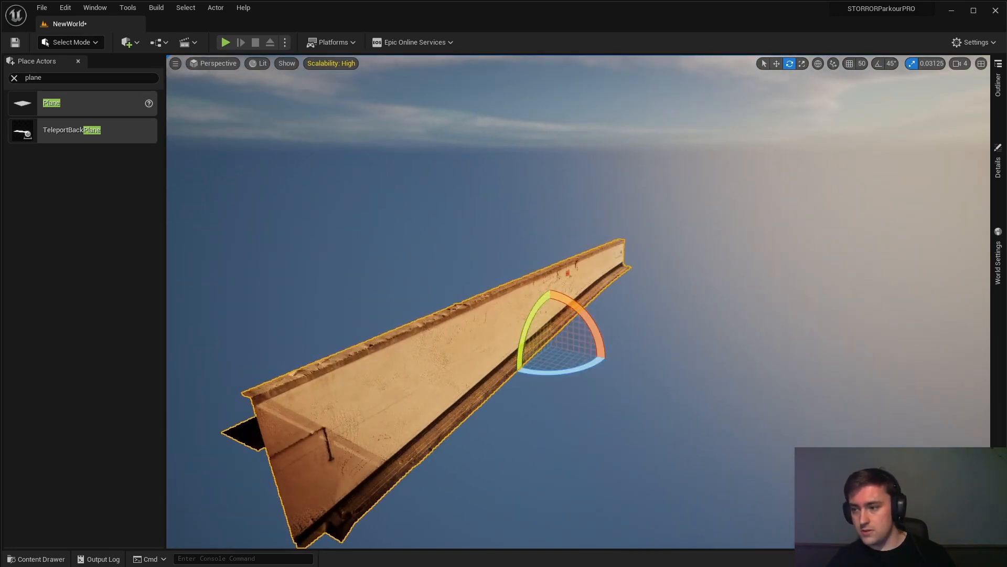
left_click(998, 84)
left_click(765, 113)
right_click_drag(533, 306, 572, 314)
left_click_drag(533, 320, 500, 389)
right_click_drag(500, 389, 564, 349)
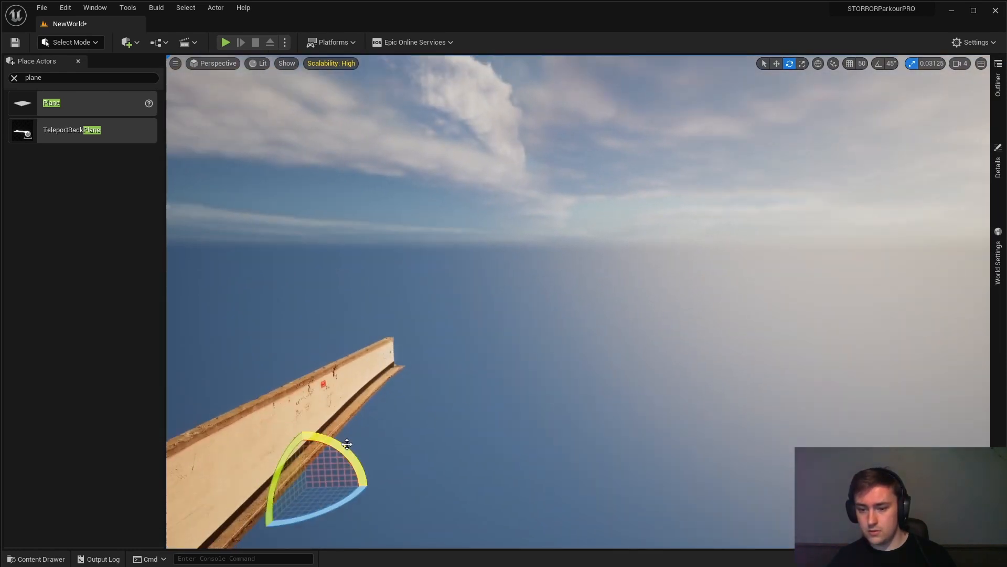
left_click_drag(347, 444, 612, 425)
Examine the wall's tall face up close, from the red no-parking sign to the fine surface geometry
right_click_drag(611, 425, 517, 394)
key("w")
key("d")
key("e")
key("w")
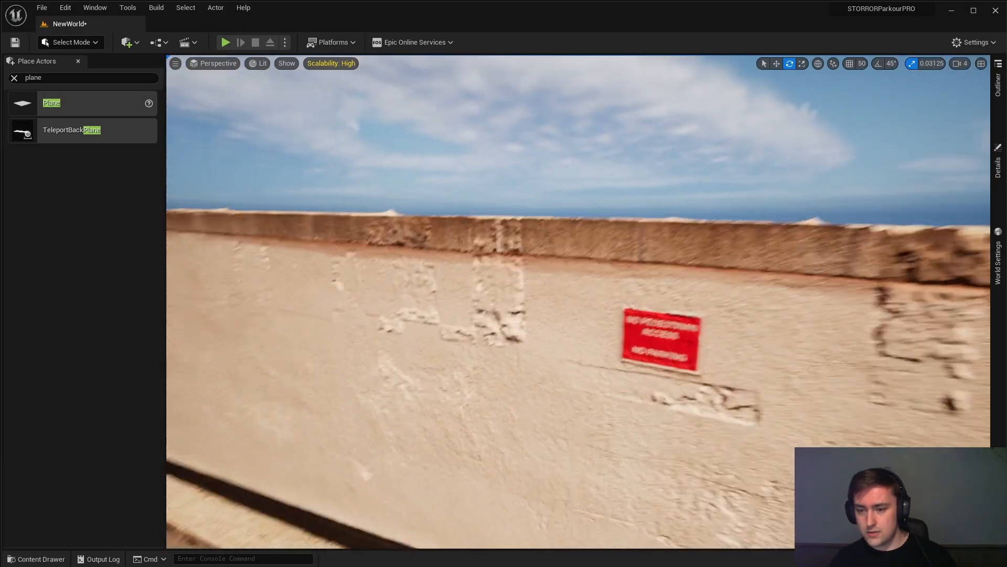
right_click_drag(488, 351, 650, 370)
key("e")
key("q")
key("w")
key("q")
key("w")
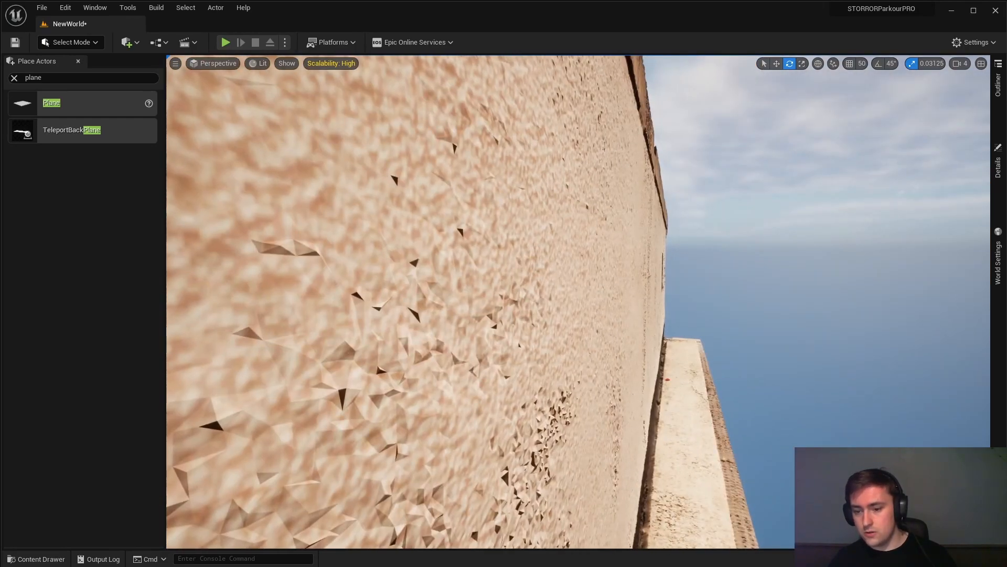
right_click_drag(364, 342, 366, 340)
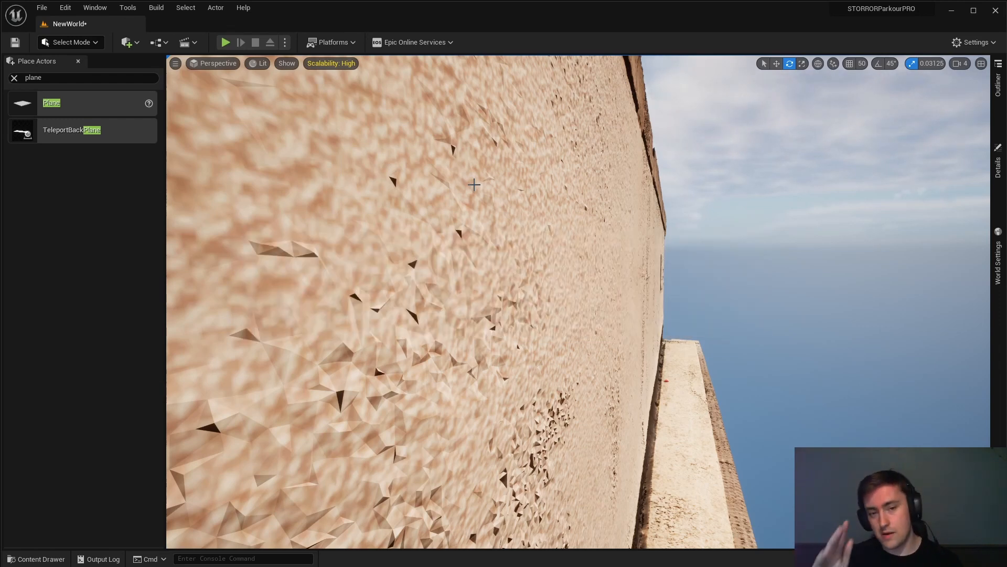
Rotate the directional light so that it illuminates the wall's paved side with the Danger Vehicles sign
right_click_drag(564, 171, 357, 220)
left_click_drag(744, 336, 660, 314)
right_click_drag(660, 314, 460, 265)
key("w")
key("q")
key("e")
key("s")
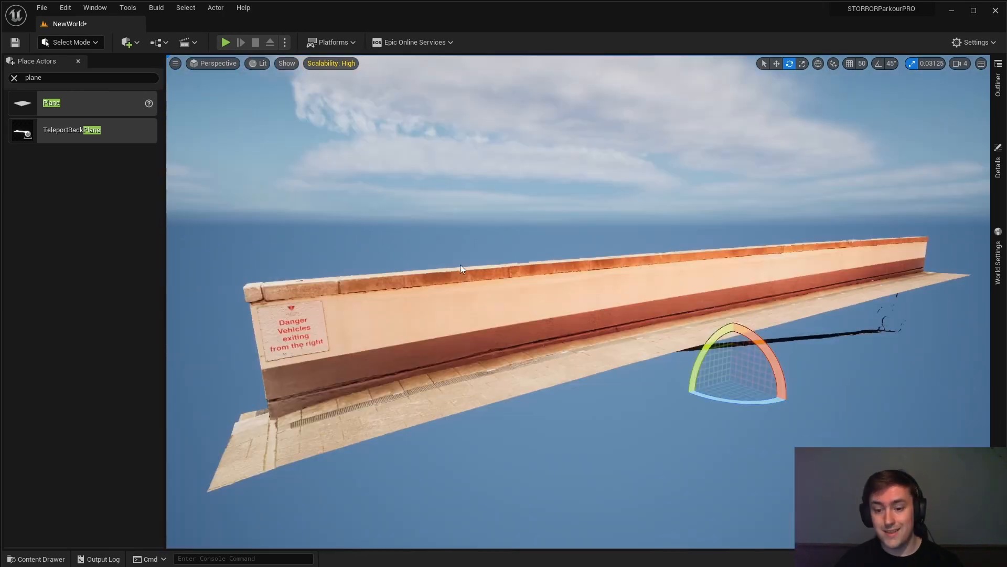
Sweep the directional light around the paved side to compare raking shadows with direct illumination
left_click_drag(732, 398, 682, 401)
left_click_drag(689, 362, 810, 408)
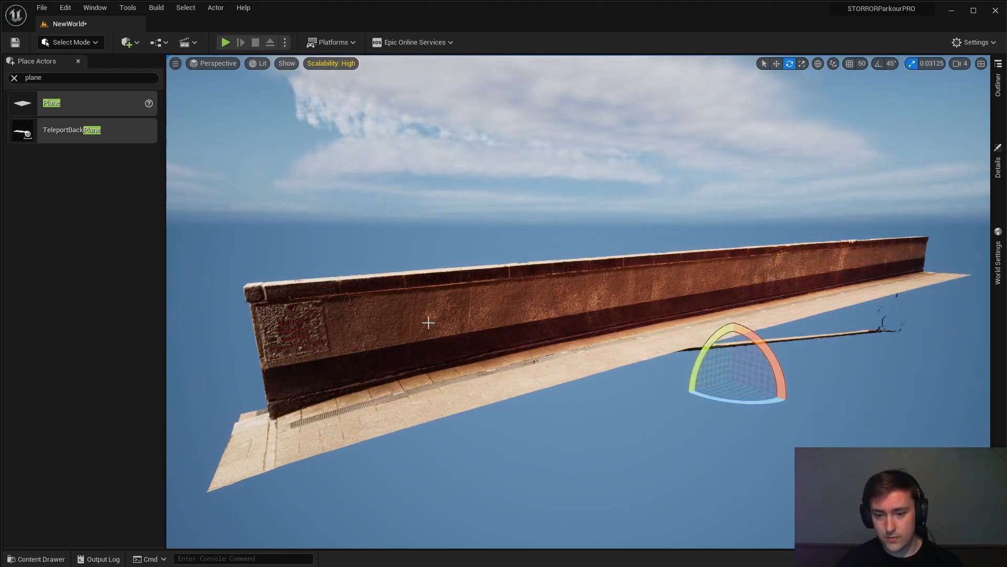
left_click_drag(724, 401, 684, 362)
right_click_drag(685, 361, 584, 388)
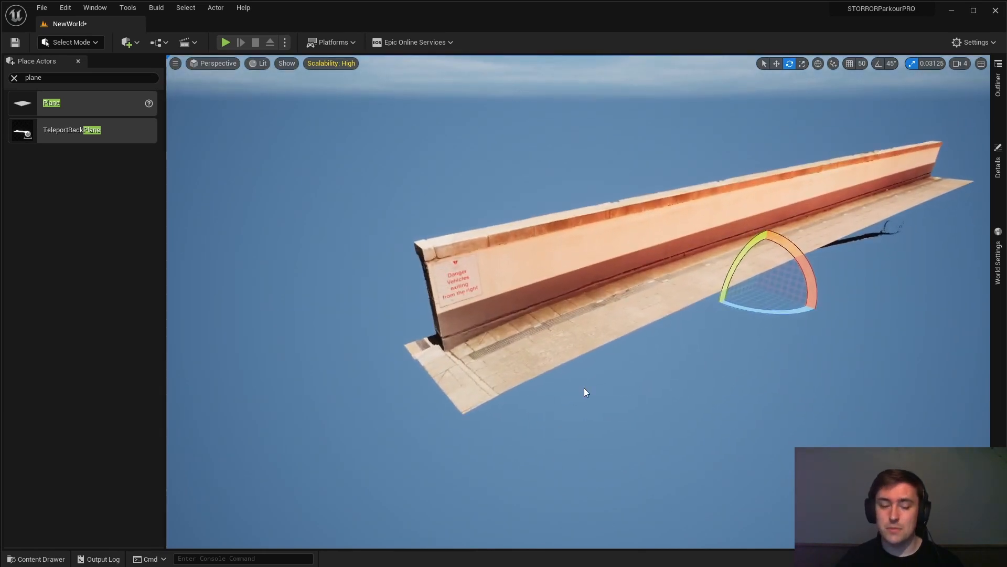
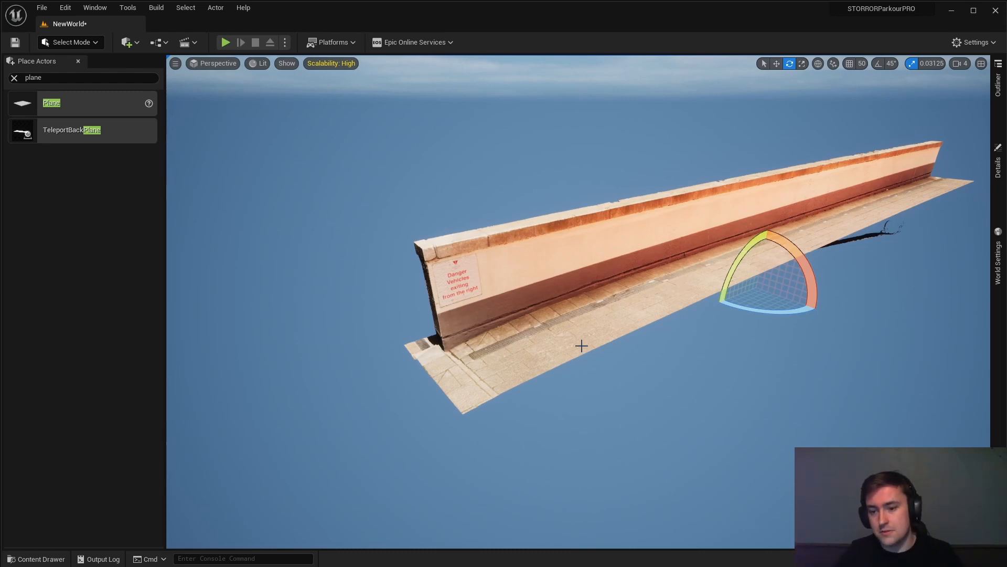
Rotate the directional light horizontally so that it illuminates the unlit tall face on the wall's opposite side
right_click_drag(596, 345, 517, 322)
key("s")
key("a")
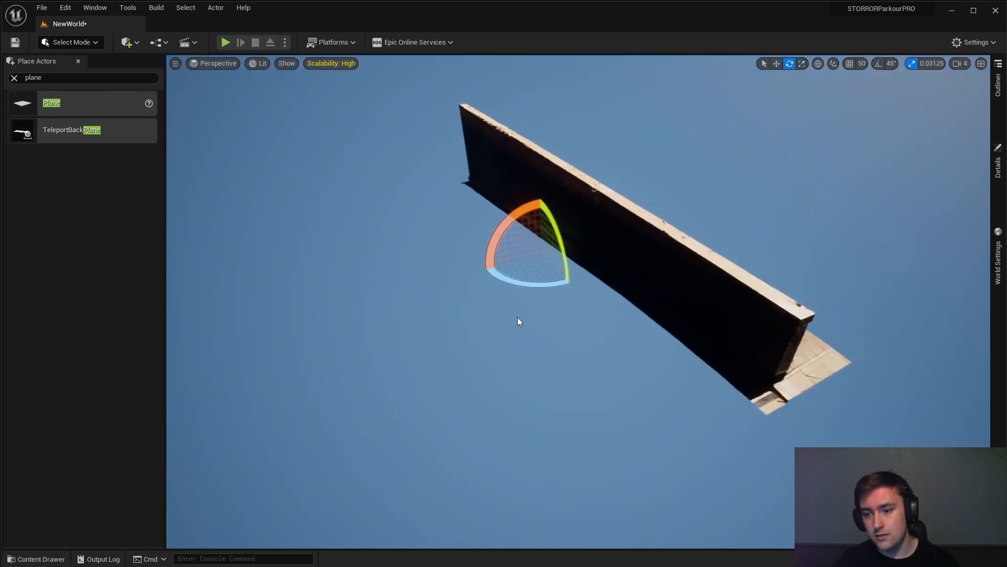
left_click_drag(519, 281, 543, 295)
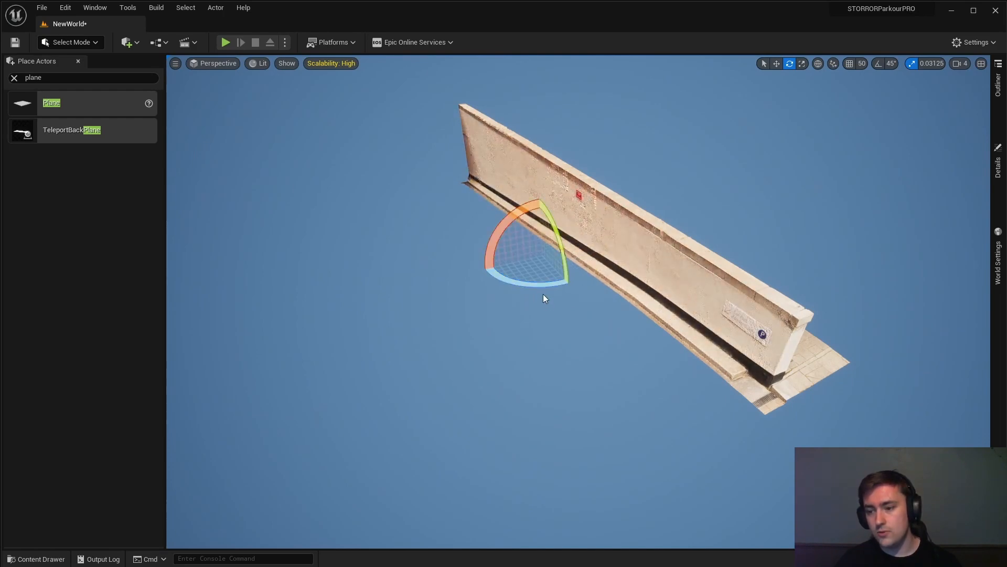
Lower the directional light for a warm, low-sun tone and turn it about -27 degrees horizontally along the wall's tall face
mouse_move(507, 216)
left_mouse_down()
mouse_move(524, 223)
mouse_move(504, 210)
mouse_move(488, 230)
mouse_move(498, 213)
left_mouse_up()
mouse_move(744, 231)
right_mouse_down()
mouse_move(756, 199)
mouse_move(772, 194)
mouse_move(740, 227)
right_mouse_up()
key("s")
left_click_drag(495, 307, 408, 288)
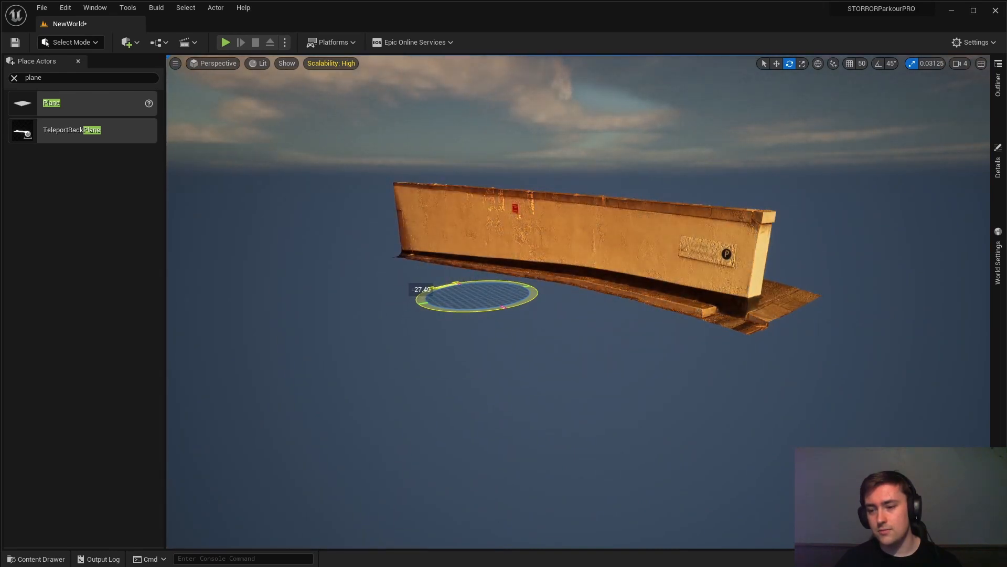
right_click_drag(409, 288, 517, 306)
key("w")
key("a")
key("s")
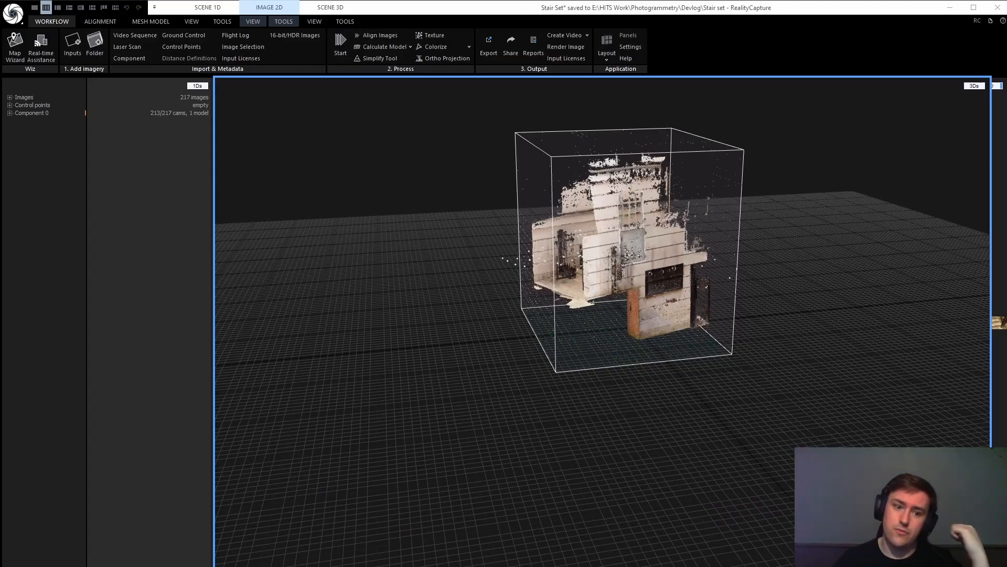
In RealityCapture, open the 3D scene's view settings and examine the Stair Set point cloud's overall shape, upper landing and wall pipes
scroll(653, 366, "up", 5)
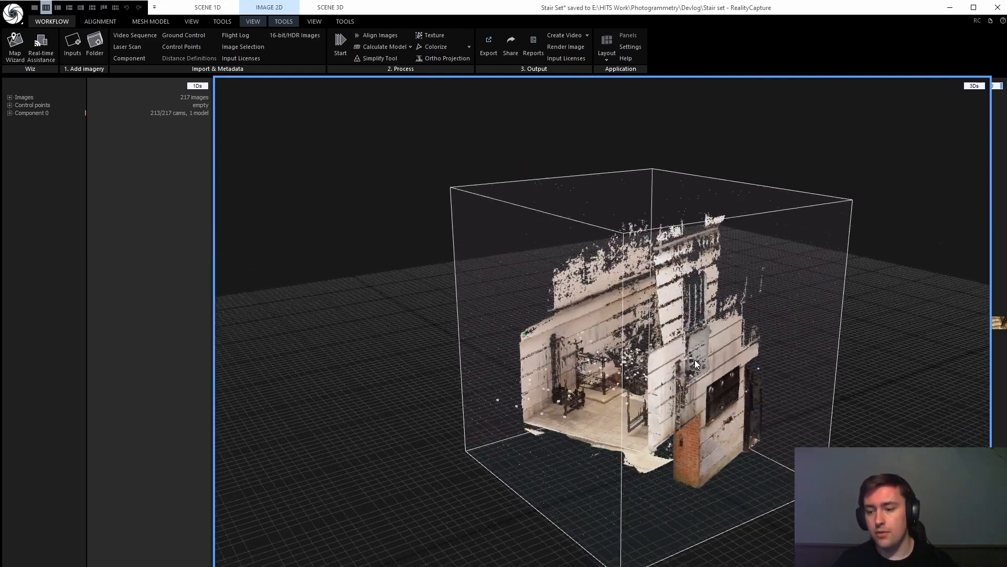
left_click_drag(694, 359, 741, 393)
left_click(316, 21)
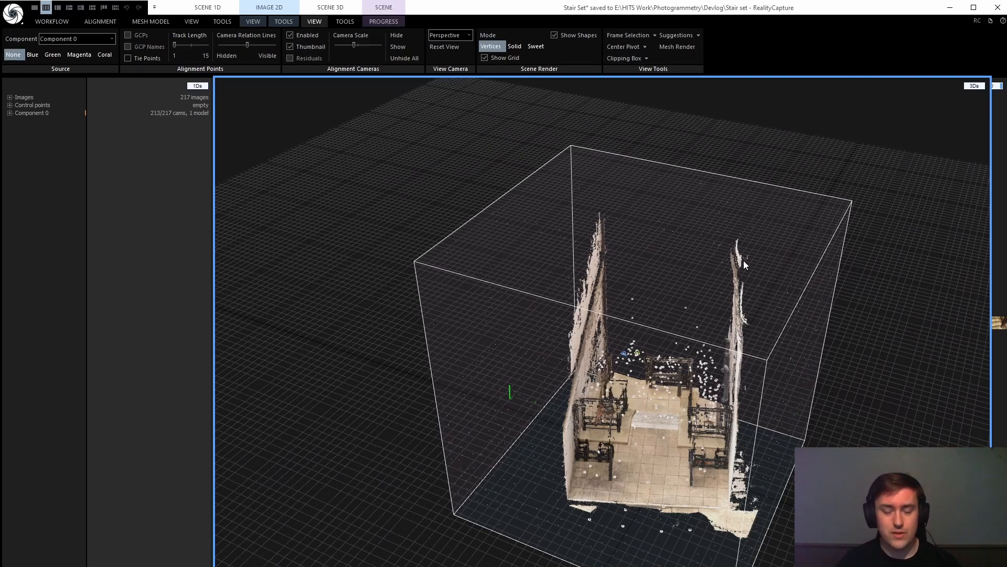
left_click_drag(744, 261, 754, 280)
scroll(741, 277, "up", 10)
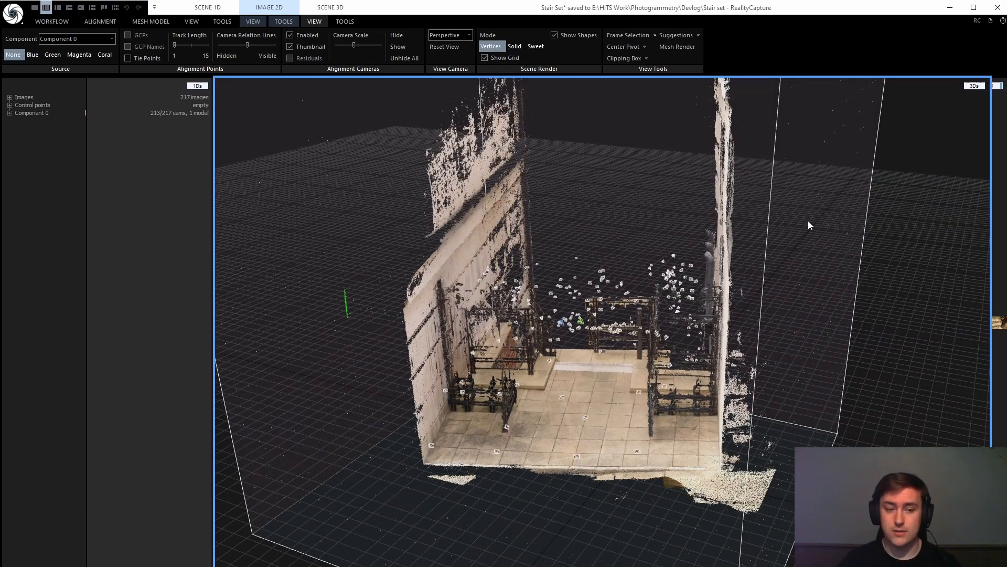
left_click_drag(821, 228, 677, 358)
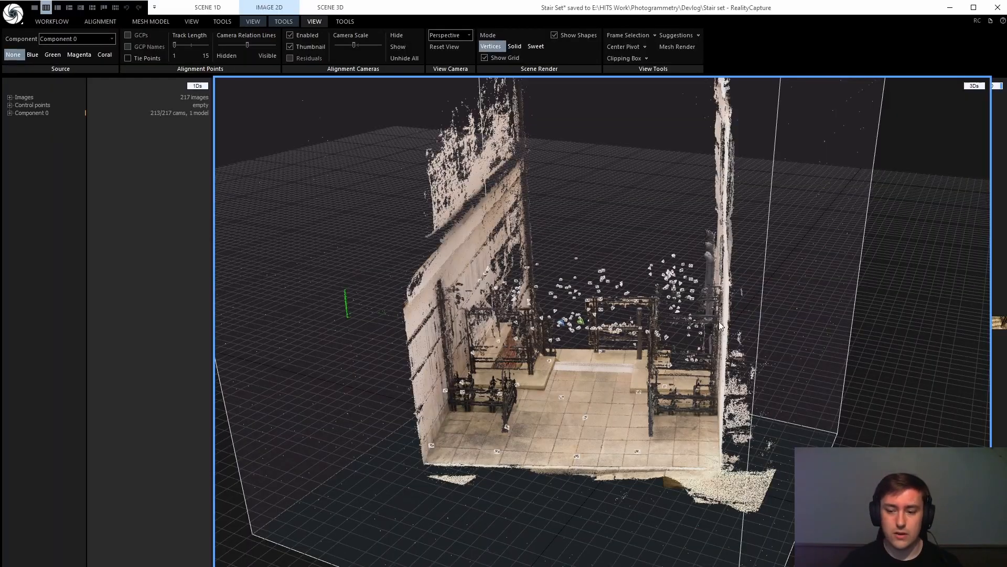
scroll(676, 356, "up", 5)
left_click_drag(663, 419, 600, 402)
scroll(600, 400, "down", 5)
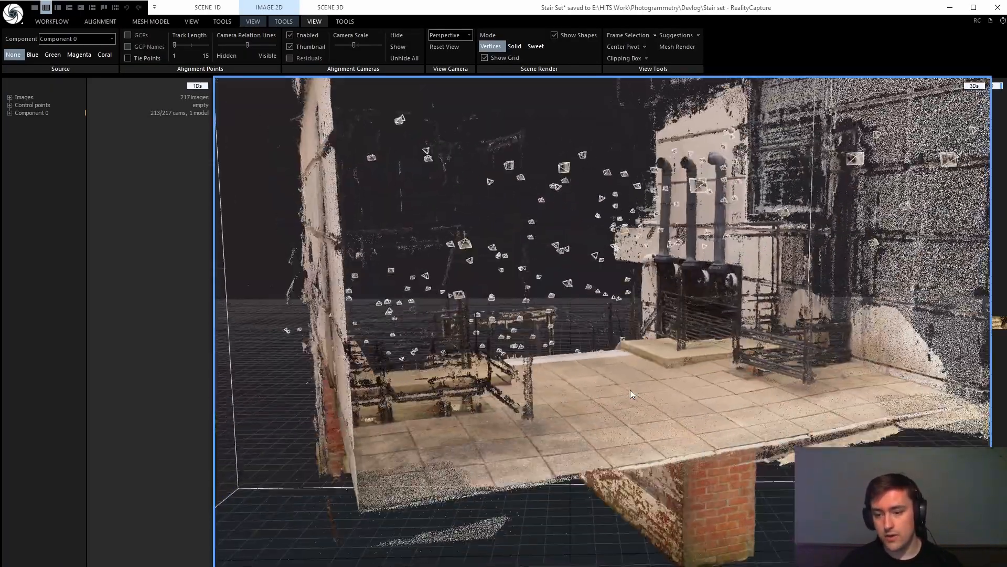
left_click_drag(465, 352, 649, 255)
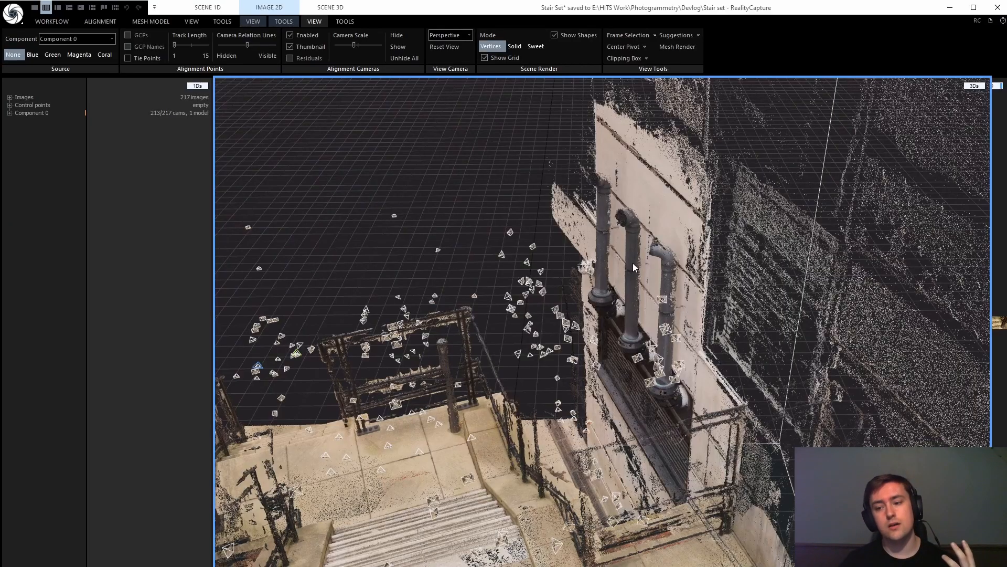
scroll(635, 268, "down", 6)
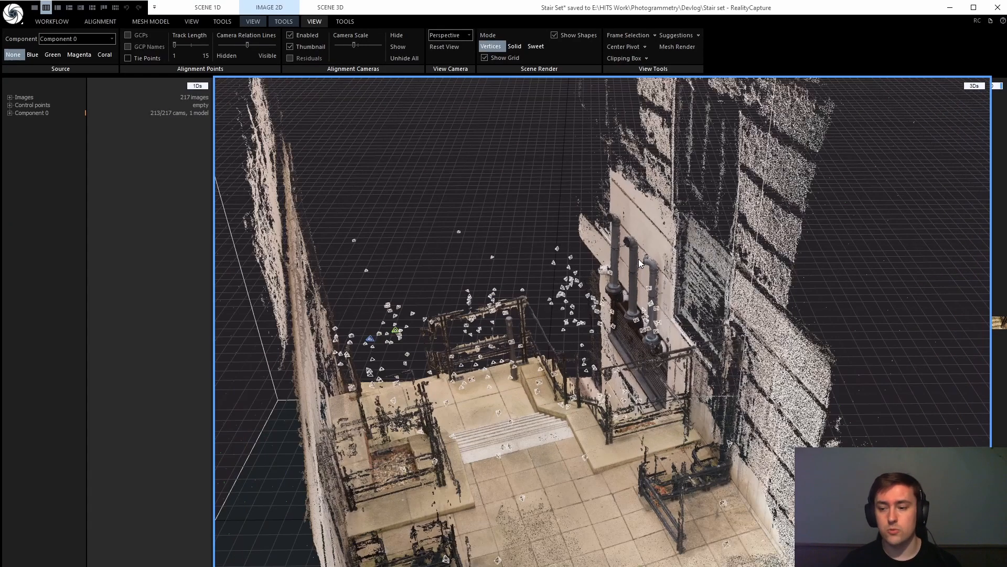
scroll(667, 319, "down", 3)
Examine the Stair Set scan from its lower side, checking the steps, brick walls, railings and gravel bed
left_click_drag(664, 295, 803, 325)
scroll(625, 356, "down", 3)
scroll(635, 371, "up", 5)
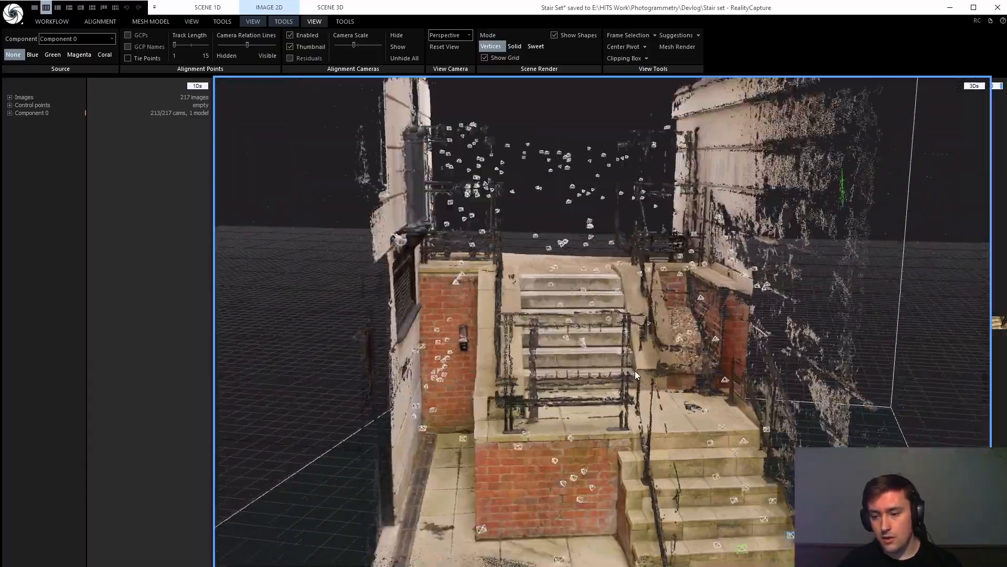
scroll(635, 360, "down", 3)
left_click_drag(656, 359, 610, 337)
scroll(572, 355, "up", 3)
scroll(582, 376, "up", 3)
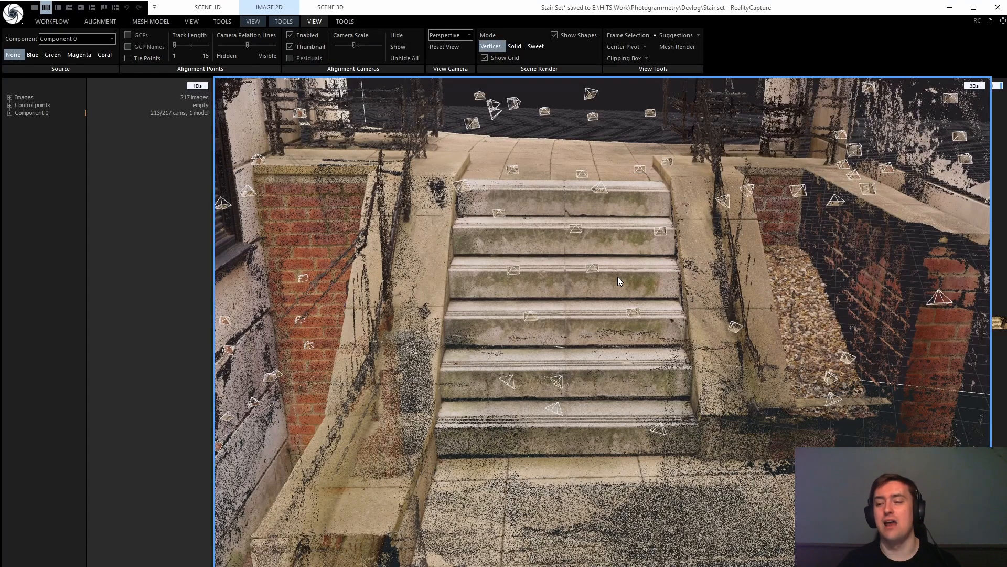
left_click_drag(617, 281, 656, 334)
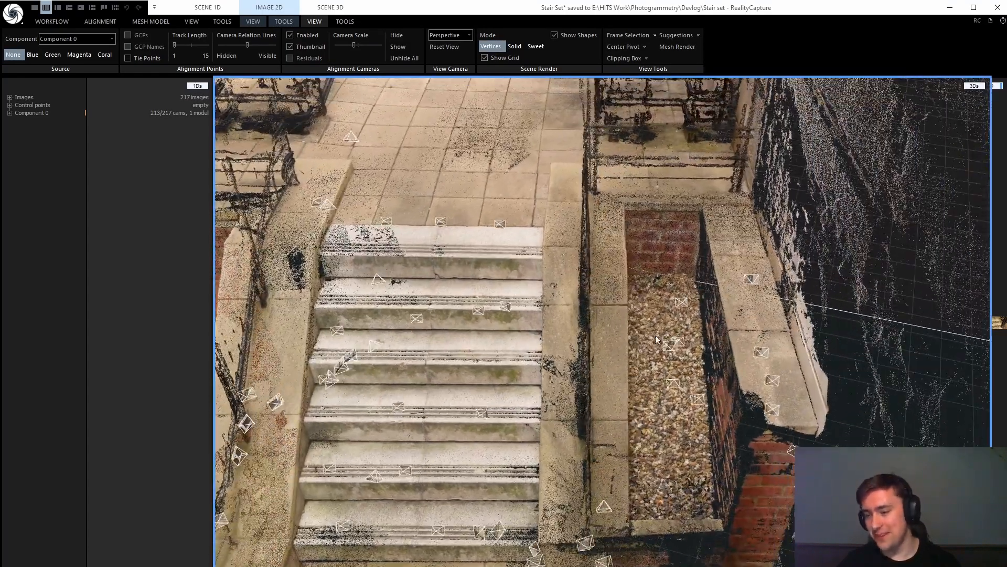
scroll(659, 331, "down", 3)
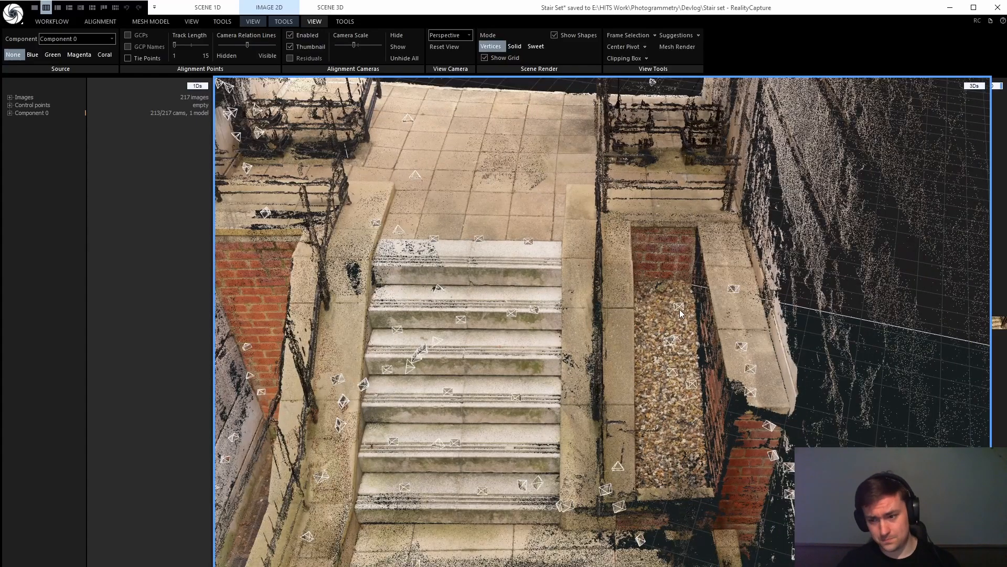
left_click_drag(603, 394, 656, 273)
scroll(642, 334, "down", 3)
scroll(658, 273, "down", 4)
scroll(658, 278, "up", 3)
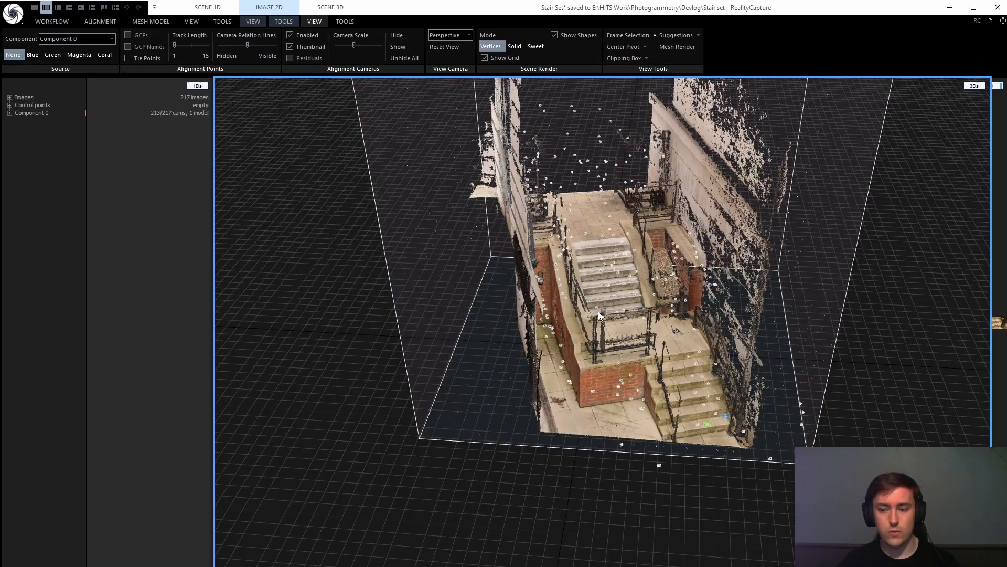
Examine the Stair Set scan from the front and above, comparing the two flights, landings, railings and brick walls
left_click_drag(599, 311, 560, 318)
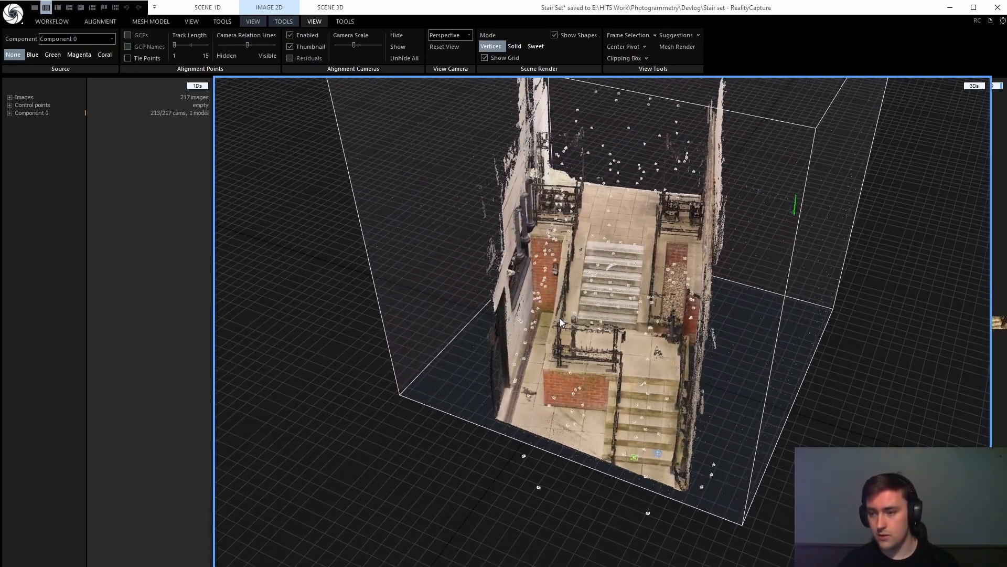
left_click_drag(691, 171, 635, 265)
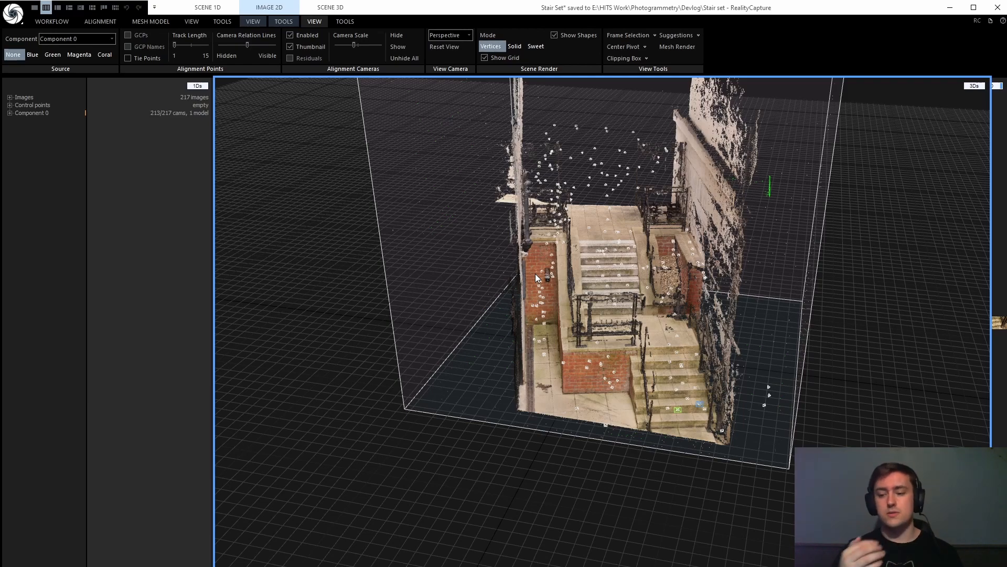
scroll(722, 281, "up", 6)
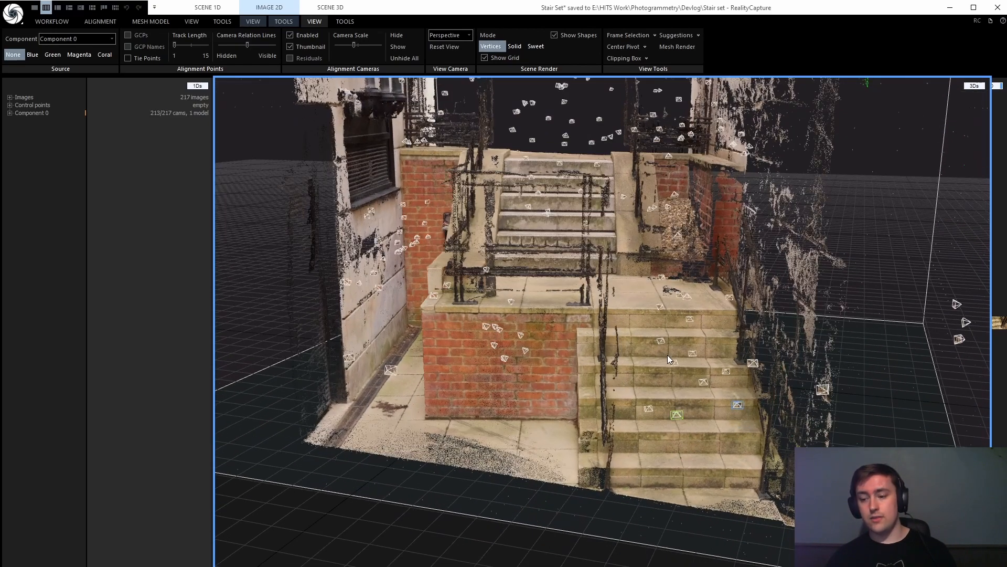
left_click_drag(667, 355, 665, 352)
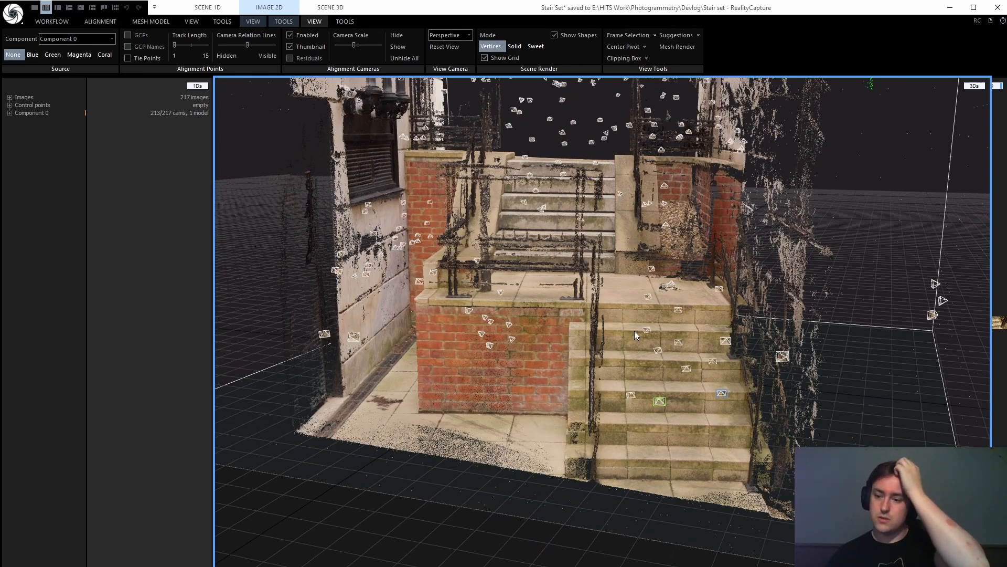
left_click_drag(637, 310, 648, 354)
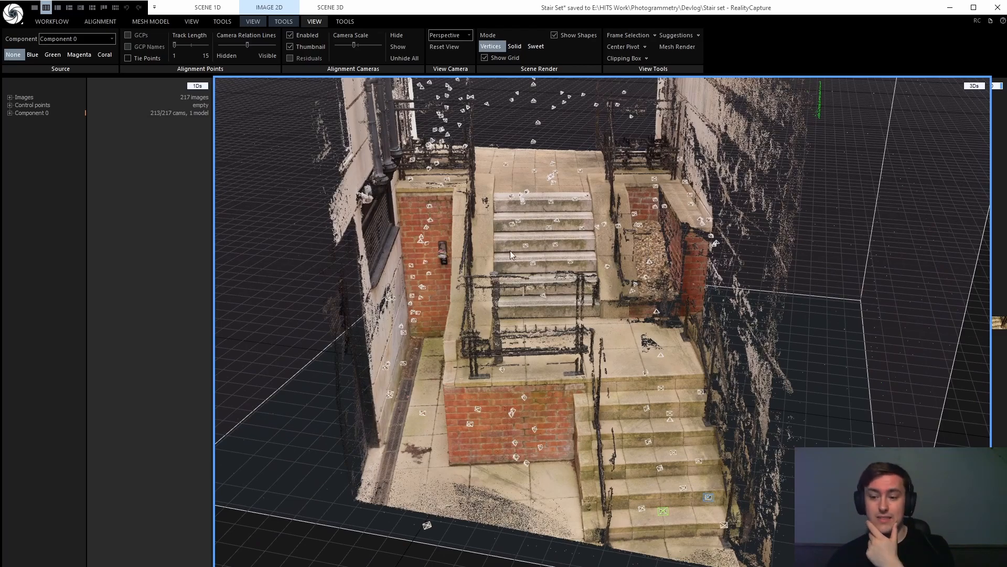
left_click_drag(510, 250, 571, 315)
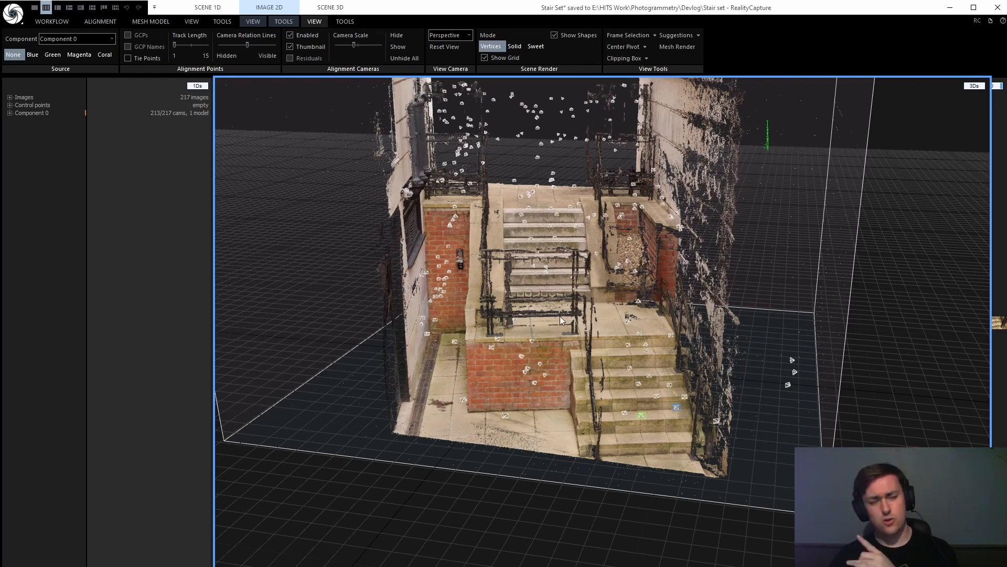
left_click_drag(567, 312, 598, 334)
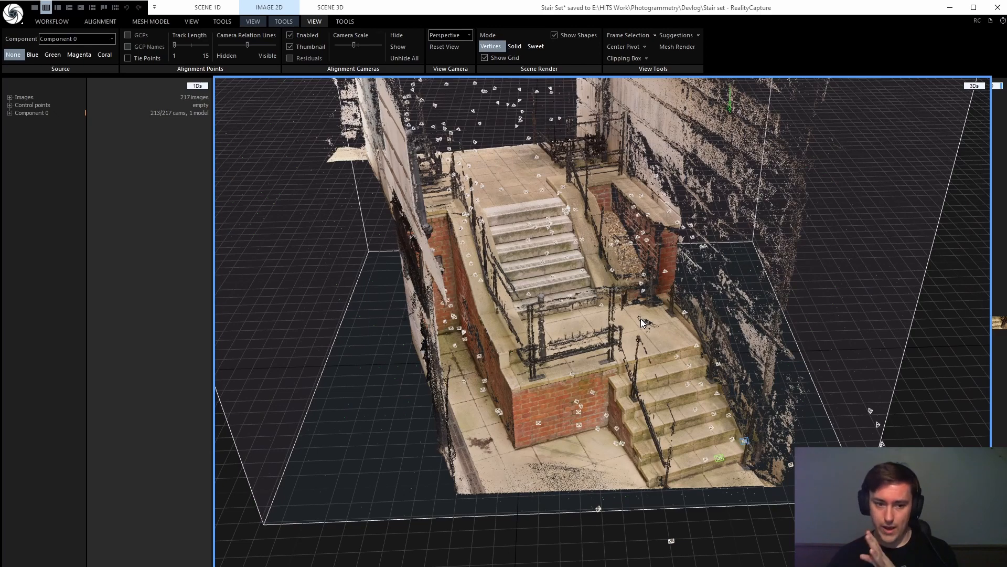
left_click_drag(641, 319, 533, 312)
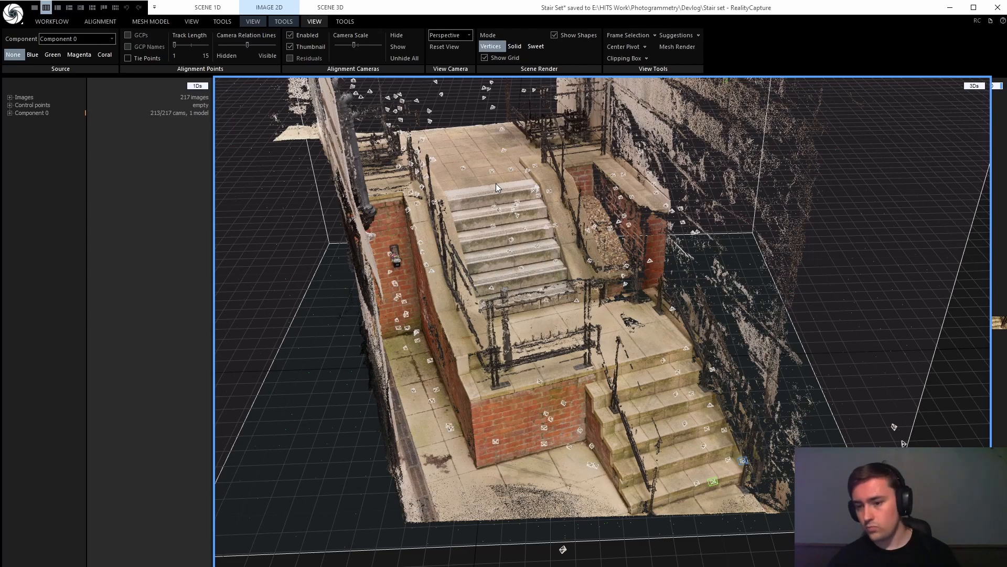
Inspect the upper flight of steps up close, including its stone side walls, railings and the adjoining louvred wall
left_click_drag(603, 373, 528, 347)
scroll(563, 348, "down", 2)
scroll(517, 322, "up", 3)
scroll(488, 260, "up", 3)
left_click_drag(488, 260, 466, 175)
scroll(465, 176, "up", 4)
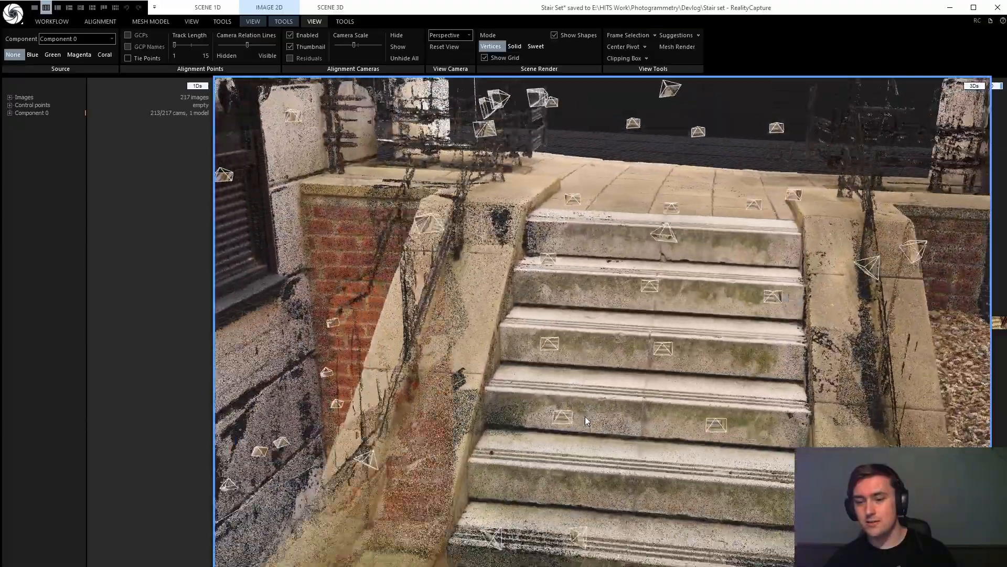
left_click_drag(585, 417, 544, 345)
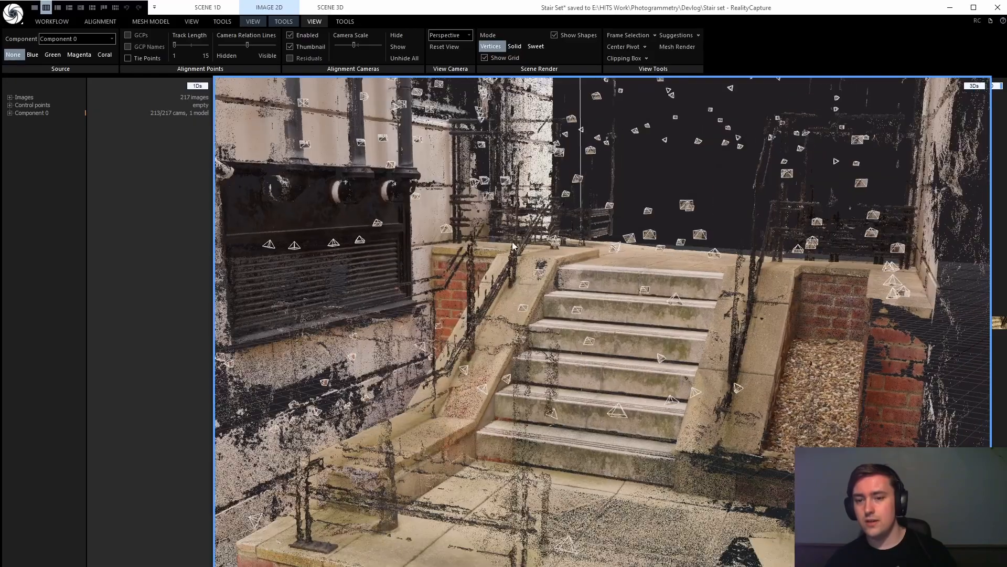
Lasso-select a patch of the model across the louvred wall and the brickwork beside the upper steps, and clear the selection
left_click(346, 21)
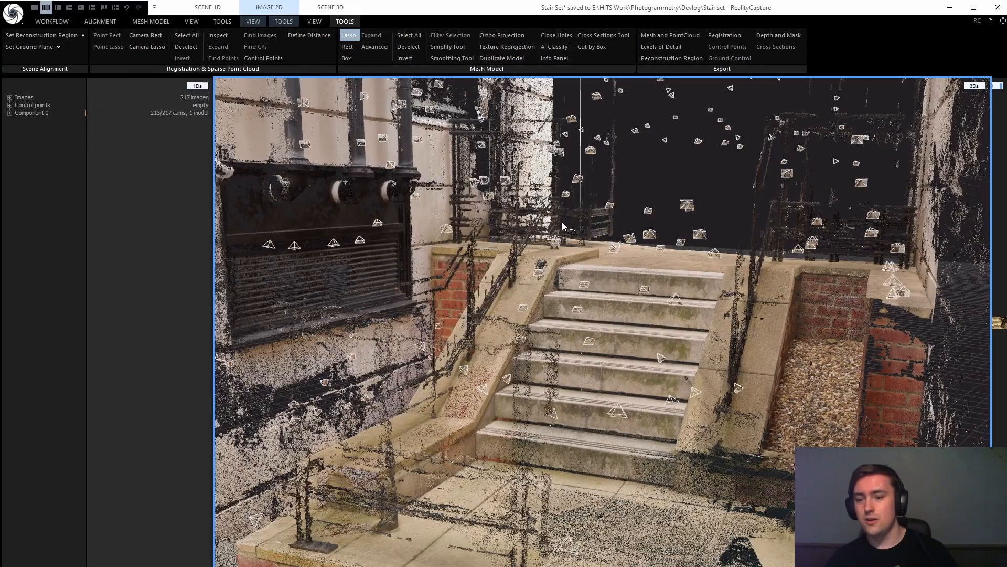
mouse_move(562, 225)
left_mouse_down()
mouse_move(543, 214)
mouse_move(482, 366)
mouse_move(472, 208)
mouse_move(447, 362)
left_mouse_up()
mouse_move(447, 362)
middle_mouse_down()
mouse_move(445, 349)
mouse_move(481, 371)
mouse_move(385, 282)
middle_mouse_up()
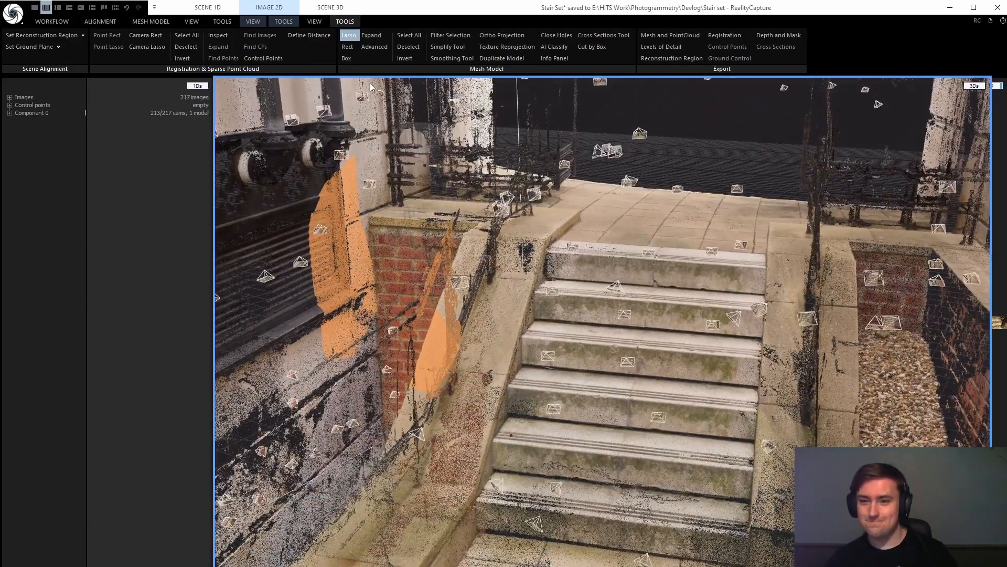
left_click(408, 47)
mouse_move(427, 107)
middle_mouse_down()
mouse_move(493, 299)
mouse_move(552, 298)
mouse_move(572, 241)
mouse_move(538, 368)
middle_mouse_up()
scroll(538, 369, "down", 4)
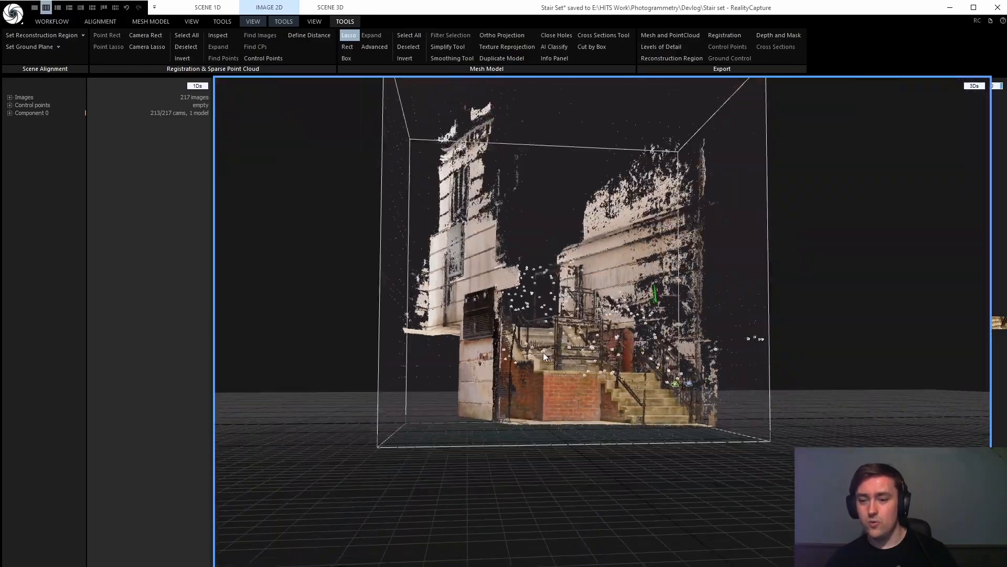
Shrink the box around the scan towards the staircase by lowering its top and pulling in its two sides
scroll(543, 355, "down", 5)
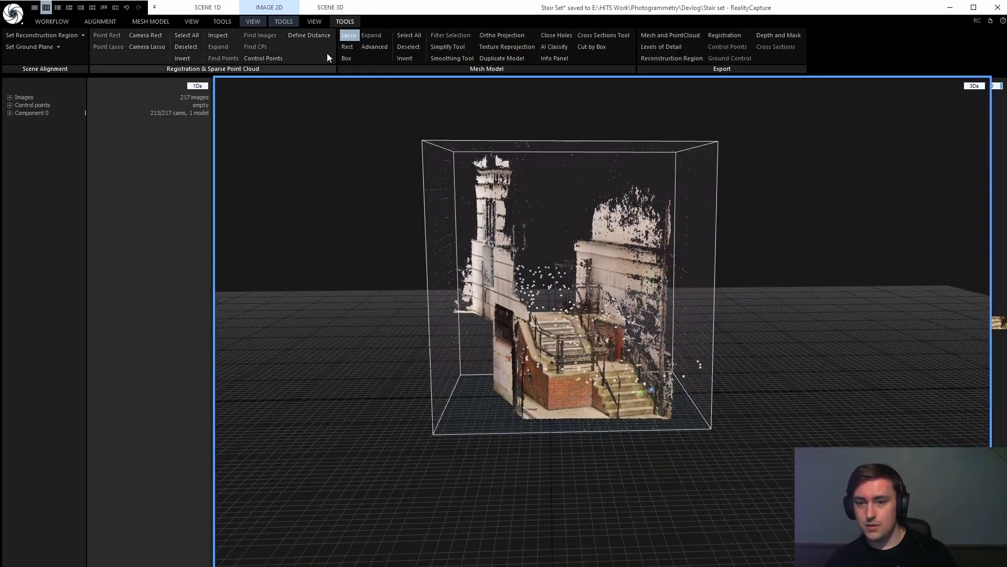
left_click(347, 58)
left_click_drag(563, 130, 572, 309)
left_click_drag(429, 360, 482, 363)
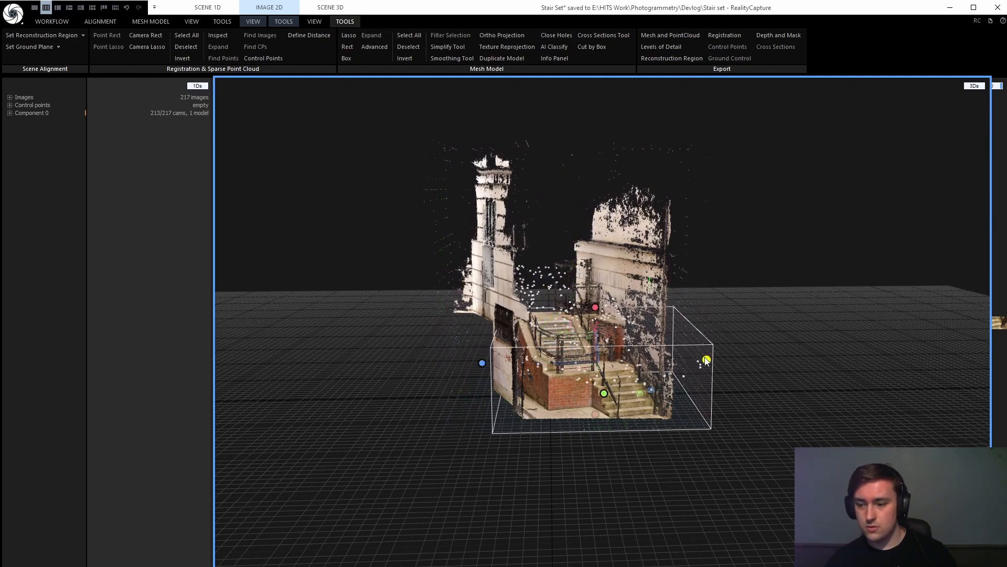
left_click_drag(707, 360, 677, 360)
left_click_drag(538, 365, 654, 318)
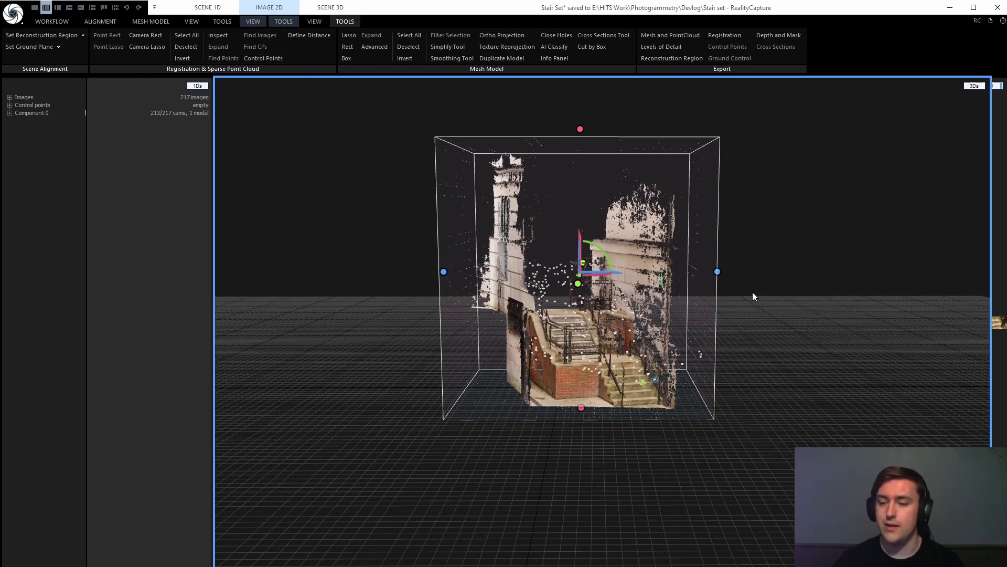
View the full-size box around the scan and examine the staircase from the front and from above
mouse_move(753, 294)
left_mouse_down()
mouse_move(730, 308)
mouse_move(745, 307)
left_mouse_up()
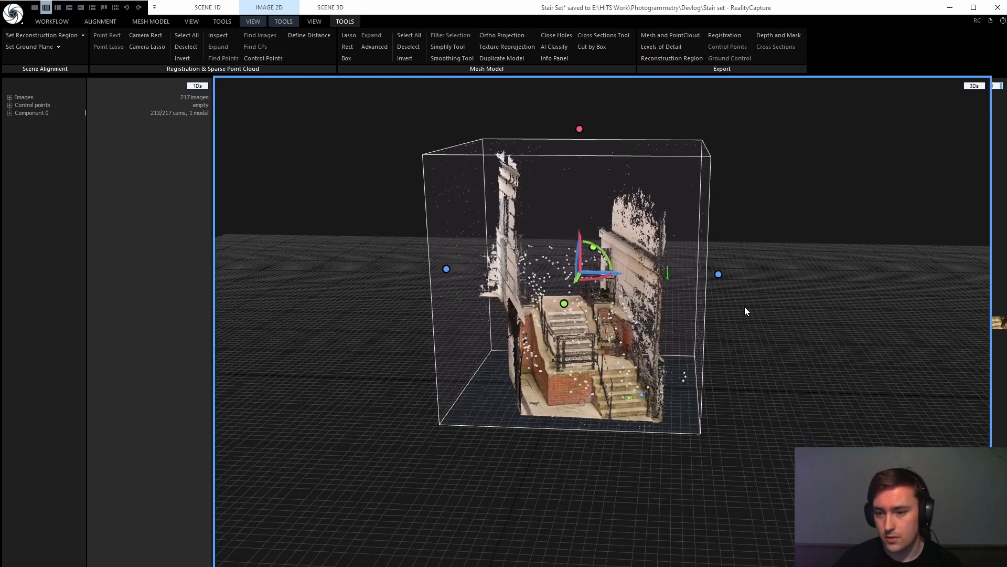
scroll(577, 349, "up", 6)
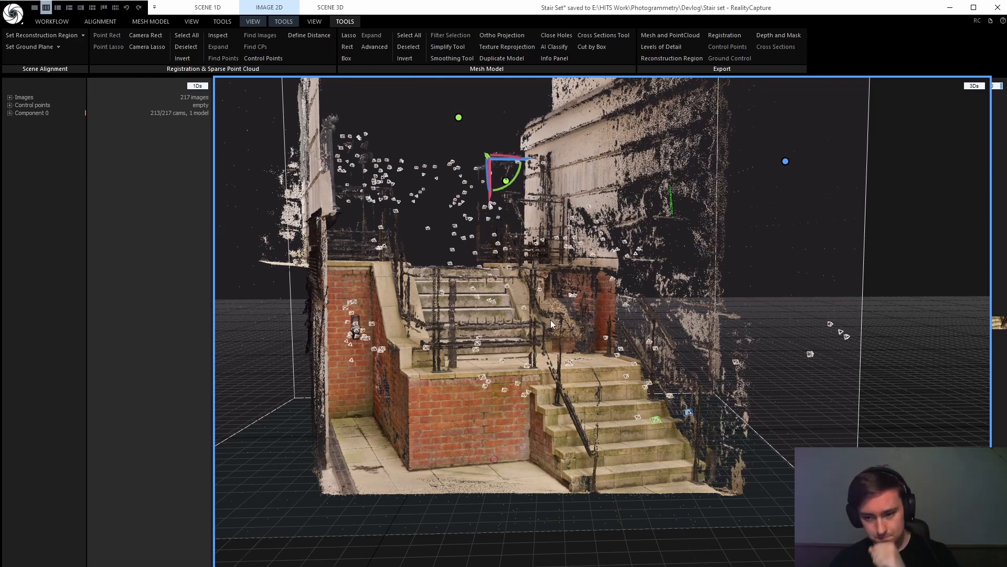
left_click_drag(550, 320, 487, 397)
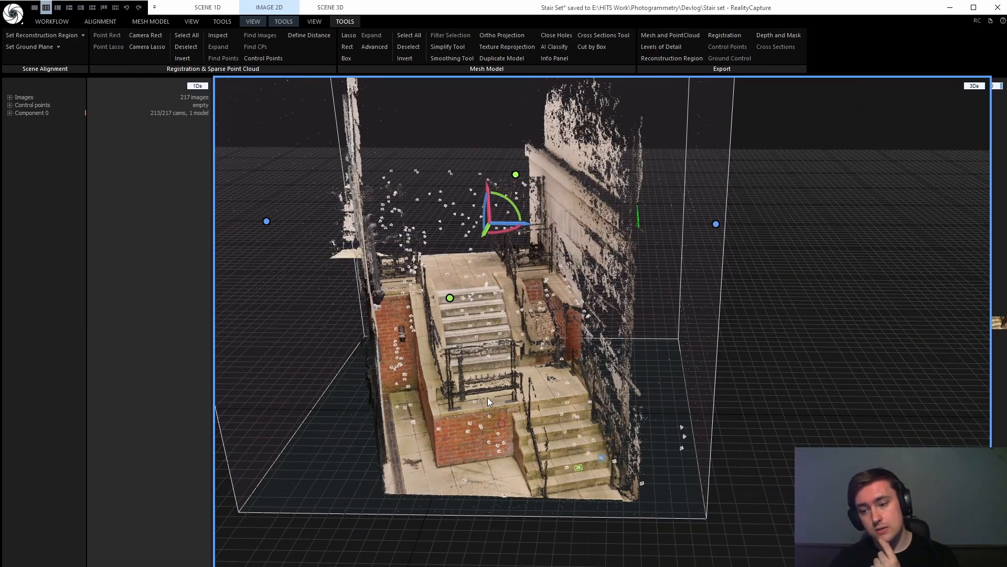